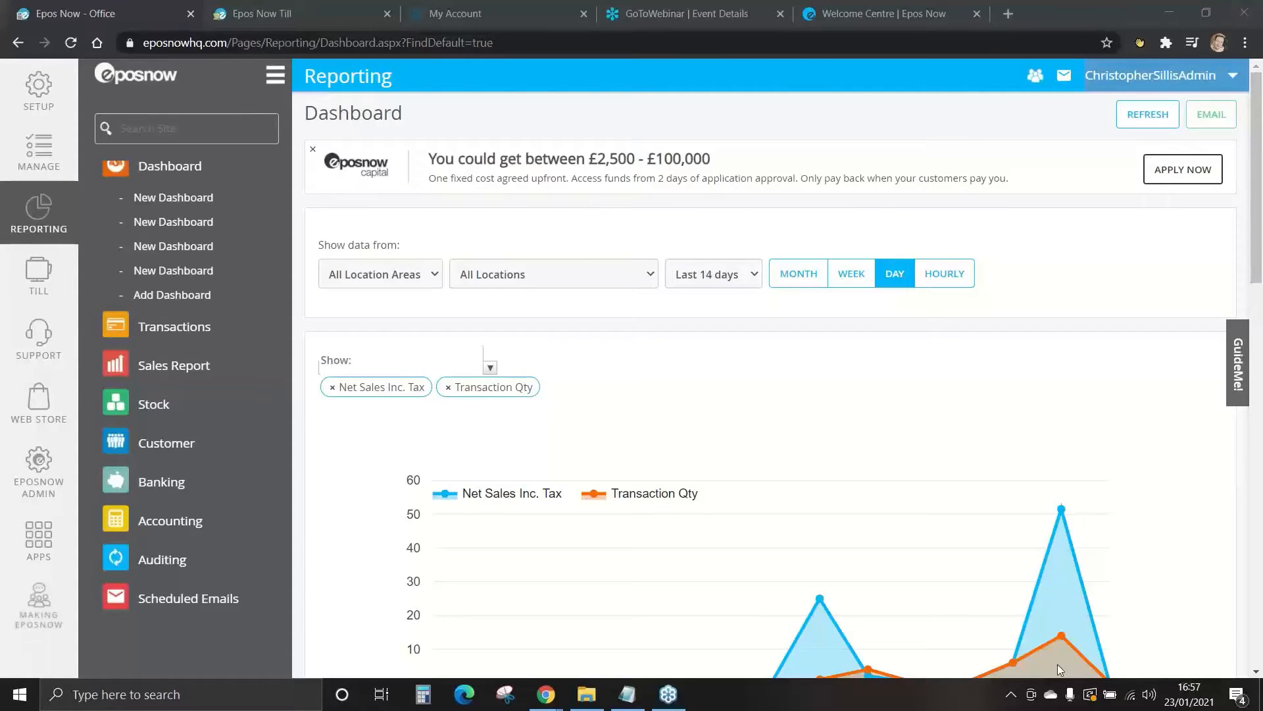
- Add a course named STARTERS with course number 1 to the company's course list and save it
{"action": "left_click", "coordinate": [38, 90]}
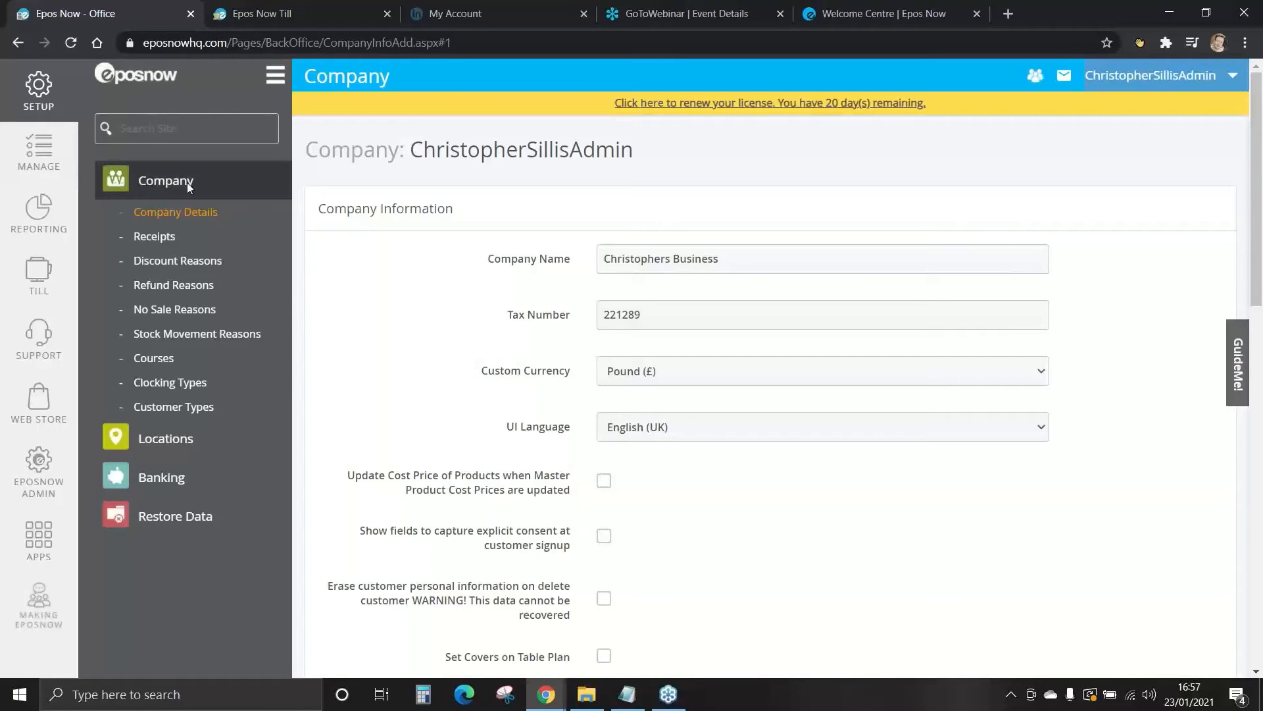
{"action": "left_click", "coordinate": [173, 359]}
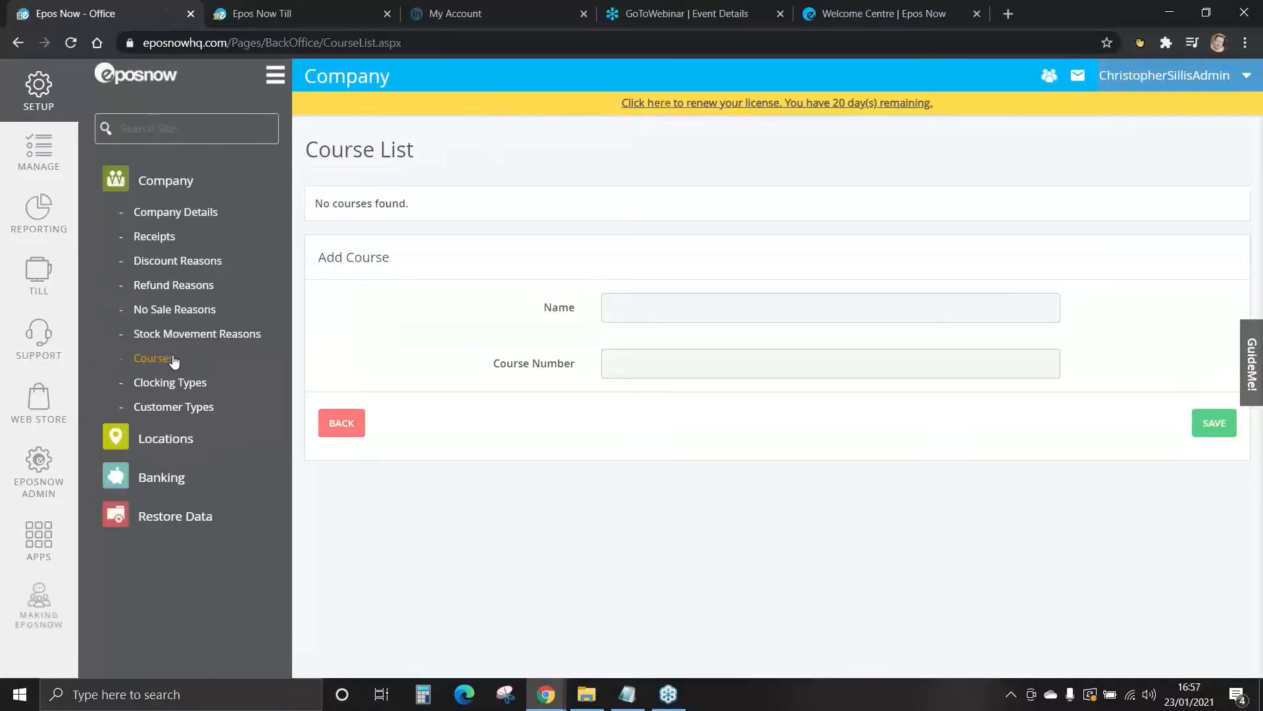
{"action": "left_click", "coordinate": [662, 313]}
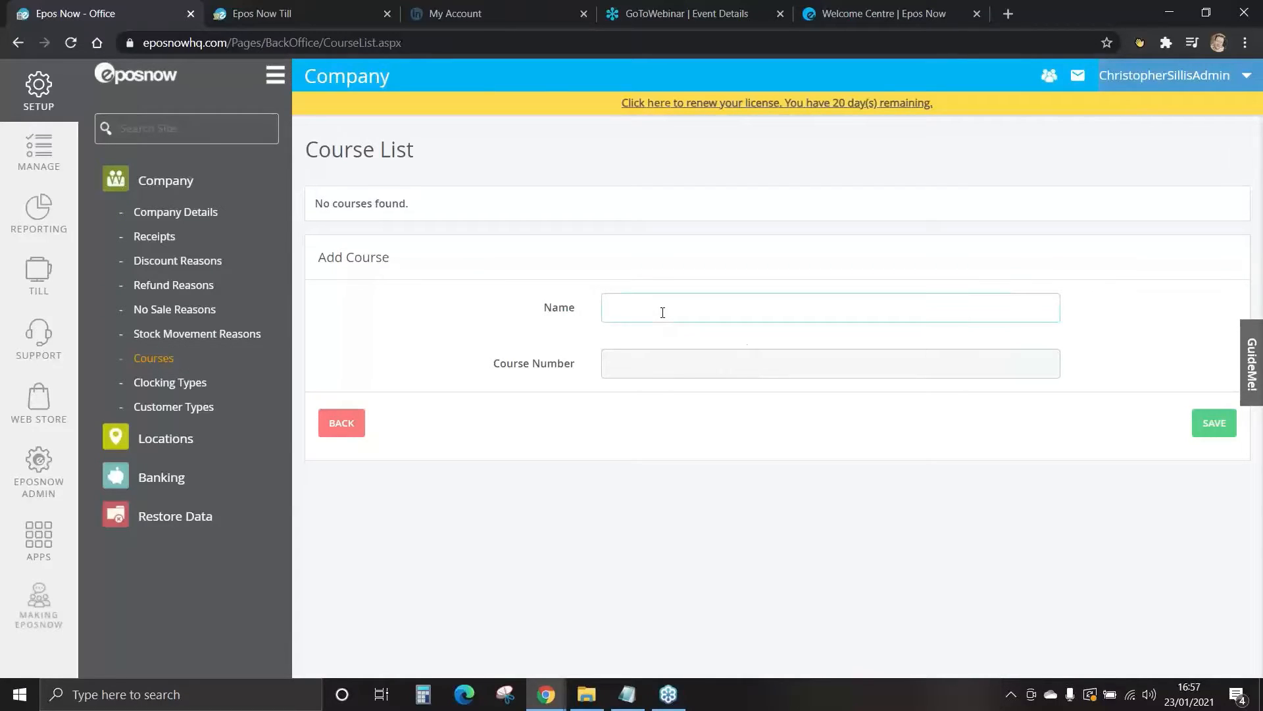
{"action": "type", "text": "STARTERS"}
{"action": "left_click", "coordinate": [639, 367]}
{"action": "type", "text": "1"}
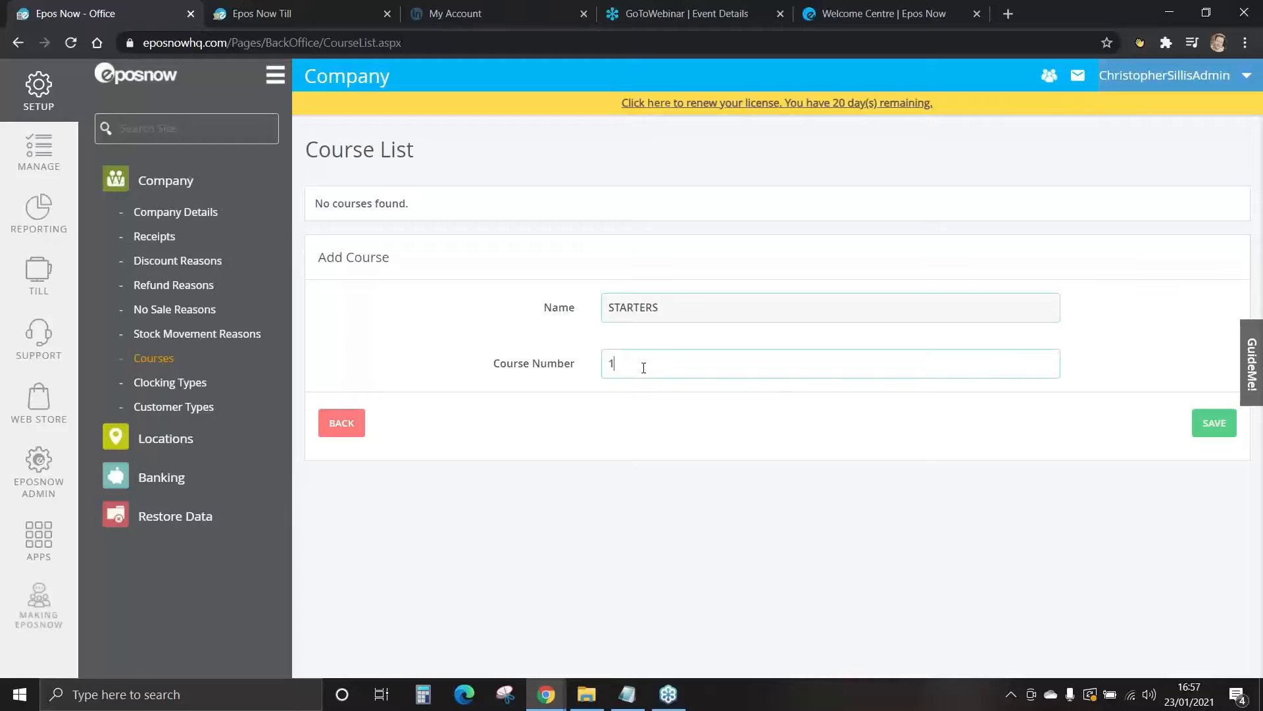
{"action": "left_click", "coordinate": [1212, 422]}
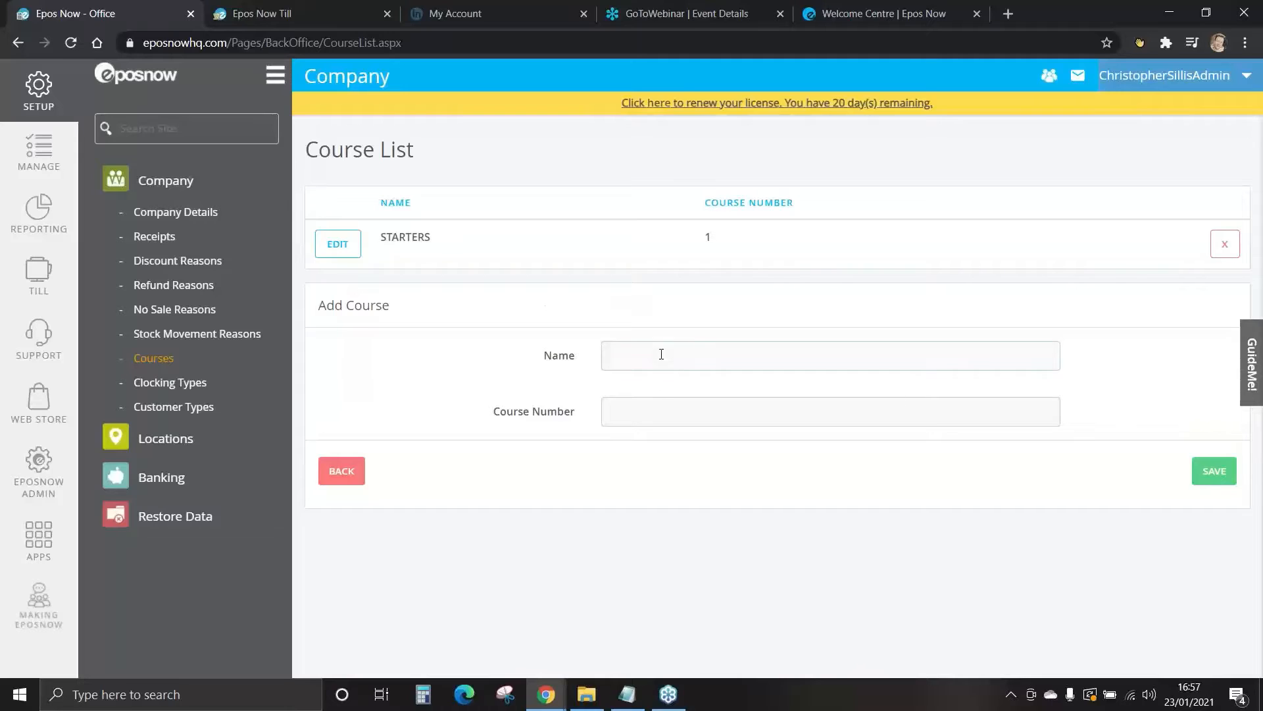
- Add a second course named MAINS with course number 2 and save it
{"action": "left_click", "coordinate": [661, 355]}
{"action": "type", "text": "MAINS"}
{"action": "left_click", "coordinate": [646, 422]}
{"action": "type", "text": "2"}
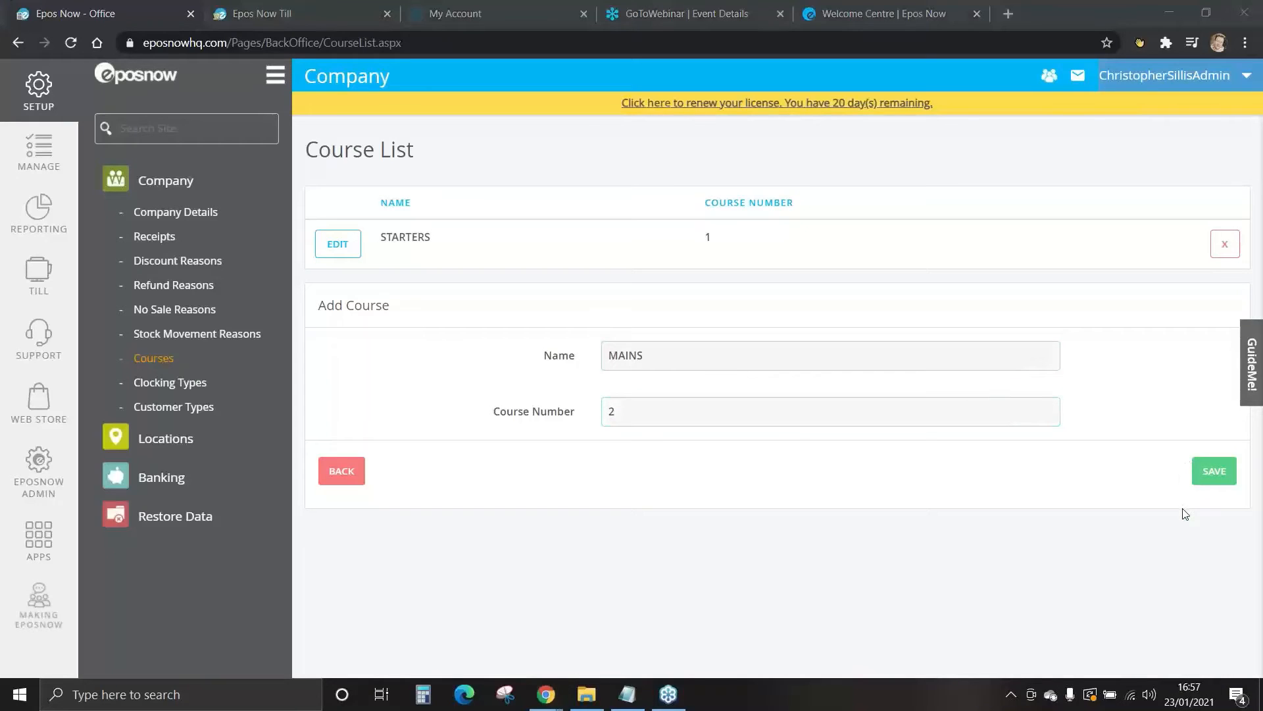
{"action": "left_click", "coordinate": [1214, 470]}
- Add a third course named DESSERTS with course number 3 and save it
{"action": "left_click", "coordinate": [667, 404]}
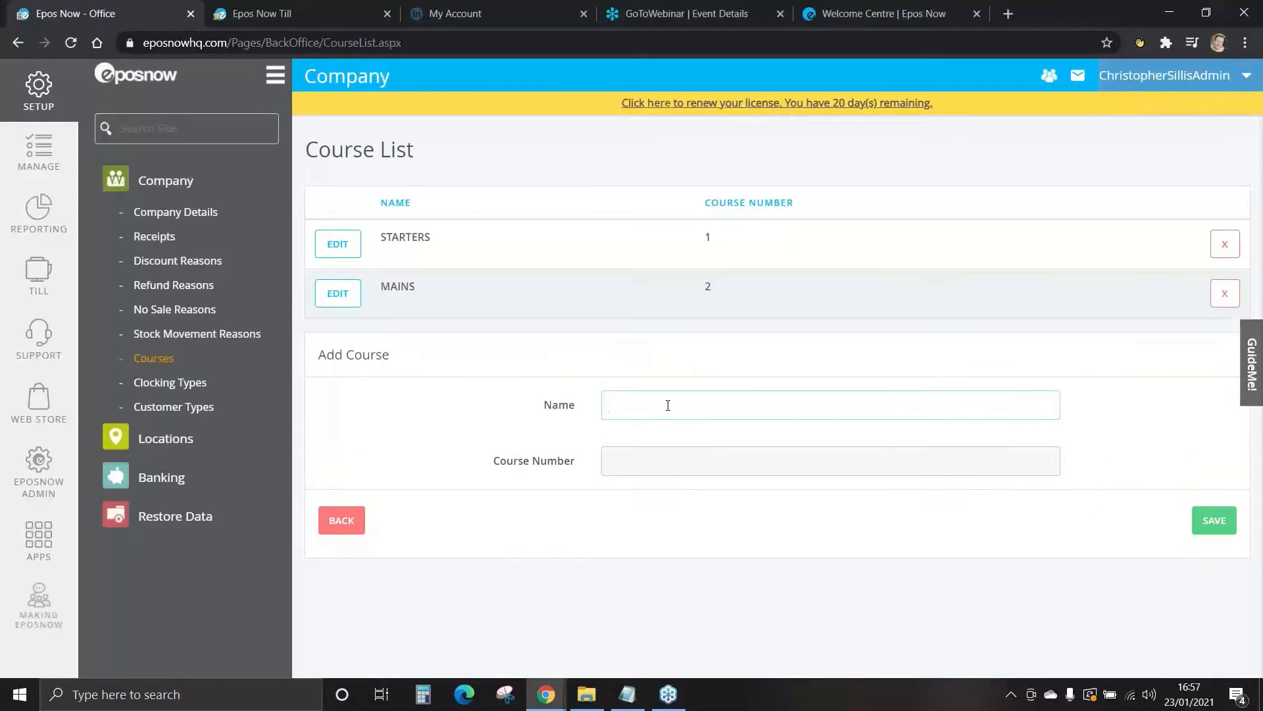
{"action": "type", "text": "DESSERTS"}
{"action": "left_click", "coordinate": [629, 461]}
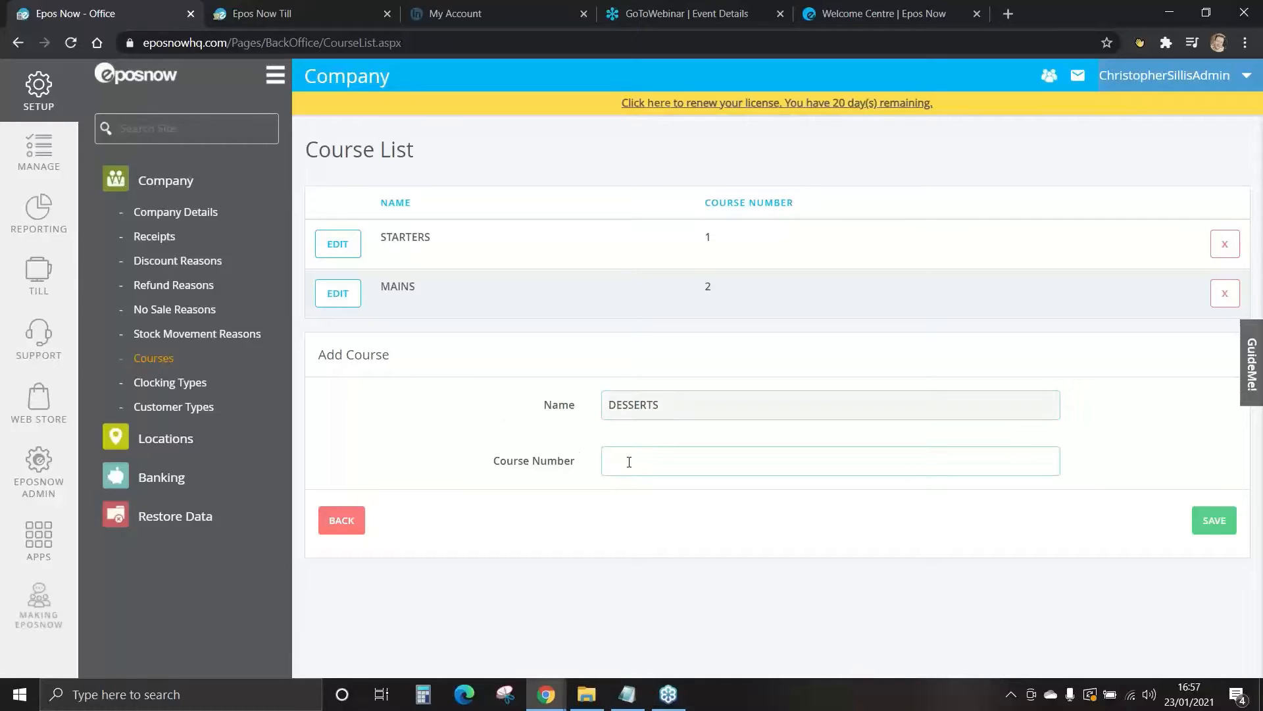
{"action": "type", "text": "3"}
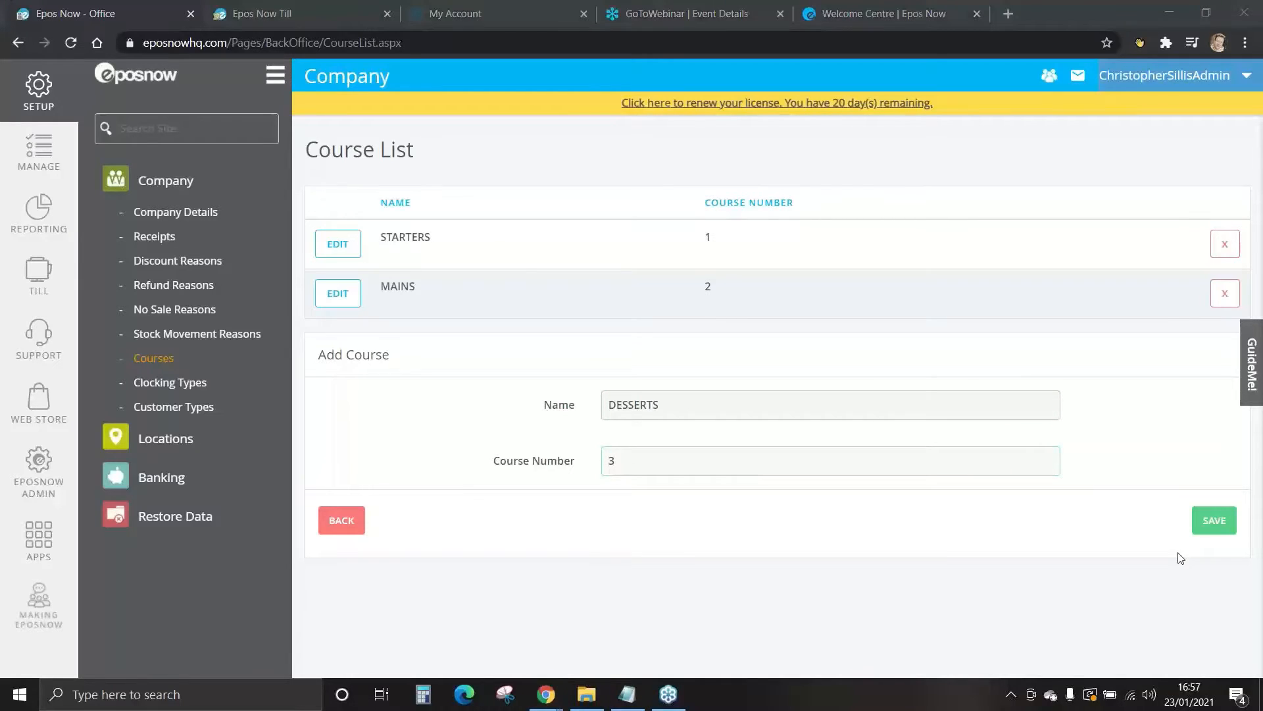
{"action": "left_click", "coordinate": [1215, 521]}
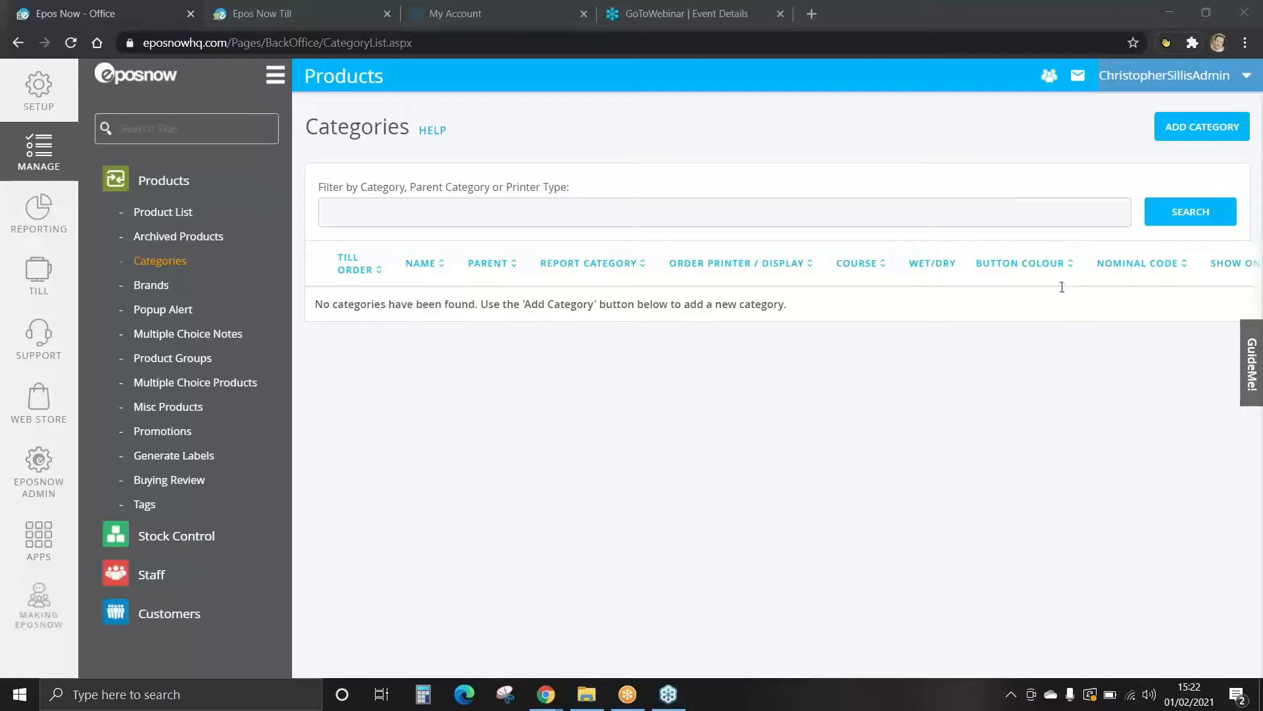
- Start a new product category and name it MAINS
{"action": "left_click", "coordinate": [35, 148]}
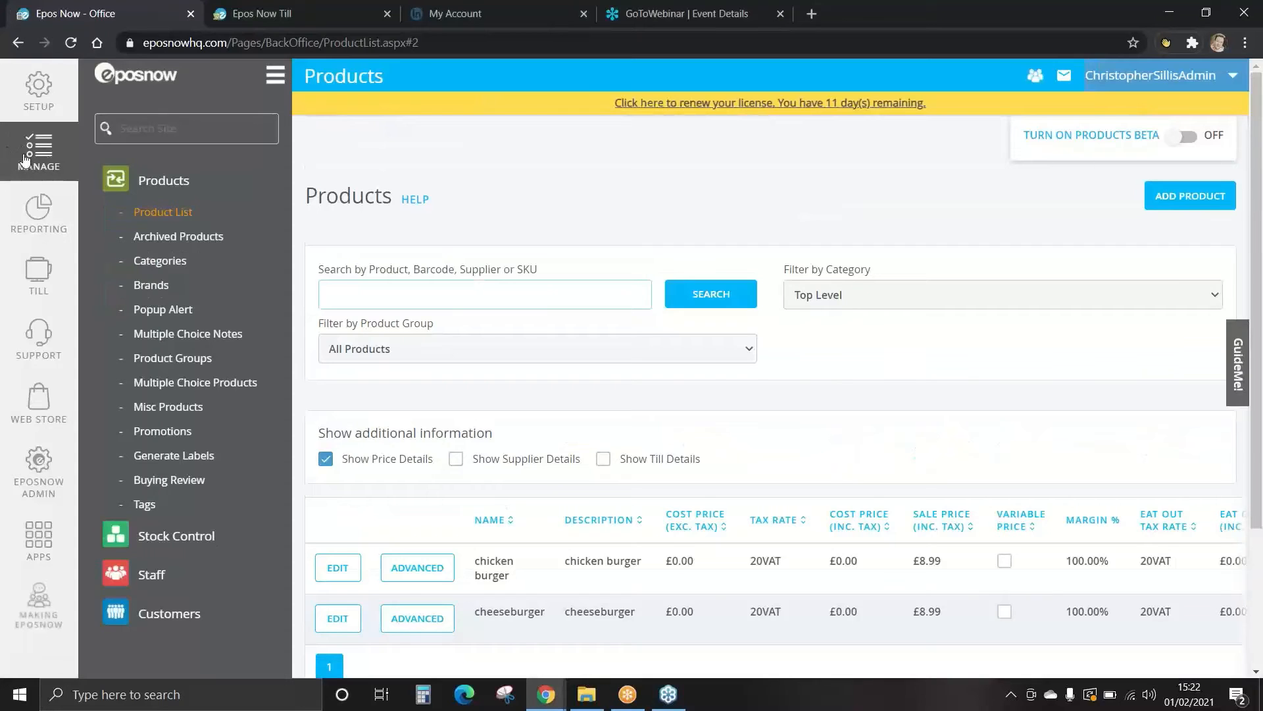
{"action": "left_click", "coordinate": [180, 264]}
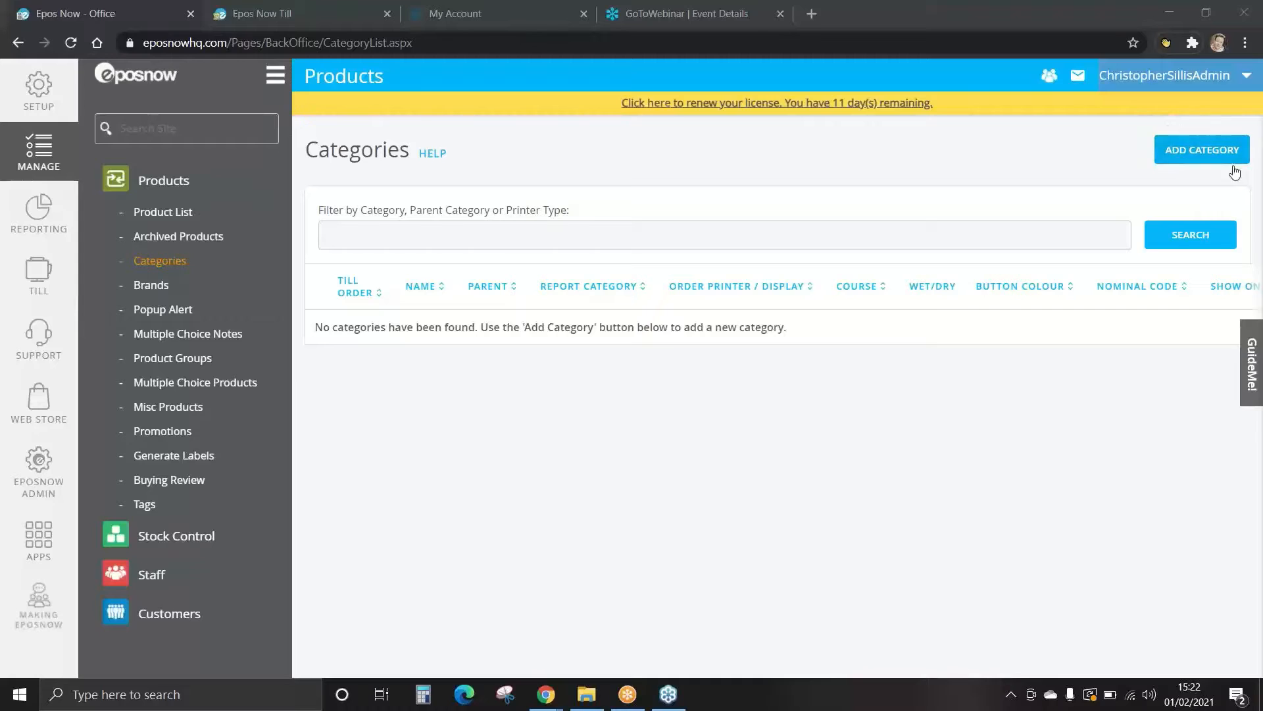
{"action": "left_click", "coordinate": [1199, 150]}
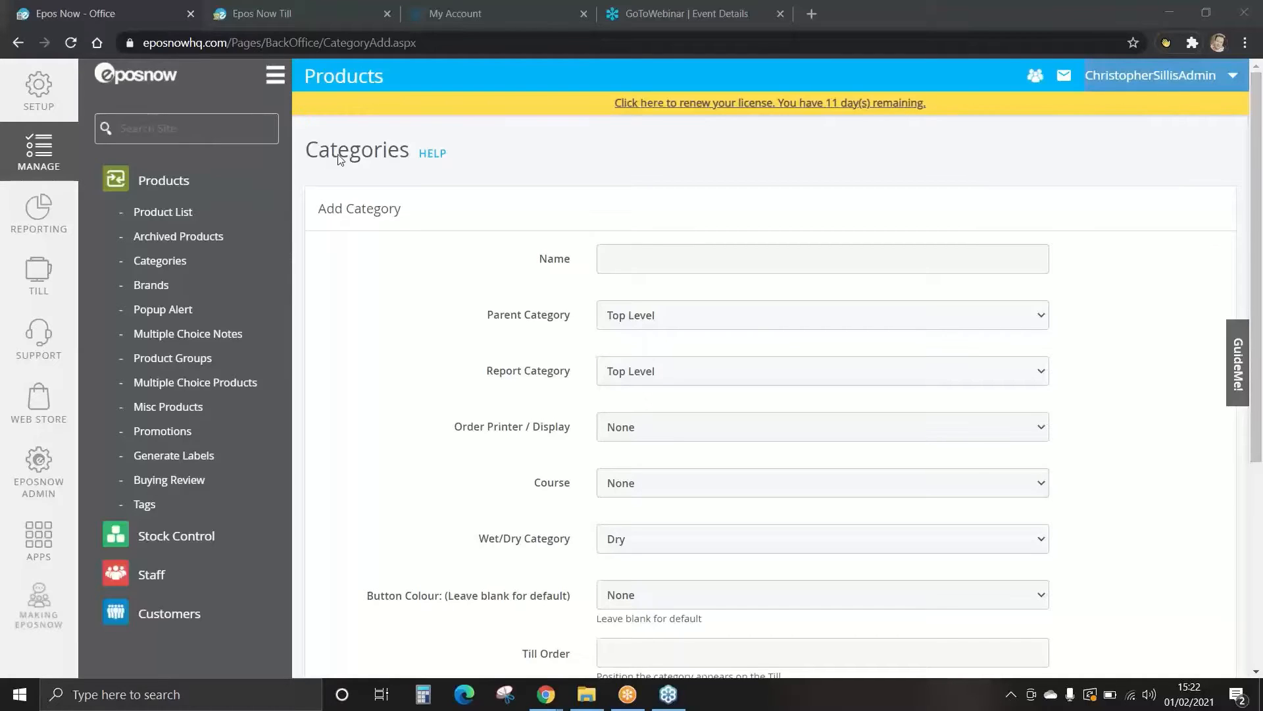
{"action": "left_click", "coordinate": [644, 260]}
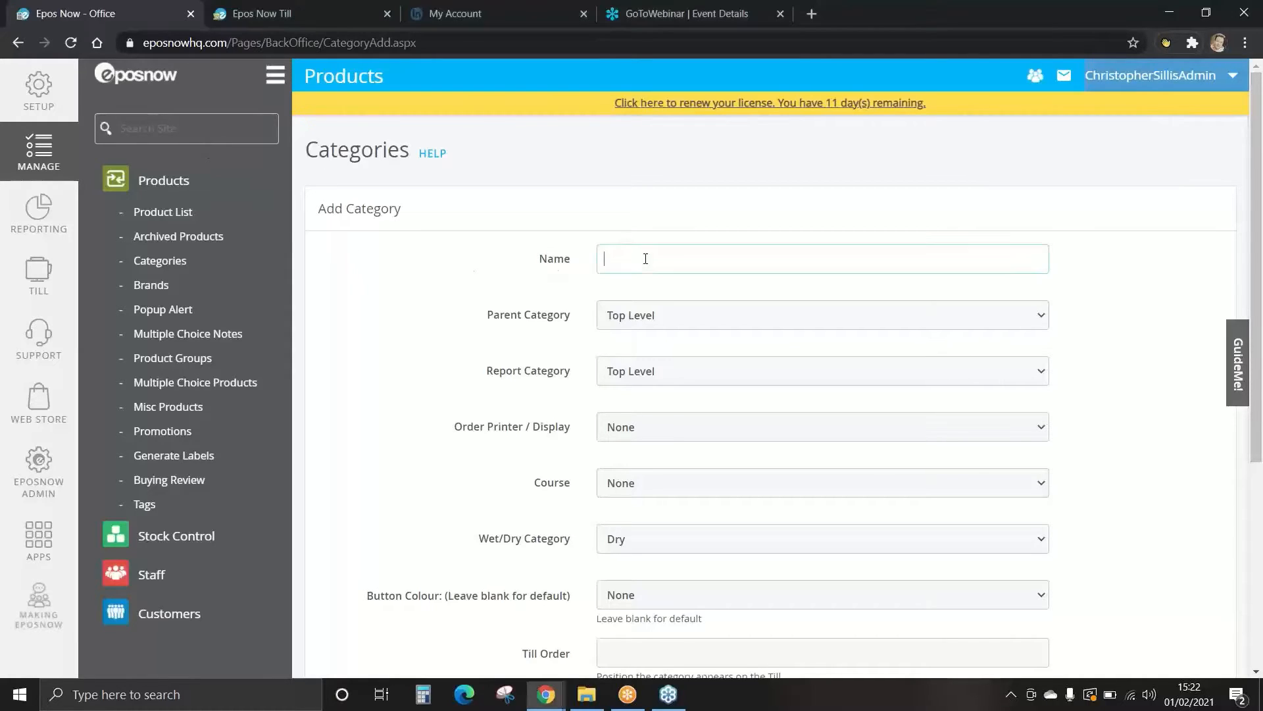
{"action": "type", "text": "MAINS"}
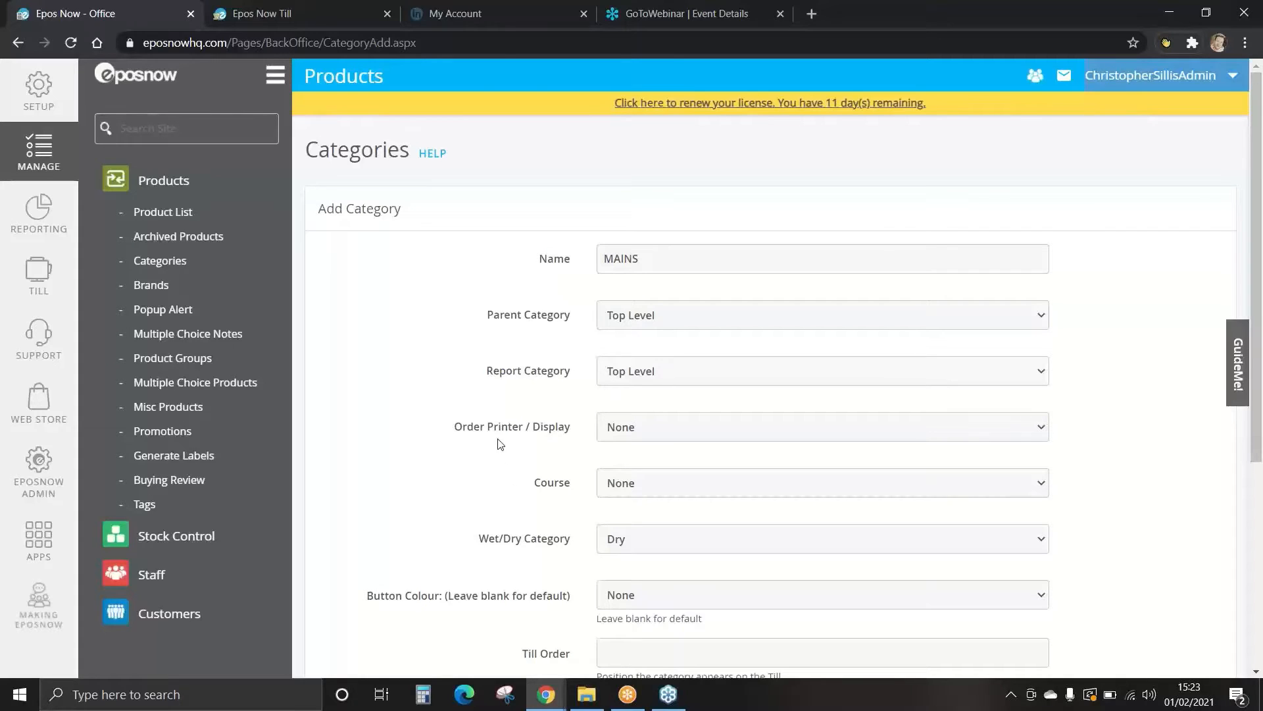
- Assign the MAINS category to the KITCHEN order printer and the MAINS course
{"action": "left_click", "coordinate": [657, 426]}
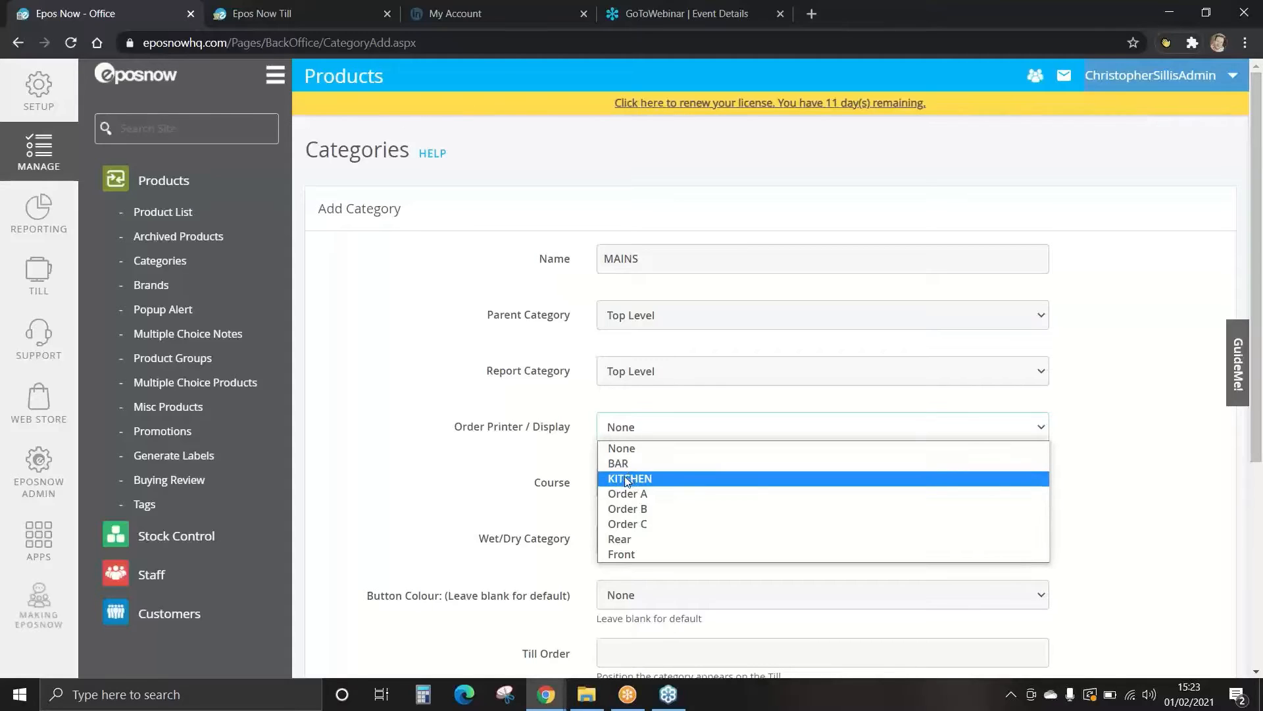
{"action": "left_click", "coordinate": [627, 478]}
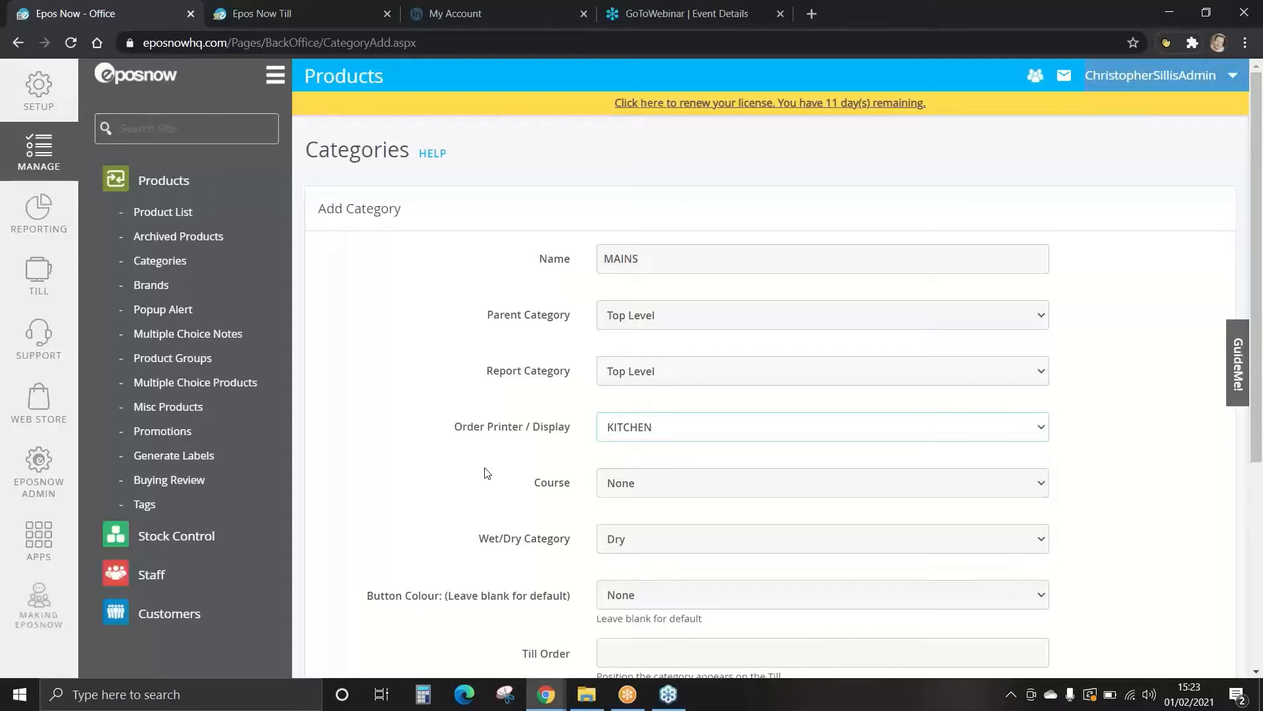
{"action": "left_click", "coordinate": [626, 485]}
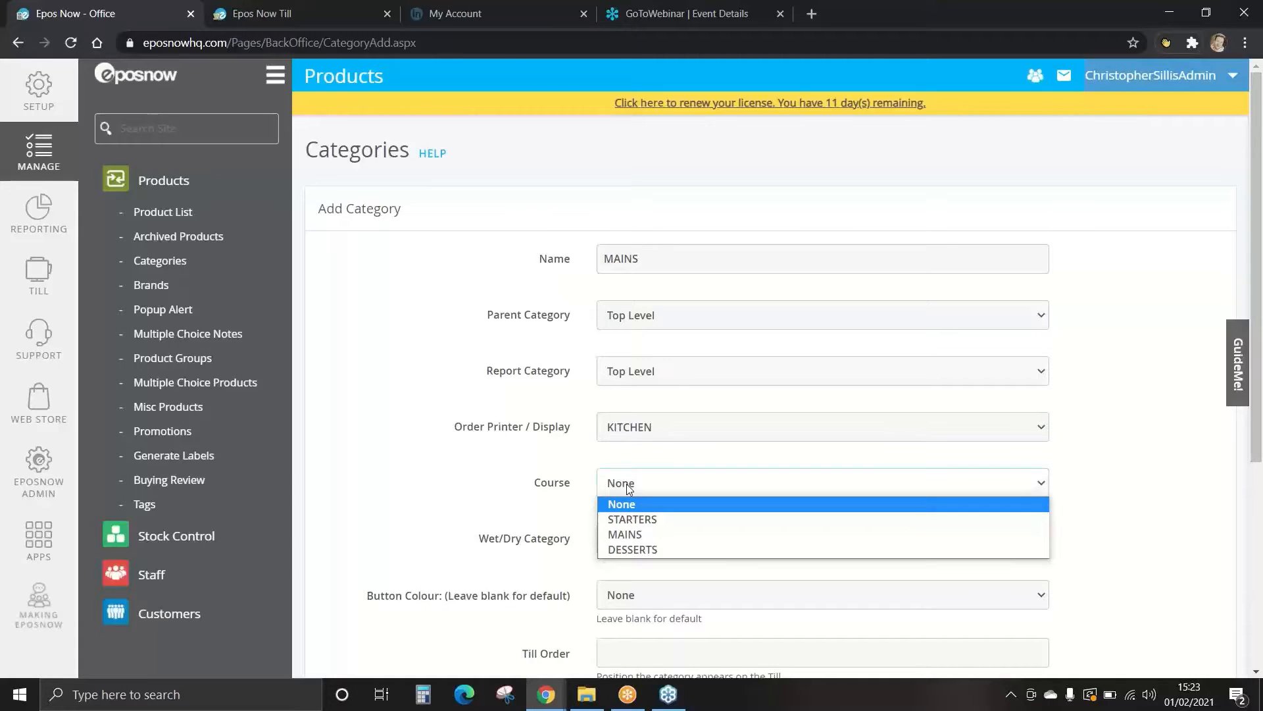
{"action": "left_click", "coordinate": [621, 534]}
- Set the MAINS category's wet/dry type to Dry and its button colour to Pink
{"action": "scroll", "coordinate": [486, 497], "scroll_direction": "down", "scroll_amount": 1}
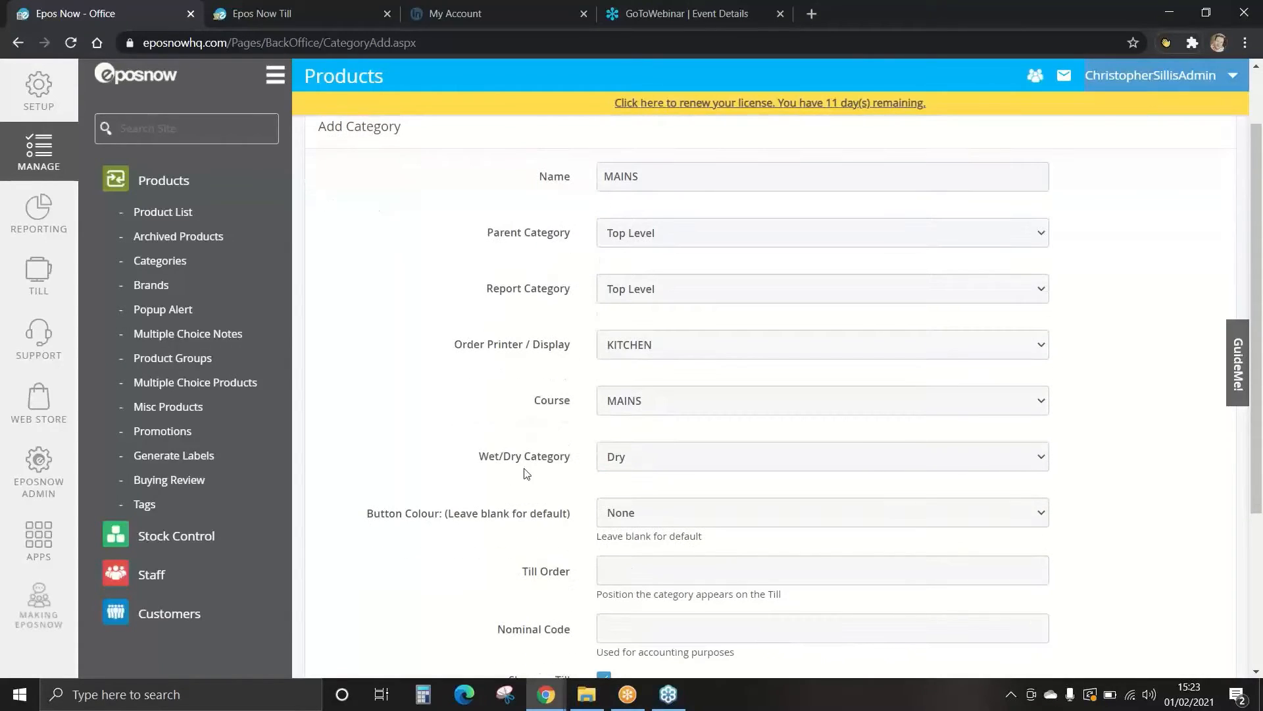
{"action": "left_click", "coordinate": [631, 463]}
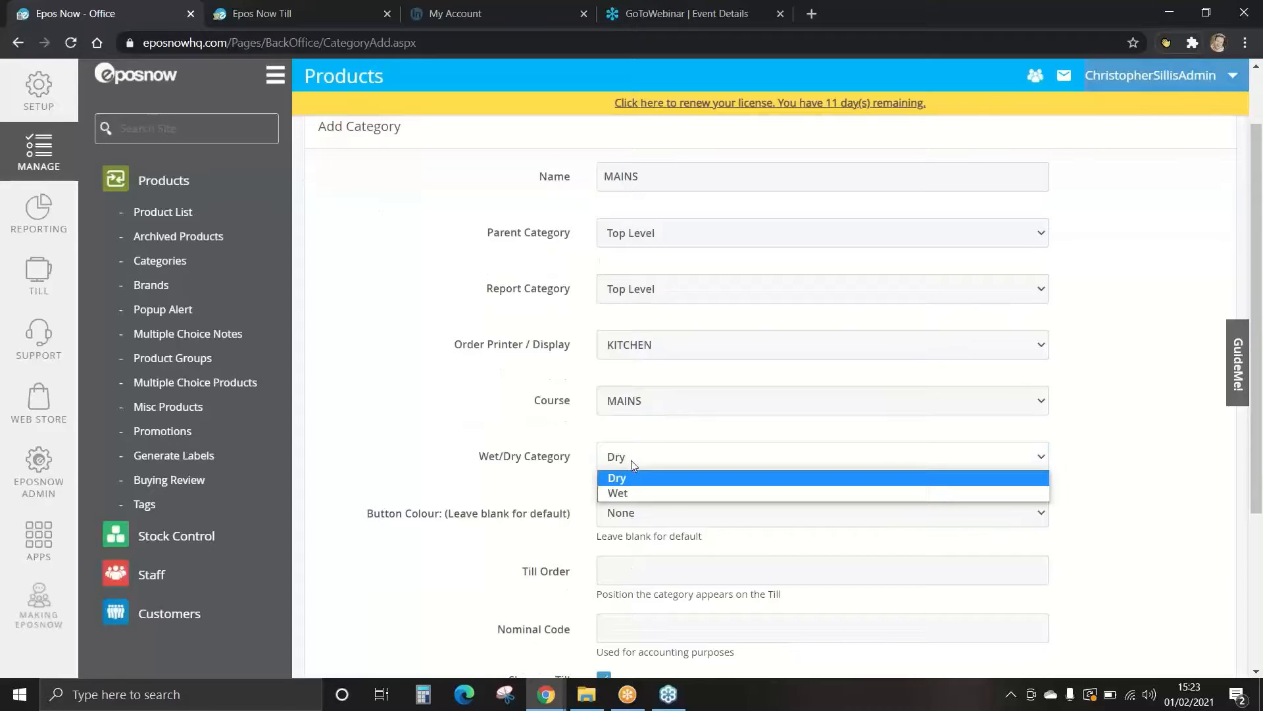
{"action": "left_click", "coordinate": [631, 480]}
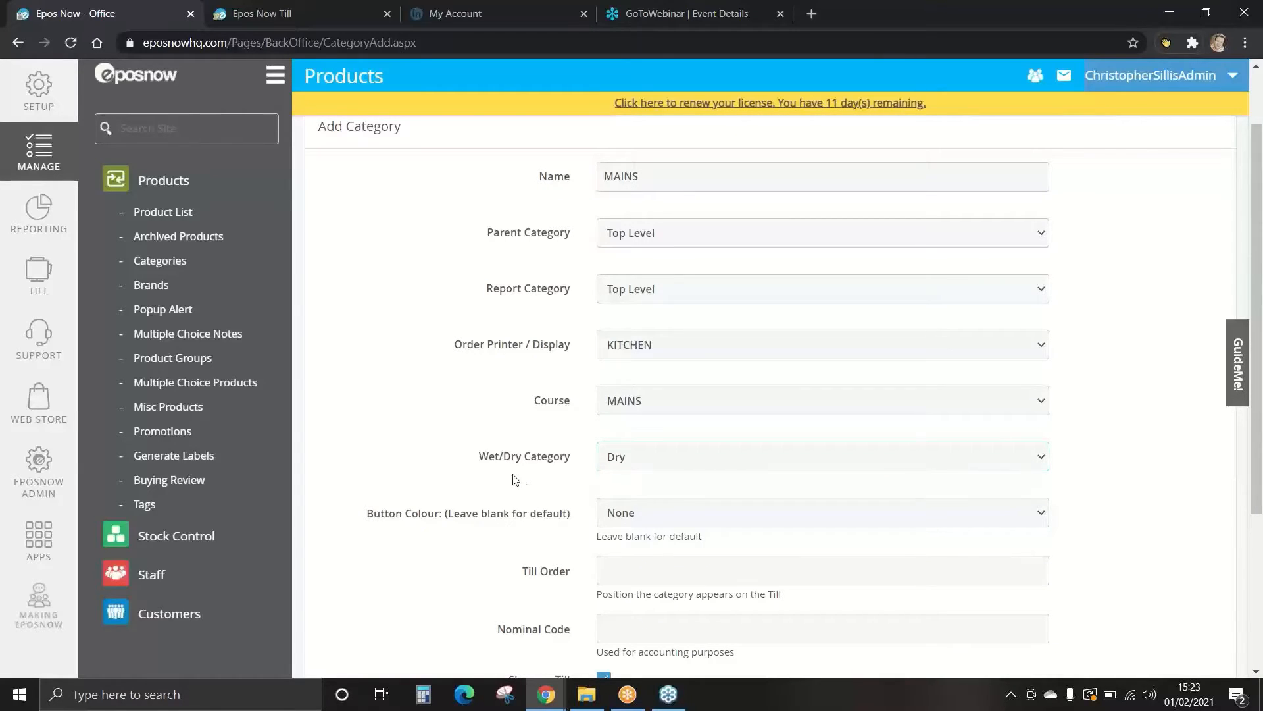
{"action": "scroll", "coordinate": [516, 479], "scroll_direction": "down", "scroll_amount": 1}
{"action": "left_click", "coordinate": [642, 432]}
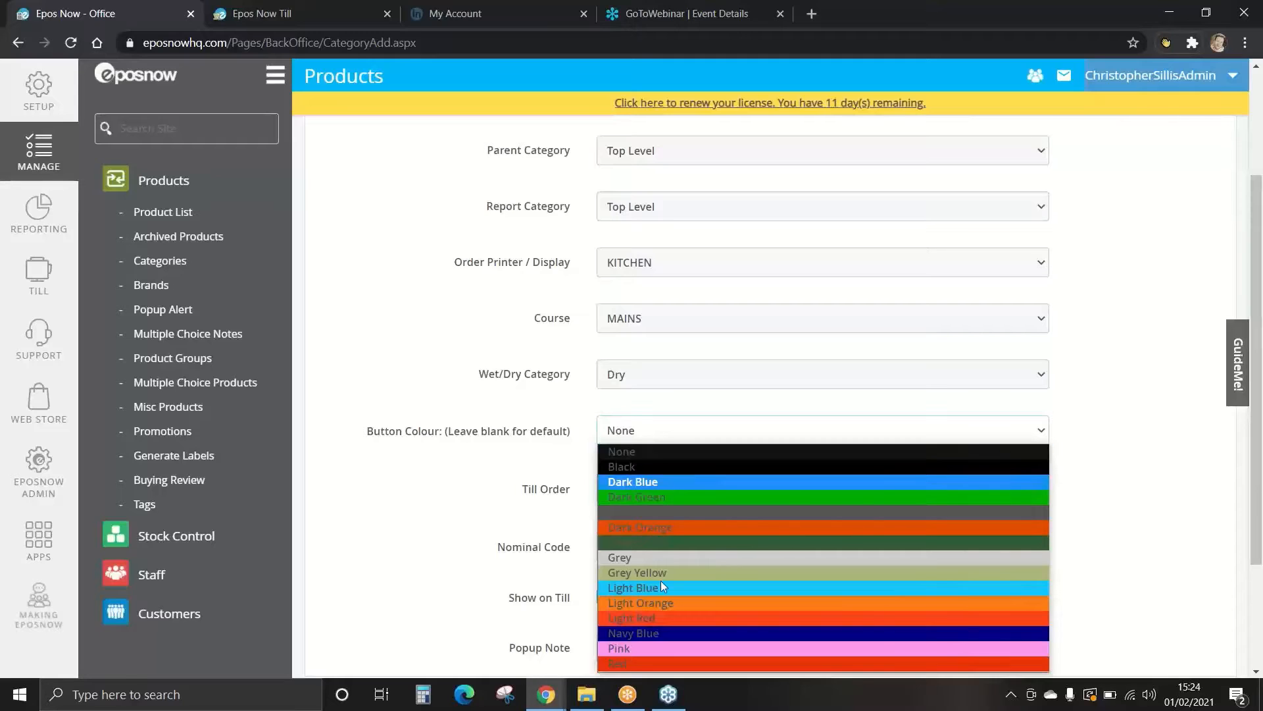
{"action": "left_click", "coordinate": [654, 648]}
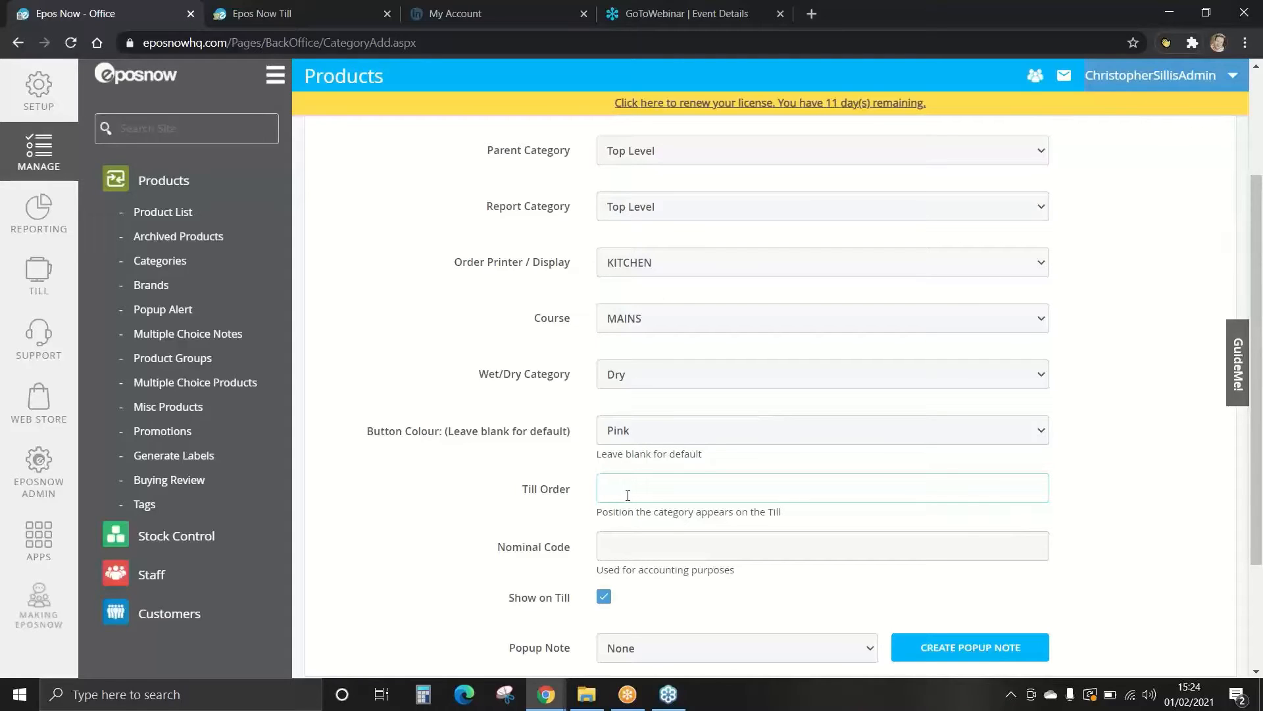
{"action": "type", "text": "1"}
{"action": "key", "text": "BackSpace"}
{"action": "type", "text": "2"}
{"action": "key", "text": "BackSpace"}
{"action": "left_click", "coordinate": [510, 496]}
- Keep the popup note at None, then add the MAINS category and continue to another blank category form
{"action": "scroll", "coordinate": [500, 487], "scroll_direction": "down", "scroll_amount": 1}
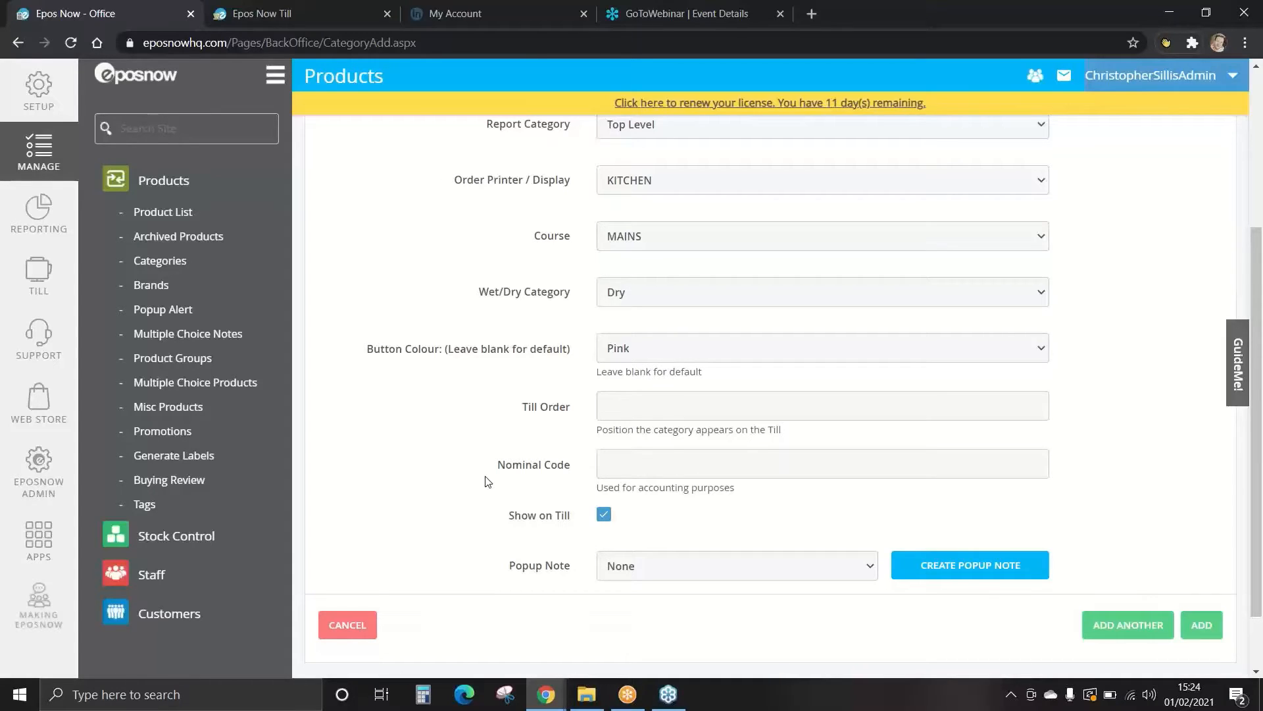
{"action": "left_click", "coordinate": [634, 463]}
{"action": "left_click", "coordinate": [654, 567]}
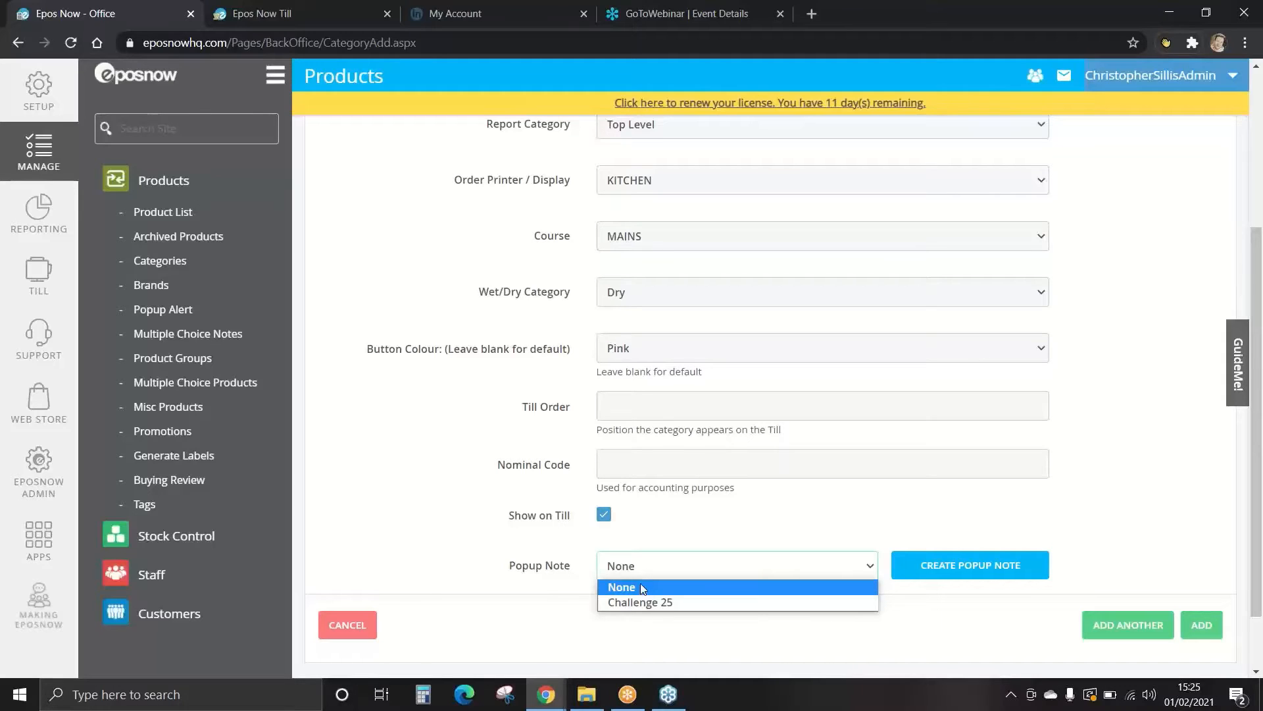
{"action": "left_click", "coordinate": [642, 586]}
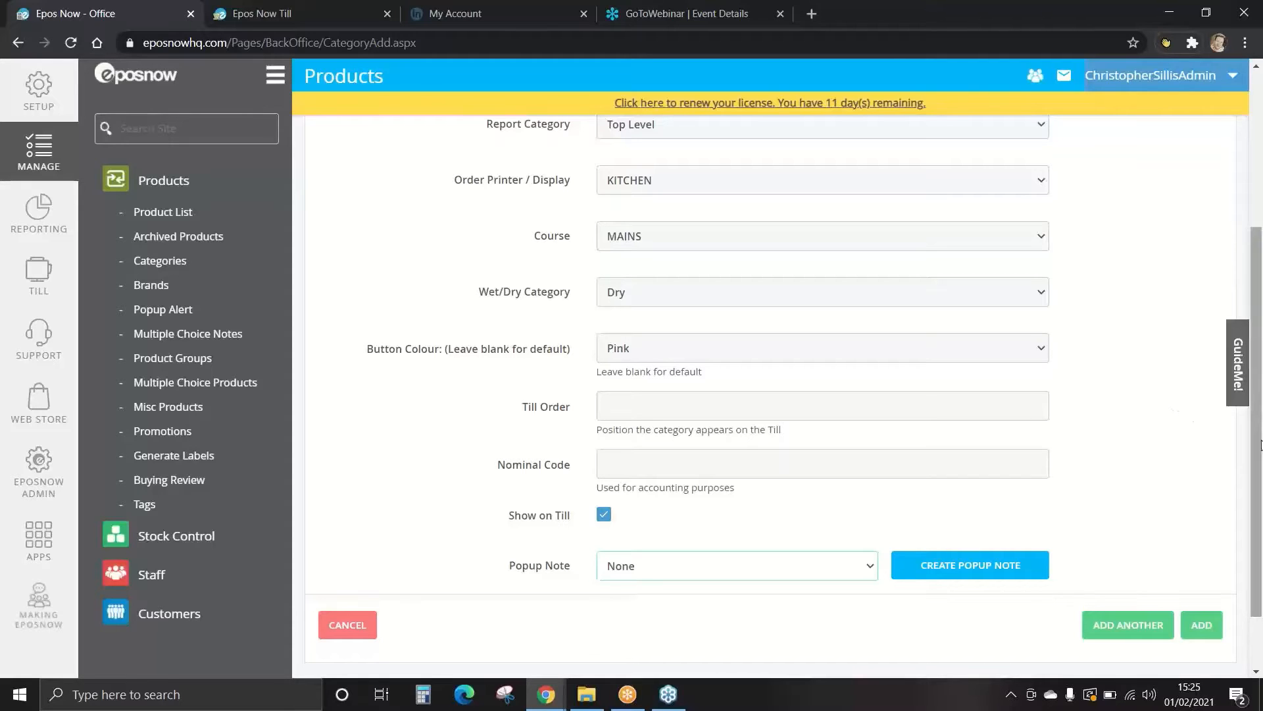
{"action": "left_click_drag", "start_coordinate": [1259, 434], "coordinate": [1261, 510]}
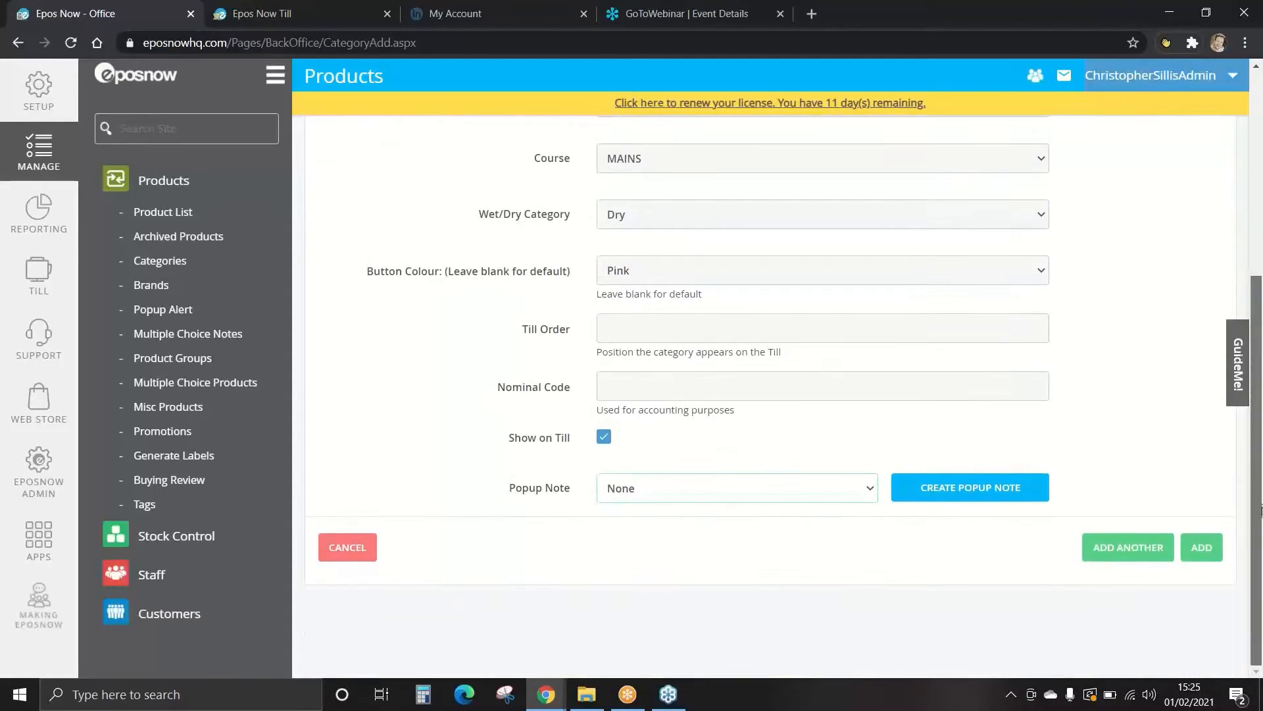
{"action": "left_click", "coordinate": [1129, 549]}
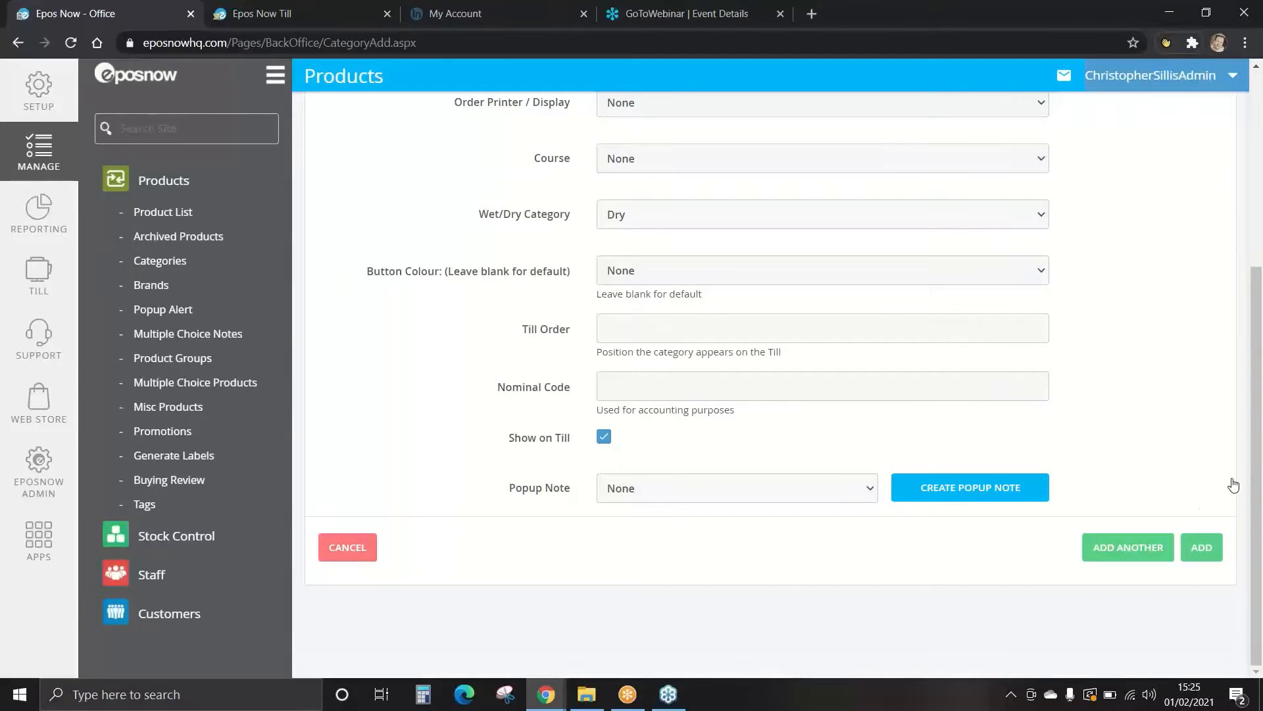
- Name the new category BURGERS and set its parent category to MAINS
{"action": "left_click_drag", "start_coordinate": [1257, 478], "coordinate": [1257, 292]}
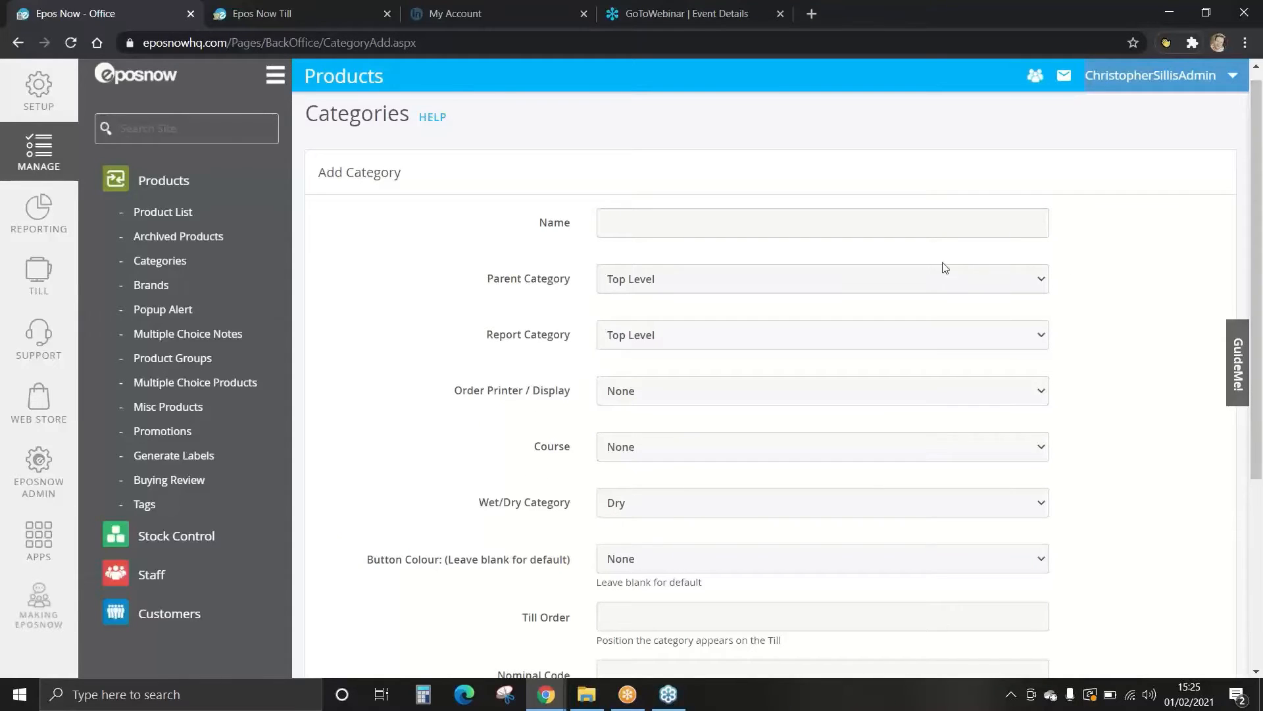
{"action": "left_click", "coordinate": [827, 223]}
{"action": "type", "text": "BURGERS"}
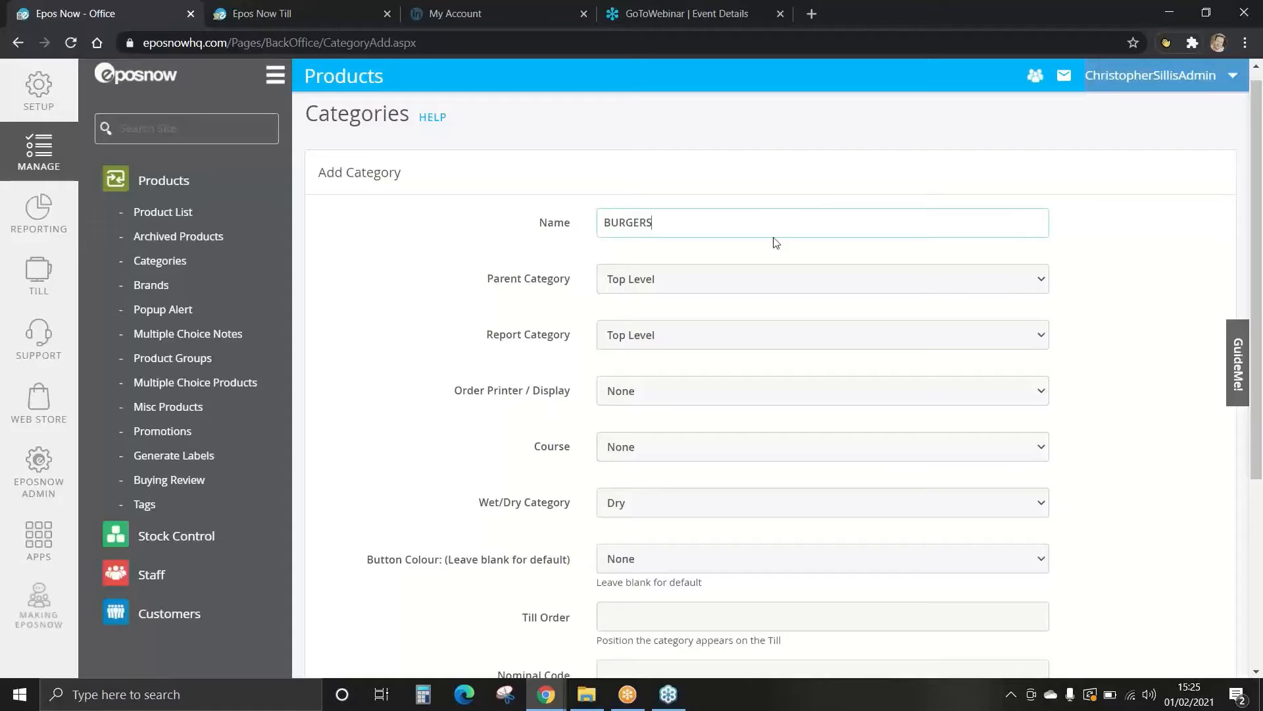
{"action": "left_click", "coordinate": [649, 283]}
{"action": "left_click", "coordinate": [631, 316]}
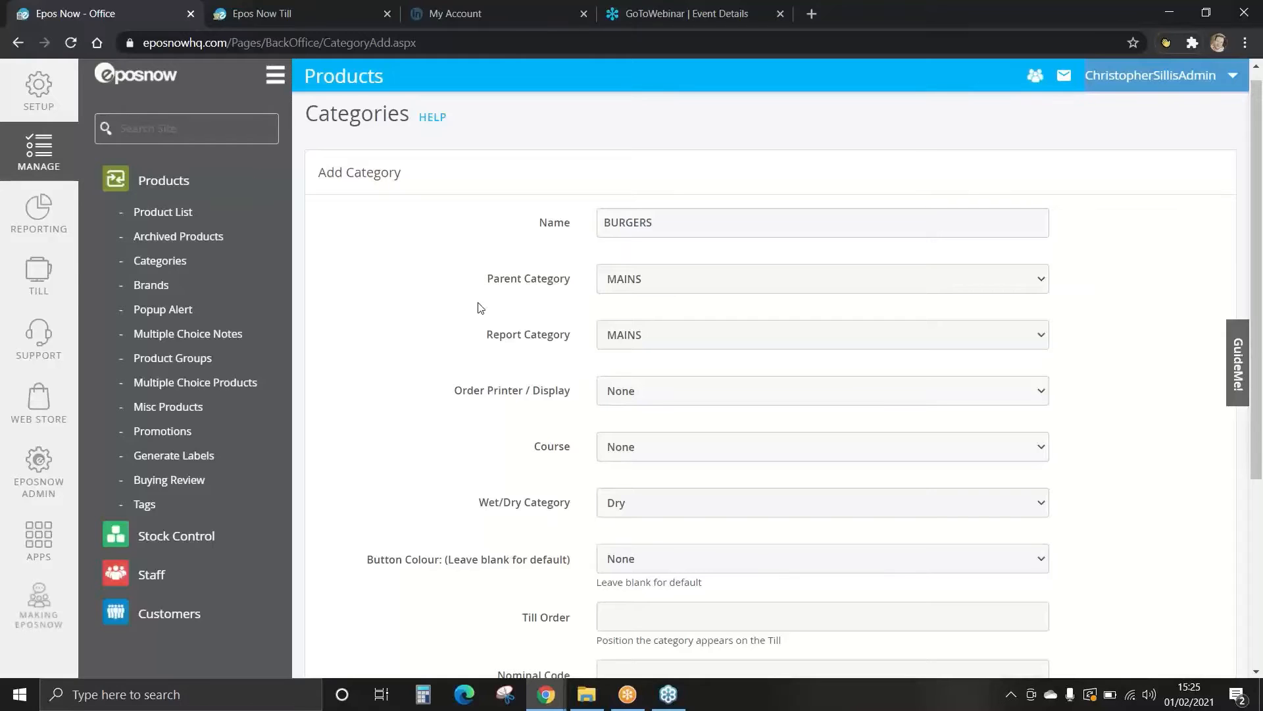
- Assign the BURGERS category to the KITCHEN order printer and the MAINS course
{"action": "scroll", "coordinate": [479, 308], "scroll_direction": "down", "scroll_amount": 1}
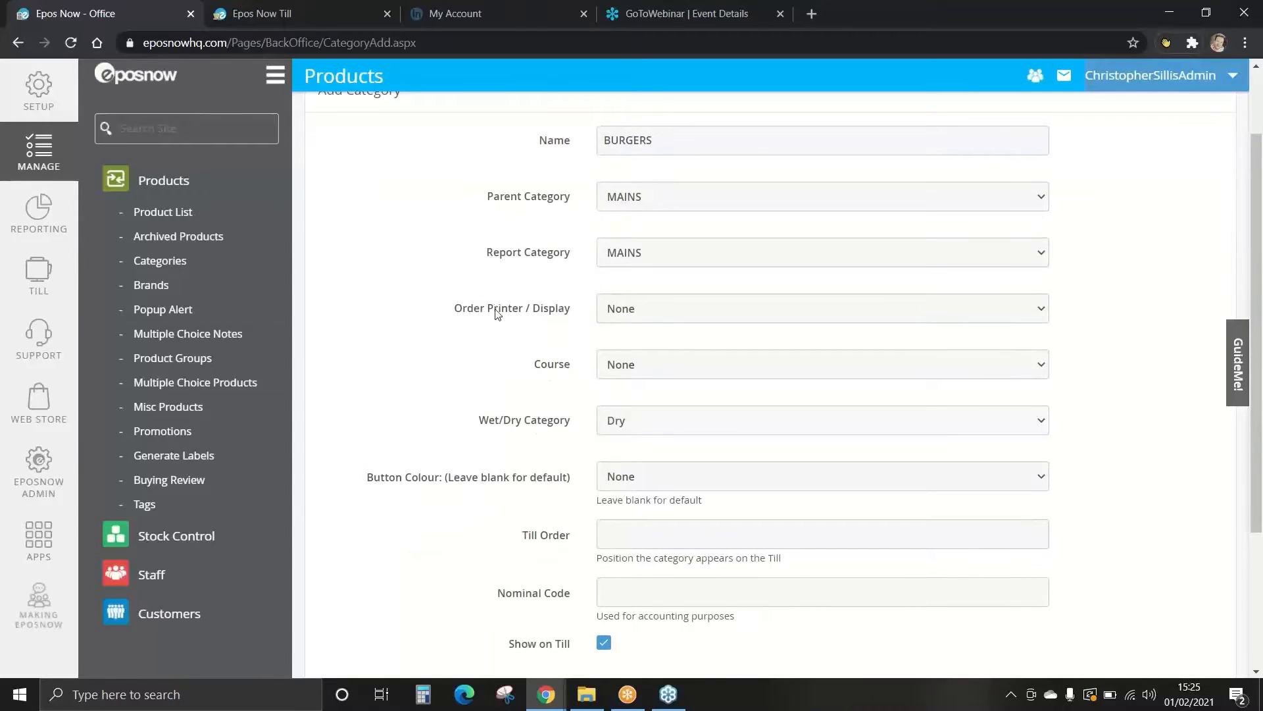
{"action": "left_click", "coordinate": [636, 315]}
{"action": "left_click", "coordinate": [637, 360]}
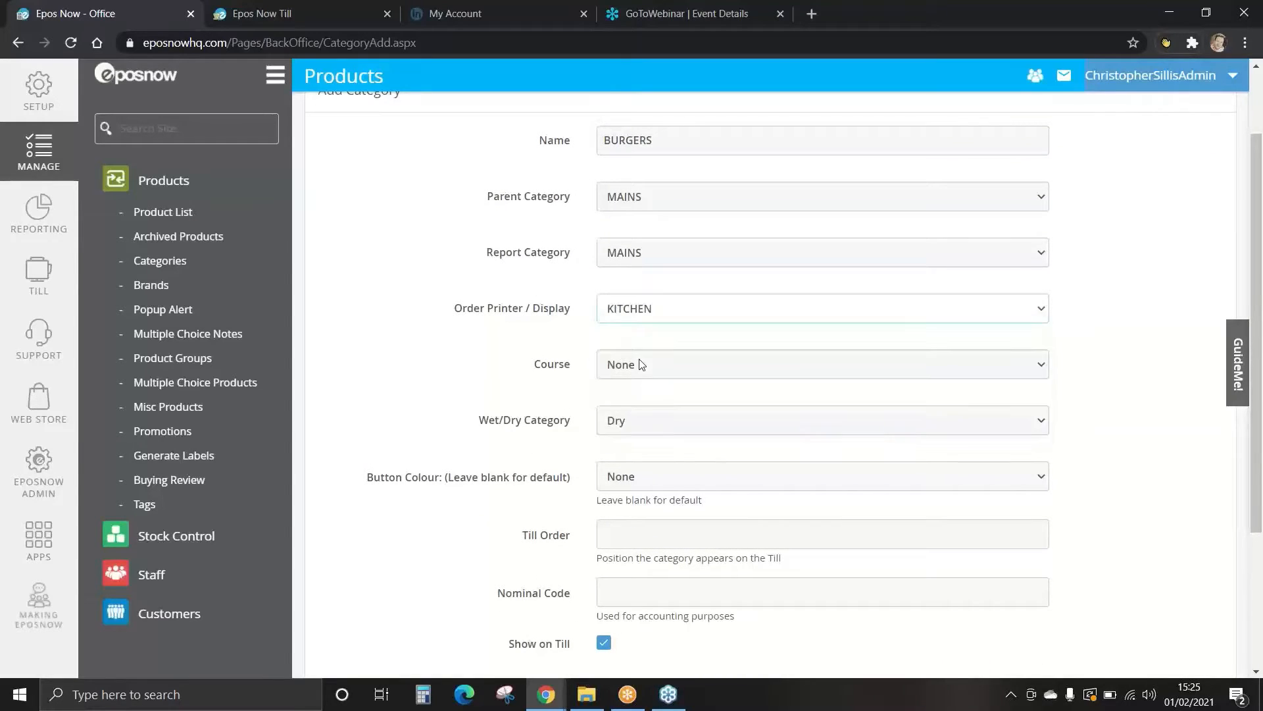
{"action": "left_click", "coordinate": [639, 365]}
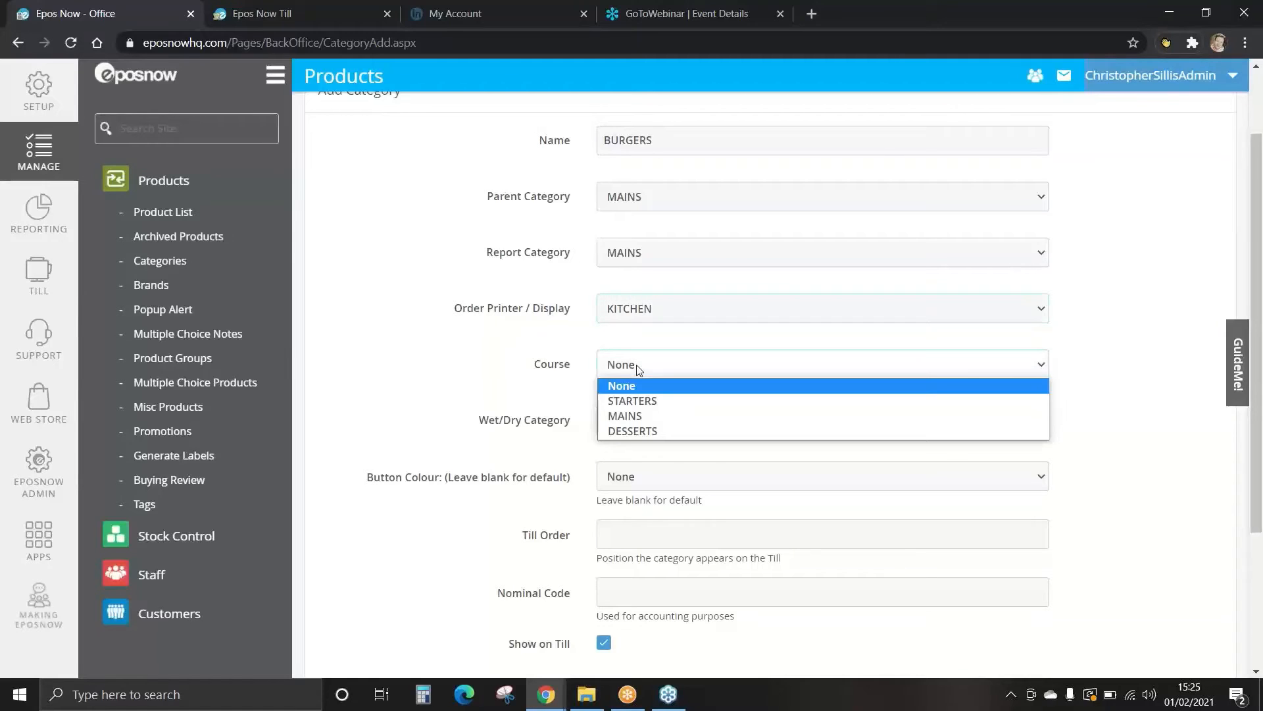
{"action": "left_click", "coordinate": [622, 414]}
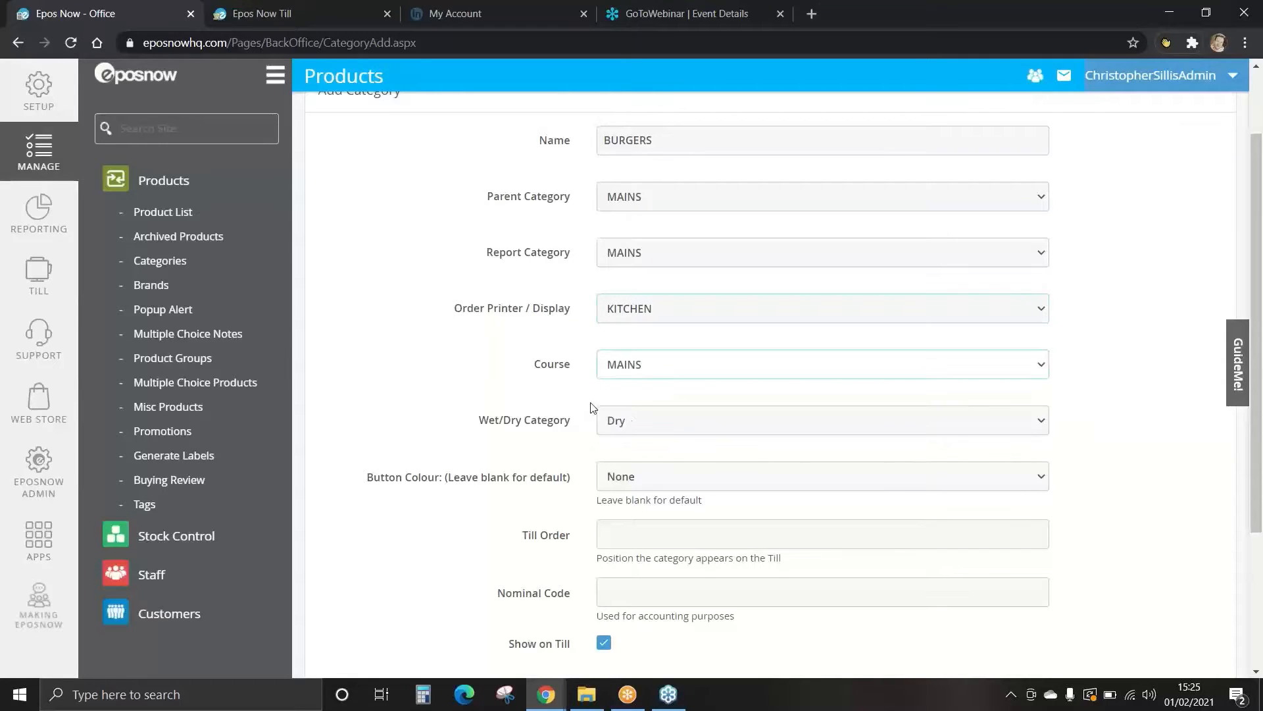
- Set the BURGERS category's wet/dry type to Dry and its button colour to Dark Green
{"action": "left_click", "coordinate": [653, 421]}
{"action": "left_click", "coordinate": [648, 445]}
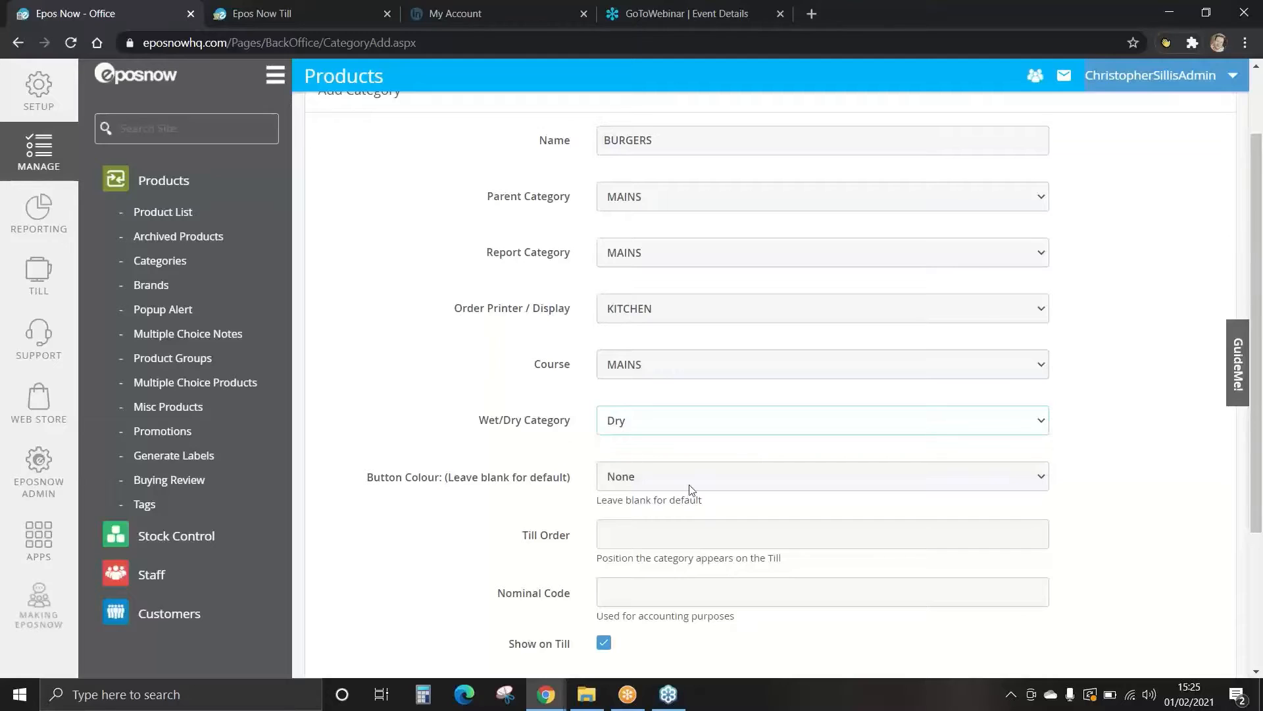
{"action": "left_click", "coordinate": [647, 477]}
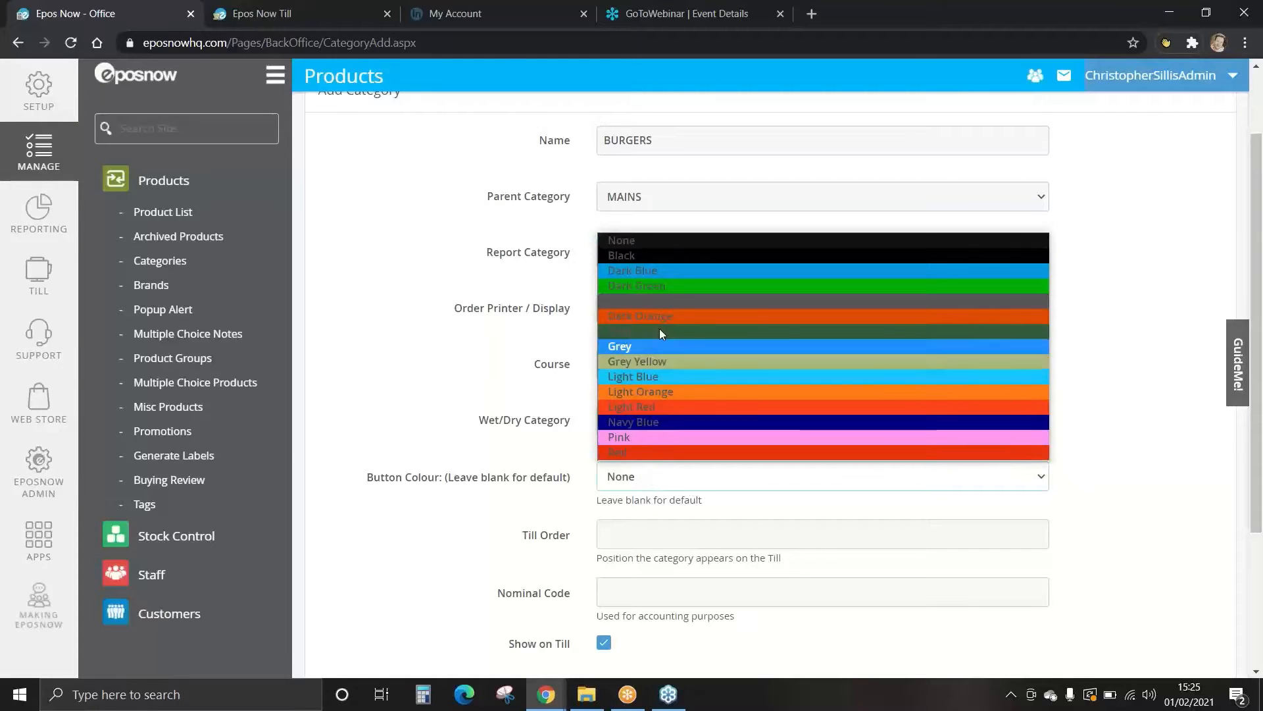
{"action": "left_click", "coordinate": [658, 287]}
- Add the BURGERS category with the till order and nominal code left blank and the popup note set to None
{"action": "left_click", "coordinate": [628, 534]}
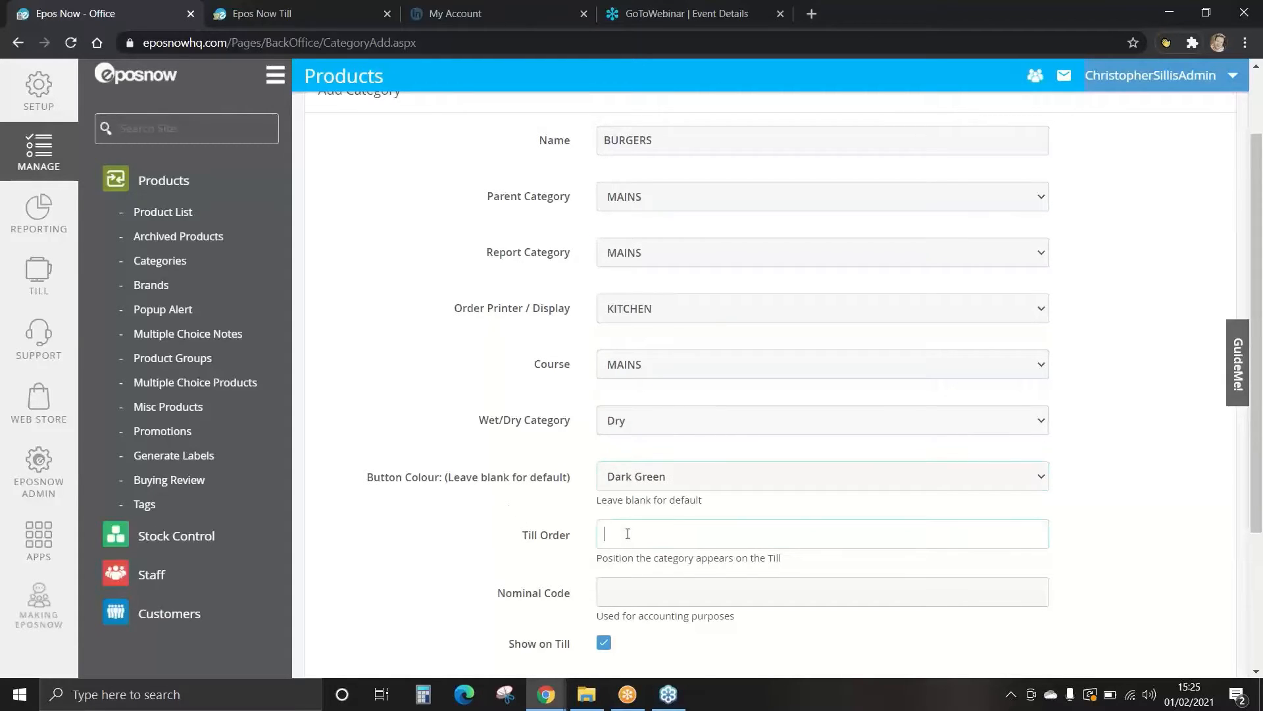
{"action": "scroll", "coordinate": [628, 534], "scroll_direction": "down", "scroll_amount": 2}
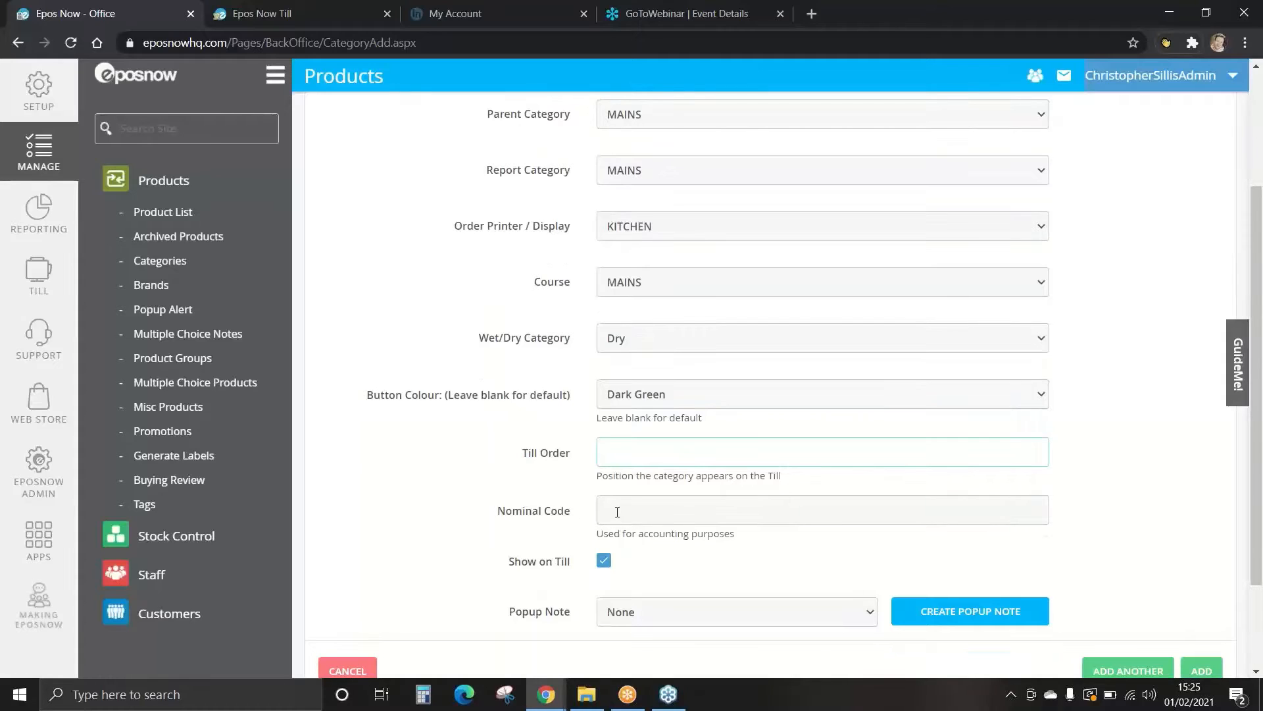
{"action": "left_click", "coordinate": [618, 512]}
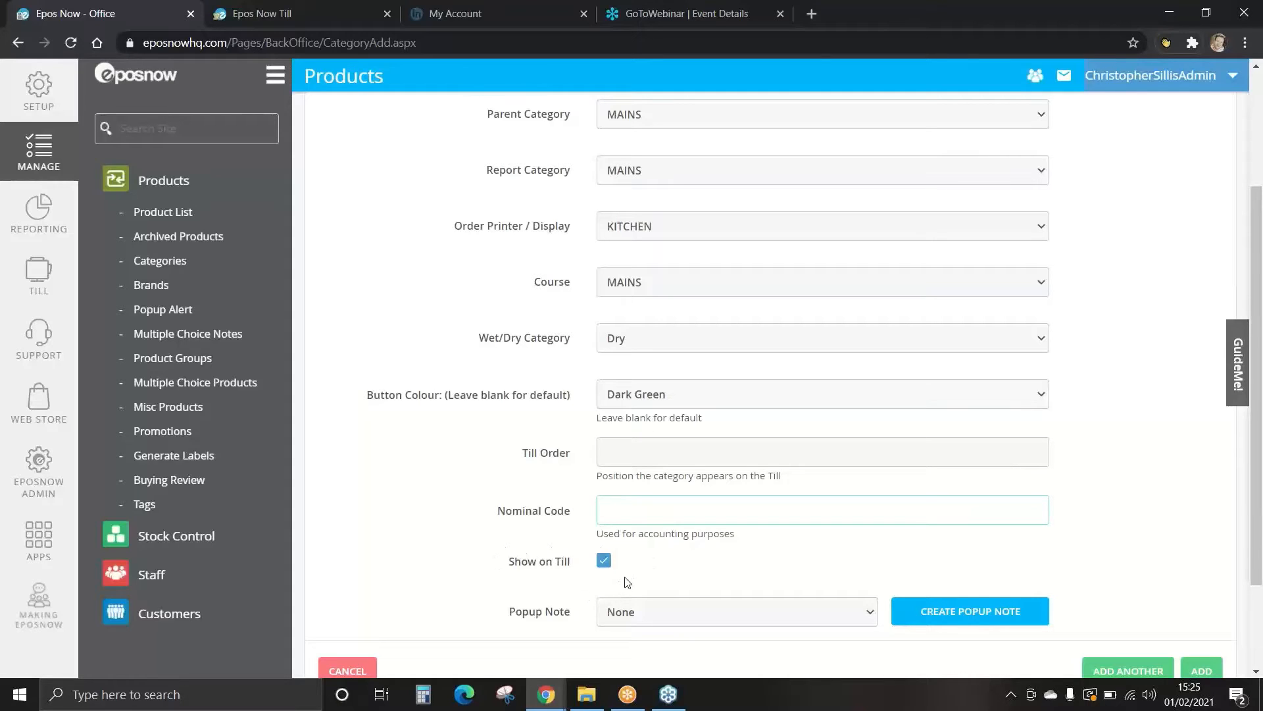
{"action": "scroll", "coordinate": [608, 582], "scroll_direction": "down", "scroll_amount": 1}
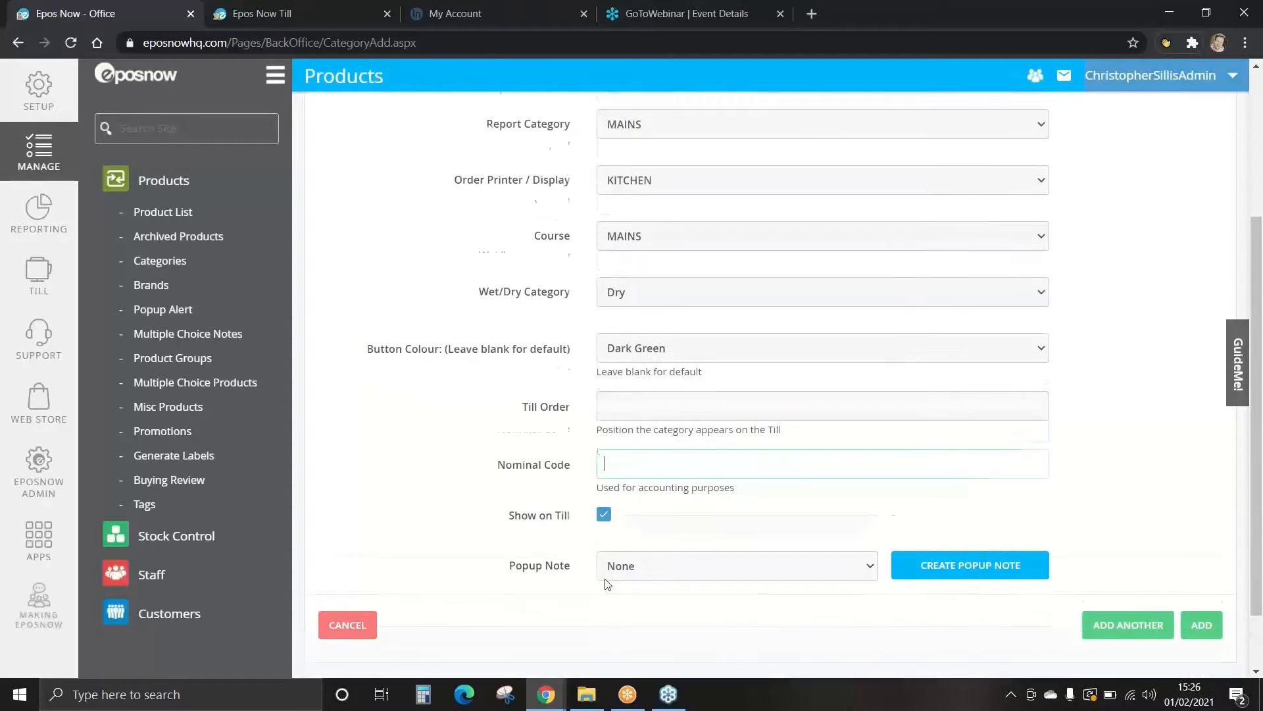
{"action": "left_click", "coordinate": [642, 528]}
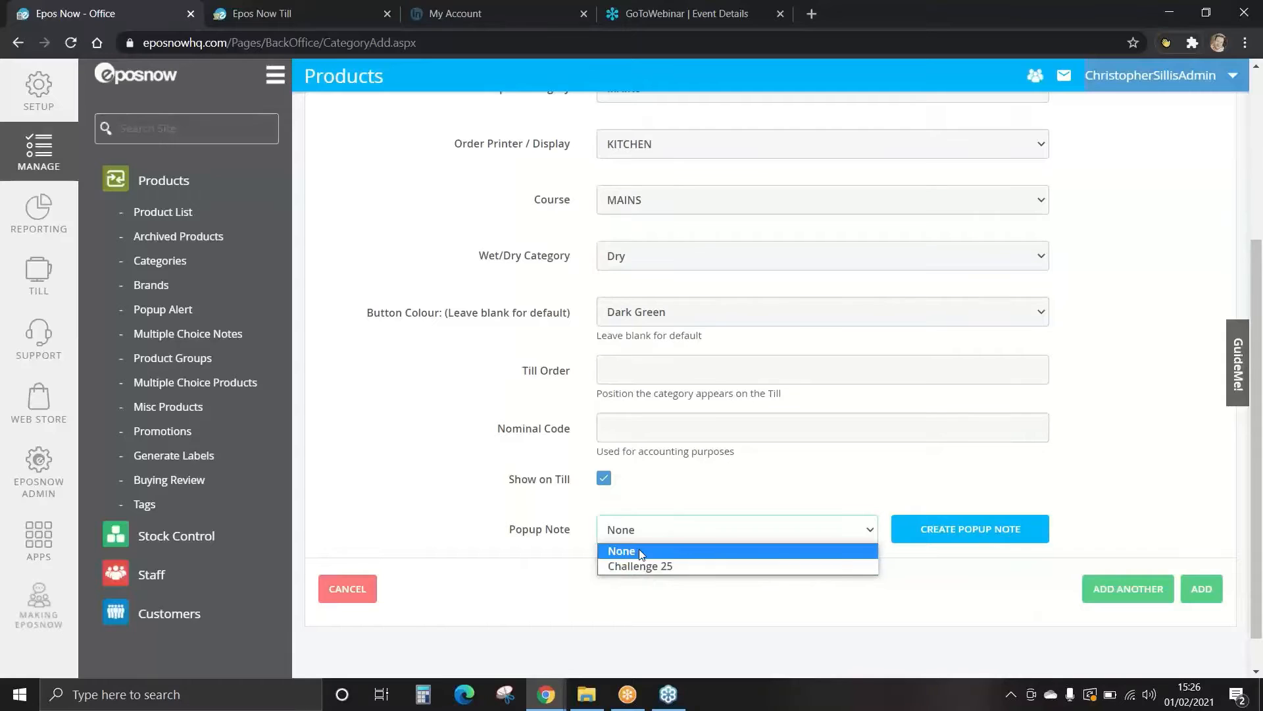
{"action": "left_click", "coordinate": [638, 551]}
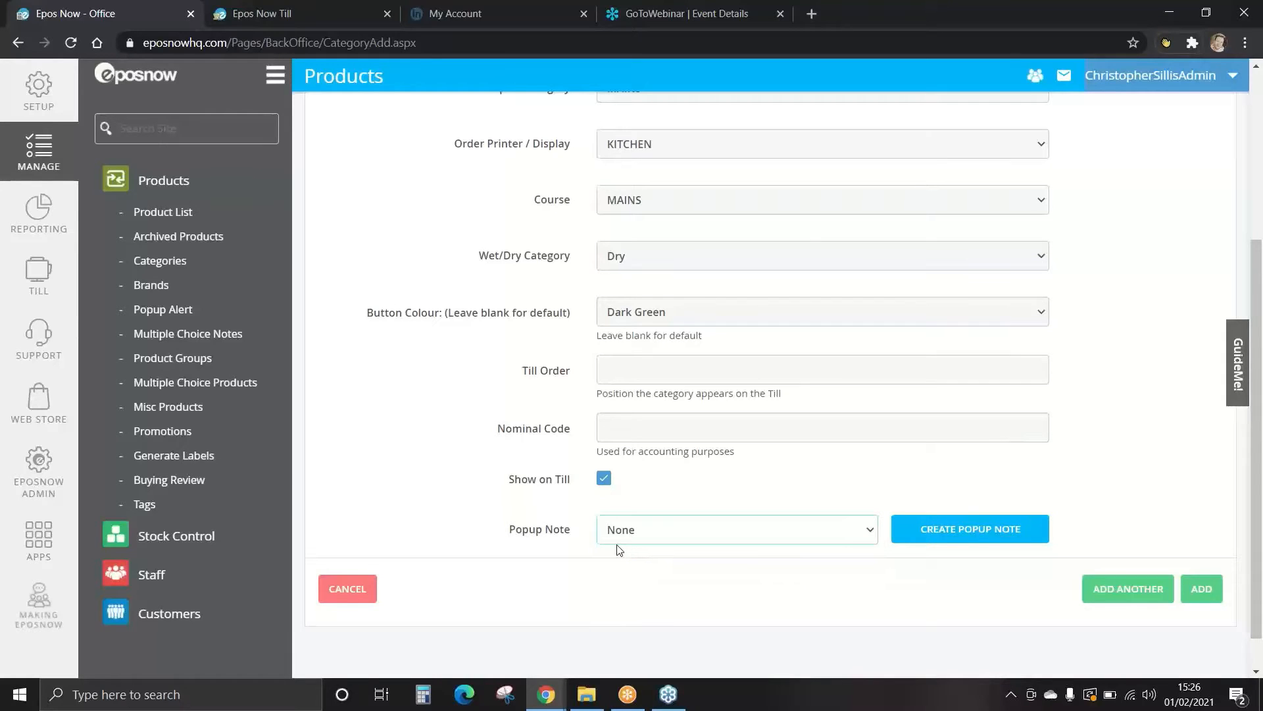
{"action": "left_click", "coordinate": [1202, 589]}
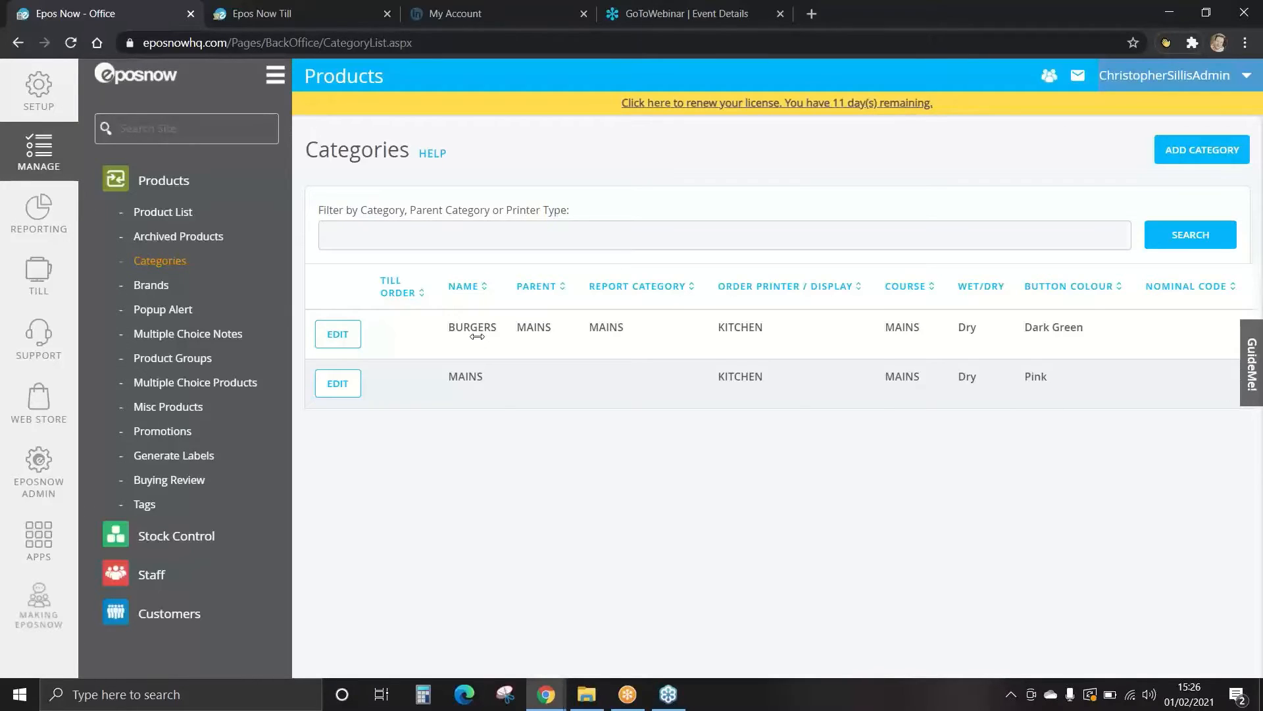
- Edit the BURGERS category in the category list, changing its button colour to Red, and save the update
{"action": "left_click", "coordinate": [337, 337]}
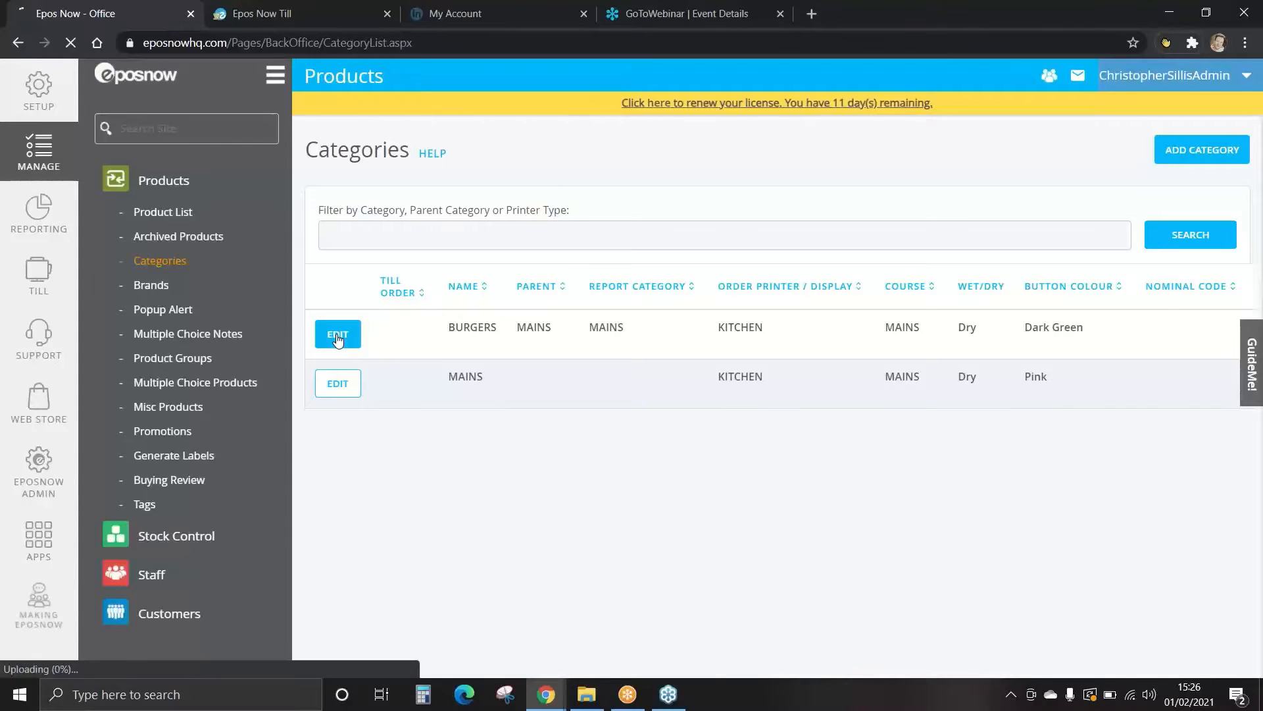
{"action": "left_click_drag", "start_coordinate": [845, 344], "coordinate": [353, 336]}
{"action": "left_click", "coordinate": [1013, 314]}
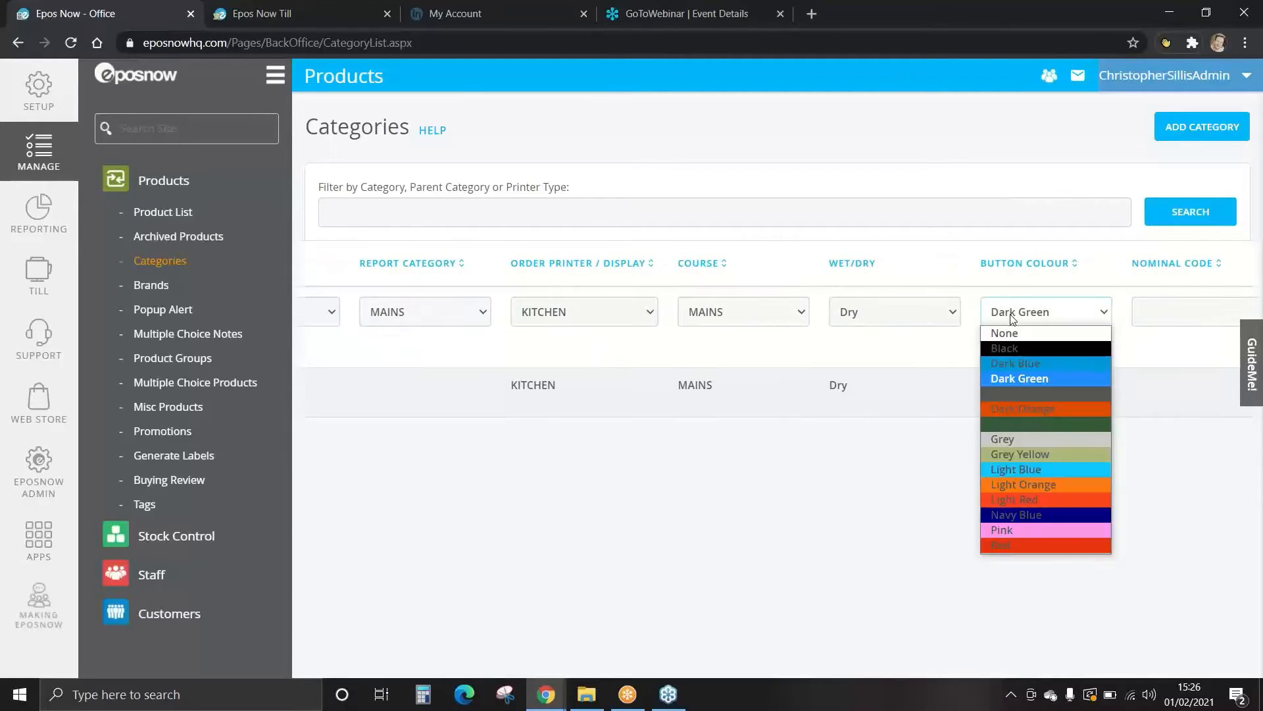
{"action": "left_click", "coordinate": [1014, 545]}
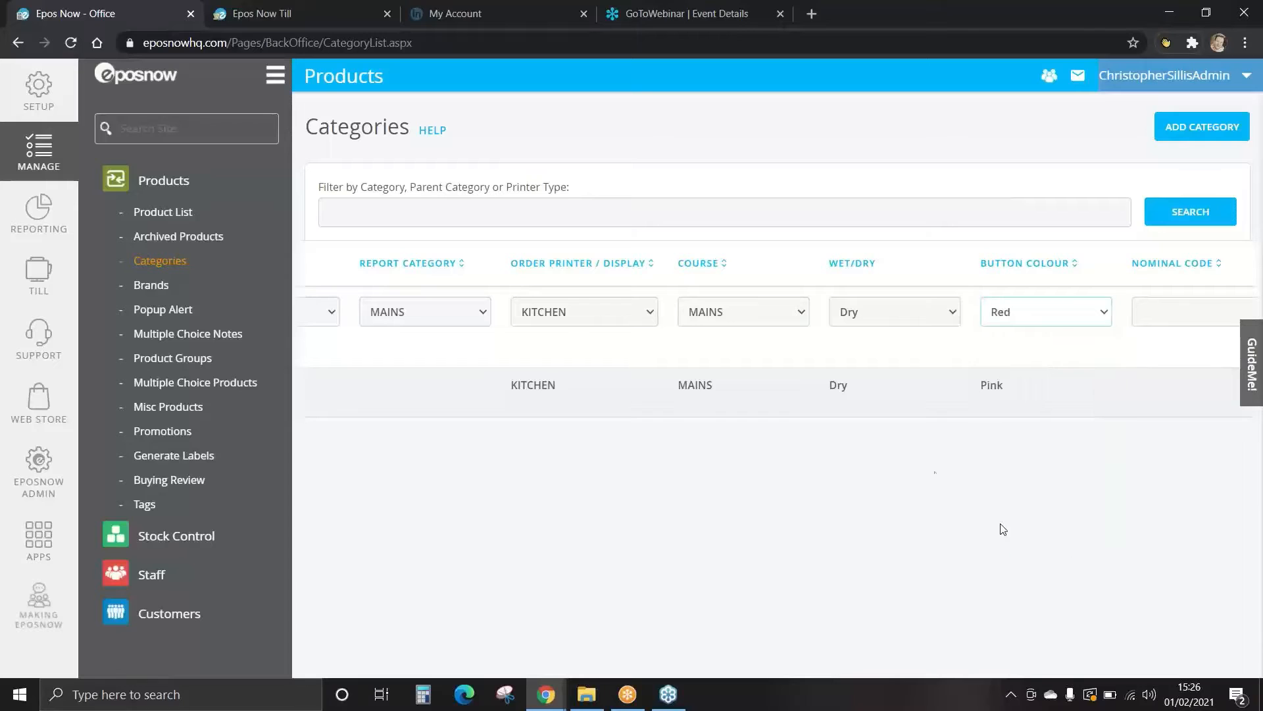
{"action": "left_click_drag", "start_coordinate": [598, 353], "coordinate": [1150, 362]}
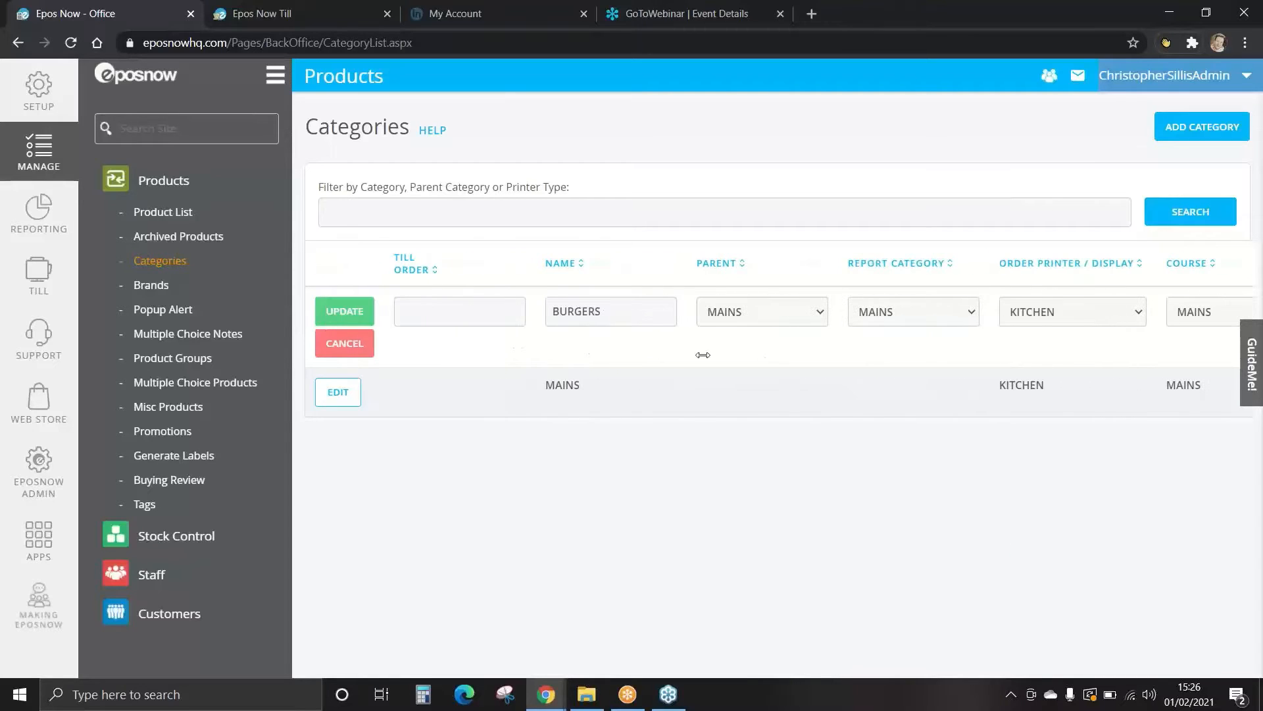
{"action": "left_click", "coordinate": [330, 313]}
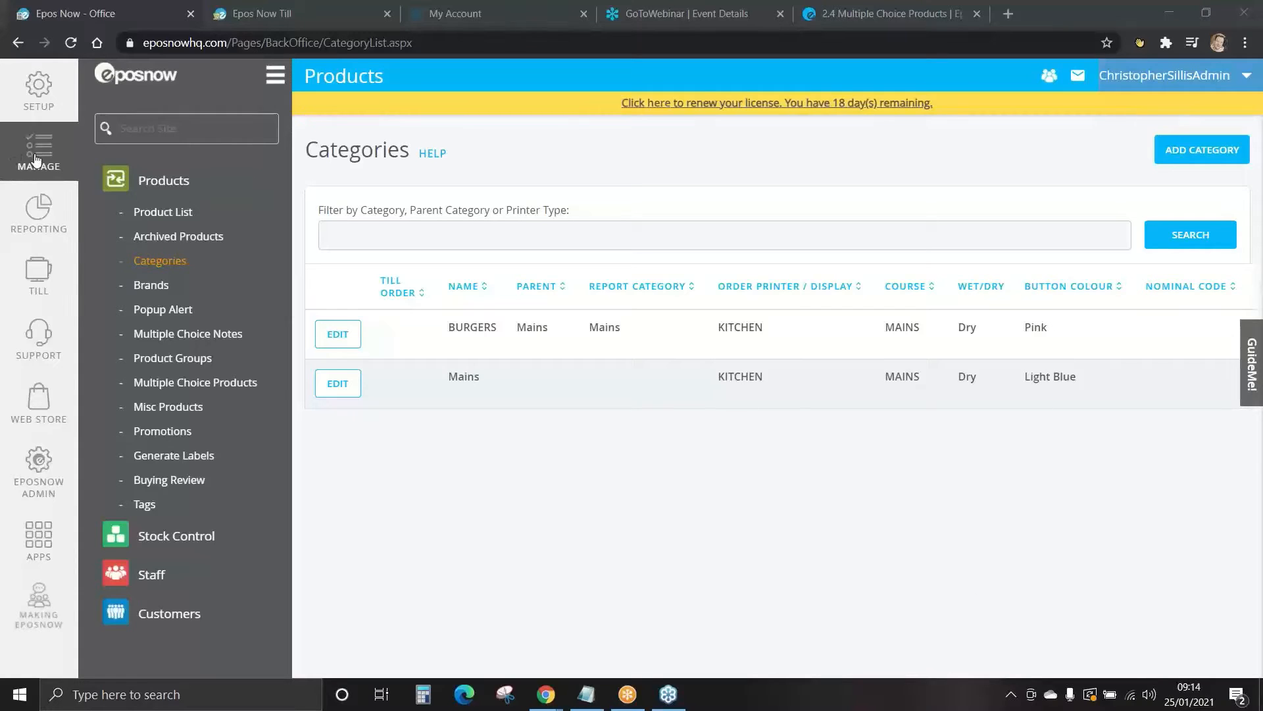
- Open the product list and start adding a new product
{"action": "left_click", "coordinate": [164, 214]}
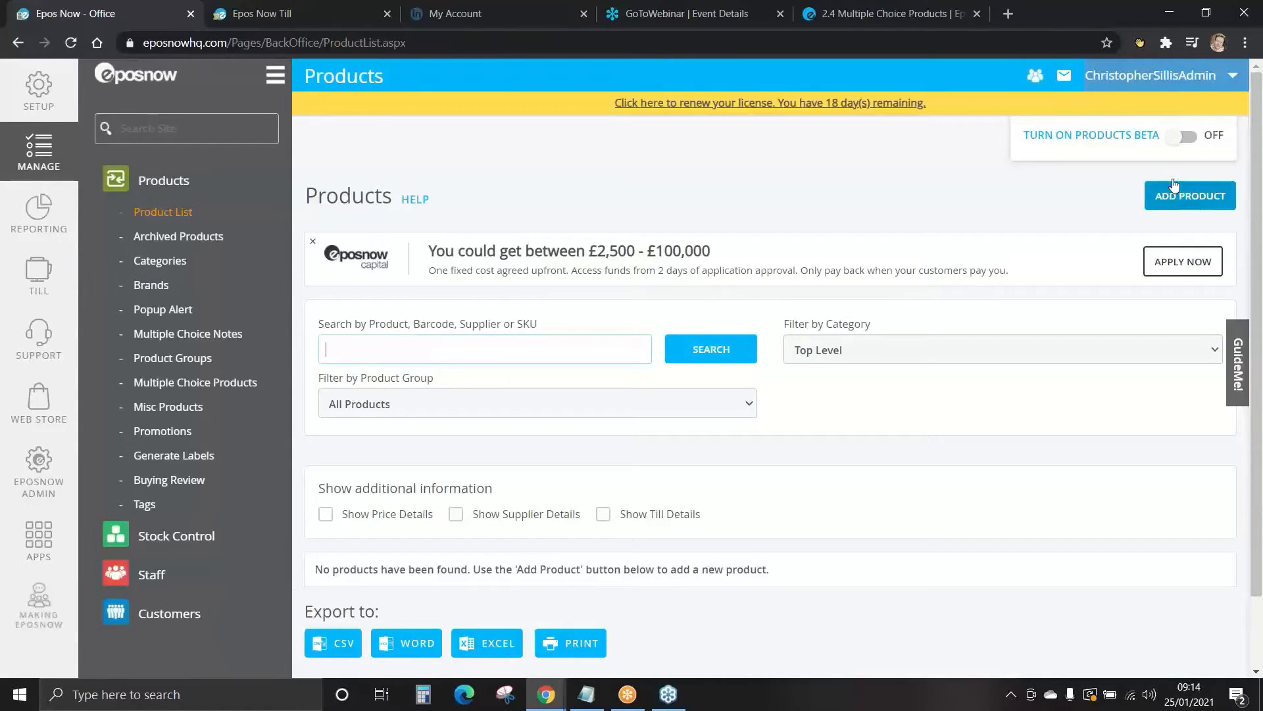
{"action": "left_click", "coordinate": [1200, 203]}
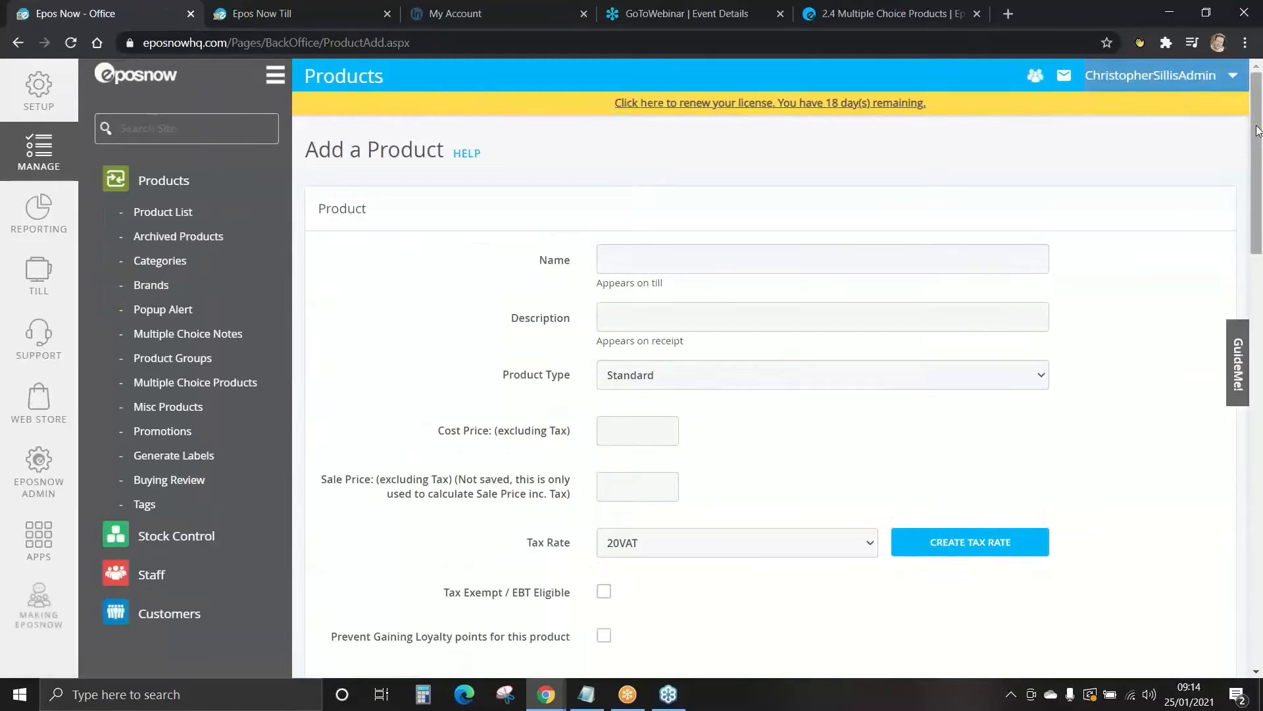
{"action": "mouse_move", "coordinate": [1257, 169]}
{"action": "left_mouse_down"}
{"action": "mouse_move", "coordinate": [1262, 587]}
{"action": "mouse_move", "coordinate": [1258, 158]}
{"action": "left_mouse_up"}
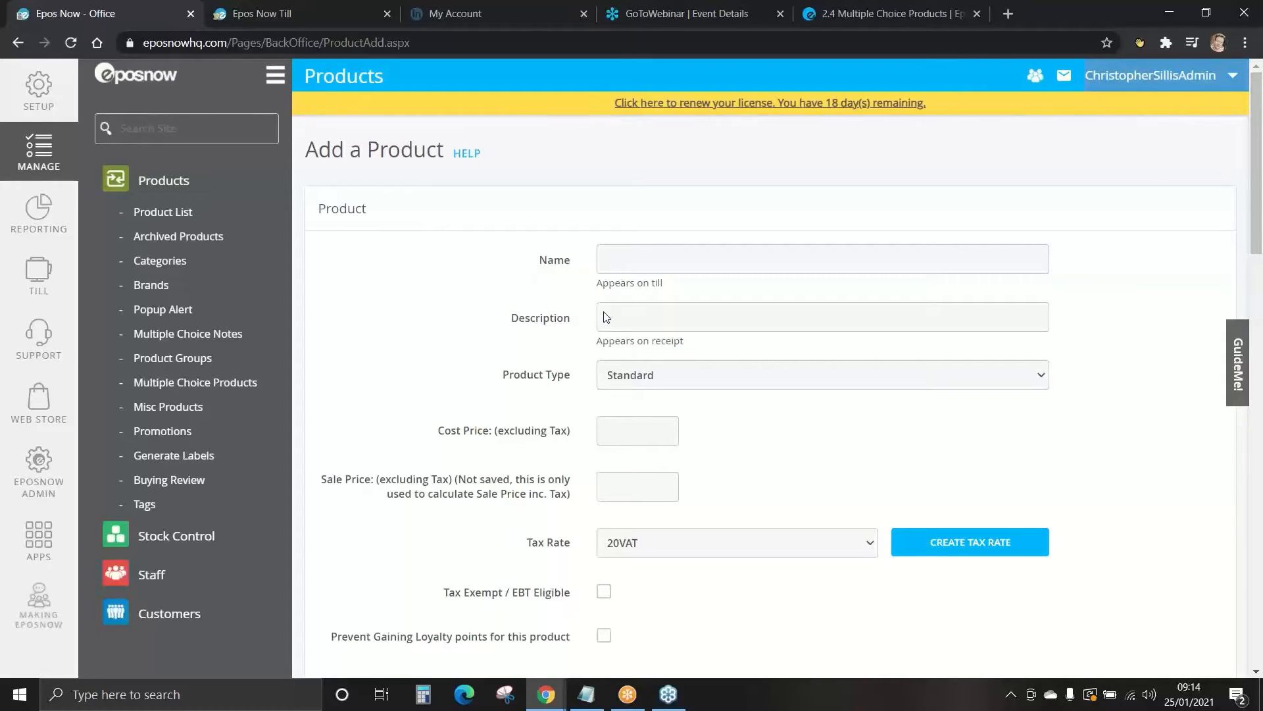
- Name the product Cheeseburger for the till and set its receipt description to "Cheeseburger - with salad"
{"action": "left_click_drag", "start_coordinate": [664, 288], "coordinate": [597, 293]}
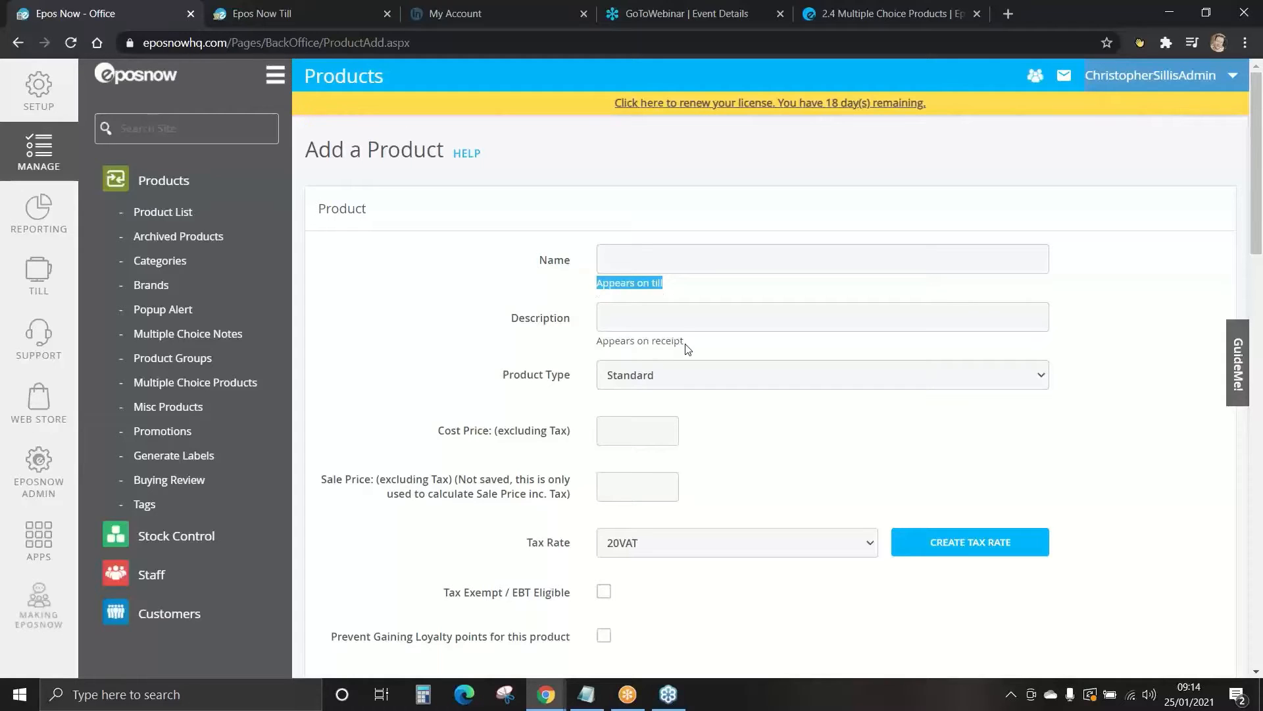
{"action": "left_click_drag", "start_coordinate": [684, 343], "coordinate": [598, 344]}
{"action": "left_click", "coordinate": [603, 330]}
{"action": "type", "text": "Cheese"}
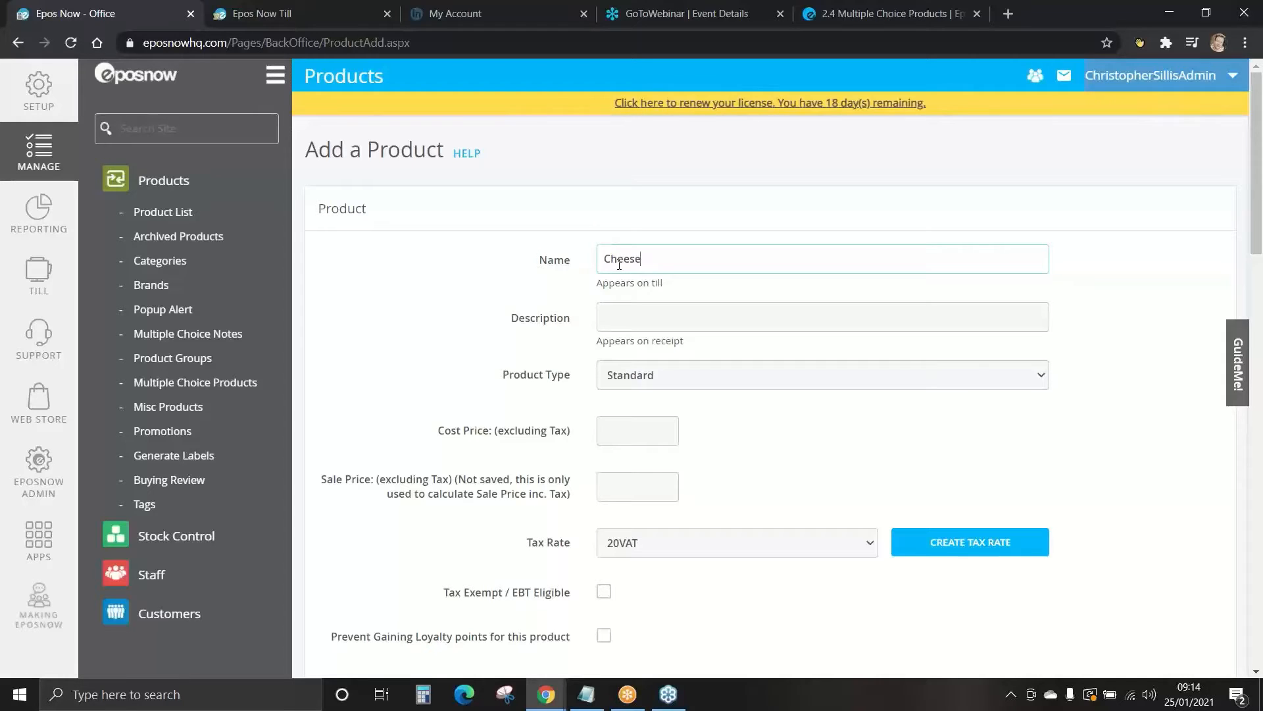
{"action": "type", "text": "burger"}
{"action": "left_click", "coordinate": [705, 317]}
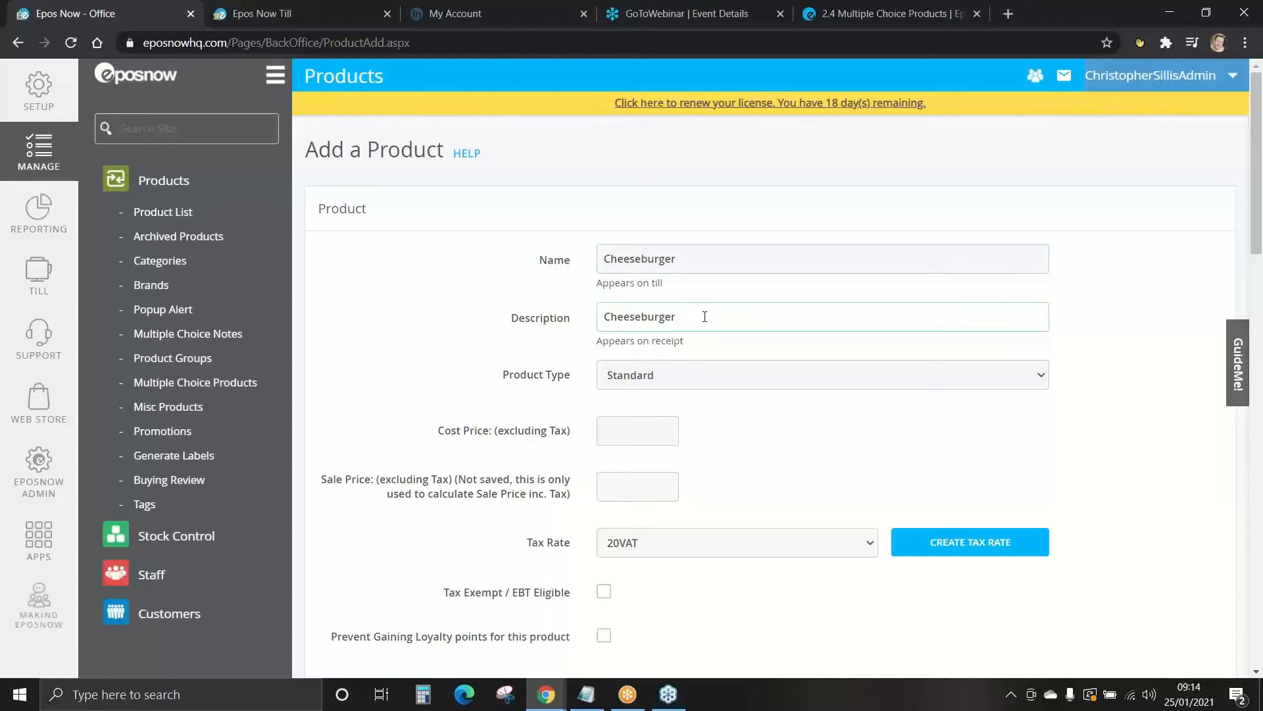
{"action": "type", "text": "- with salad"}
{"action": "left_click", "coordinate": [471, 278]}
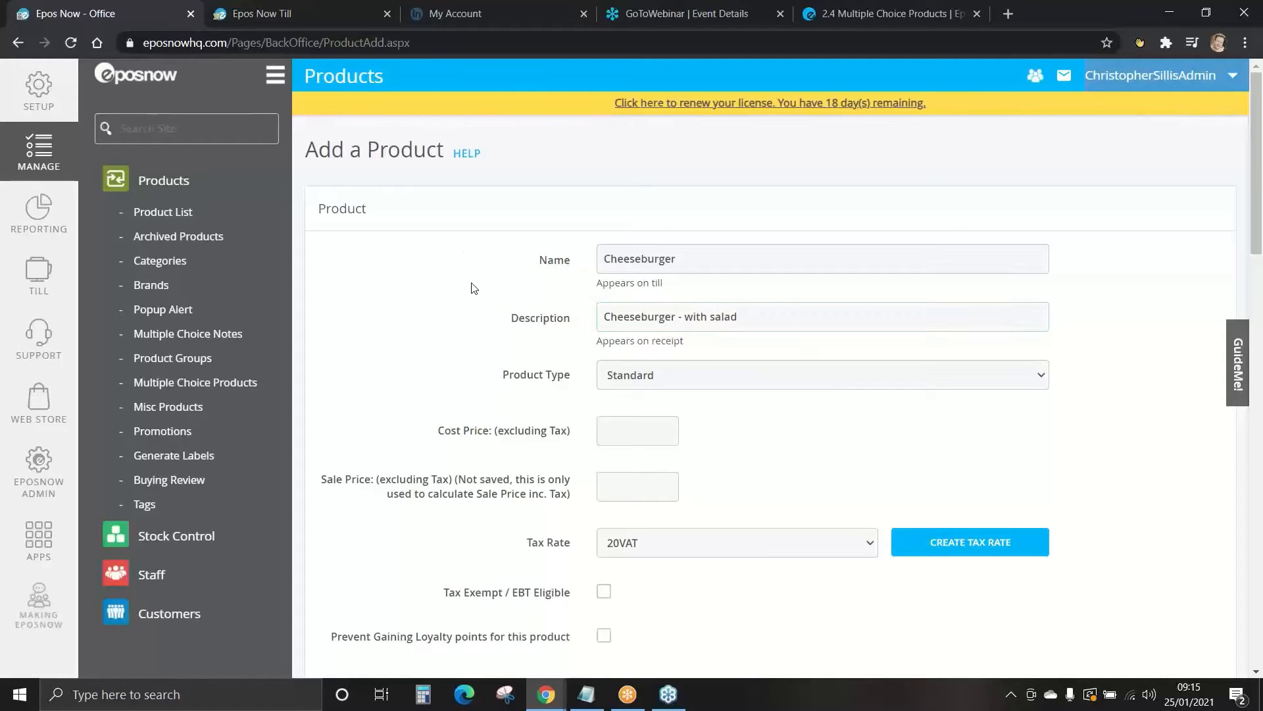
- Set the Cheeseburger's sale price including tax to 5.99
{"action": "scroll", "coordinate": [471, 290], "scroll_direction": "down", "scroll_amount": 1}
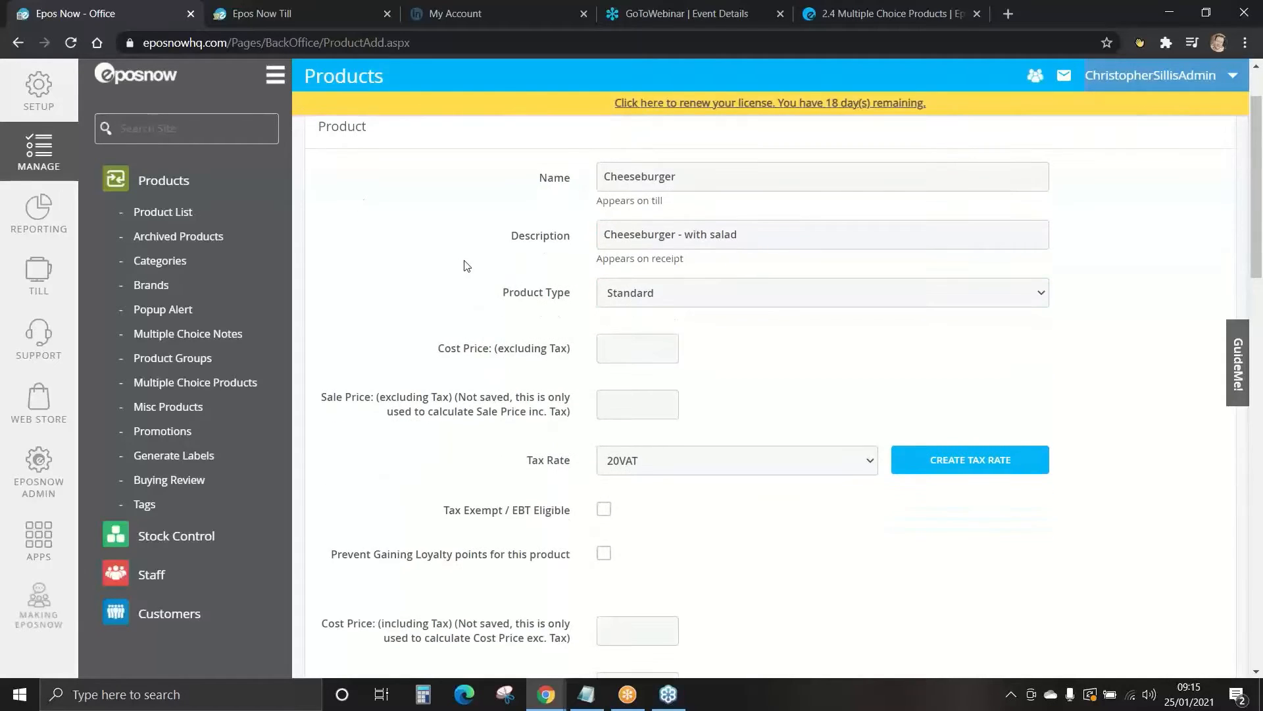
{"action": "scroll", "coordinate": [467, 265], "scroll_direction": "down", "scroll_amount": 1}
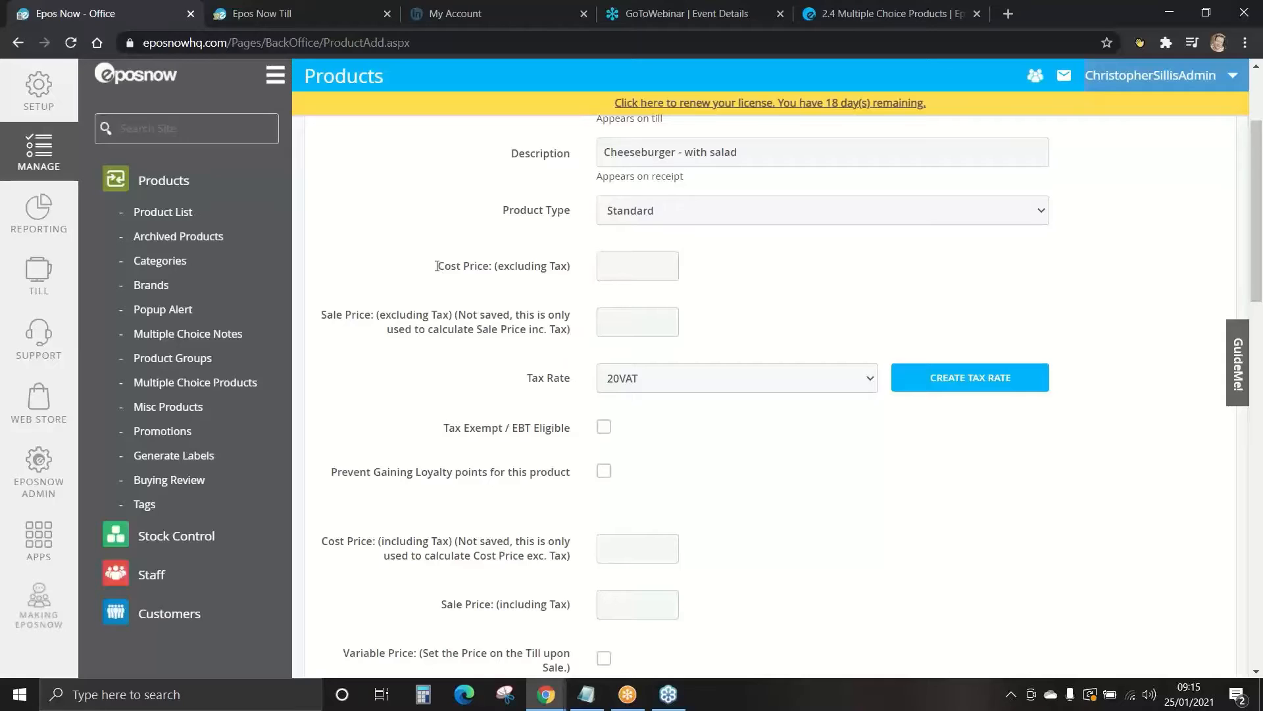
{"action": "left_click_drag", "start_coordinate": [436, 266], "coordinate": [578, 339]}
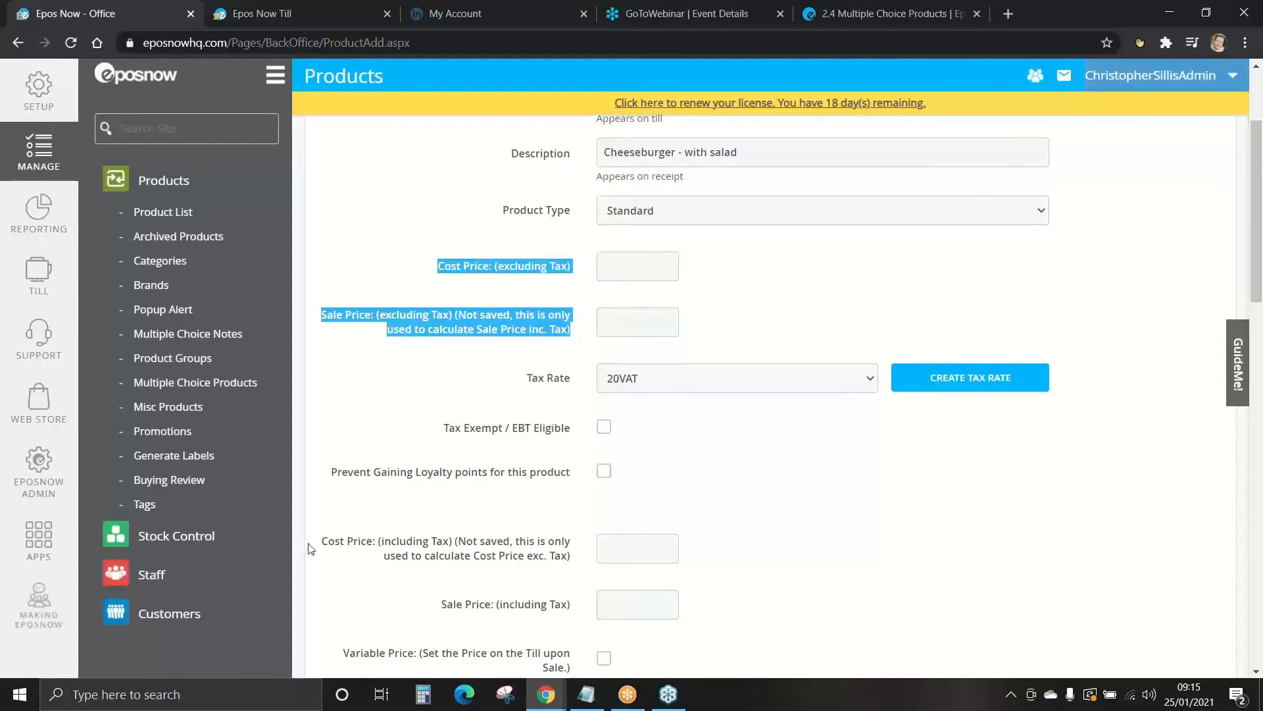
{"action": "left_click_drag", "start_coordinate": [322, 540], "coordinate": [571, 618]}
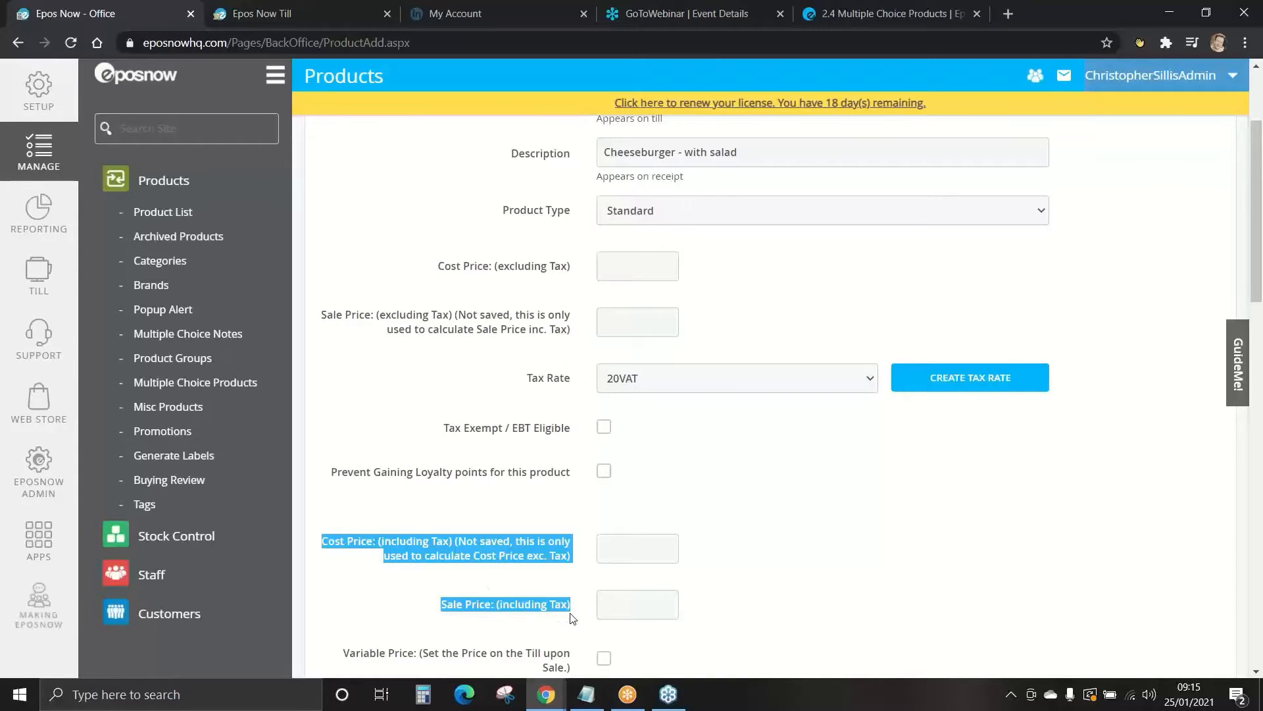
{"action": "left_click", "coordinate": [583, 611]}
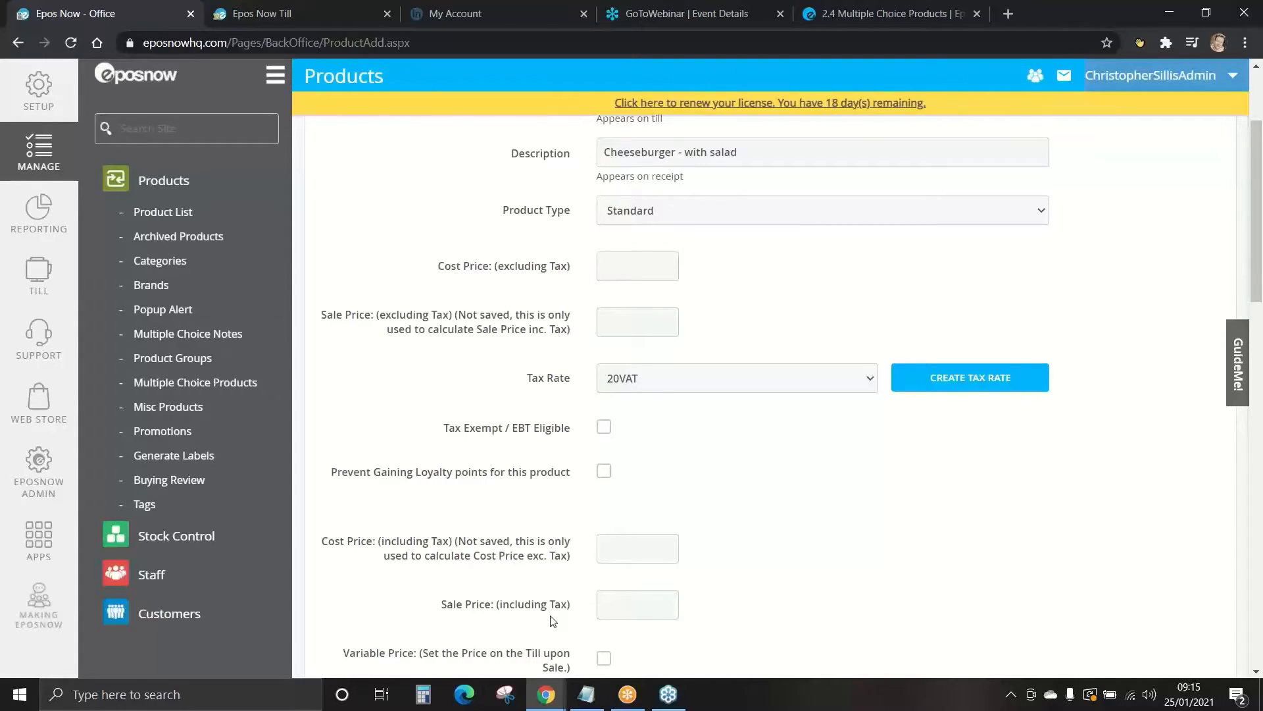
{"action": "left_click", "coordinate": [607, 604]}
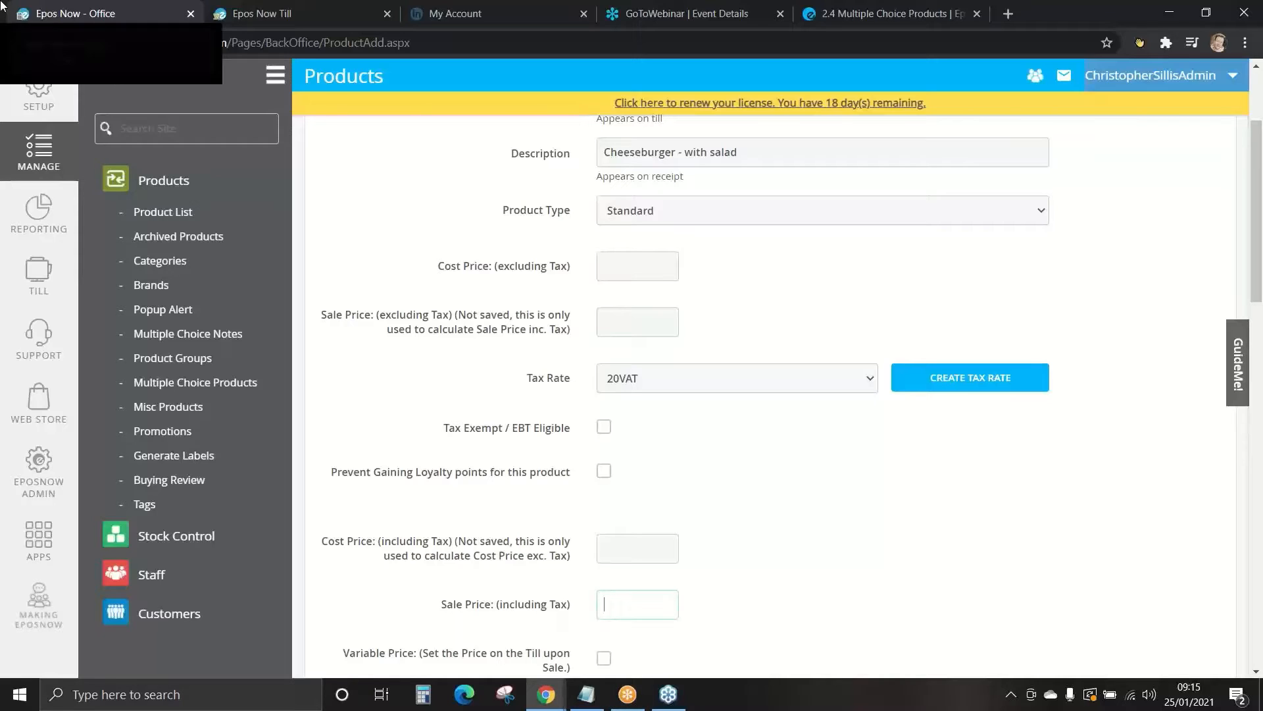
{"action": "type", "text": "5.99"}
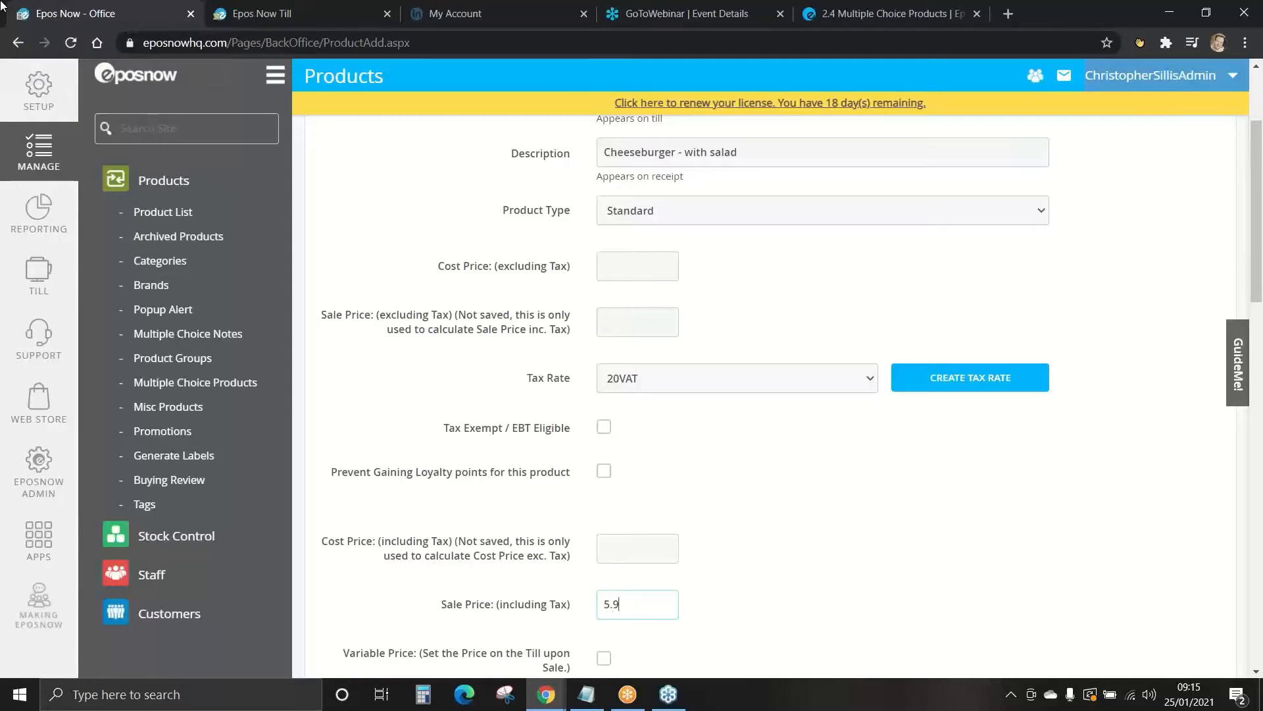
{"action": "left_click", "coordinate": [725, 326]}
{"action": "left_click_drag", "start_coordinate": [378, 320], "coordinate": [451, 319]}
{"action": "left_click", "coordinate": [712, 349]}
- Try the variable price option for the Cheeseburger and switch it back off
{"action": "scroll", "coordinate": [760, 468], "scroll_direction": "down", "scroll_amount": 4}
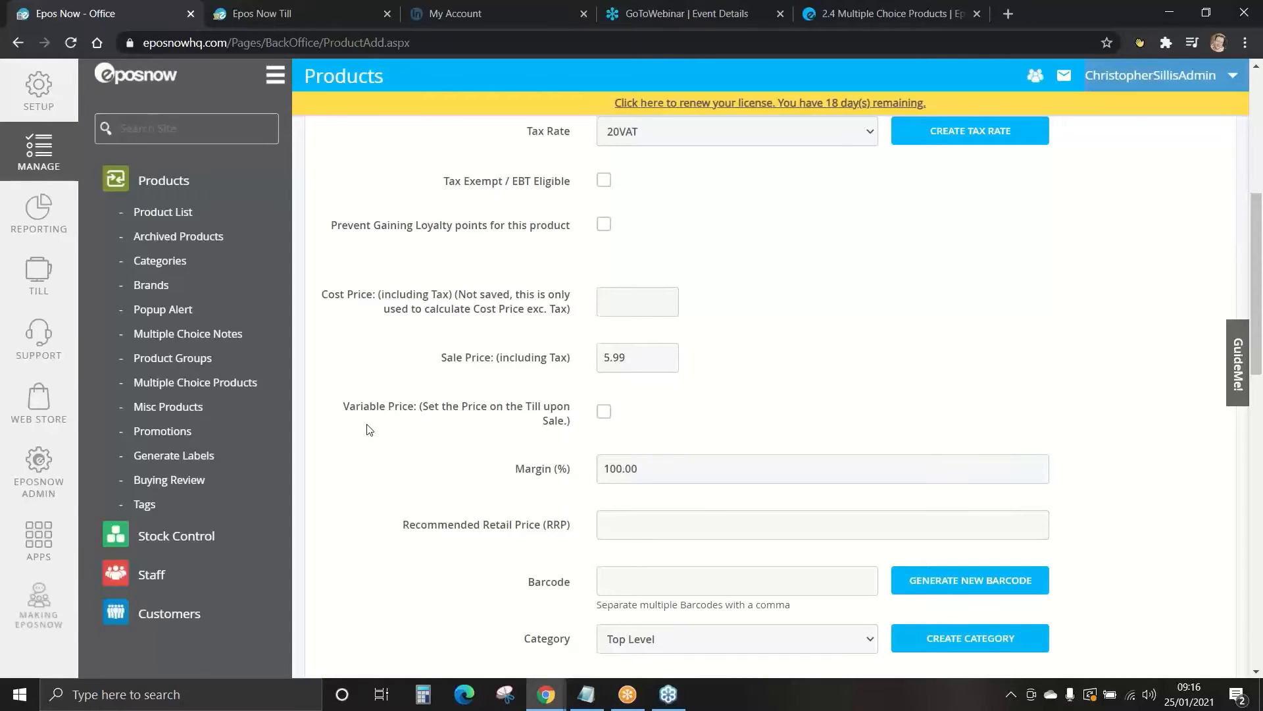
{"action": "left_click", "coordinate": [605, 413]}
{"action": "left_click", "coordinate": [604, 413]}
- Assign the Cheeseburger product to the BURGERS category under Mains
{"action": "scroll", "coordinate": [439, 445], "scroll_direction": "down", "scroll_amount": 1}
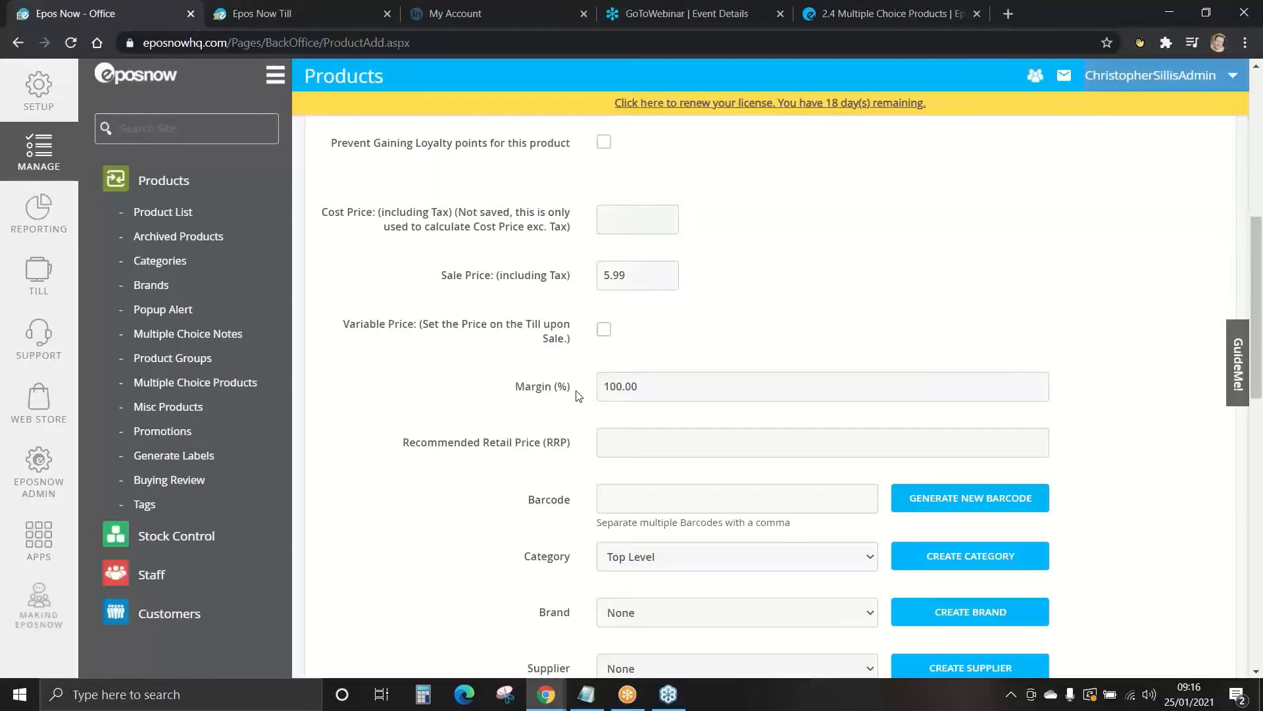
{"action": "scroll", "coordinate": [578, 396], "scroll_direction": "down", "scroll_amount": 1}
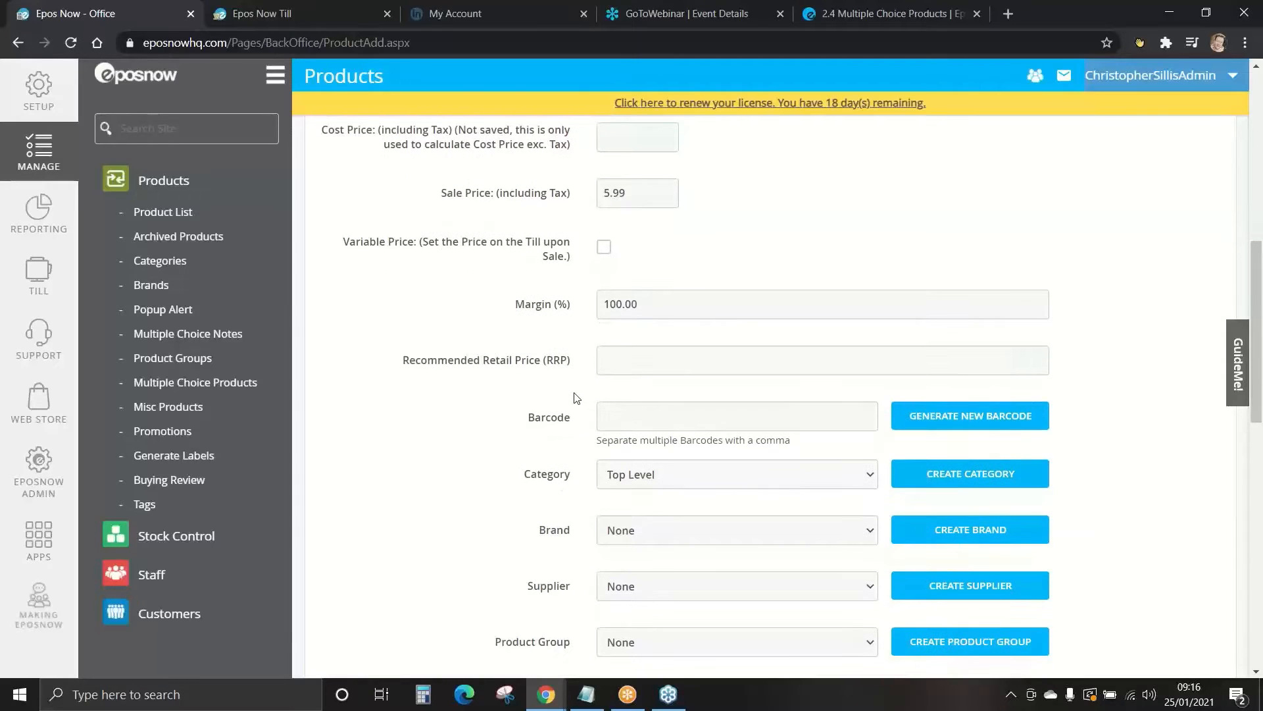
{"action": "scroll", "coordinate": [491, 398], "scroll_direction": "down", "scroll_amount": 1}
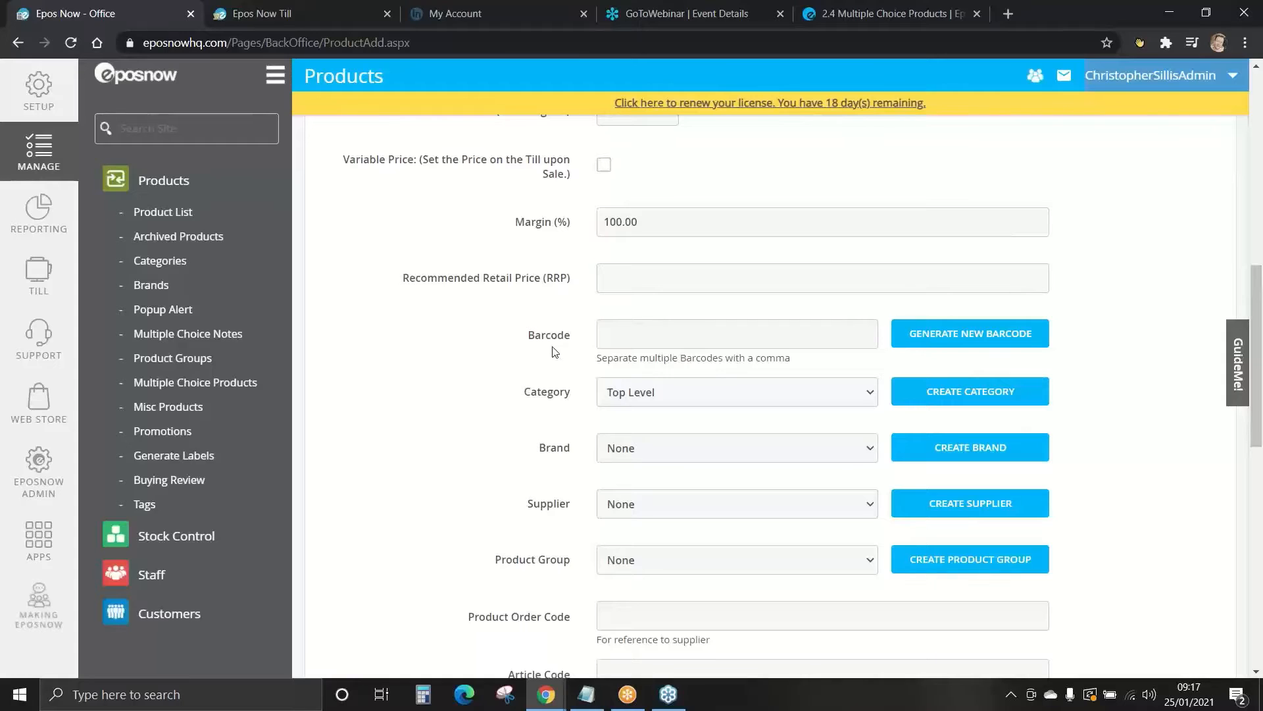
{"action": "scroll", "coordinate": [530, 338], "scroll_direction": "down", "scroll_amount": 1}
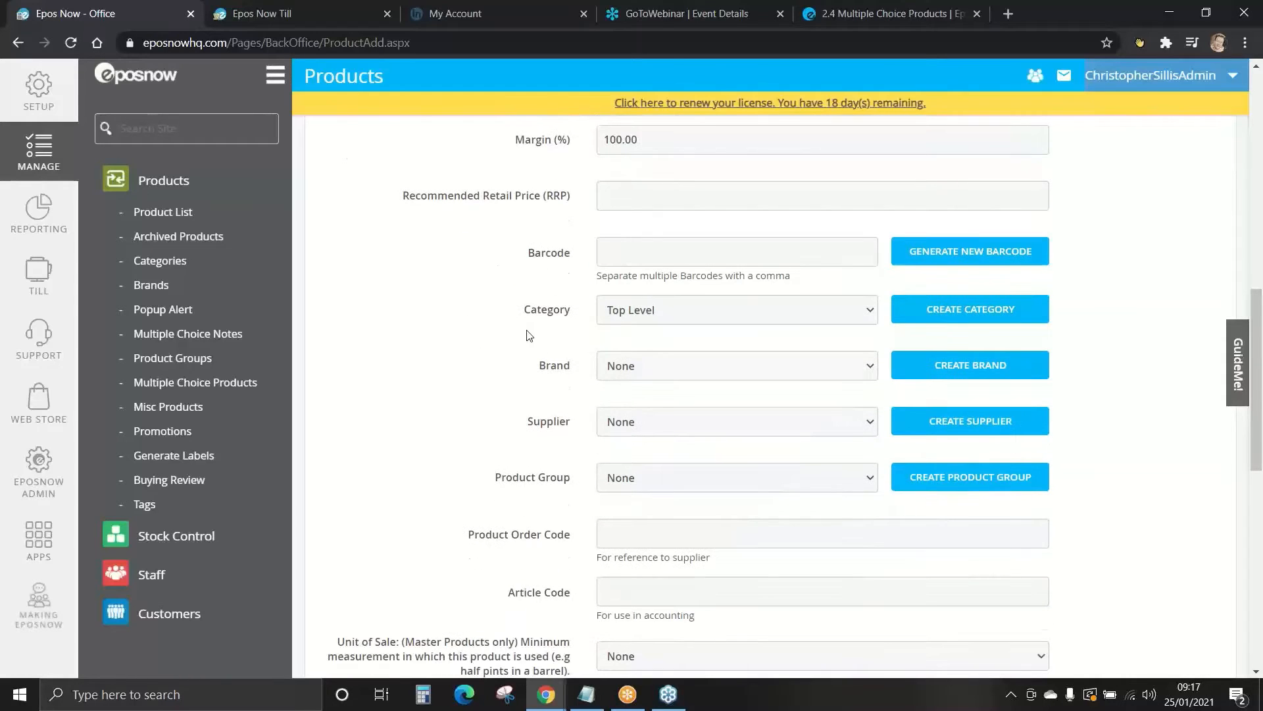
{"action": "left_click", "coordinate": [675, 314]}
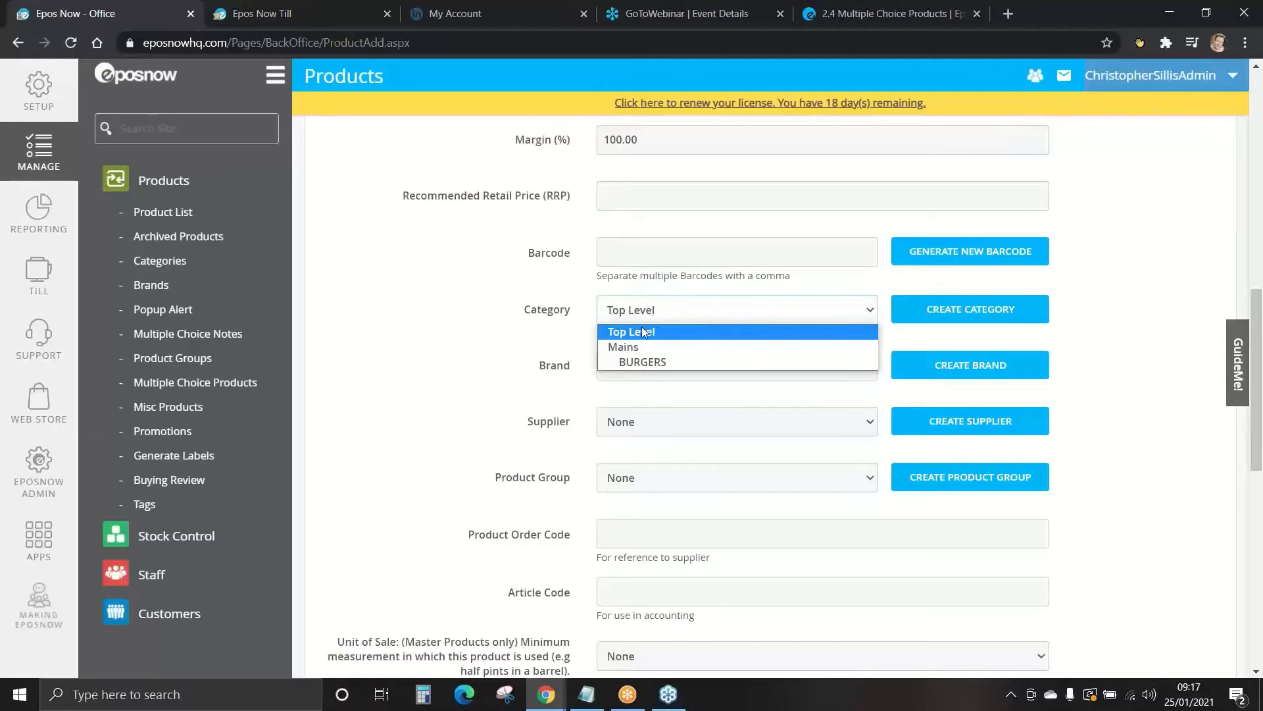
{"action": "left_click", "coordinate": [643, 360]}
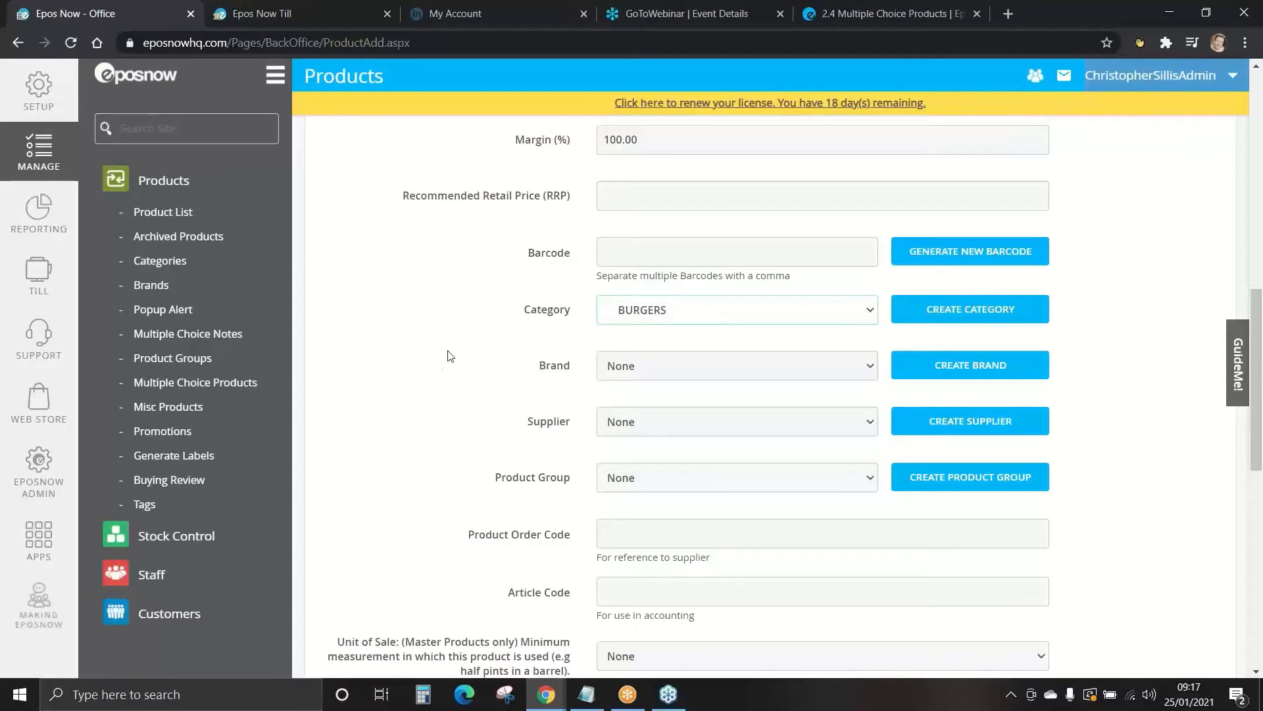
- Review the product's remaining fields, from brand, supplier and product group to order and article codes and the master-product unit and volume of sale
{"action": "scroll", "coordinate": [654, 319], "scroll_direction": "down", "scroll_amount": 1}
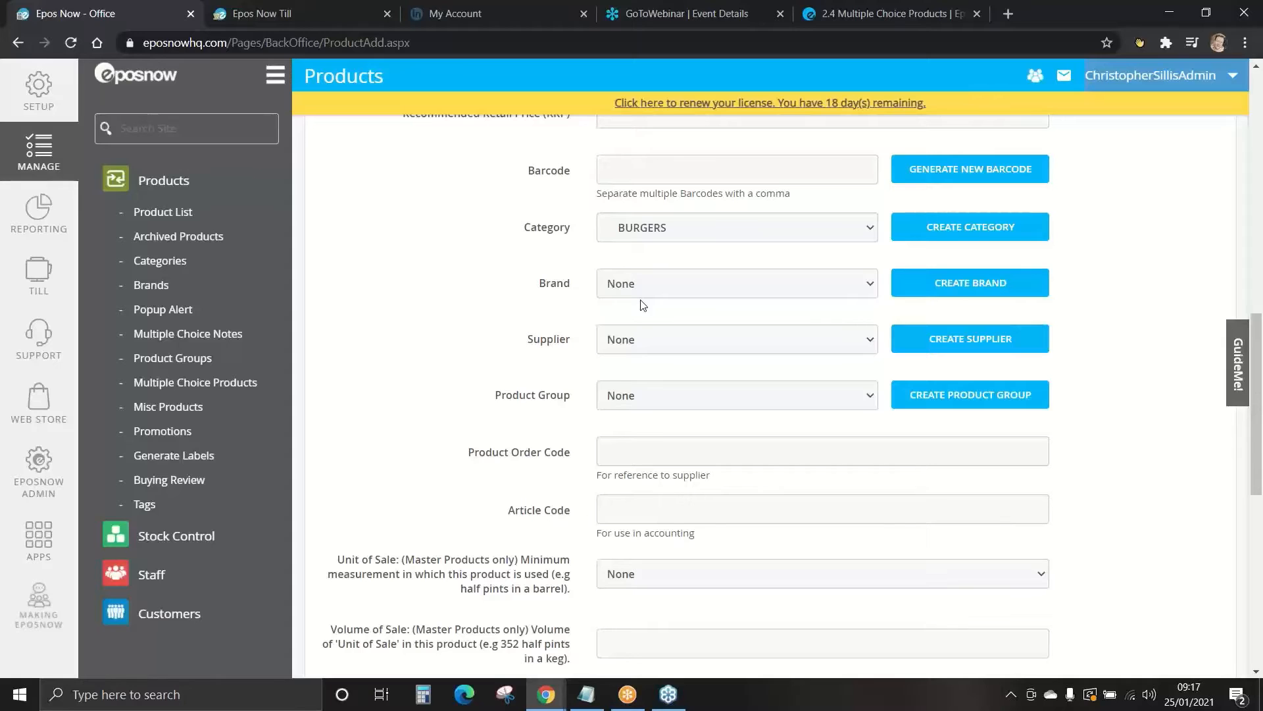
{"action": "scroll", "coordinate": [632, 309], "scroll_direction": "down", "scroll_amount": 1}
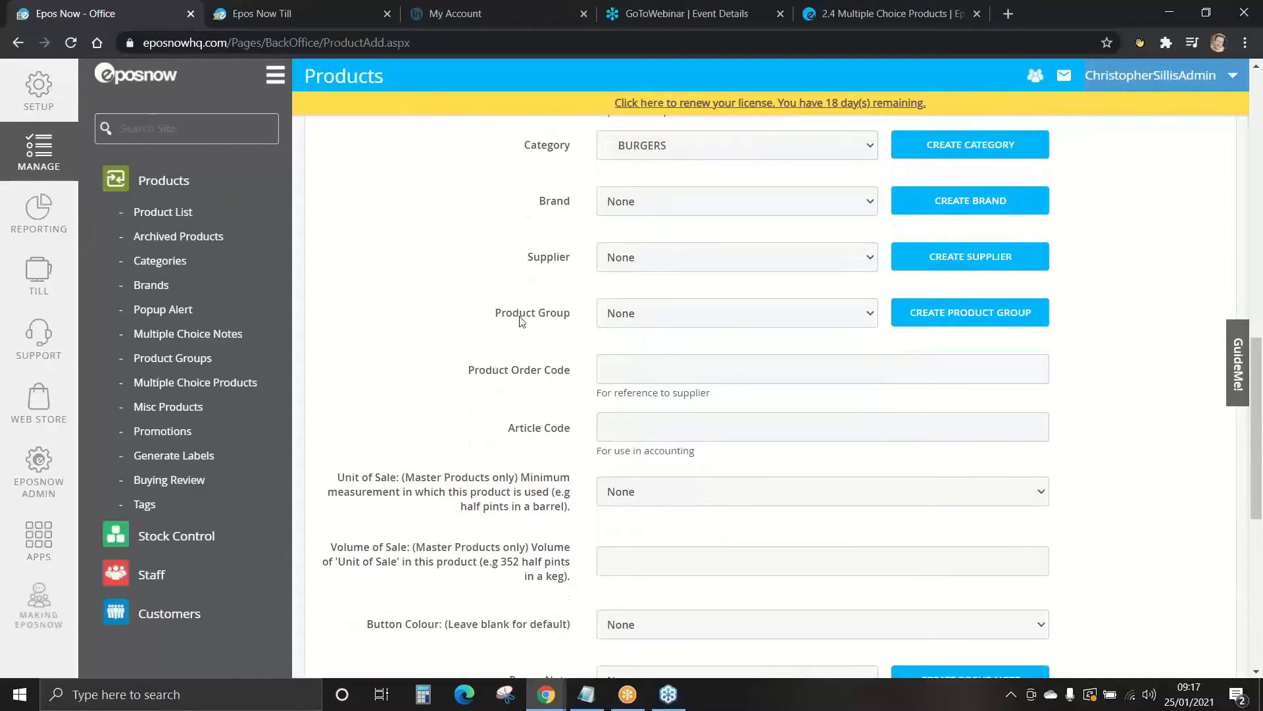
{"action": "scroll", "coordinate": [482, 342], "scroll_direction": "down", "scroll_amount": 1}
{"action": "scroll", "coordinate": [481, 343], "scroll_direction": "down", "scroll_amount": 1}
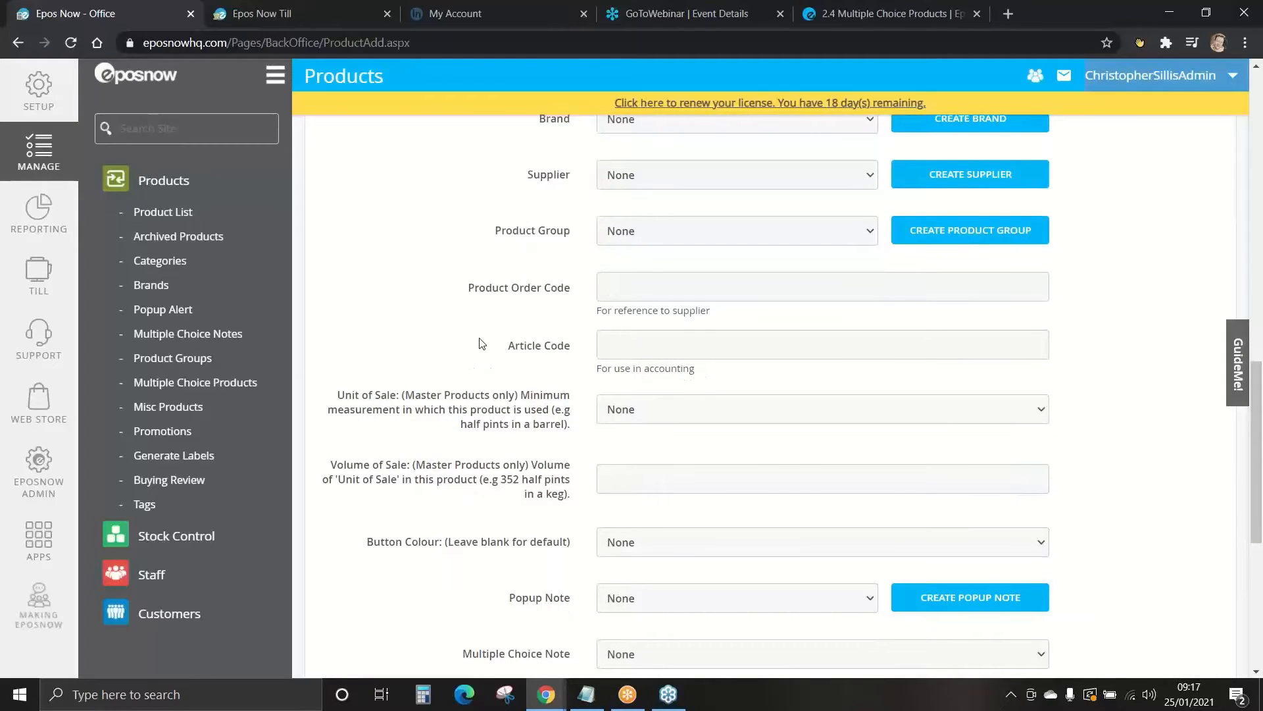
{"action": "left_click", "coordinate": [610, 344]}
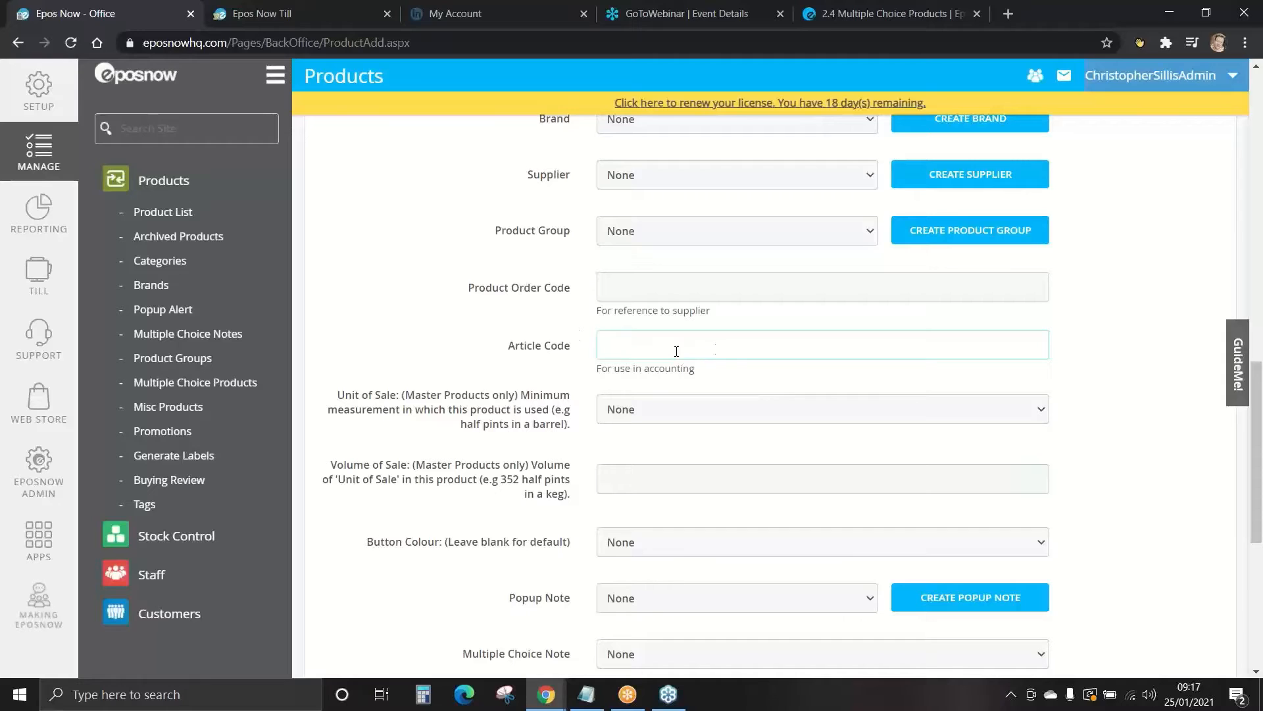
{"action": "left_click", "coordinate": [461, 340]}
{"action": "scroll", "coordinate": [460, 340], "scroll_direction": "down", "scroll_amount": 1}
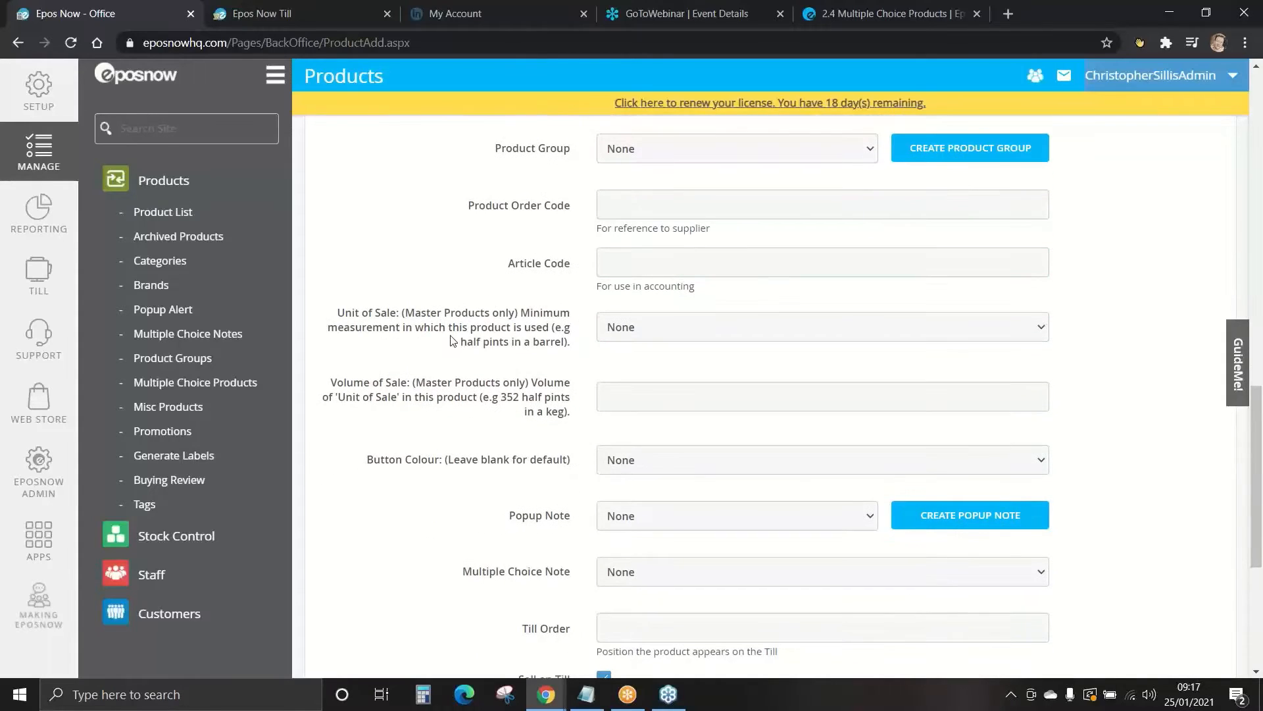
{"action": "left_click_drag", "start_coordinate": [339, 314], "coordinate": [570, 411]}
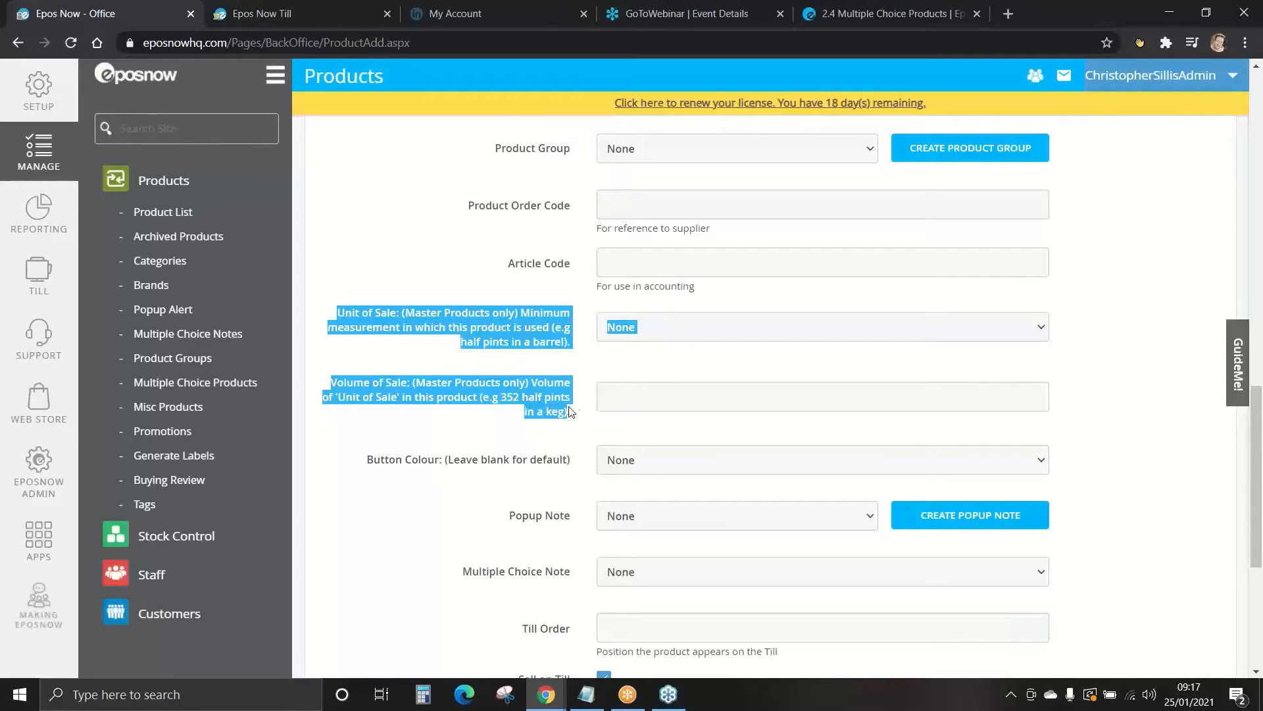
{"action": "left_click", "coordinate": [431, 383]}
{"action": "left_click_drag", "start_coordinate": [416, 382], "coordinate": [528, 386]}
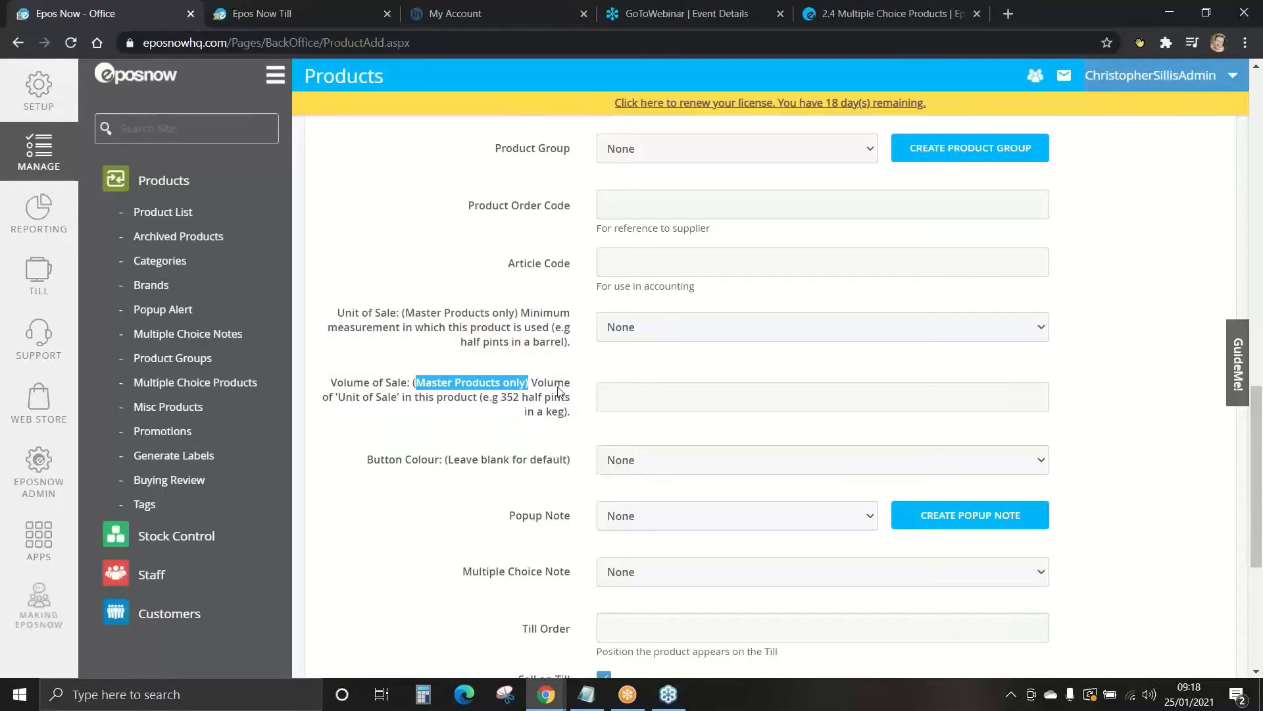
{"action": "left_click", "coordinate": [586, 418]}
{"action": "scroll", "coordinate": [586, 418], "scroll_direction": "down", "scroll_amount": 2}
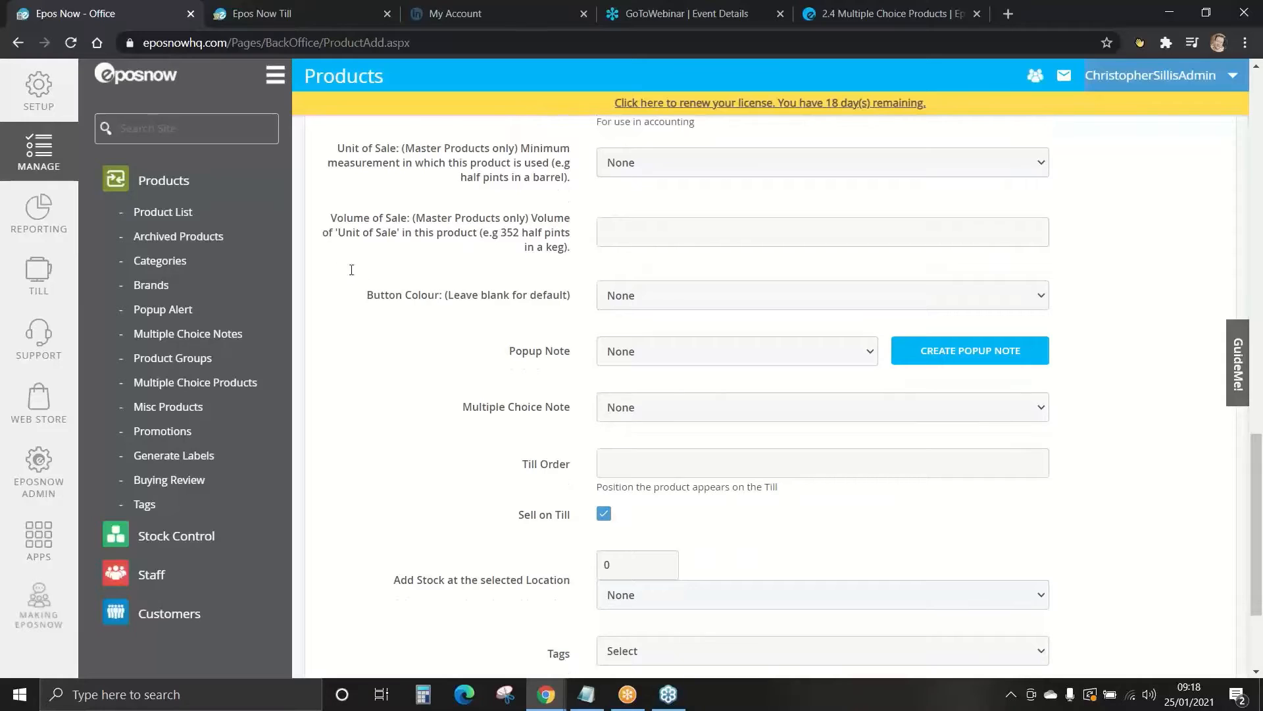
- Set the Cheeseburger's till button colour to Dark Green
{"action": "left_click", "coordinate": [698, 300]}
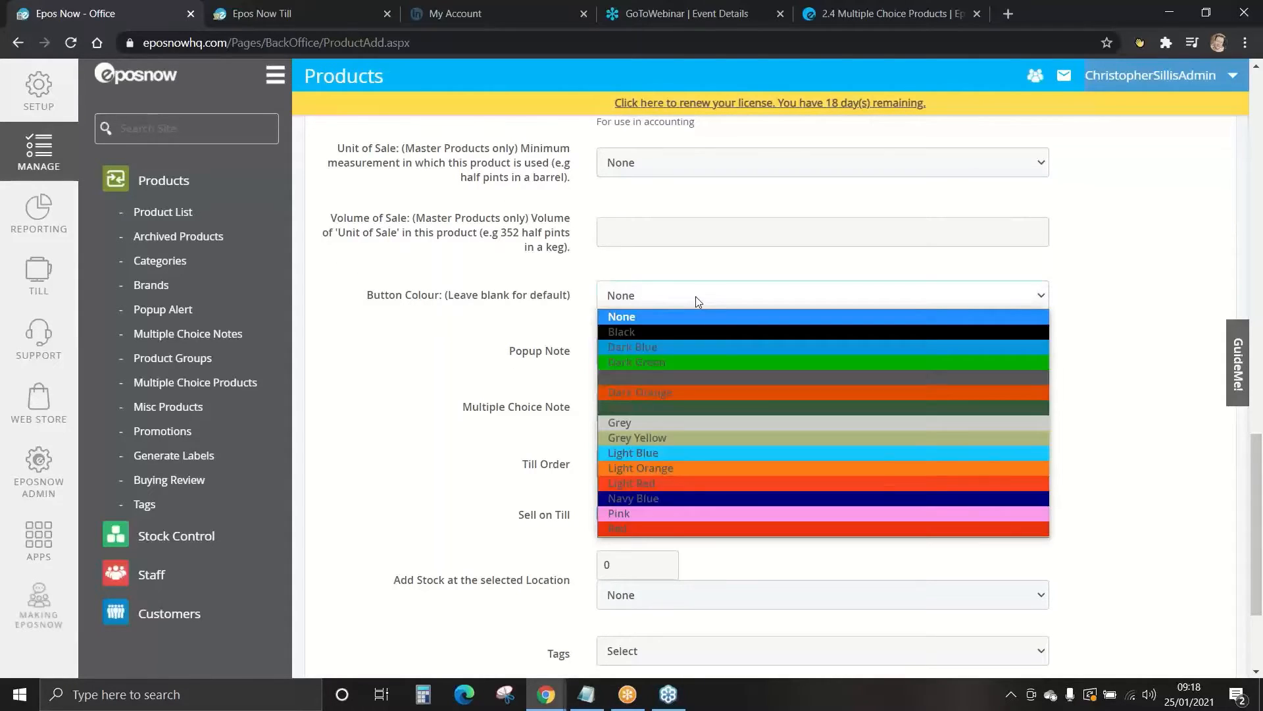
{"action": "left_click", "coordinate": [653, 363]}
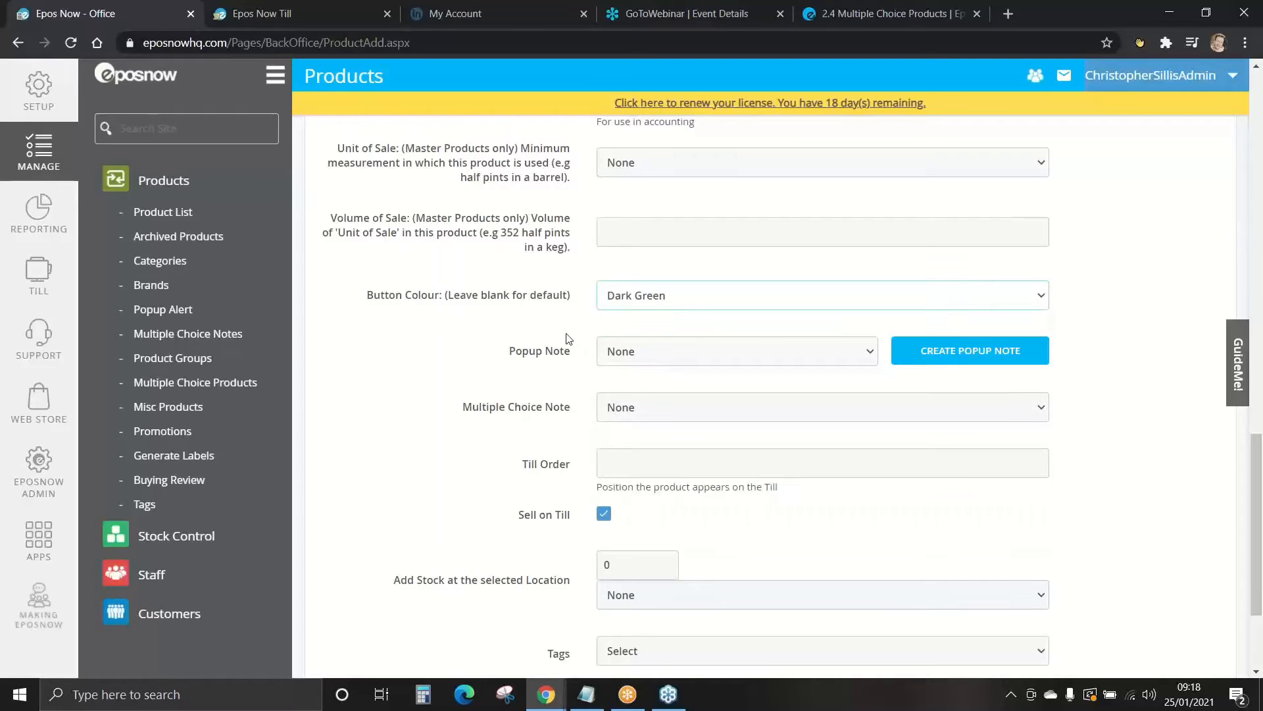
{"action": "left_click", "coordinate": [478, 320]}
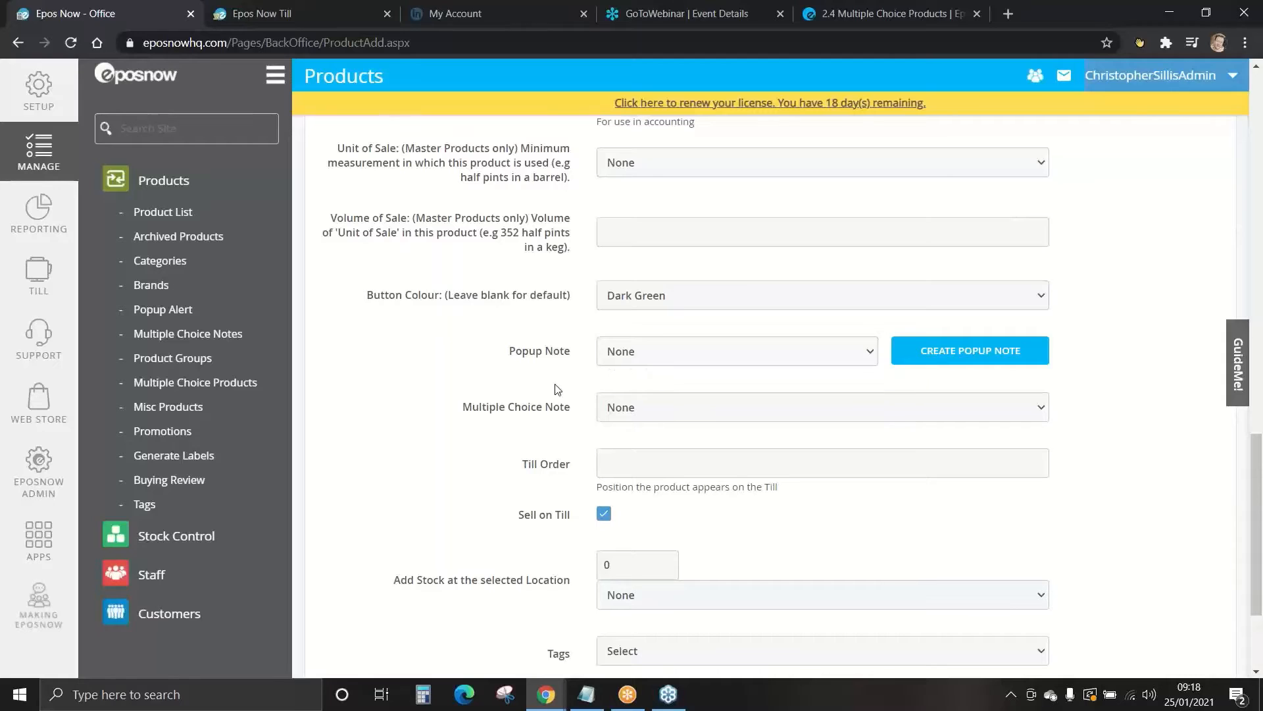
- Examine the multiple choice note and till order settings of the Cheeseburger, leaving both without a value
{"action": "scroll", "coordinate": [500, 309], "scroll_direction": "down", "scroll_amount": 2}
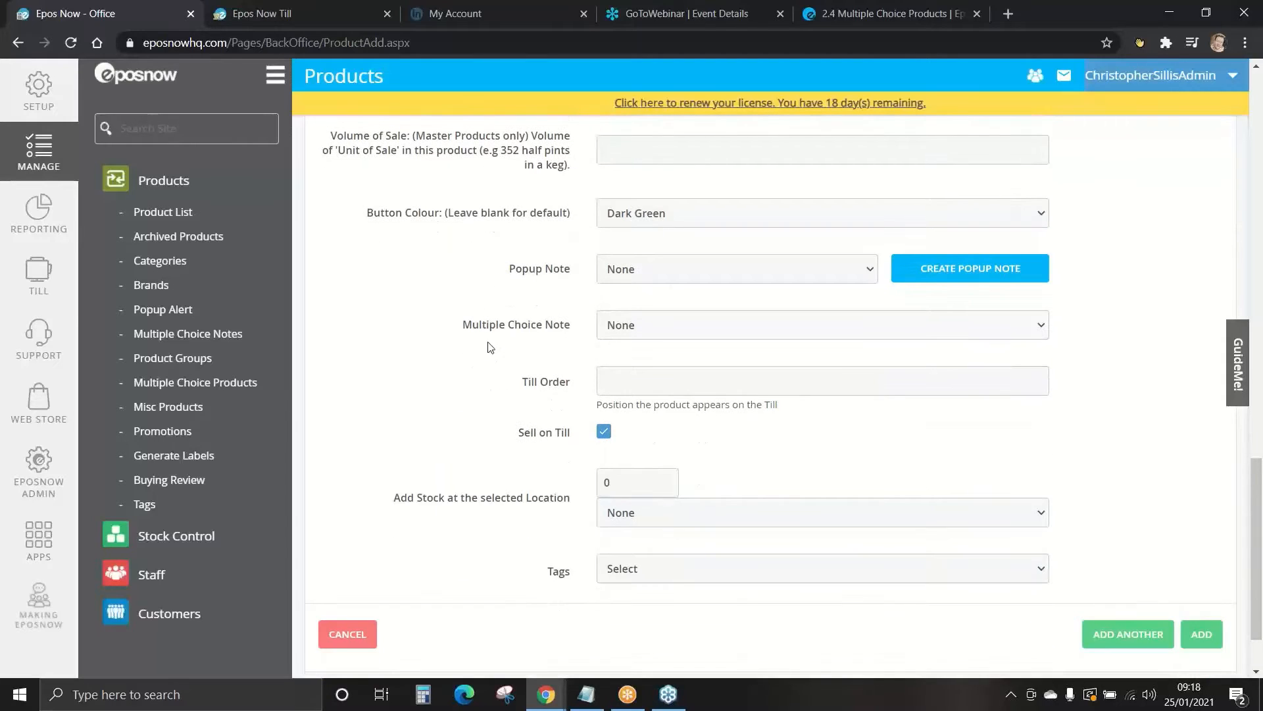
{"action": "left_click", "coordinate": [650, 331]}
{"action": "left_click", "coordinate": [641, 343]}
{"action": "left_click", "coordinate": [498, 347]}
{"action": "scroll", "coordinate": [498, 347], "scroll_direction": "down", "scroll_amount": 1}
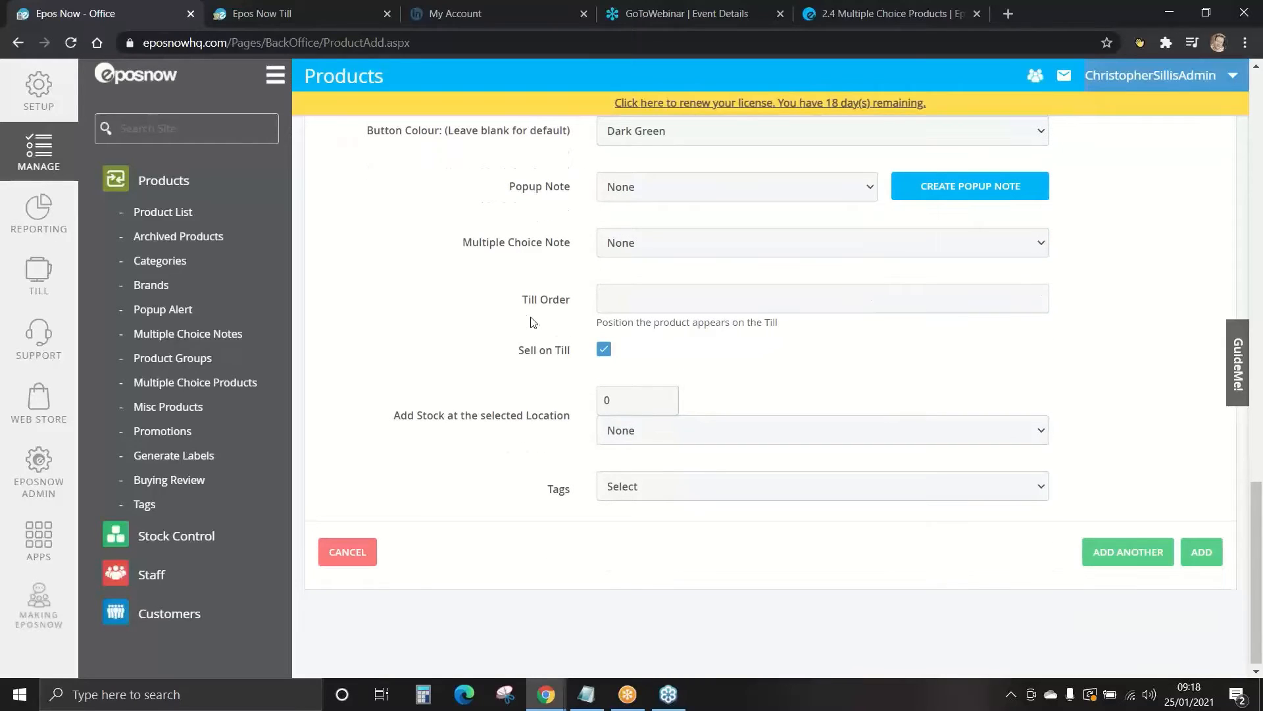
{"action": "left_click", "coordinate": [628, 299]}
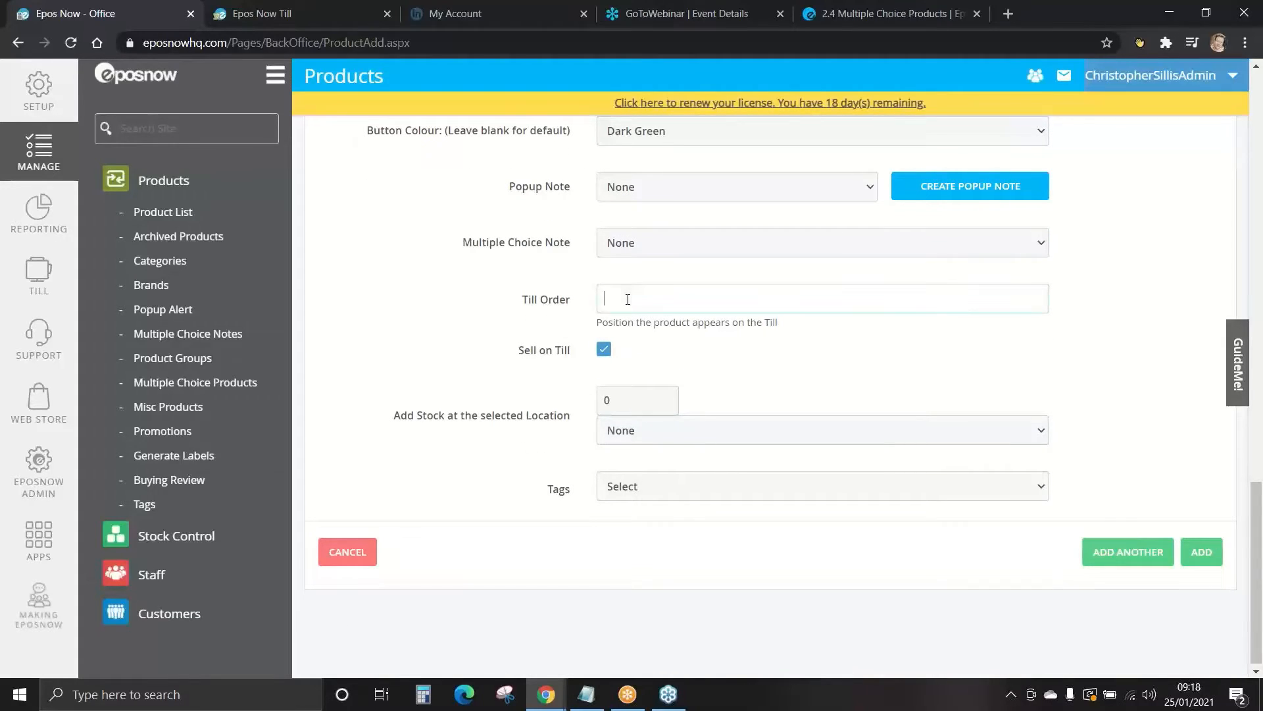
{"action": "left_click", "coordinate": [542, 322]}
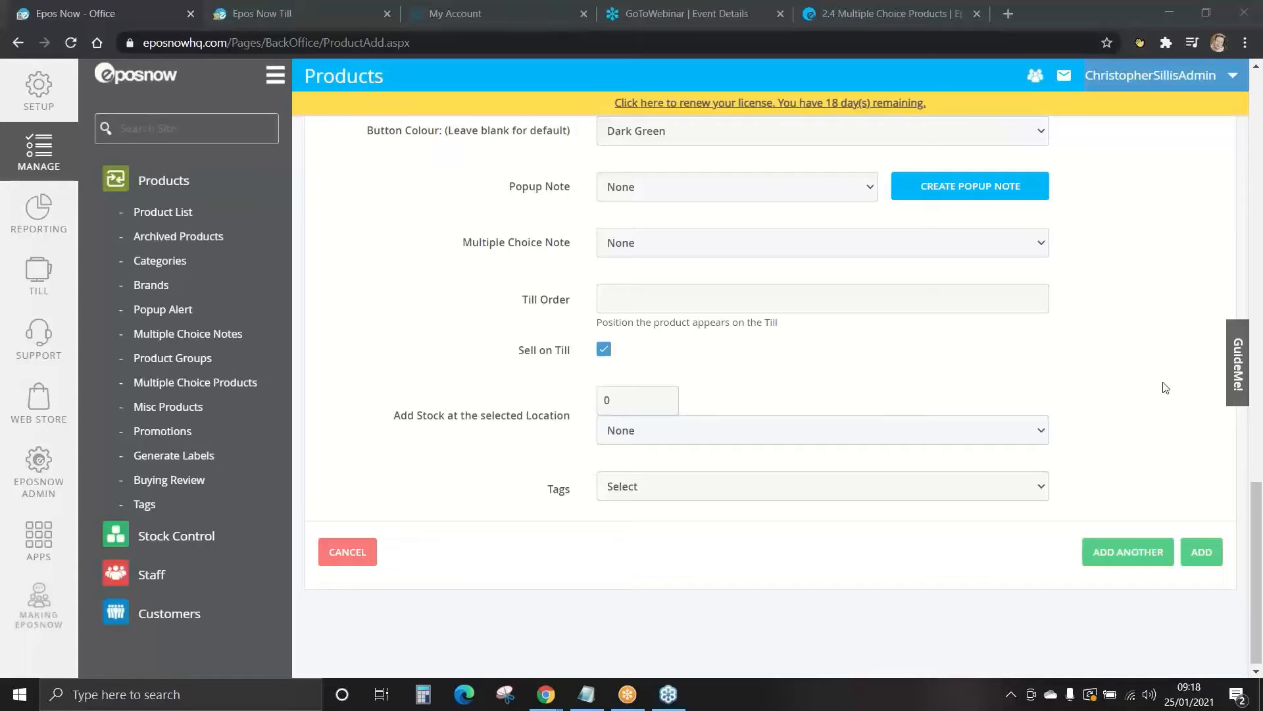
- Add the completed Cheeseburger product to the product list
{"action": "left_click", "coordinate": [1203, 553]}
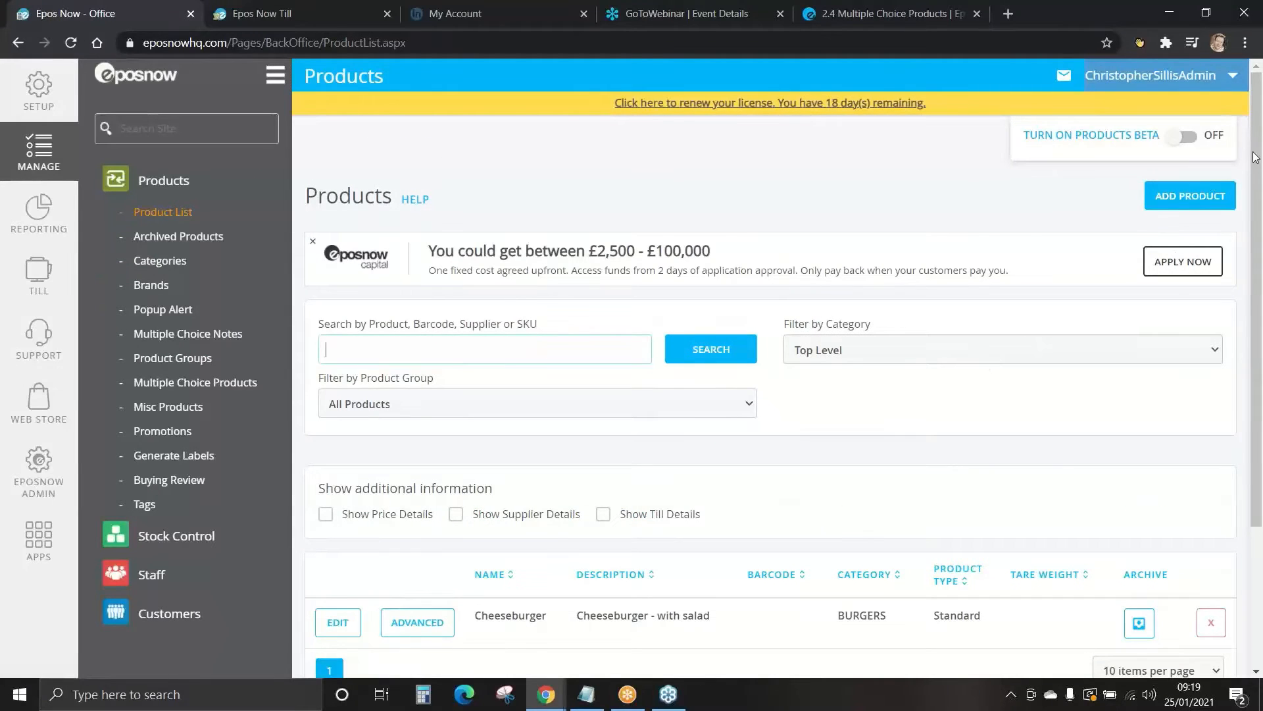
{"action": "scroll", "coordinate": [1255, 157], "scroll_direction": "down", "scroll_amount": 2}
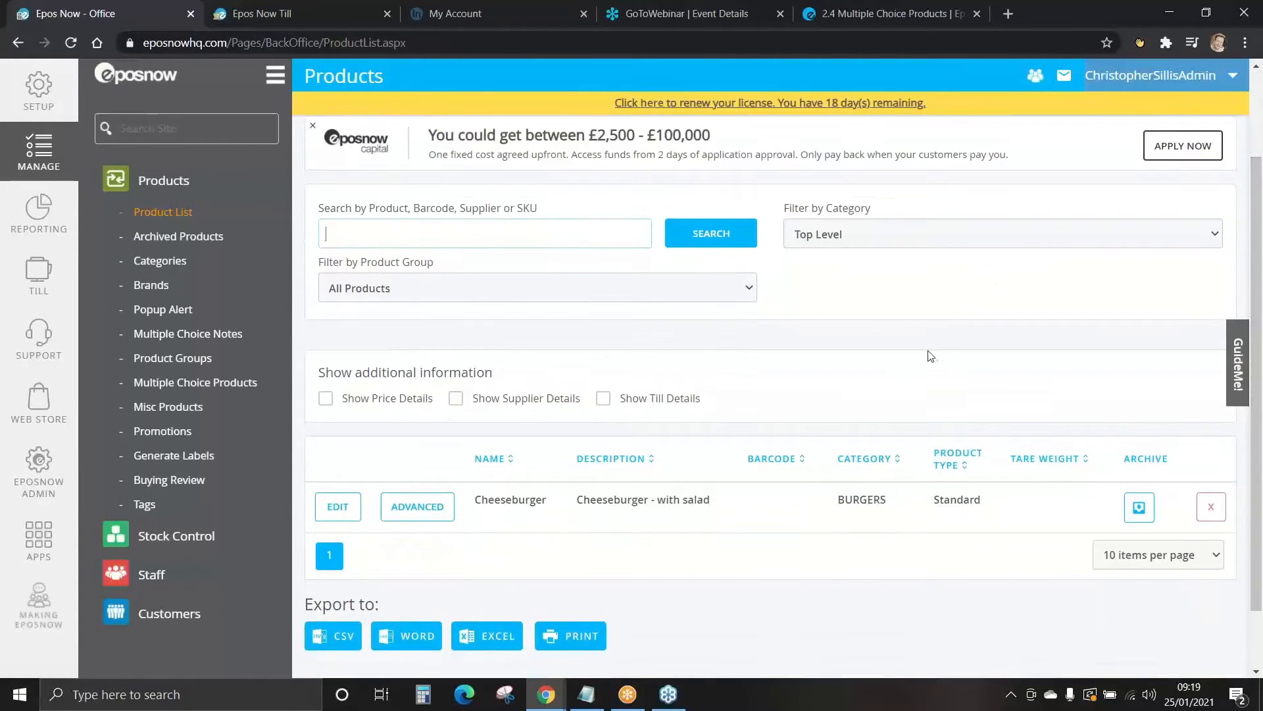
{"action": "left_click", "coordinate": [927, 344]}
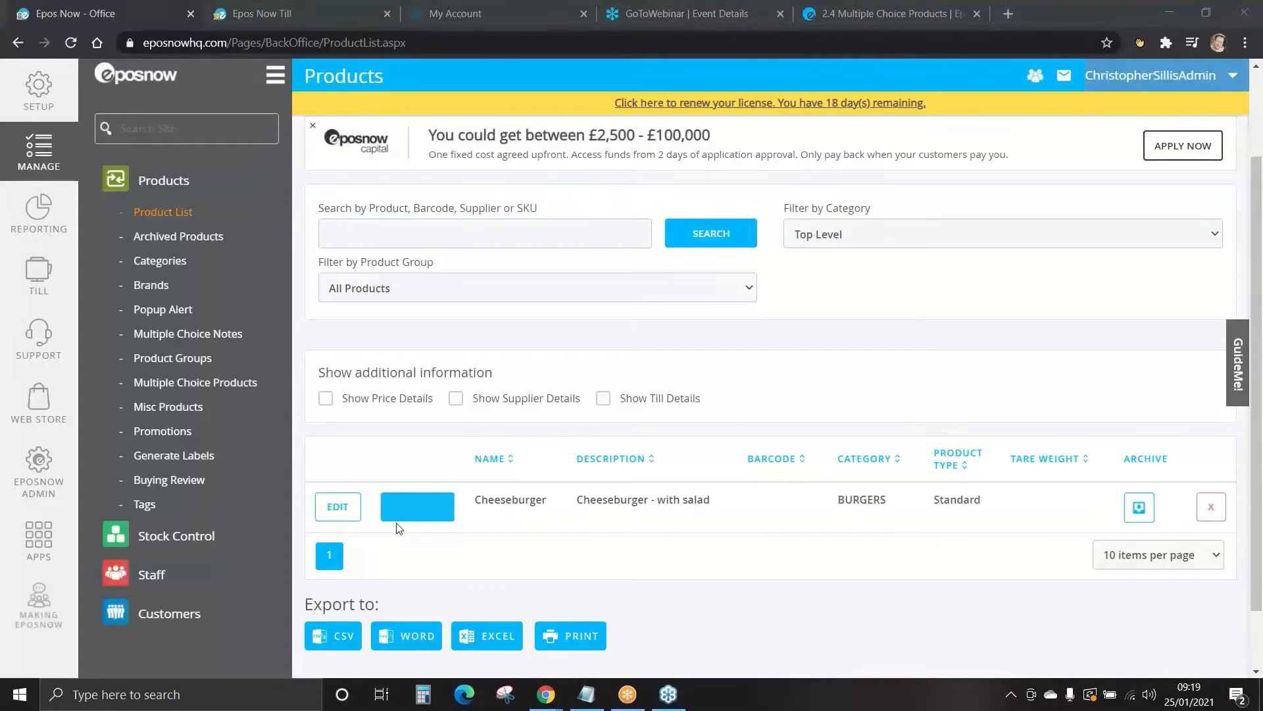
- Edit the Cheeseburger in the product list, shorten its description to "Cheeseburger" by removing " - with salad", and update it
{"action": "left_click", "coordinate": [339, 514]}
{"action": "mouse_move", "coordinate": [709, 531]}
{"action": "left_mouse_down"}
{"action": "mouse_move", "coordinate": [414, 533]}
{"action": "mouse_move", "coordinate": [633, 528]}
{"action": "left_mouse_up"}
{"action": "left_click", "coordinate": [743, 507]}
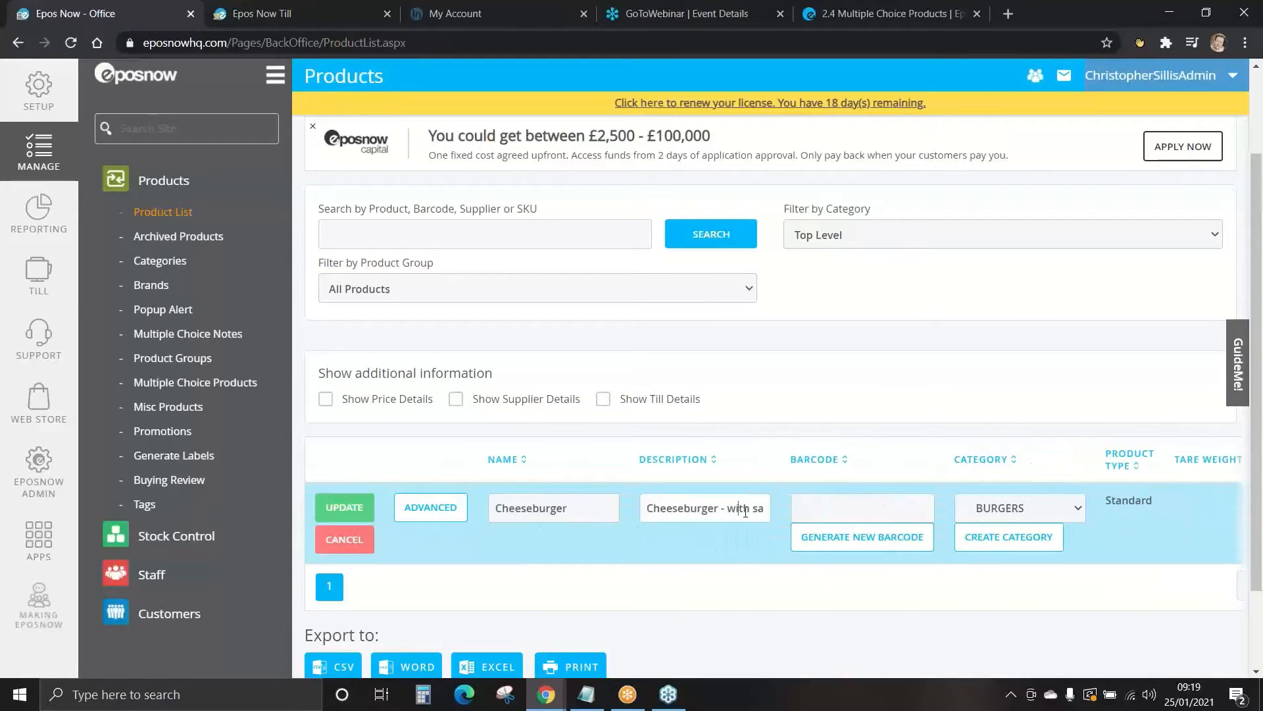
{"action": "key", "text": "Right"}
{"action": "key", "text": "Right"}
{"action": "key", "text": "Right"}
{"action": "key", "text": "Right"}
{"action": "key", "text": "Right"}
{"action": "key", "text": "Right"}
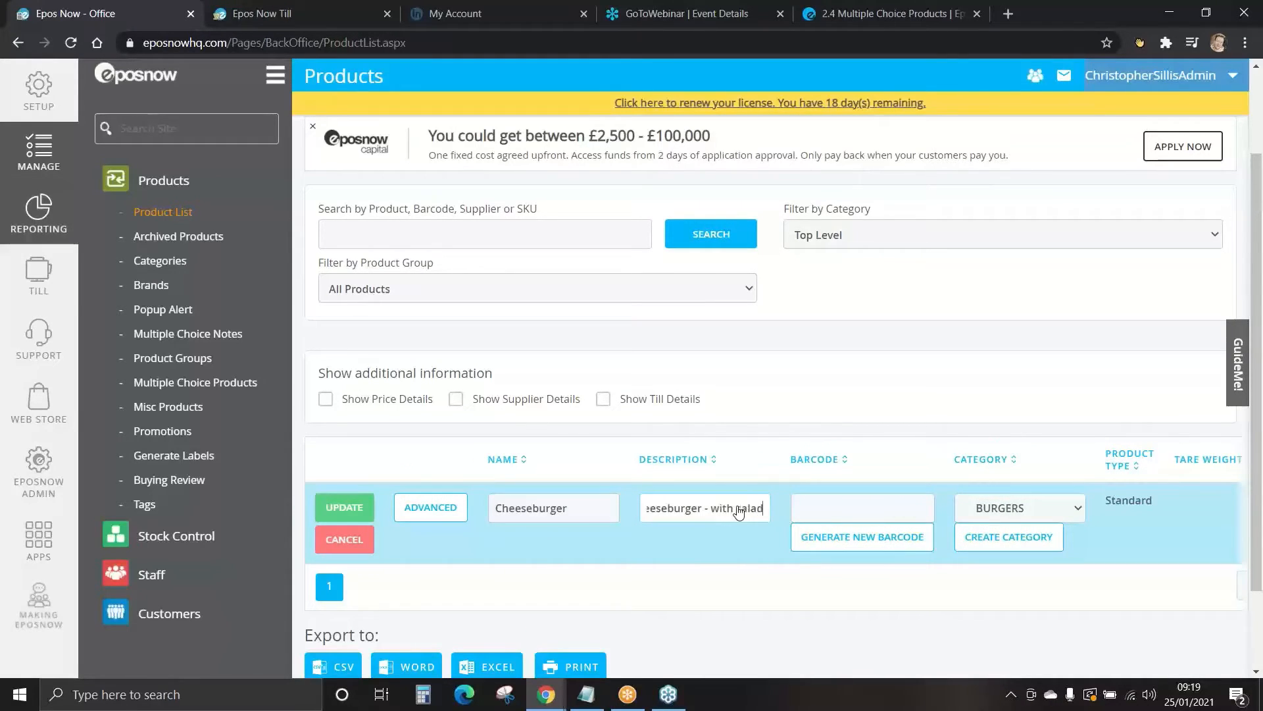
{"action": "key", "text": "BackSpace"}
{"action": "key", "text": "BackSpace"}
{"action": "key", "text": "BackSpace"}
{"action": "key", "text": "BackSpace"}
{"action": "key", "text": "BackSpace"}
{"action": "key", "text": "BackSpace"}
{"action": "key", "text": "BackSpace"}
{"action": "key", "text": "BackSpace"}
{"action": "key", "text": "BackSpace"}
{"action": "key", "text": "BackSpace"}
{"action": "key", "text": "BackSpace"}
{"action": "key", "text": "BackSpace"}
{"action": "key", "text": "BackSpace"}
{"action": "left_click", "coordinate": [336, 509]}
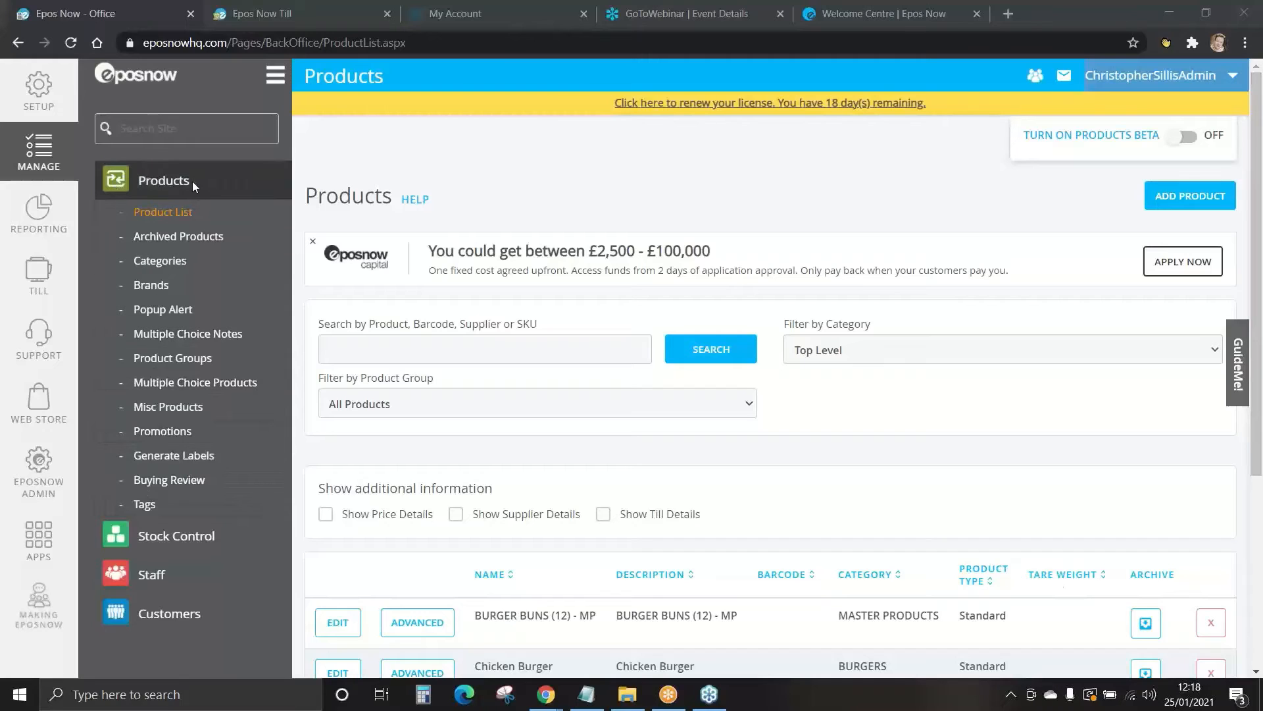
- Create a multiple choice note named "Cooking Temps"
{"action": "left_click", "coordinate": [188, 335]}
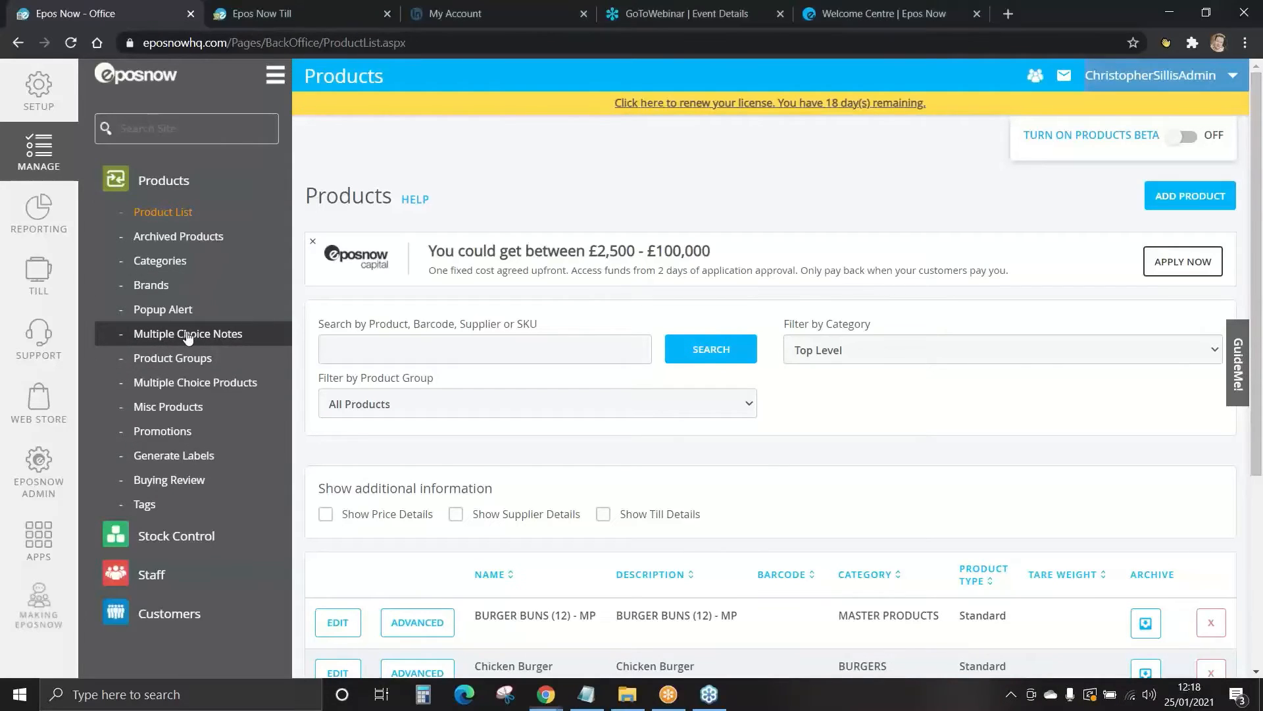
{"action": "left_click", "coordinate": [188, 333]}
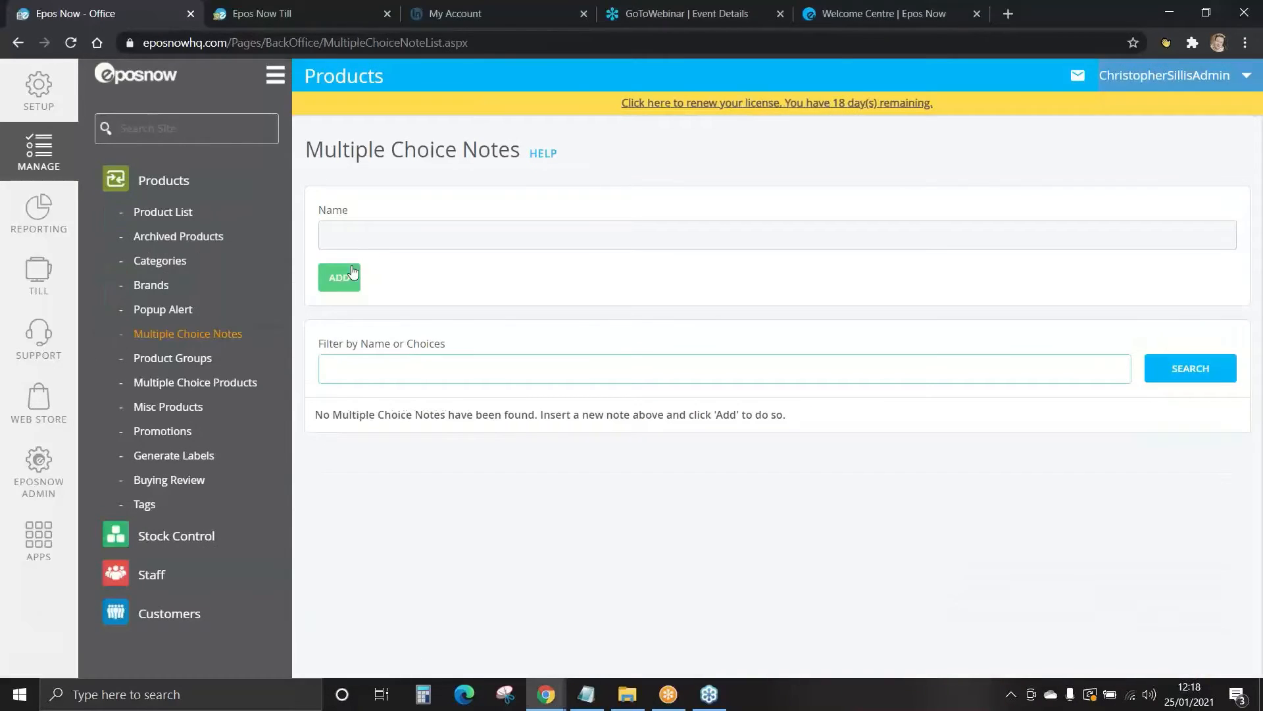
{"action": "left_click", "coordinate": [357, 243]}
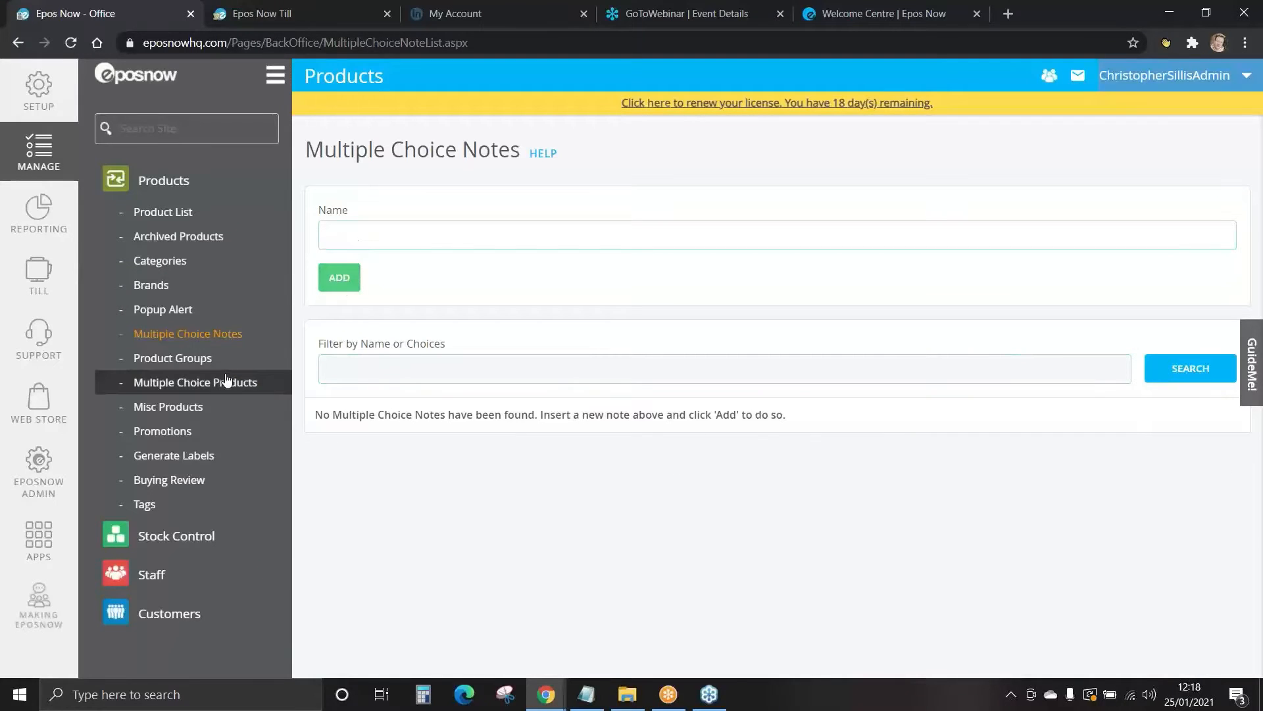
{"action": "type", "text": "Cooking Temps"}
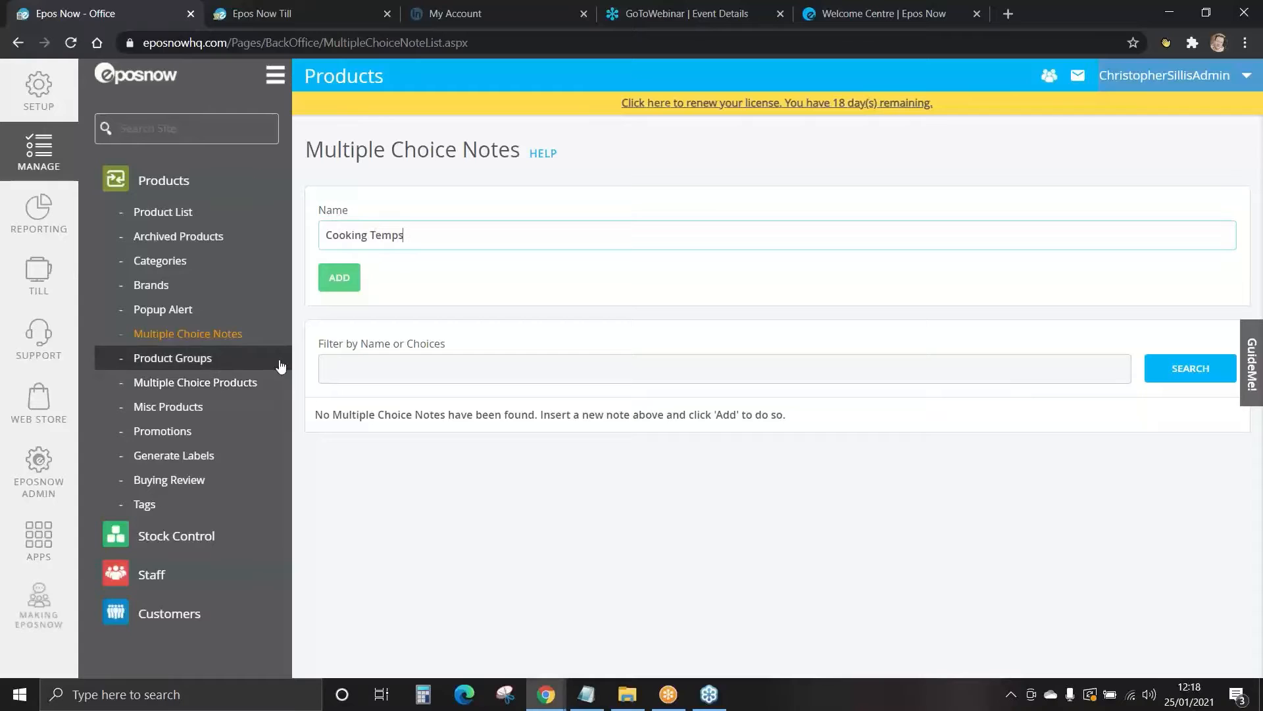
{"action": "left_click", "coordinate": [337, 276]}
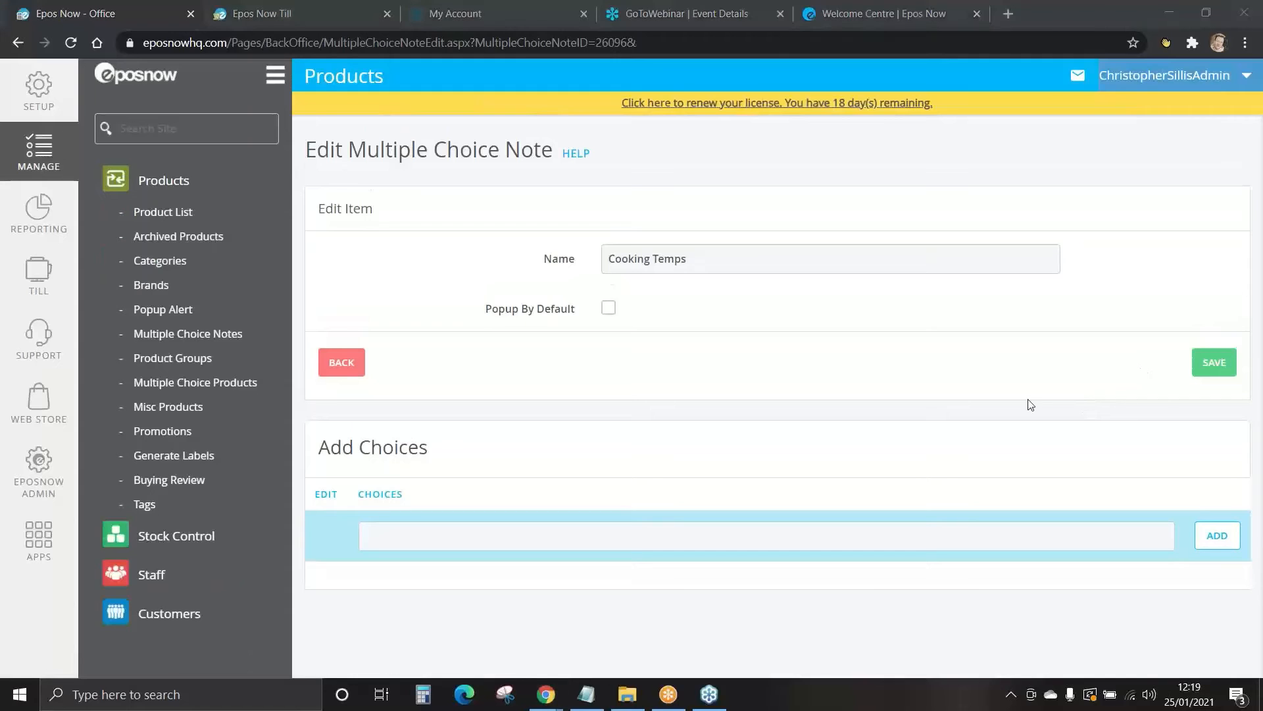
- Add the choices Rare, Medium Rare and Medium to the Cooking Temps note
{"action": "left_click", "coordinate": [397, 541]}
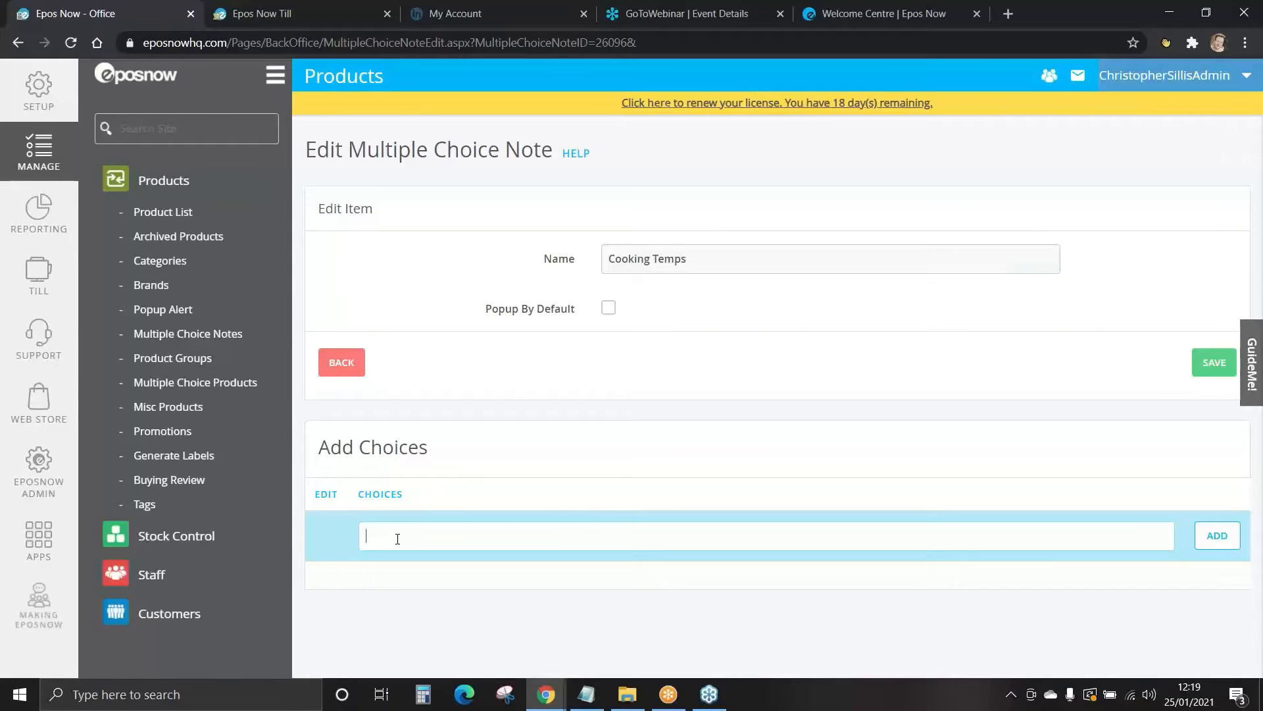
{"action": "type", "text": "Rare"}
{"action": "left_click", "coordinate": [1216, 534]}
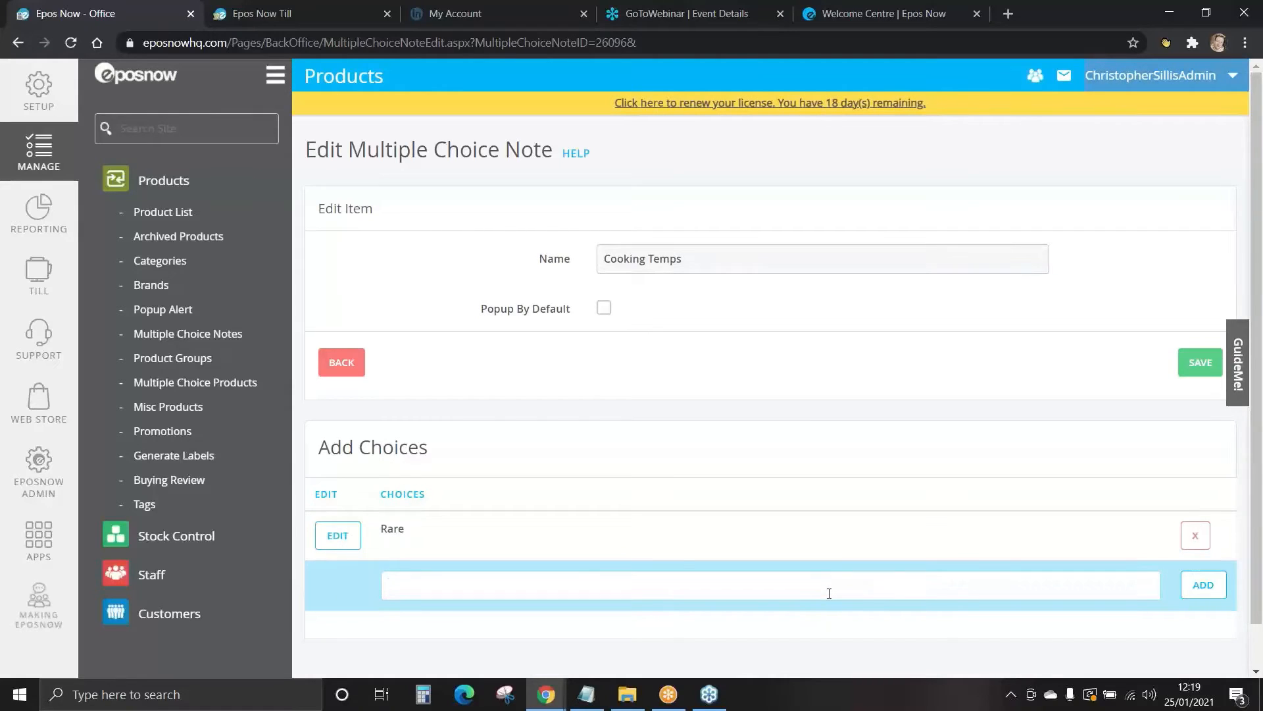
{"action": "type", "text": "Medium Rare"}
{"action": "left_click", "coordinate": [1203, 585]}
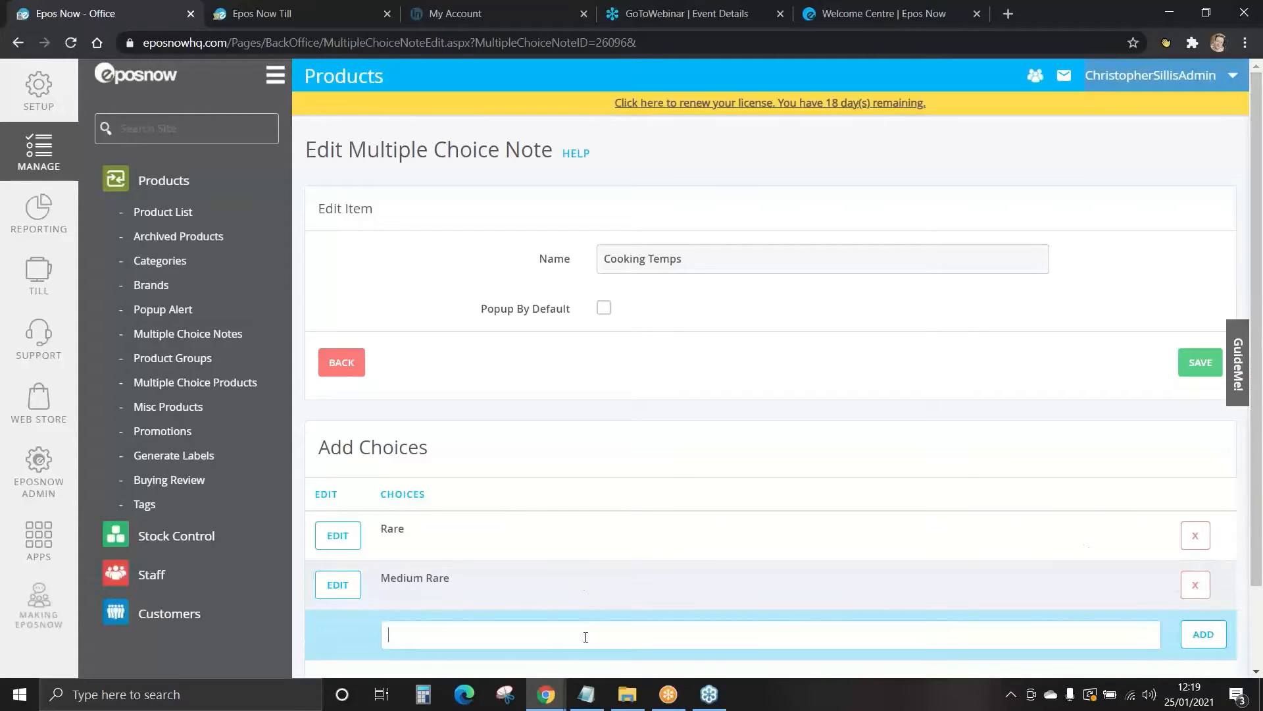
{"action": "type", "text": "Medium"}
{"action": "scroll", "coordinate": [1038, 547], "scroll_direction": "down", "scroll_amount": 1}
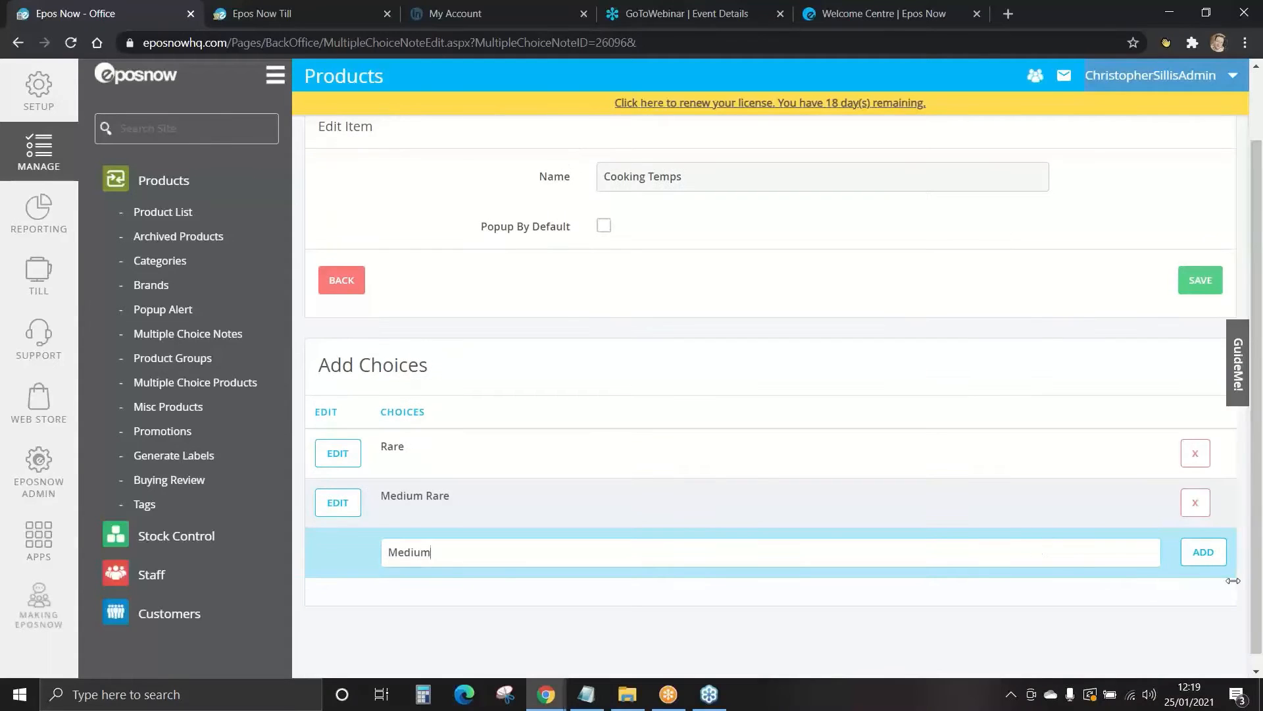
{"action": "left_click", "coordinate": [1203, 552]}
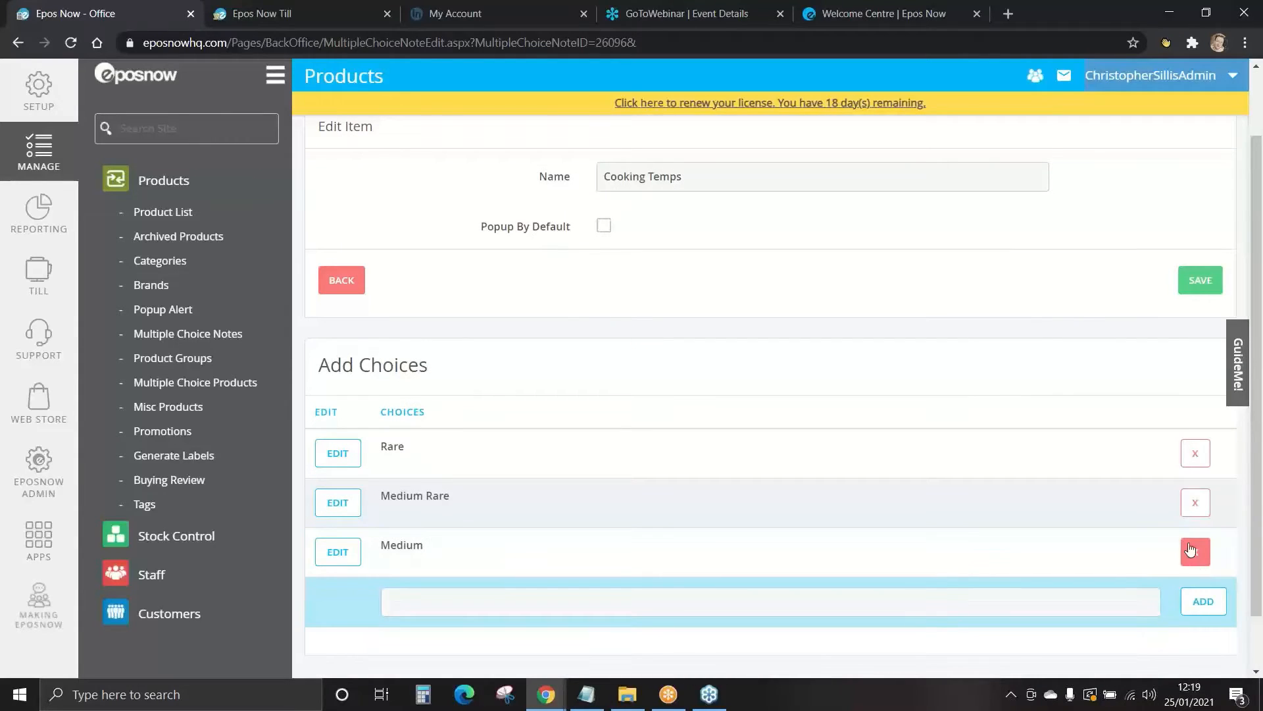
- Save the Cooking Temps multiple choice note with popup by default left off
{"action": "scroll", "coordinate": [1004, 395], "scroll_direction": "down", "scroll_amount": 1}
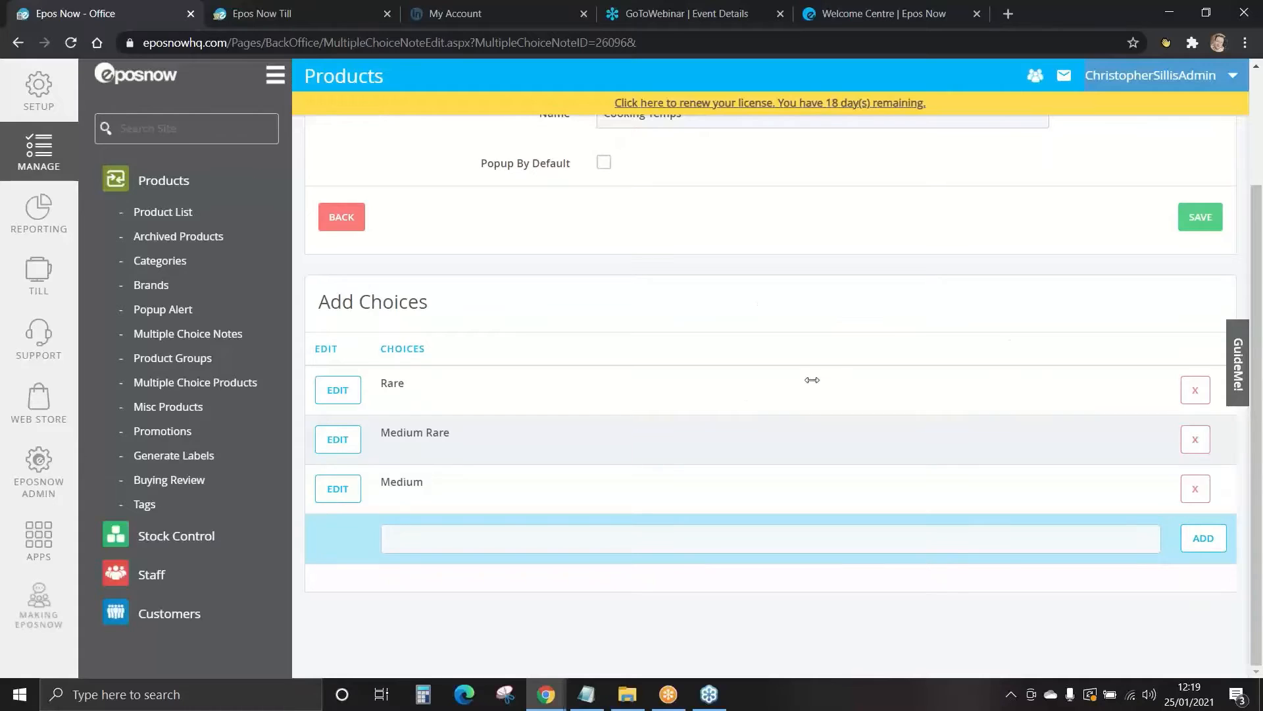
{"action": "scroll", "coordinate": [699, 318], "scroll_direction": "up", "scroll_amount": 1}
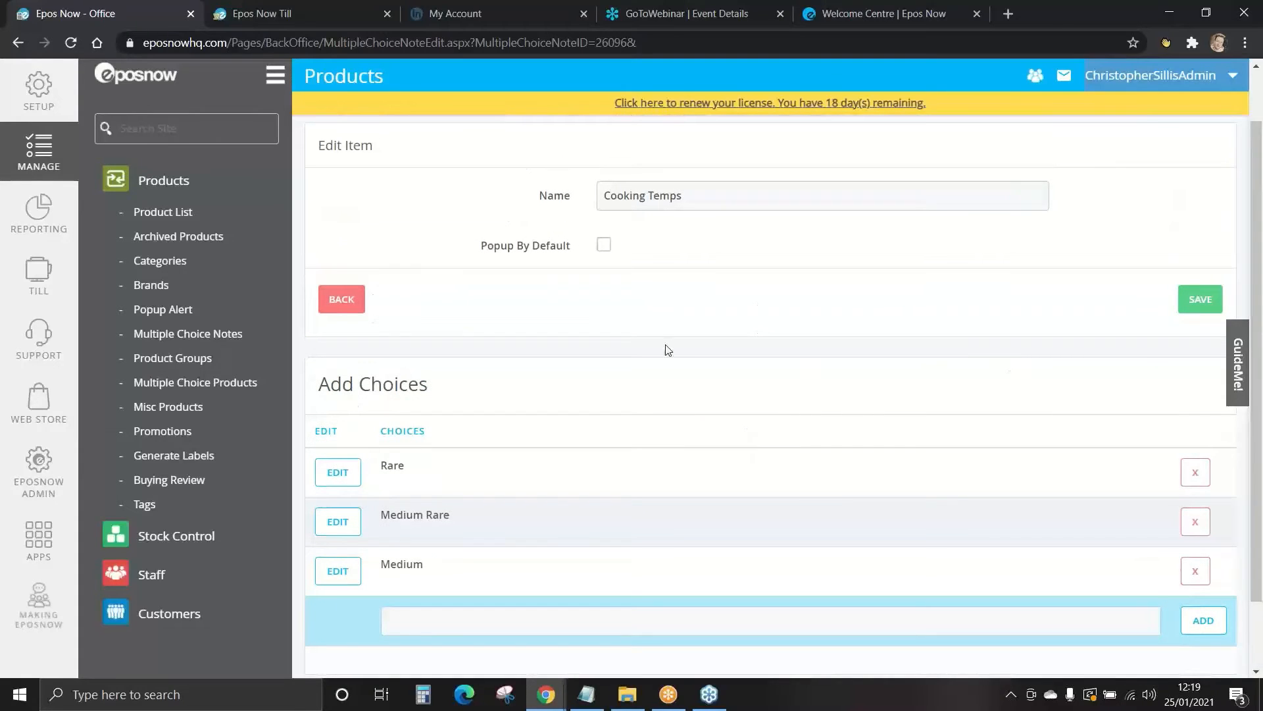
{"action": "scroll", "coordinate": [668, 350], "scroll_direction": "up", "scroll_amount": 1}
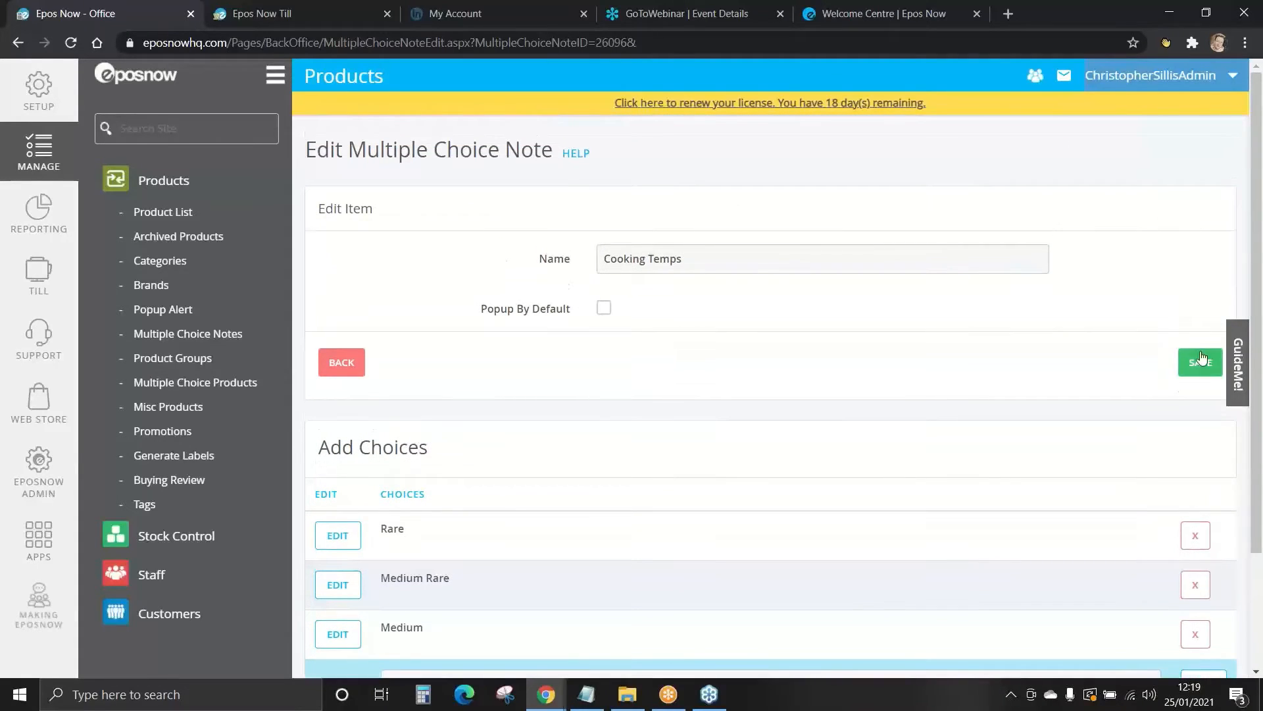
{"action": "left_click", "coordinate": [1200, 362]}
{"action": "left_click", "coordinate": [1201, 367]}
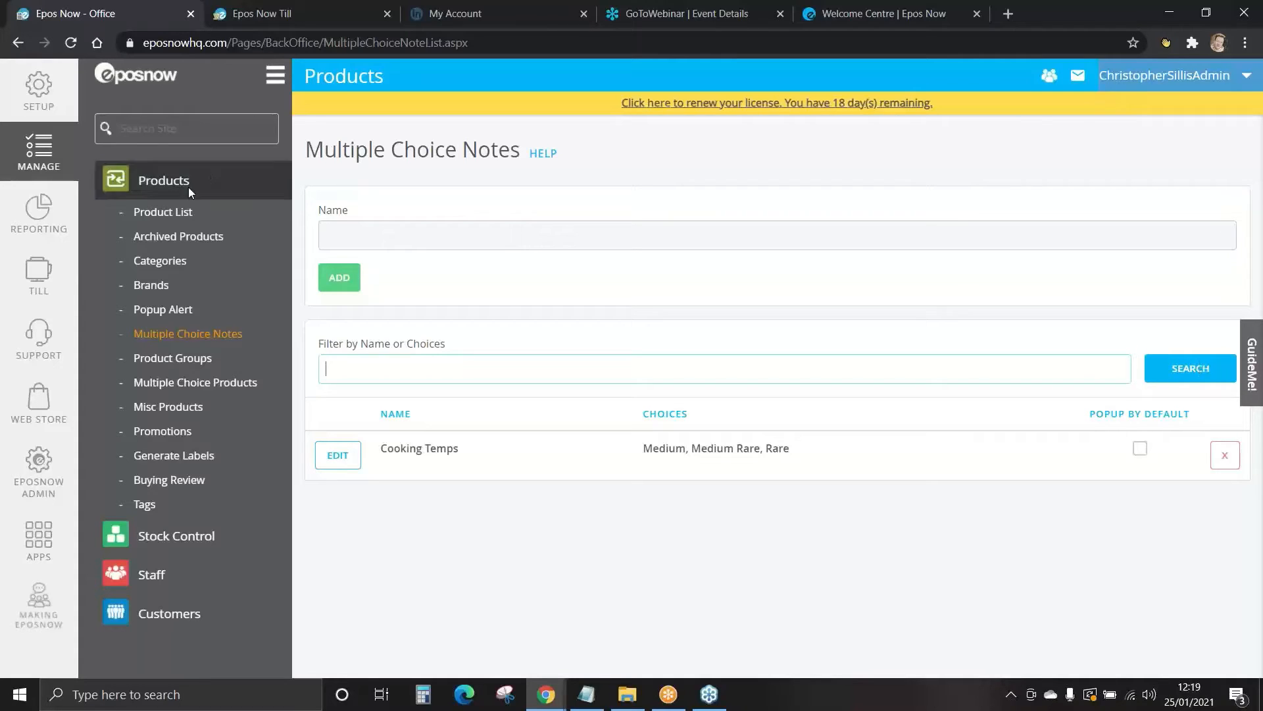
- Open the product list and show the till details for the products
{"action": "left_click", "coordinate": [171, 214]}
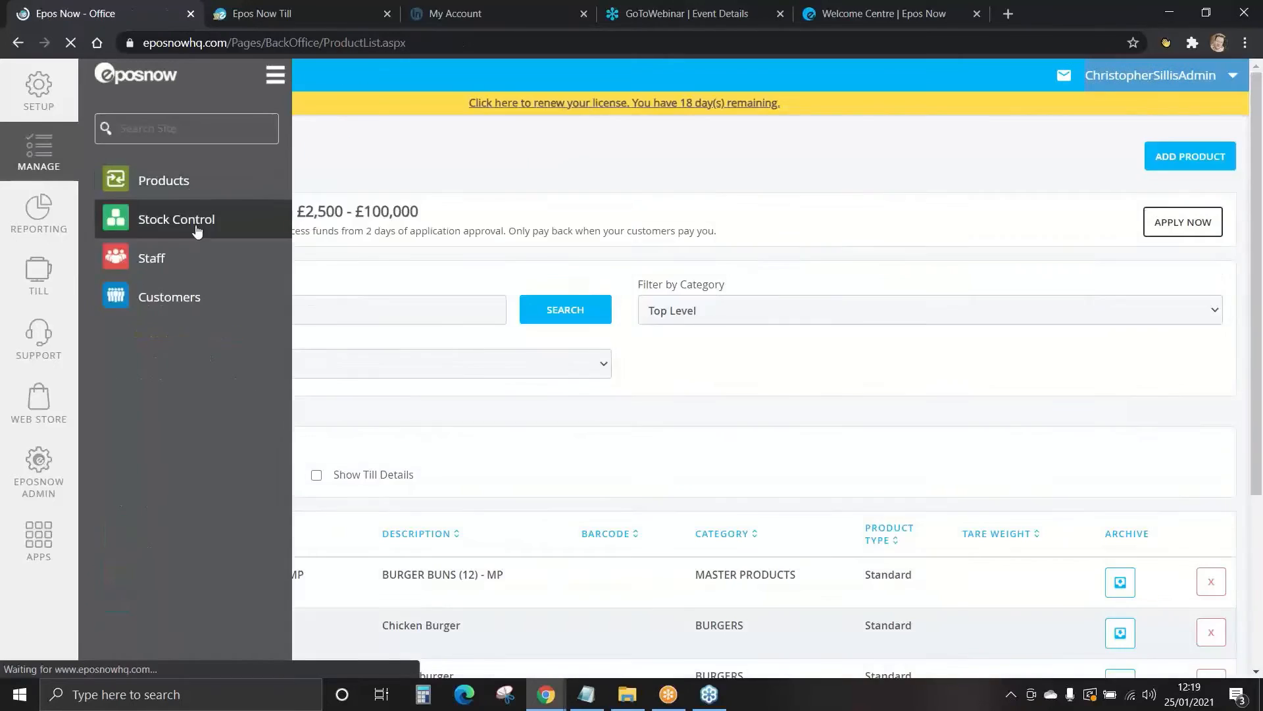
{"action": "scroll", "coordinate": [602, 419], "scroll_direction": "down", "scroll_amount": 2}
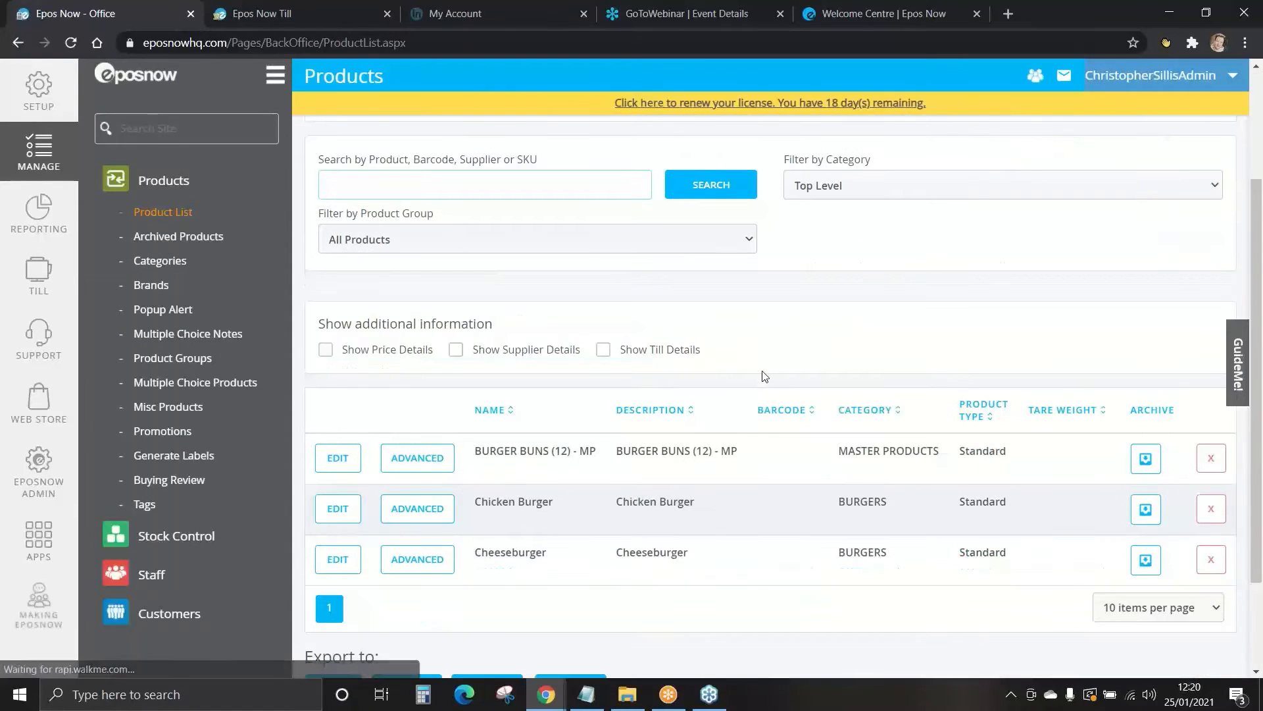
{"action": "left_click", "coordinate": [604, 350]}
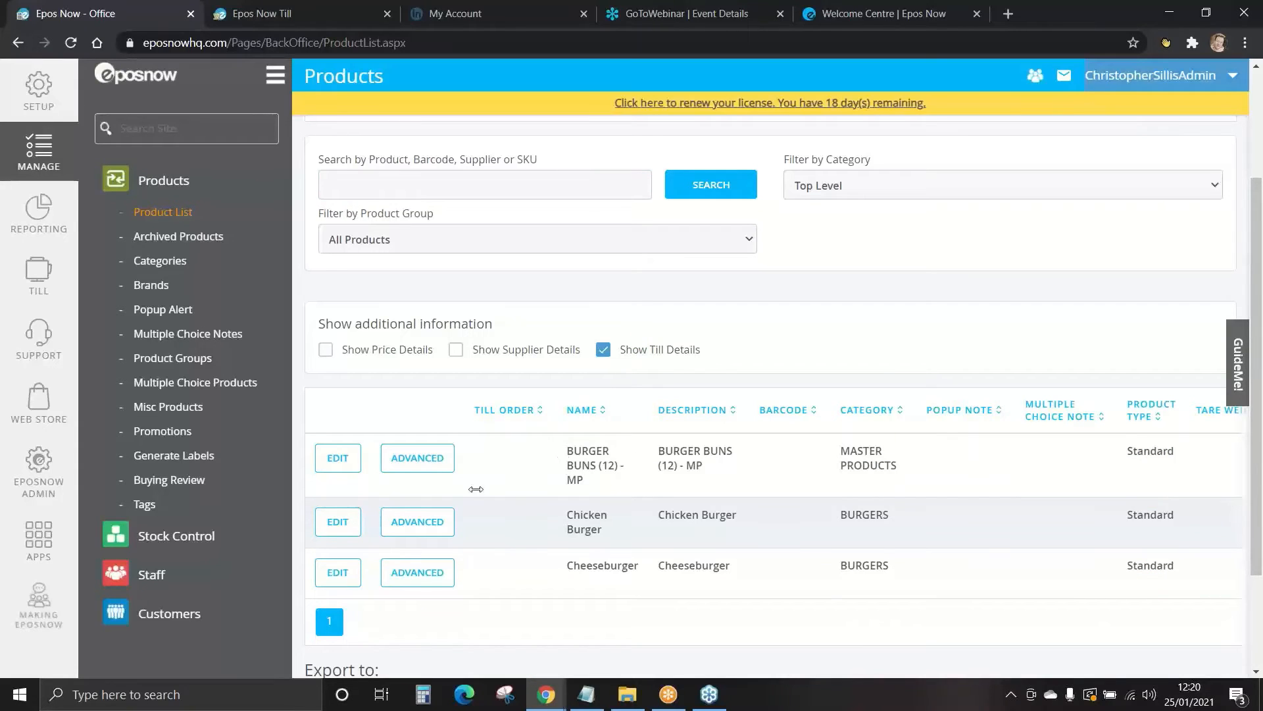
{"action": "scroll", "coordinate": [584, 521], "scroll_direction": "down", "scroll_amount": 1}
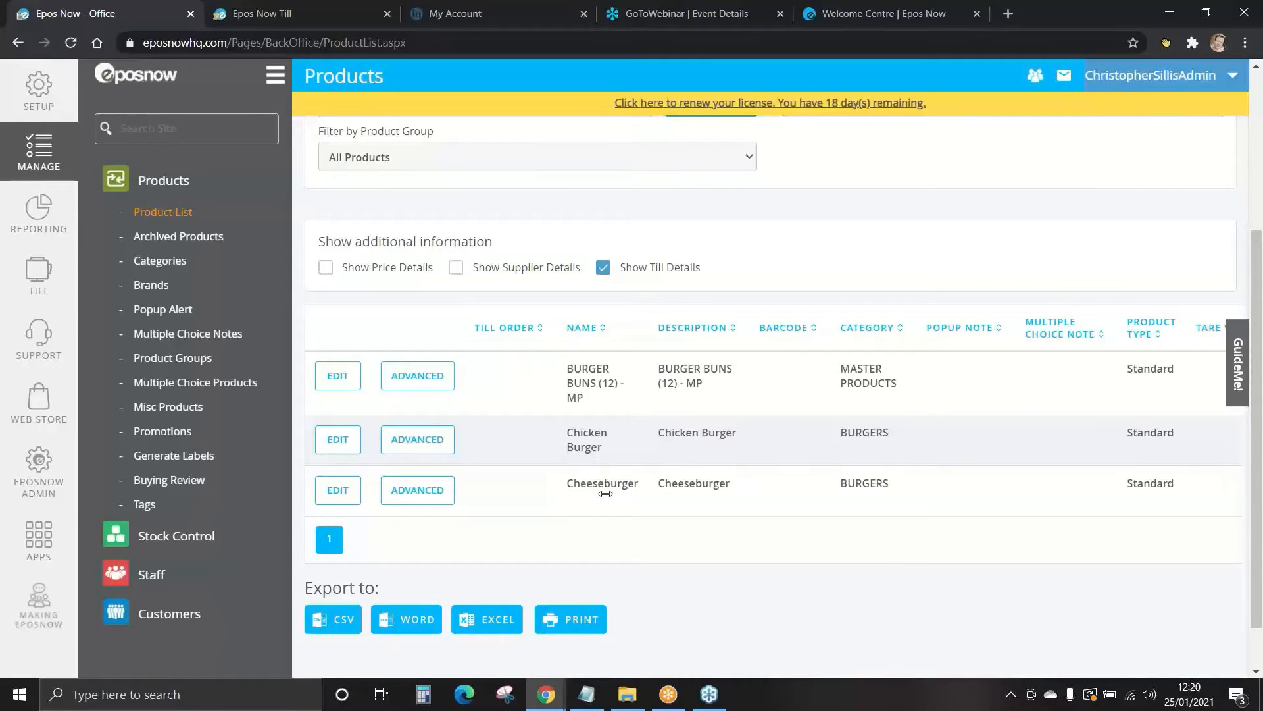
- Edit the Cheeseburger, assign it the Cooking Temps multiple choice note, and update the product
{"action": "left_click", "coordinate": [337, 492]}
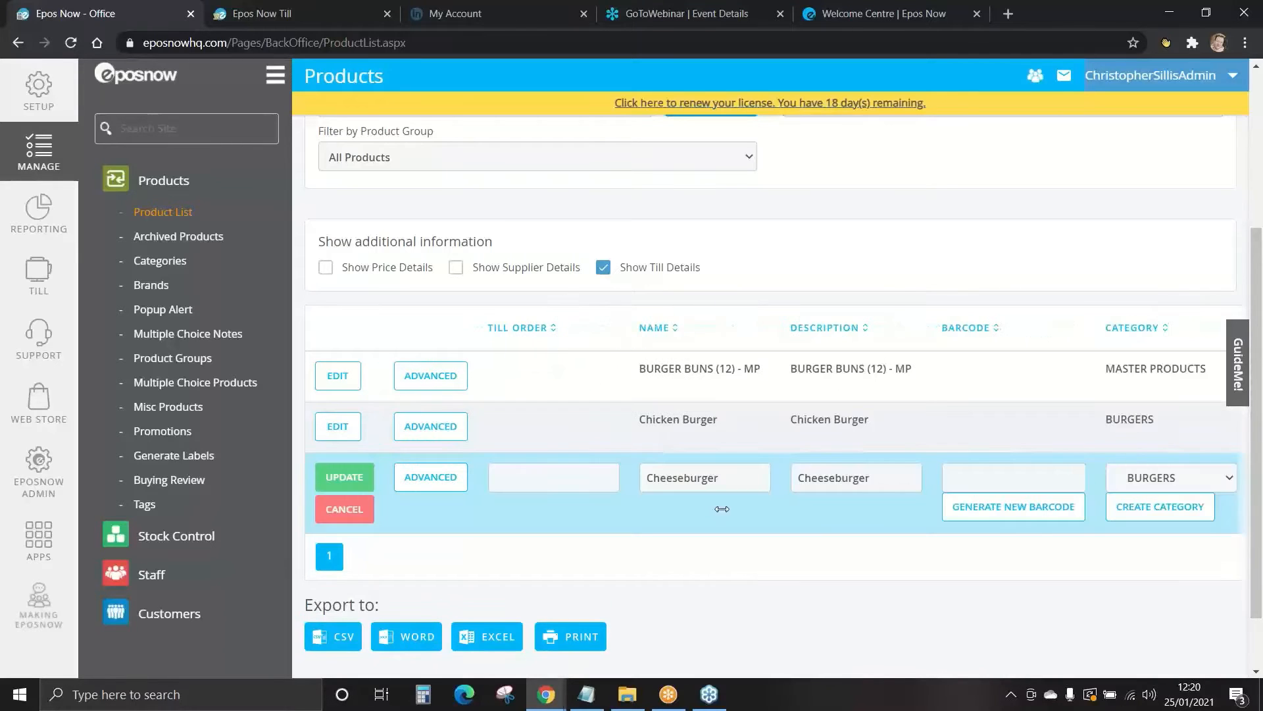
{"action": "scroll", "coordinate": [874, 510], "scroll_direction": "right", "scroll_amount": 6}
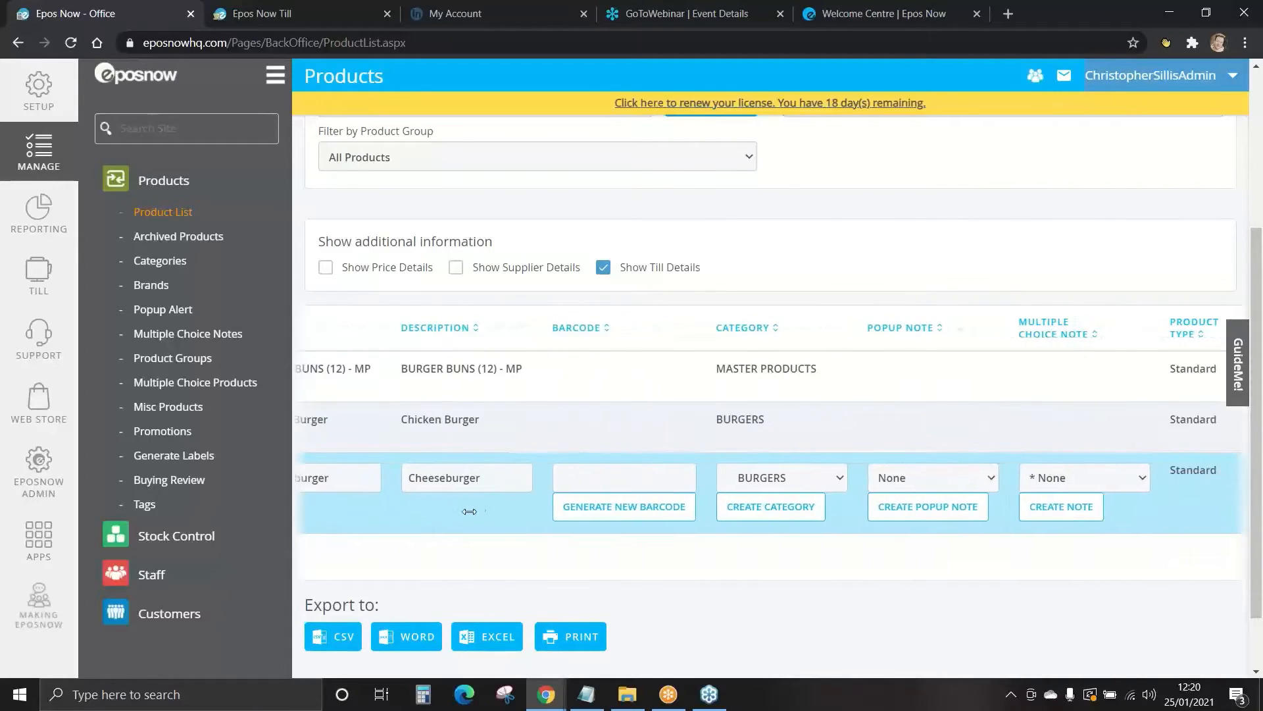
{"action": "left_click", "coordinate": [1053, 482]}
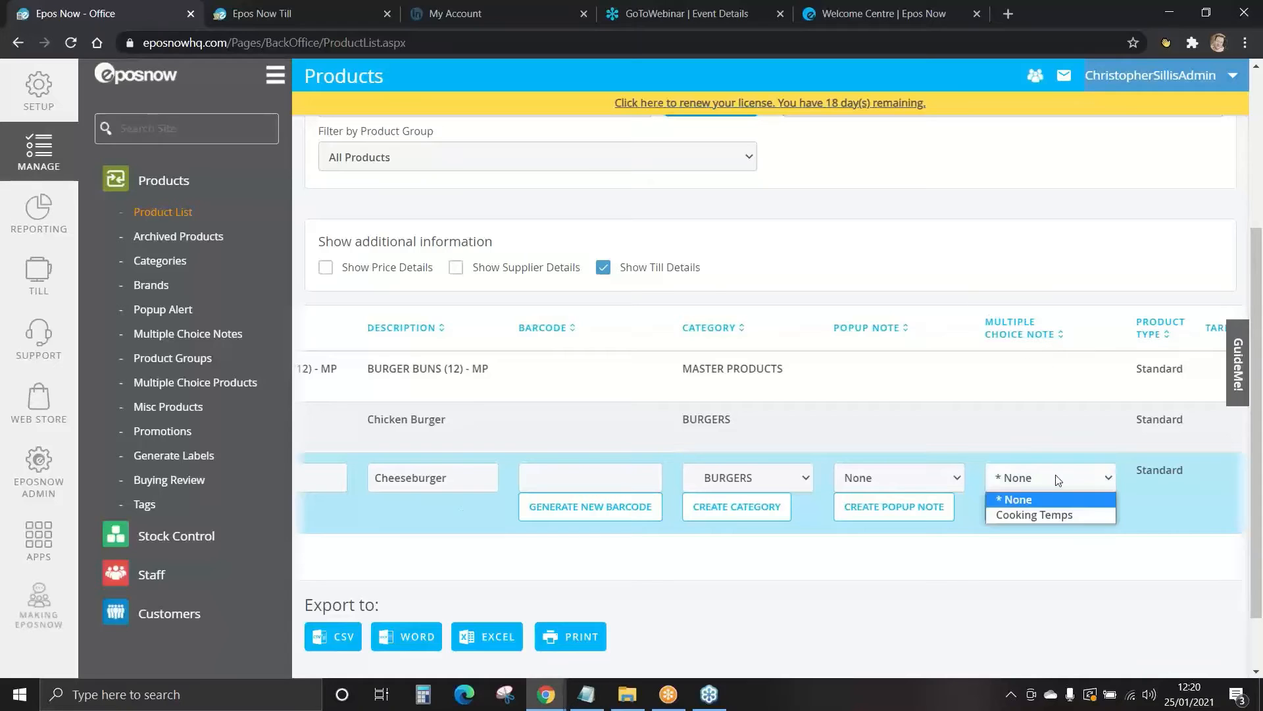
{"action": "left_click", "coordinate": [1039, 514]}
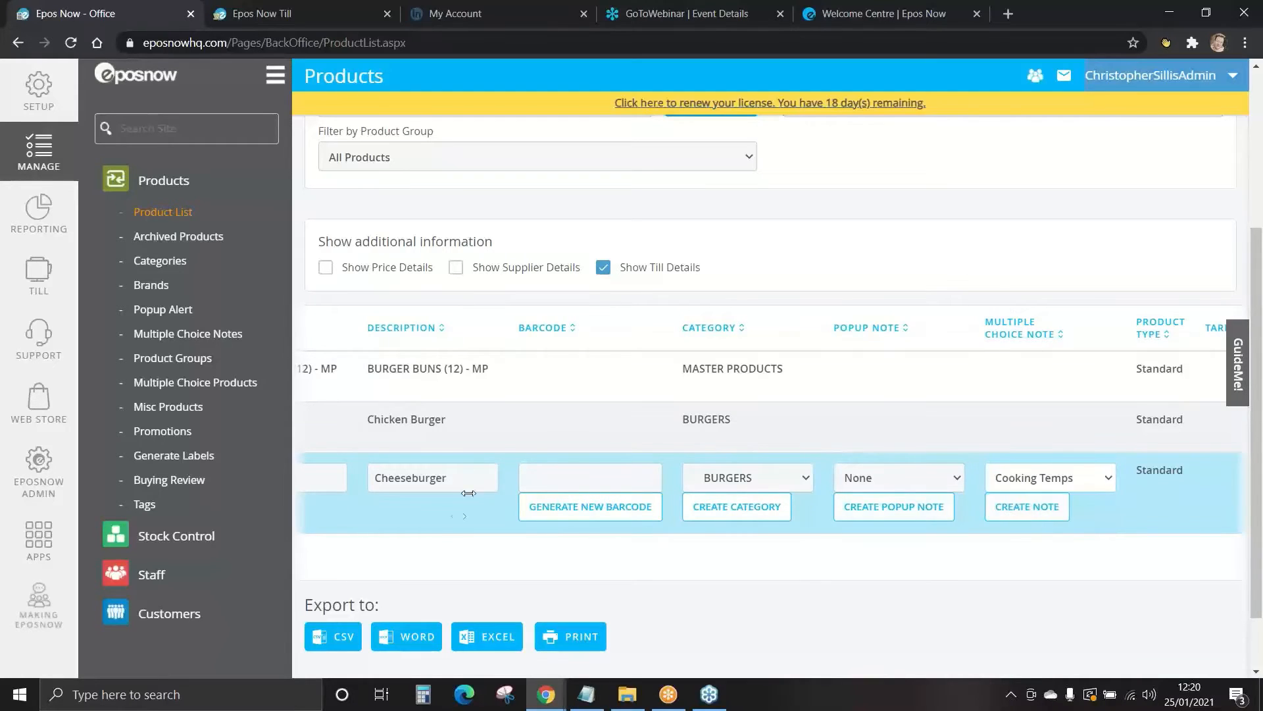
{"action": "scroll", "coordinate": [467, 515], "scroll_direction": "left", "scroll_amount": 1}
{"action": "scroll", "coordinate": [468, 515], "scroll_direction": "left", "scroll_amount": 6}
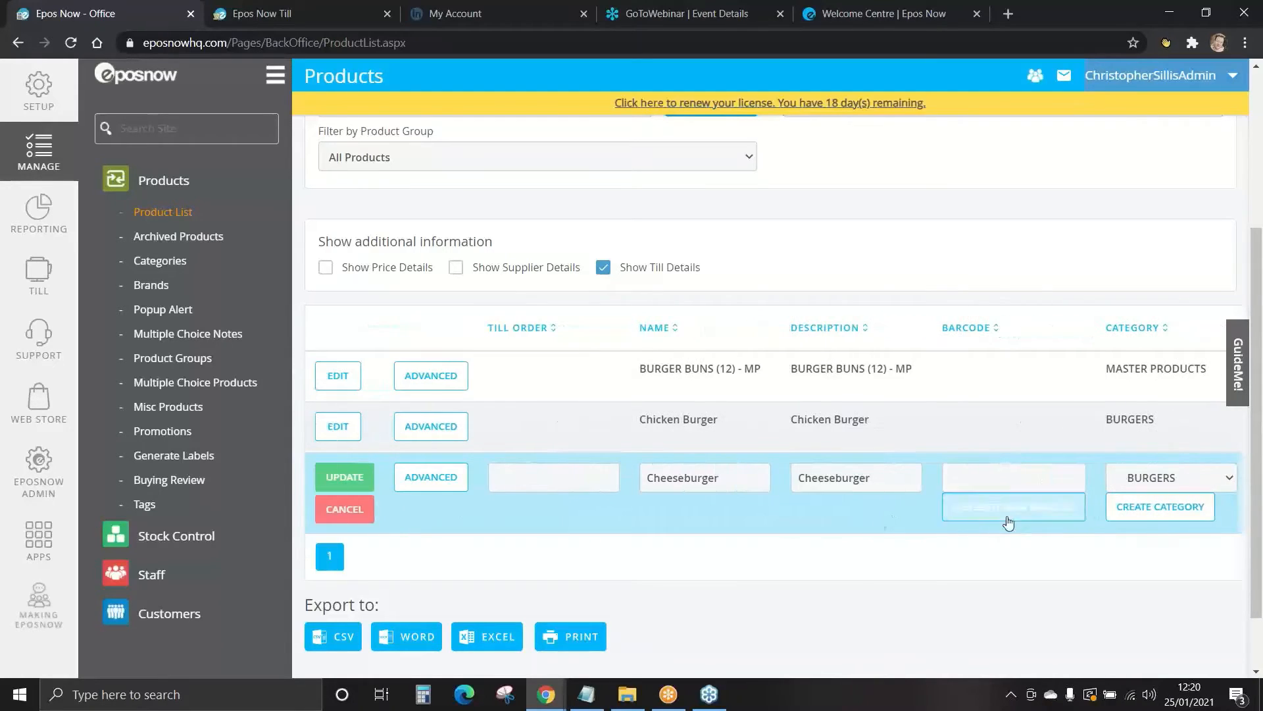
{"action": "left_click", "coordinate": [348, 482]}
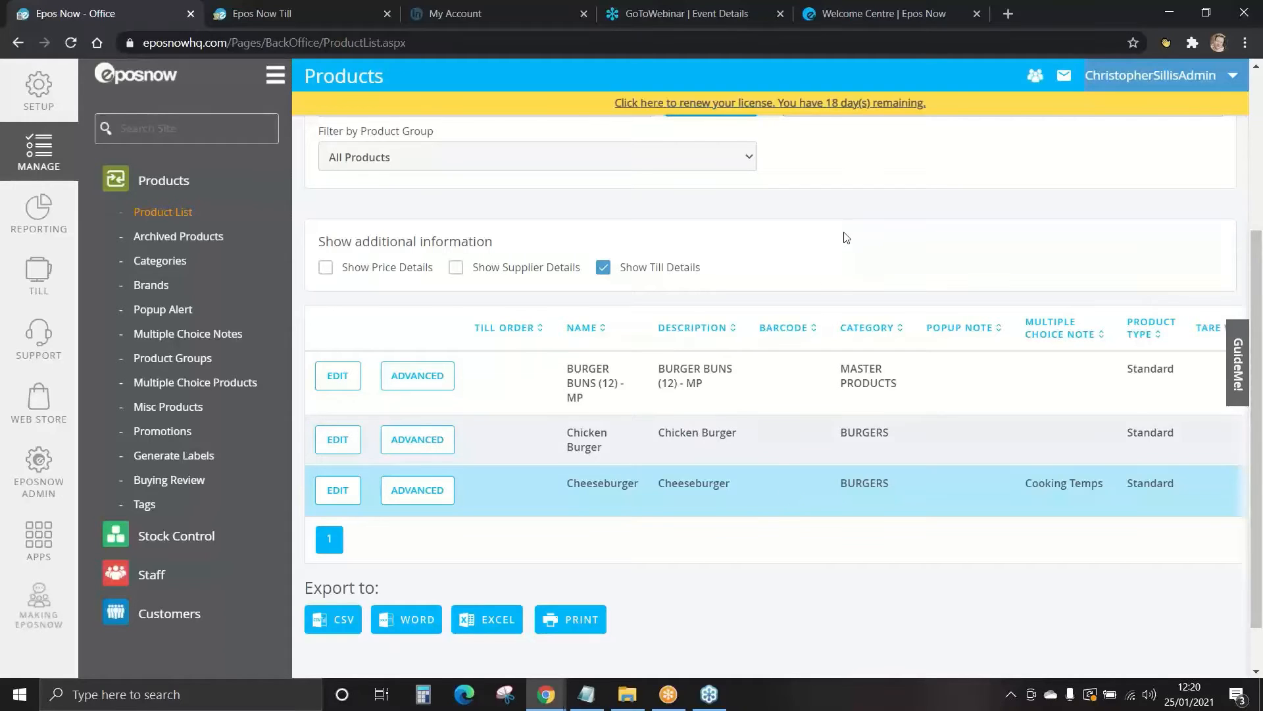
- Open a new product form and view the choices for its multiple choice note
{"action": "scroll", "coordinate": [840, 237], "scroll_direction": "up", "scroll_amount": 4}
{"action": "left_click", "coordinate": [1190, 195]}
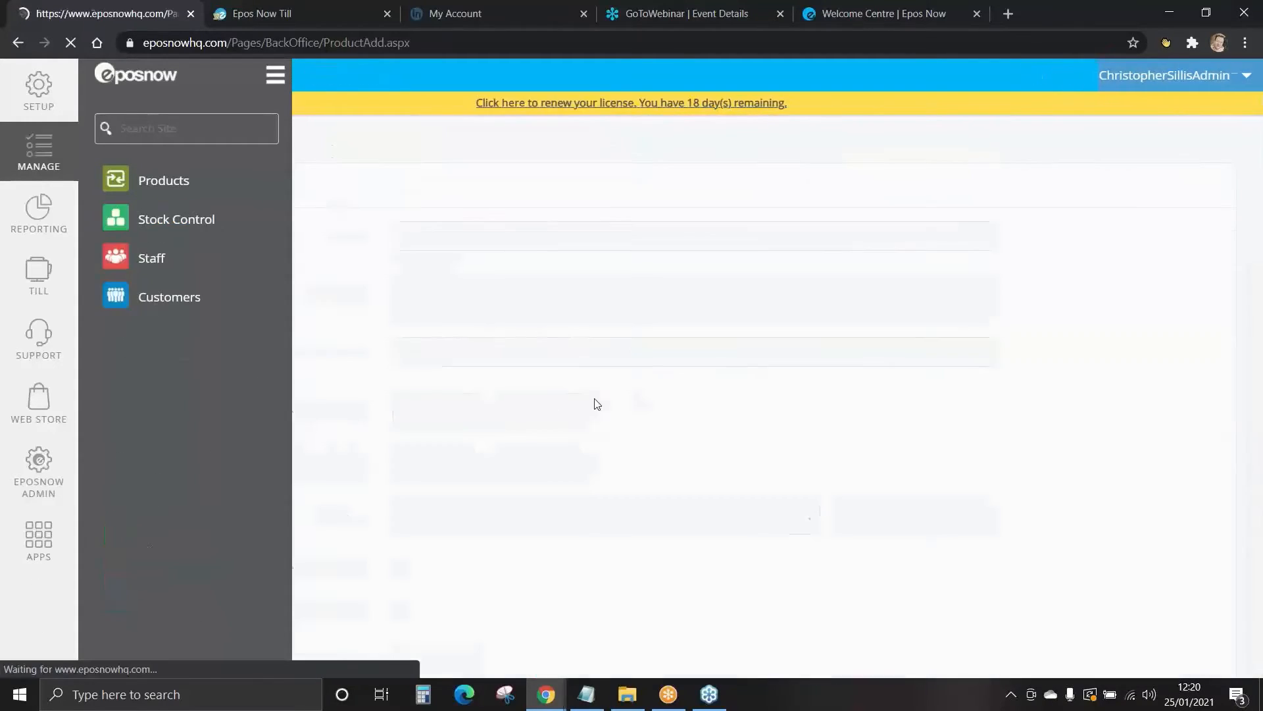
{"action": "scroll", "coordinate": [724, 460], "scroll_direction": "down", "scroll_amount": 8}
{"action": "scroll", "coordinate": [739, 467], "scroll_direction": "down", "scroll_amount": 6}
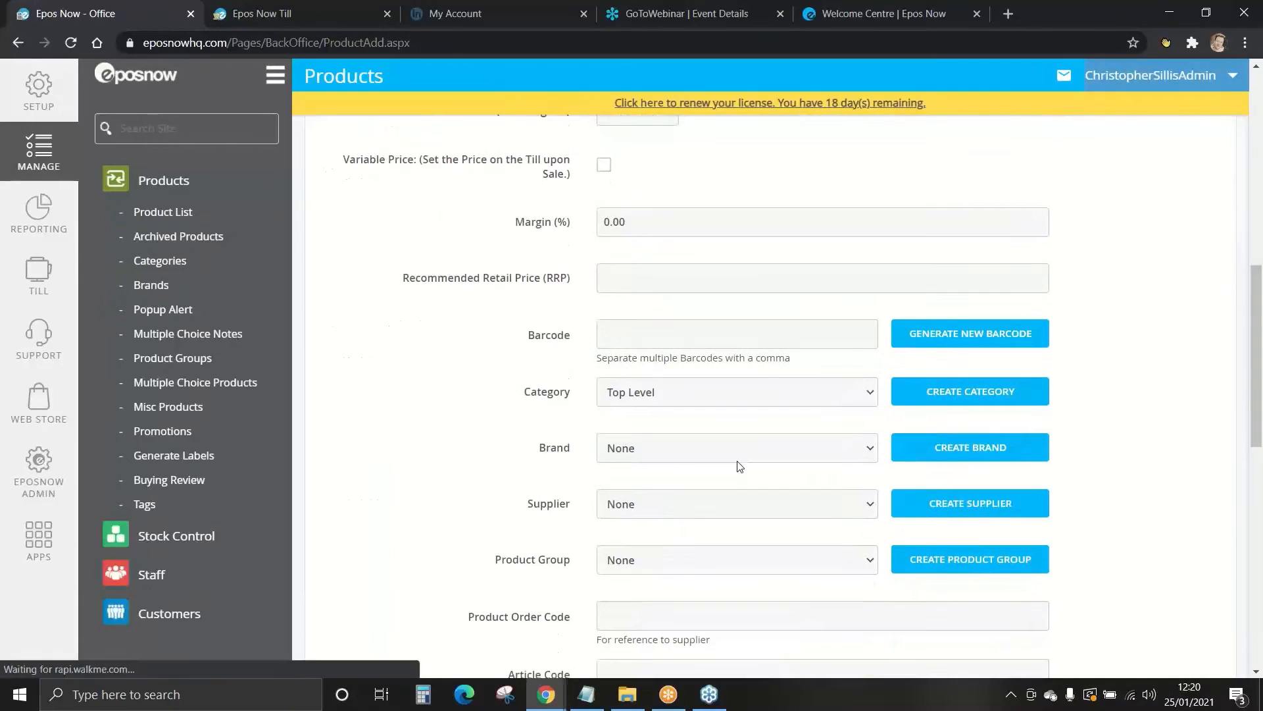
{"action": "scroll", "coordinate": [723, 479], "scroll_direction": "down", "scroll_amount": 4}
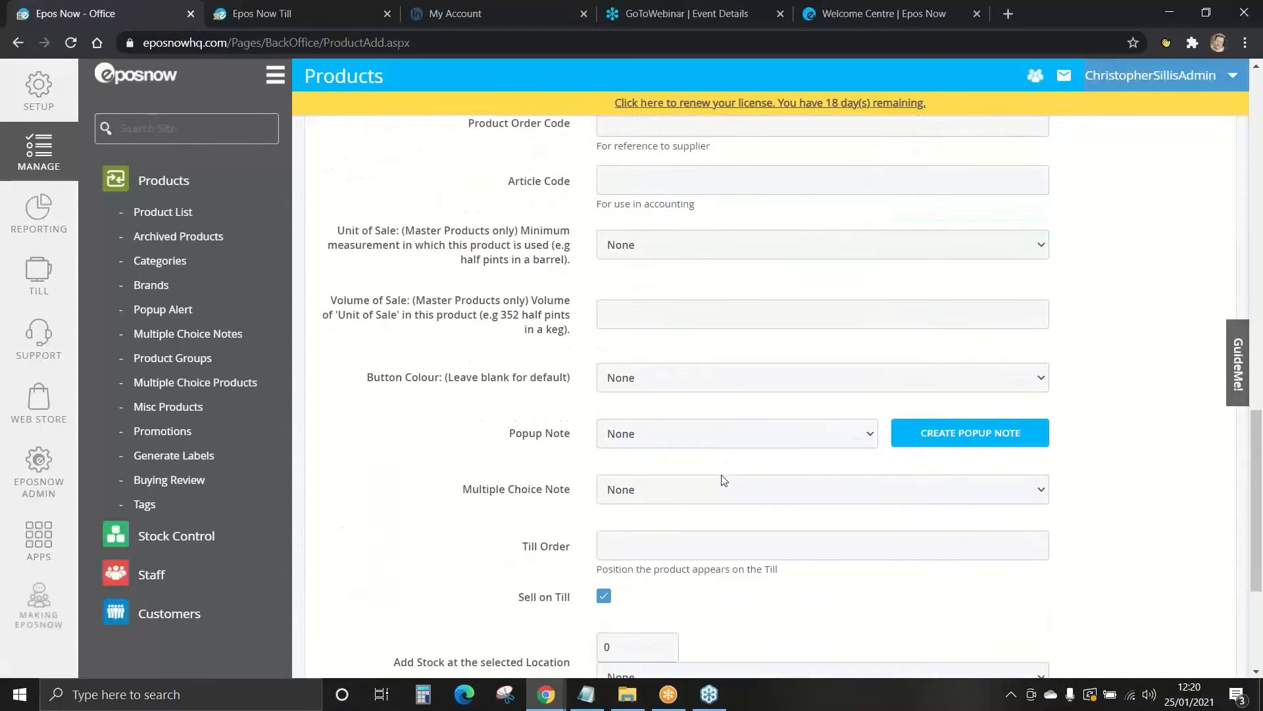
{"action": "left_click", "coordinate": [704, 489]}
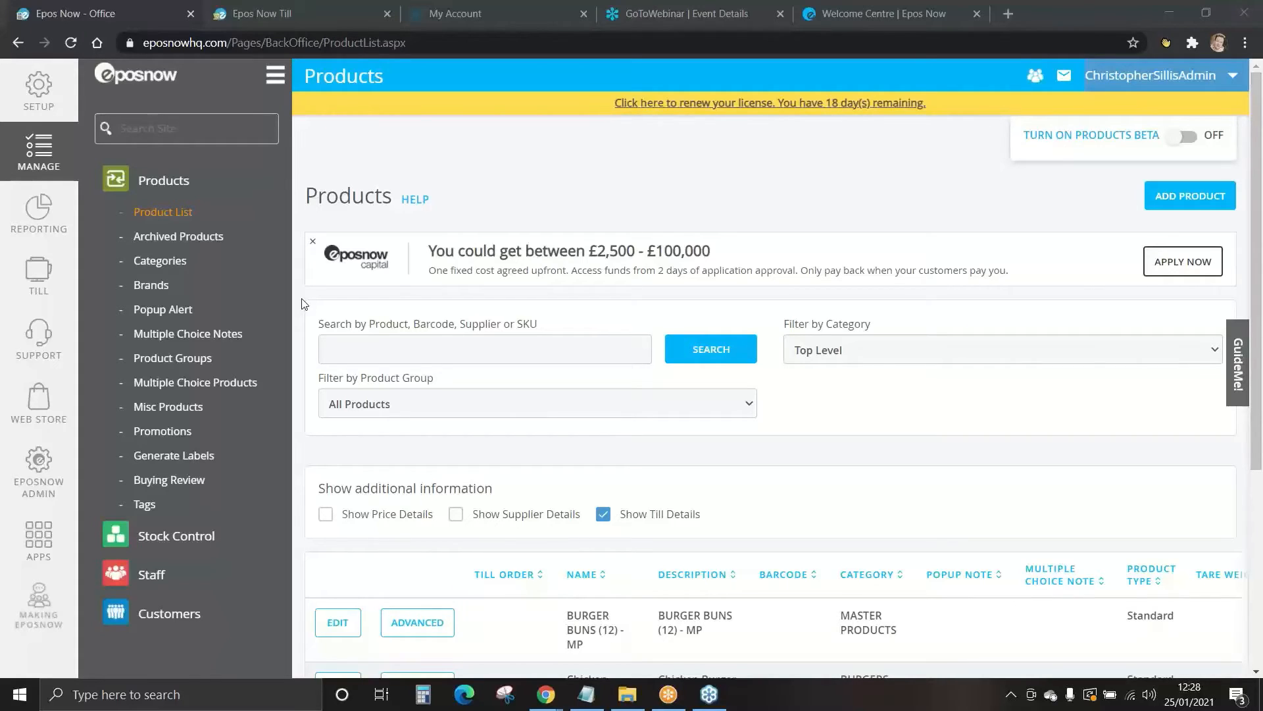
- Start a new product named "add bacon" with a sale price including tax of 0.50
{"action": "left_click", "coordinate": [1165, 200]}
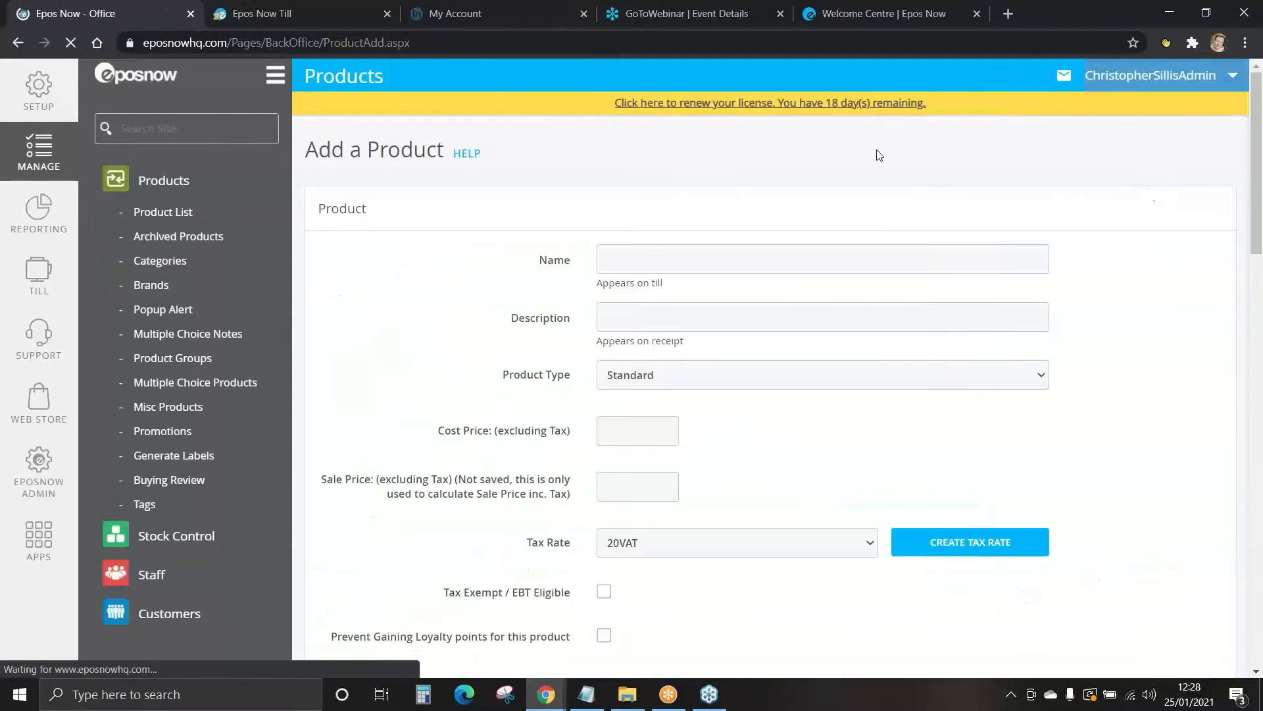
{"action": "left_click", "coordinate": [654, 262]}
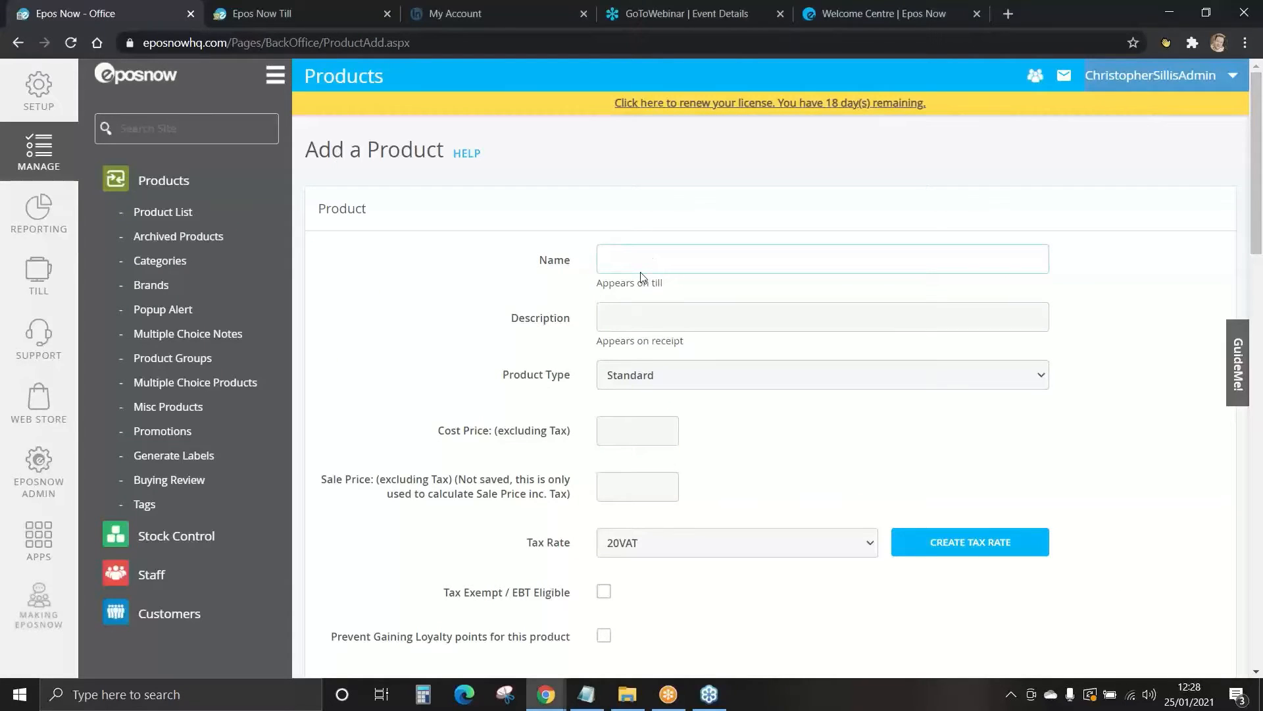
{"action": "type", "text": "add bacon"}
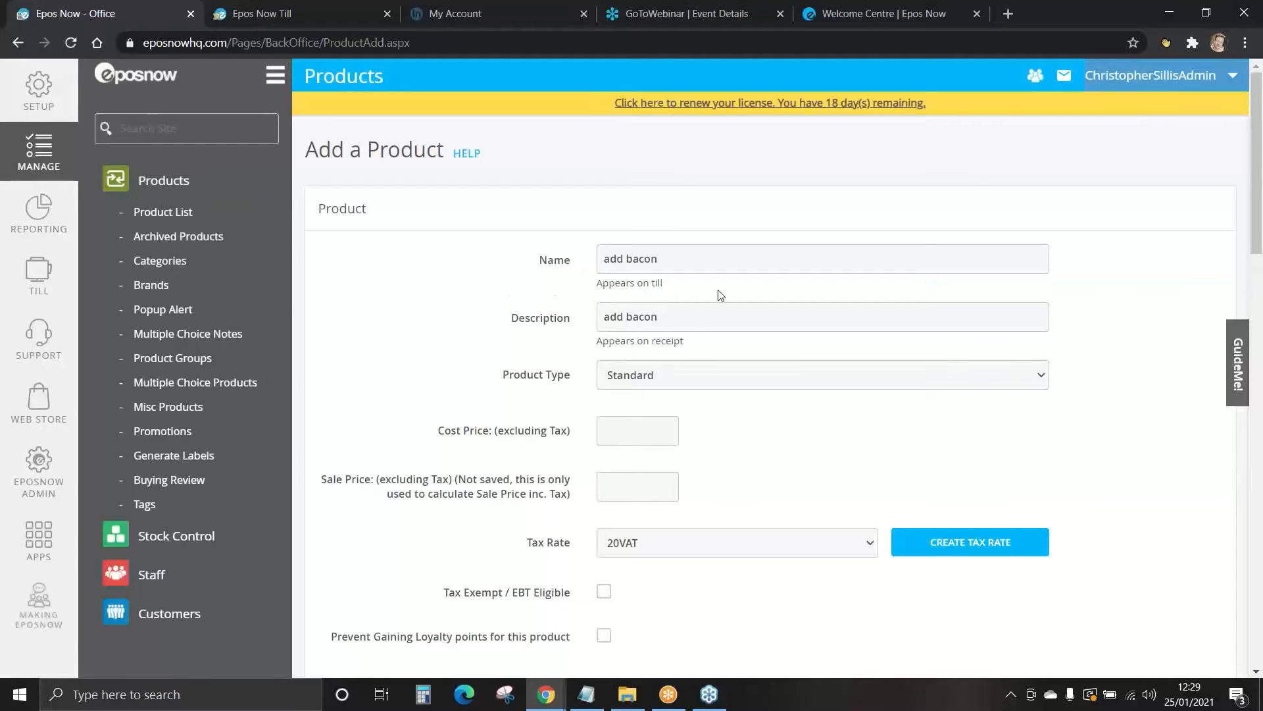
{"action": "scroll", "coordinate": [712, 302], "scroll_direction": "down", "scroll_amount": 2}
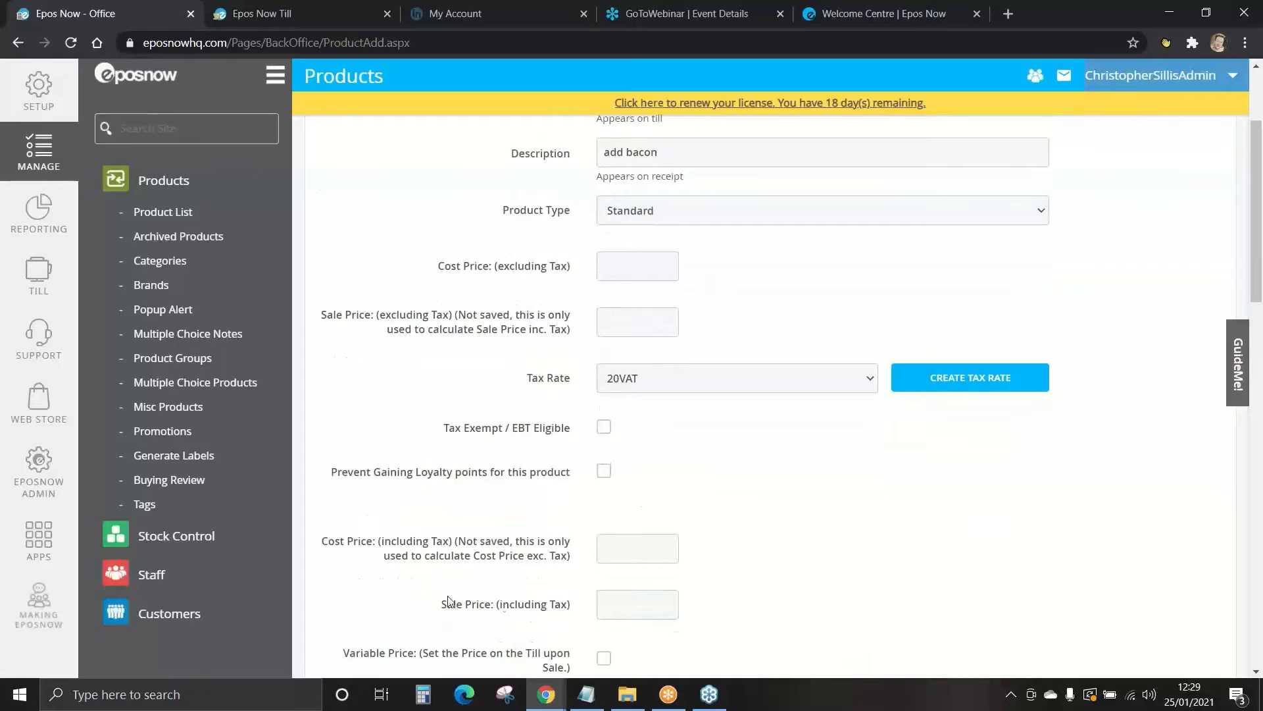
{"action": "left_click_drag", "start_coordinate": [442, 604], "coordinate": [566, 624]}
{"action": "left_click", "coordinate": [619, 611]}
{"action": "type", "text": "0.50"}
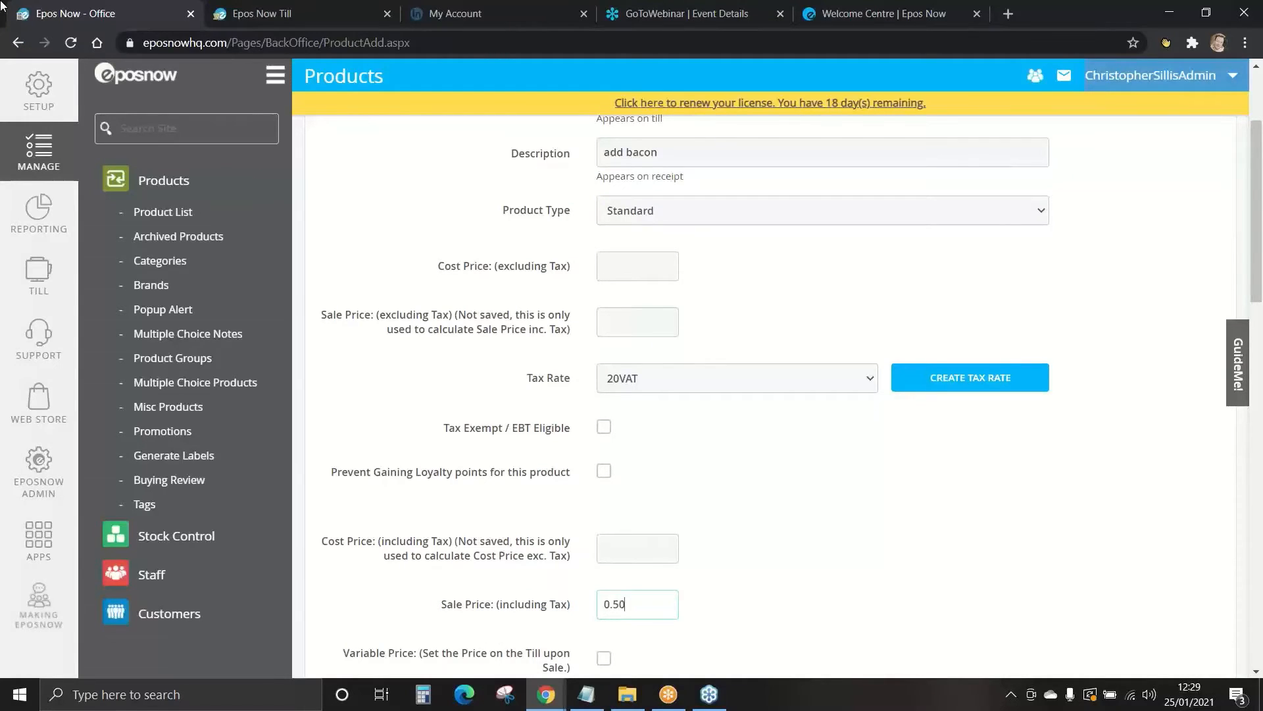
{"action": "left_click", "coordinate": [747, 525]}
- Assign the "add bacon" product to the Mains category
{"action": "scroll", "coordinate": [772, 544], "scroll_direction": "down", "scroll_amount": 1}
{"action": "scroll", "coordinate": [772, 543], "scroll_direction": "down", "scroll_amount": 3}
{"action": "scroll", "coordinate": [764, 421], "scroll_direction": "down", "scroll_amount": 3}
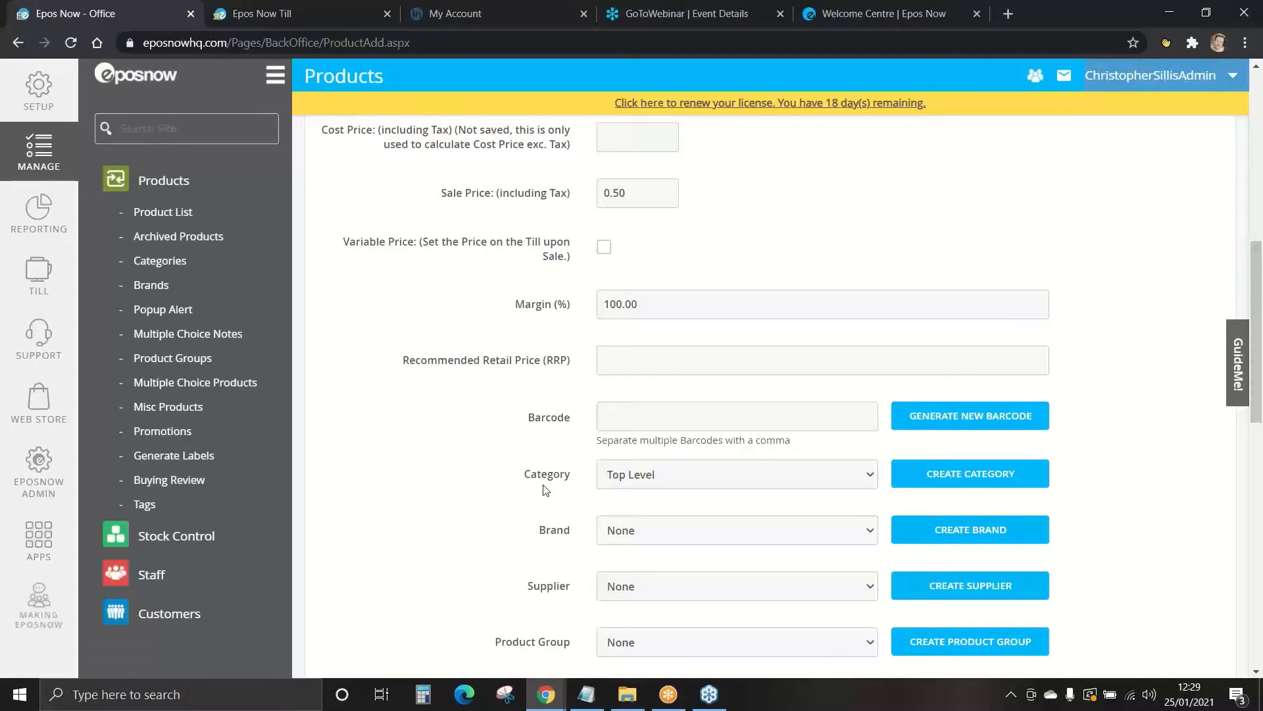
{"action": "left_click", "coordinate": [651, 479]}
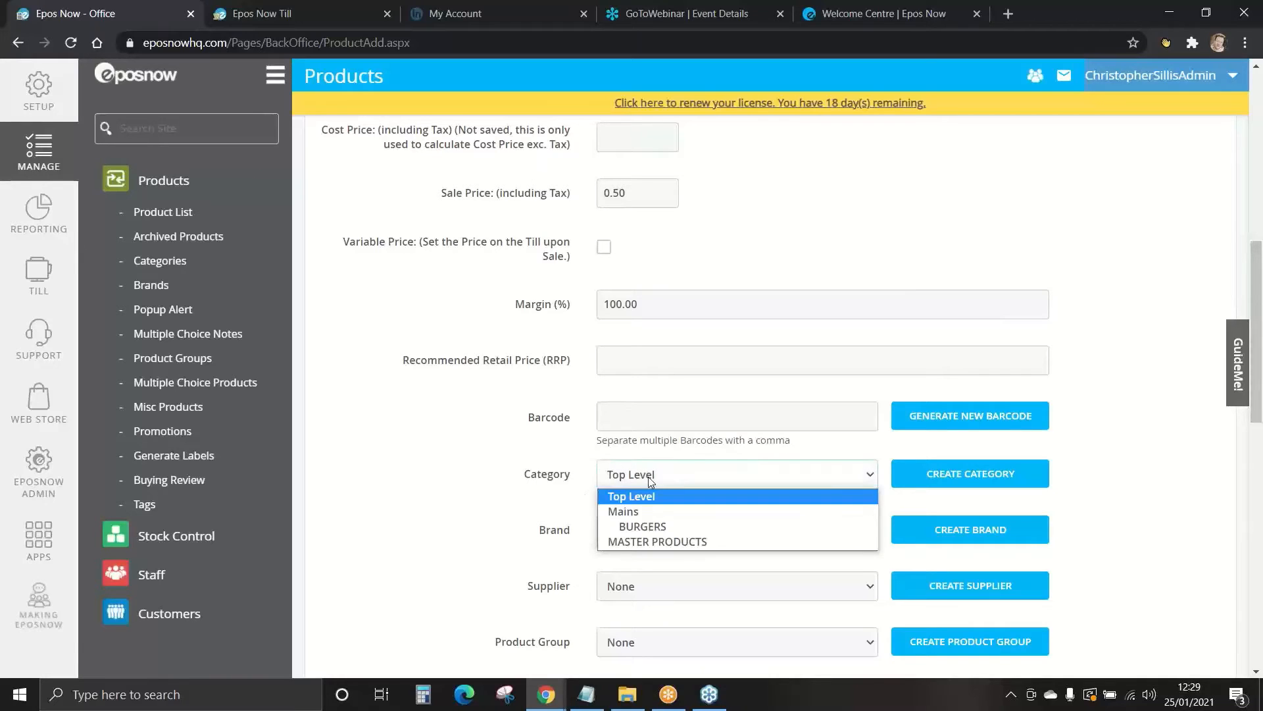
{"action": "left_click", "coordinate": [639, 516]}
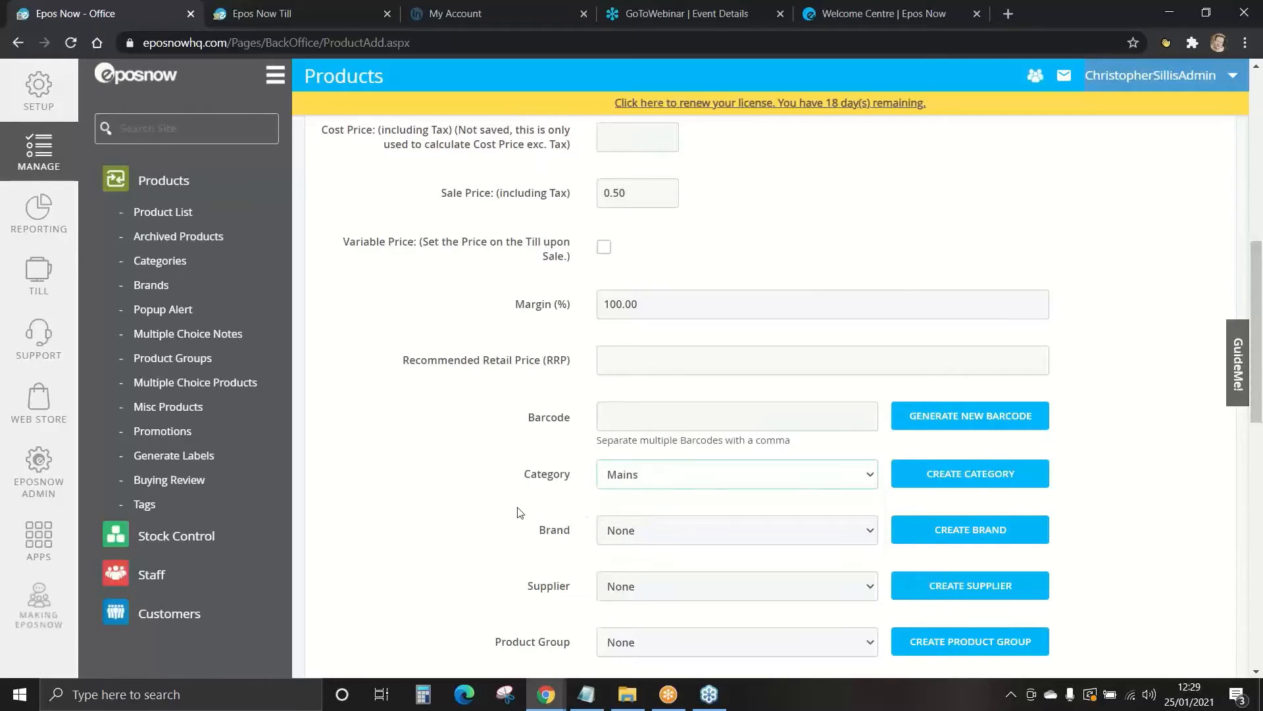
- Turn off Sell on Till for "add bacon" and add the product
{"action": "scroll", "coordinate": [523, 507], "scroll_direction": "down", "scroll_amount": 2}
{"action": "scroll", "coordinate": [518, 499], "scroll_direction": "down", "scroll_amount": 5}
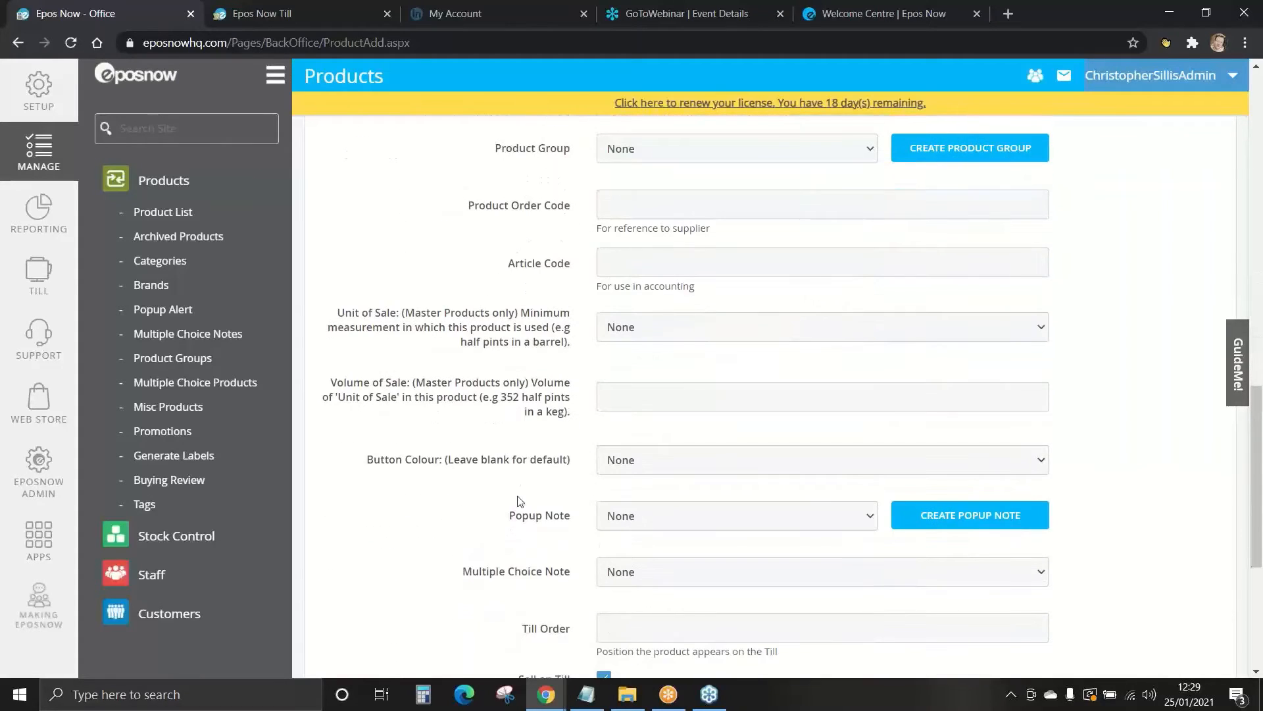
{"action": "scroll", "coordinate": [520, 497], "scroll_direction": "down", "scroll_amount": 2}
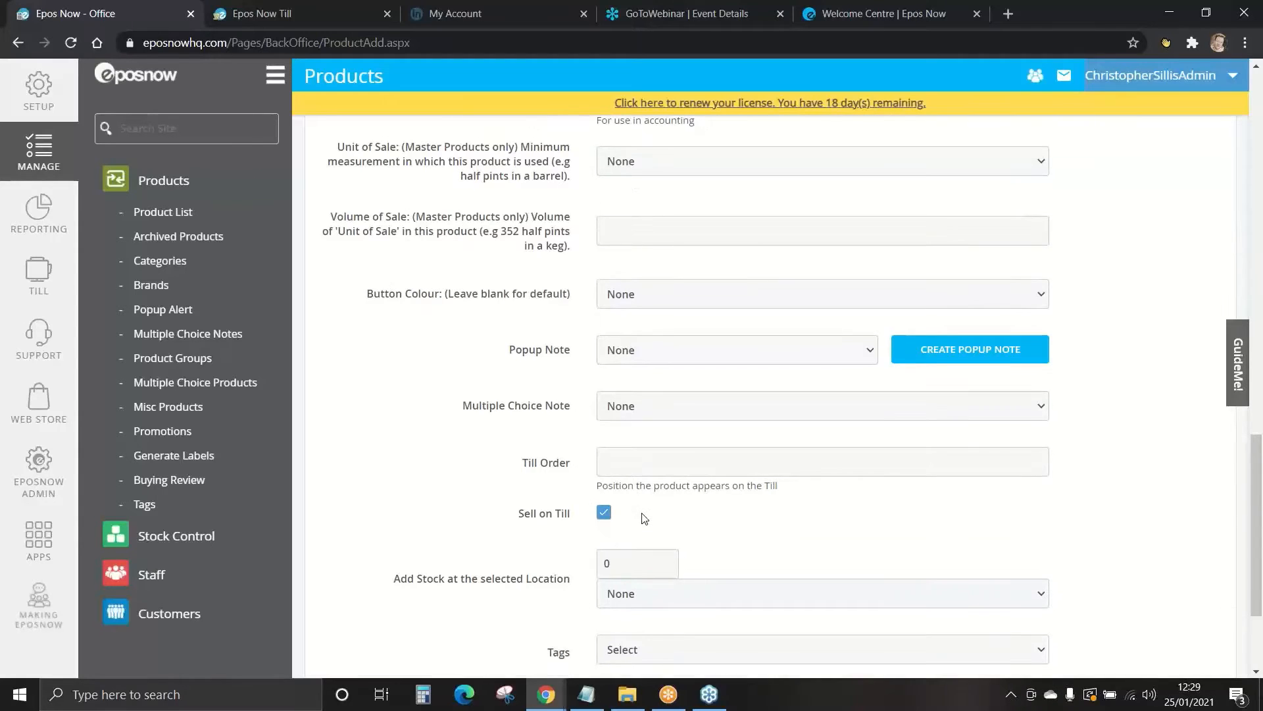
{"action": "scroll", "coordinate": [602, 420], "scroll_direction": "down", "scroll_amount": 1}
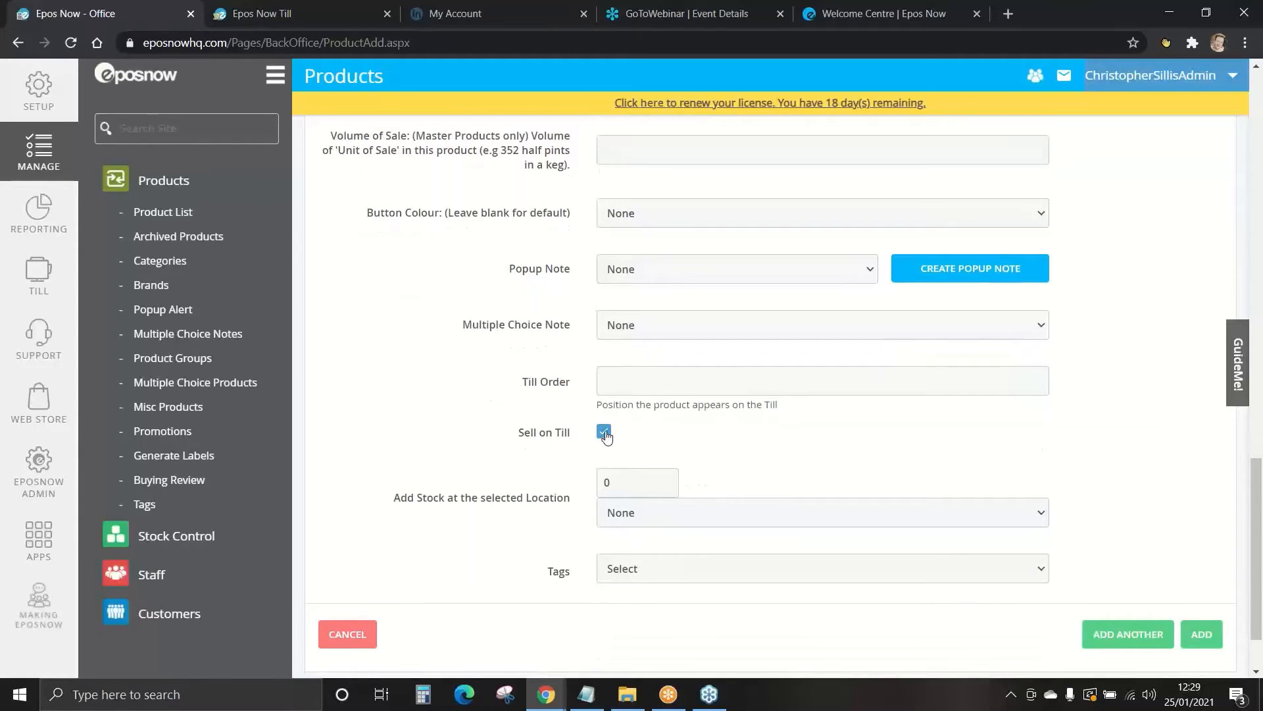
{"action": "left_click", "coordinate": [603, 432]}
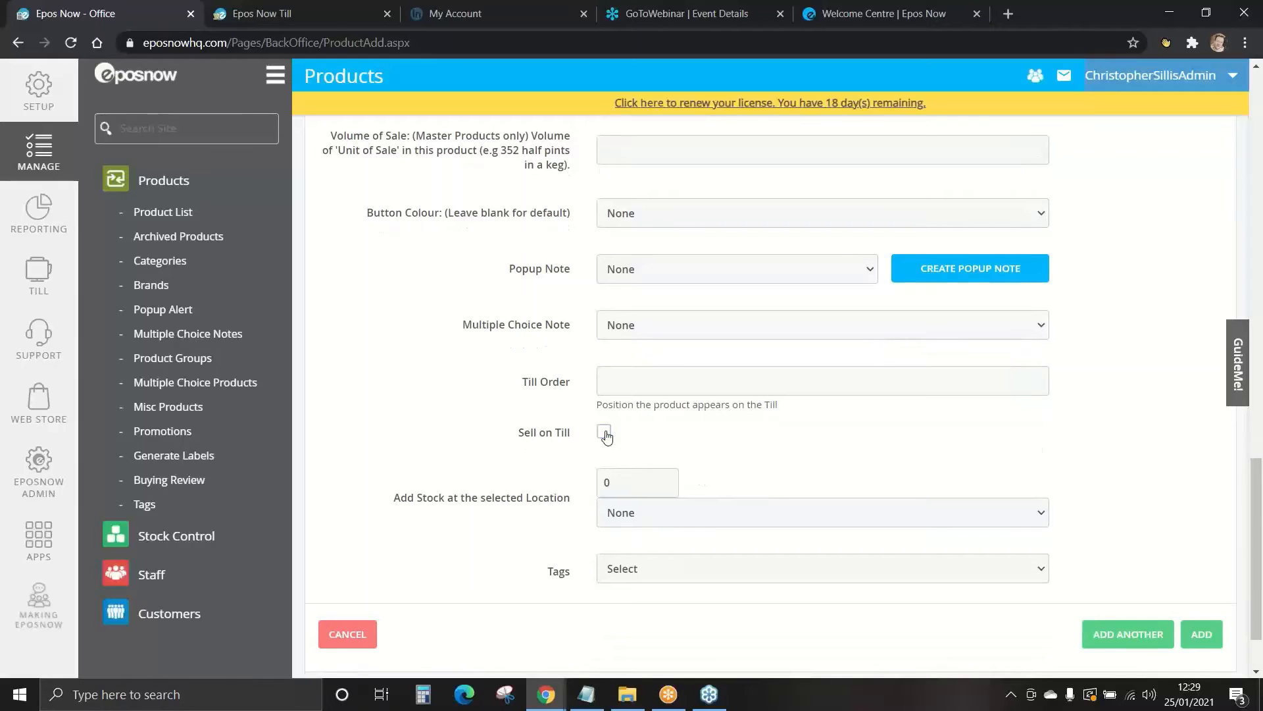
{"action": "left_click", "coordinate": [1205, 637]}
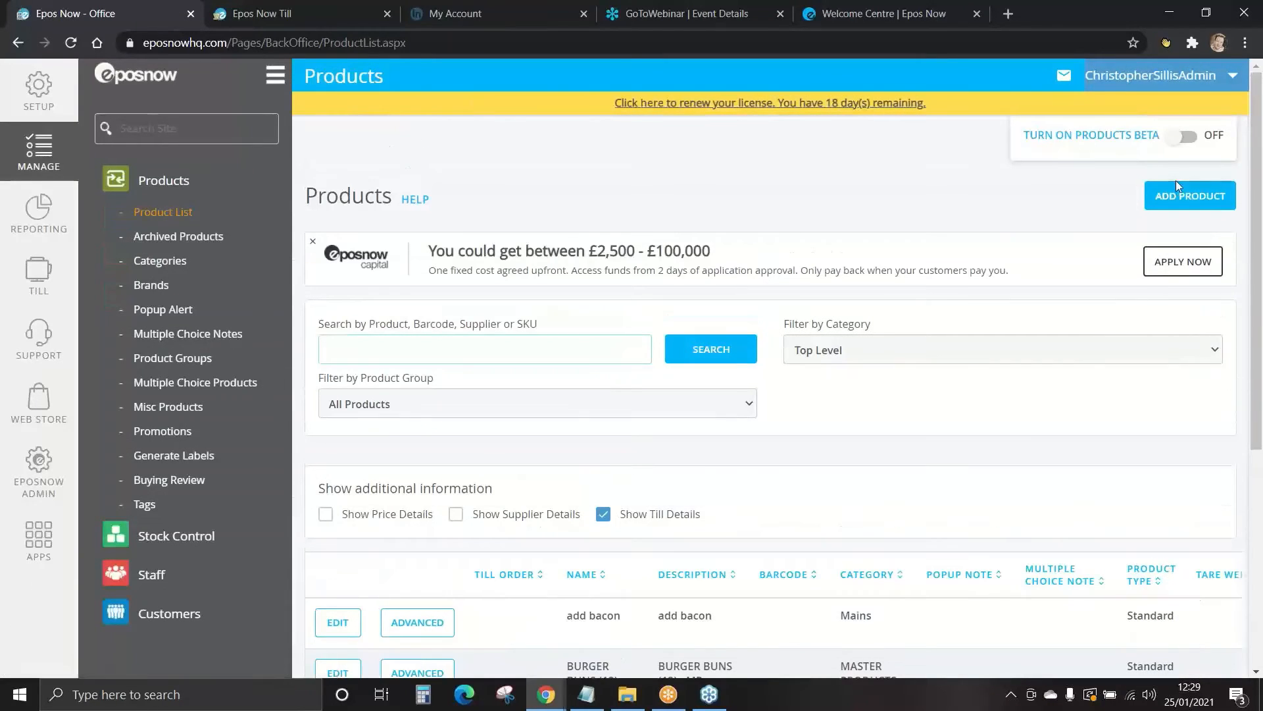
- Start another new product named "add cheese" with a sale price including tax of 0.30
{"action": "left_click", "coordinate": [1181, 204]}
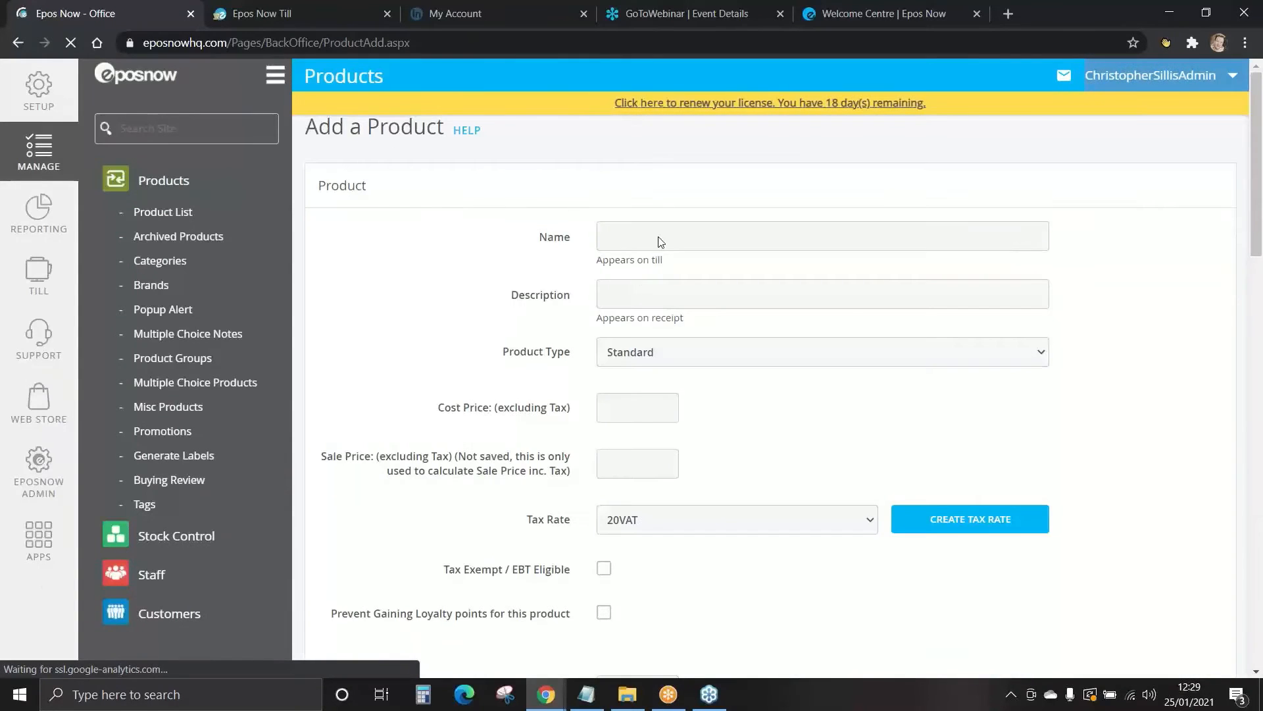
{"action": "left_click", "coordinate": [659, 235]}
{"action": "type", "text": "add cheese"}
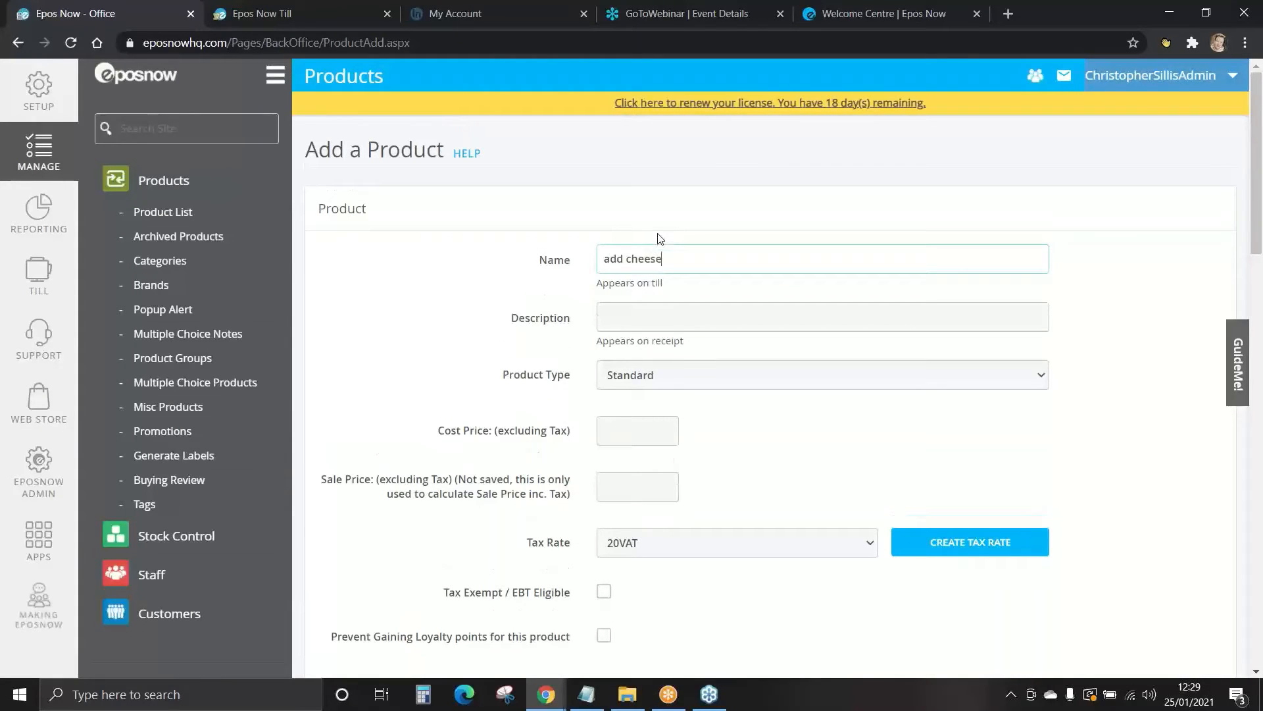
{"action": "left_click", "coordinate": [431, 262]}
{"action": "scroll", "coordinate": [434, 267], "scroll_direction": "down", "scroll_amount": 3}
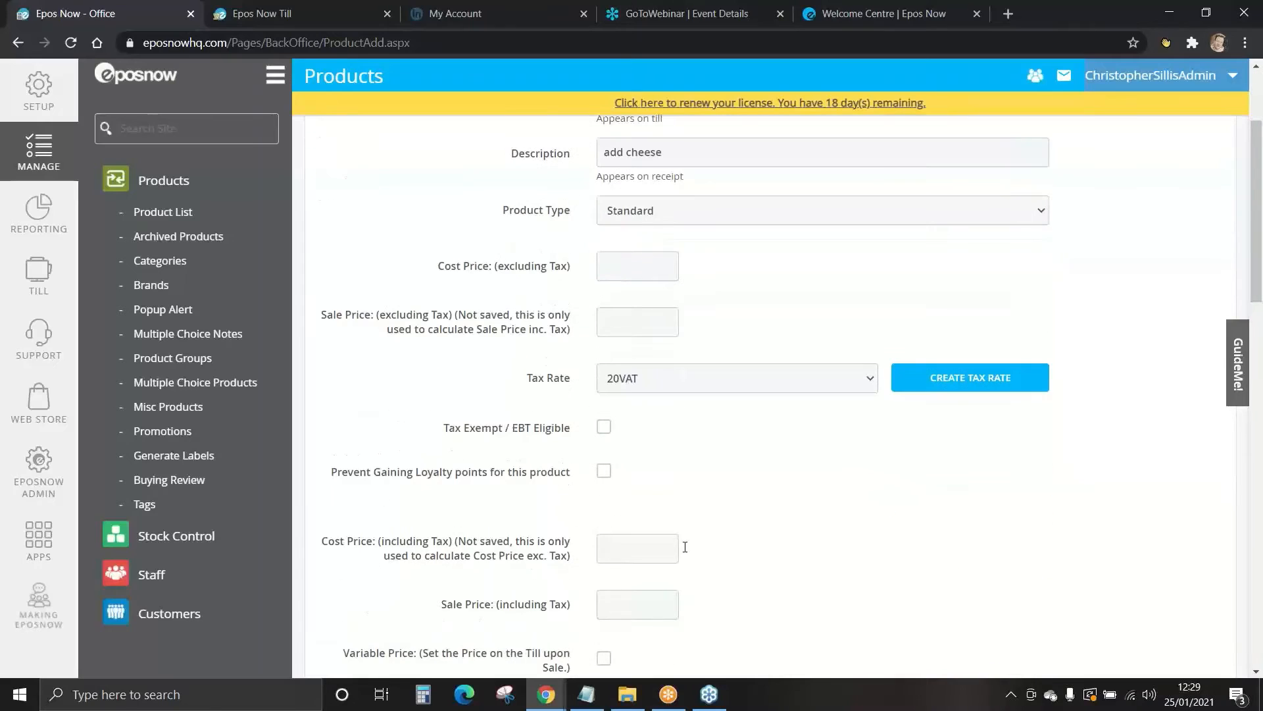
{"action": "left_click", "coordinate": [621, 601]}
{"action": "type", "text": "0"}
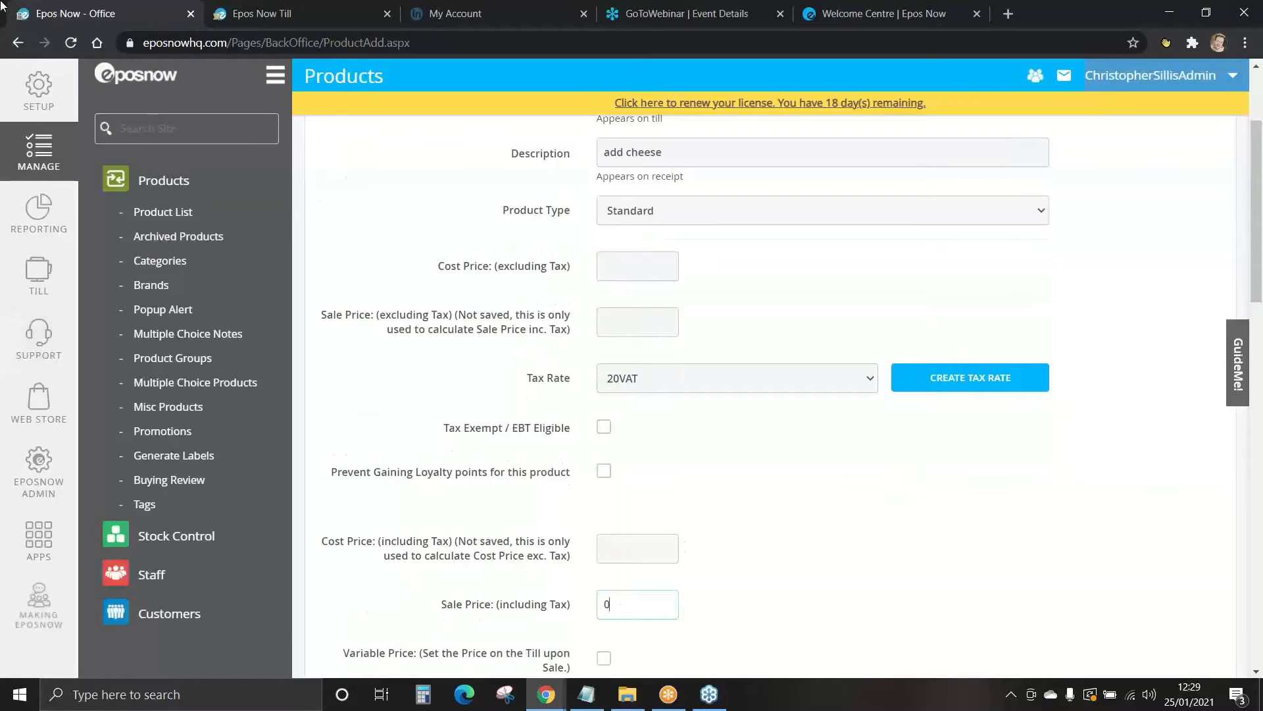
{"action": "type", "text": ".30"}
{"action": "left_click", "coordinate": [735, 526]}
- Assign the "add cheese" product to the Mains category
{"action": "scroll", "coordinate": [736, 526], "scroll_direction": "down", "scroll_amount": 5}
{"action": "left_click", "coordinate": [691, 568]}
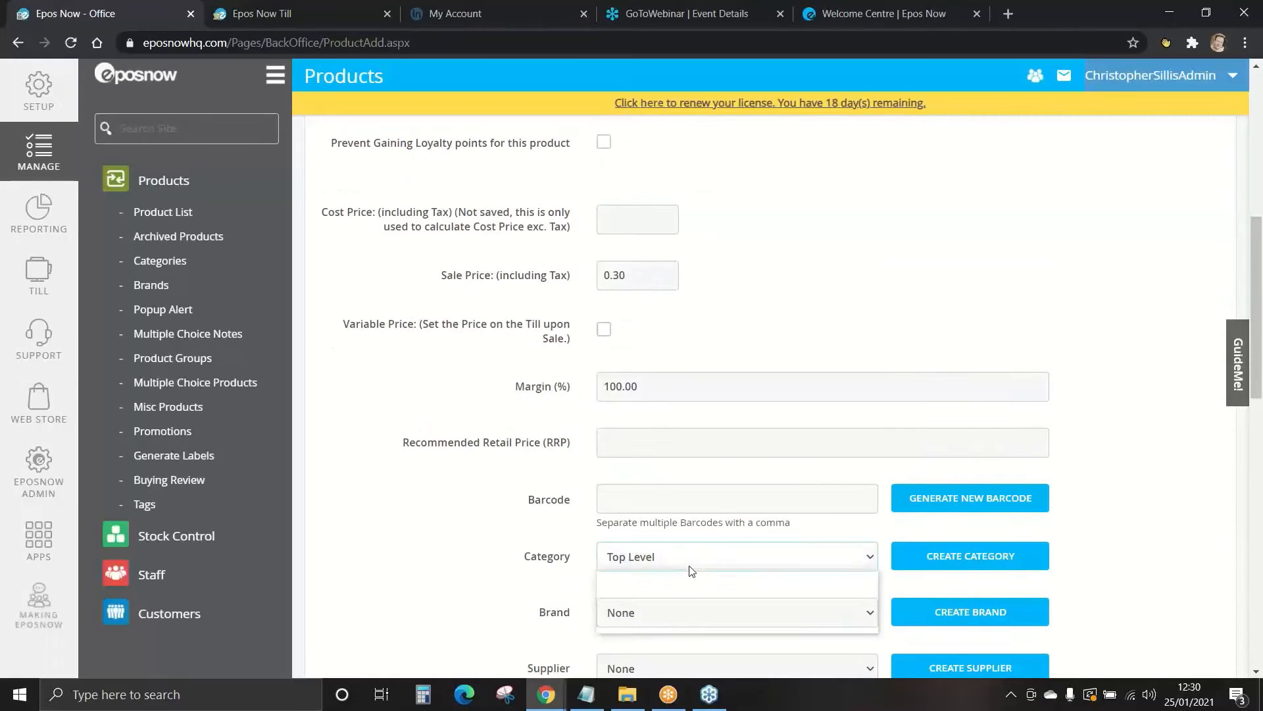
{"action": "left_click", "coordinate": [656, 595]}
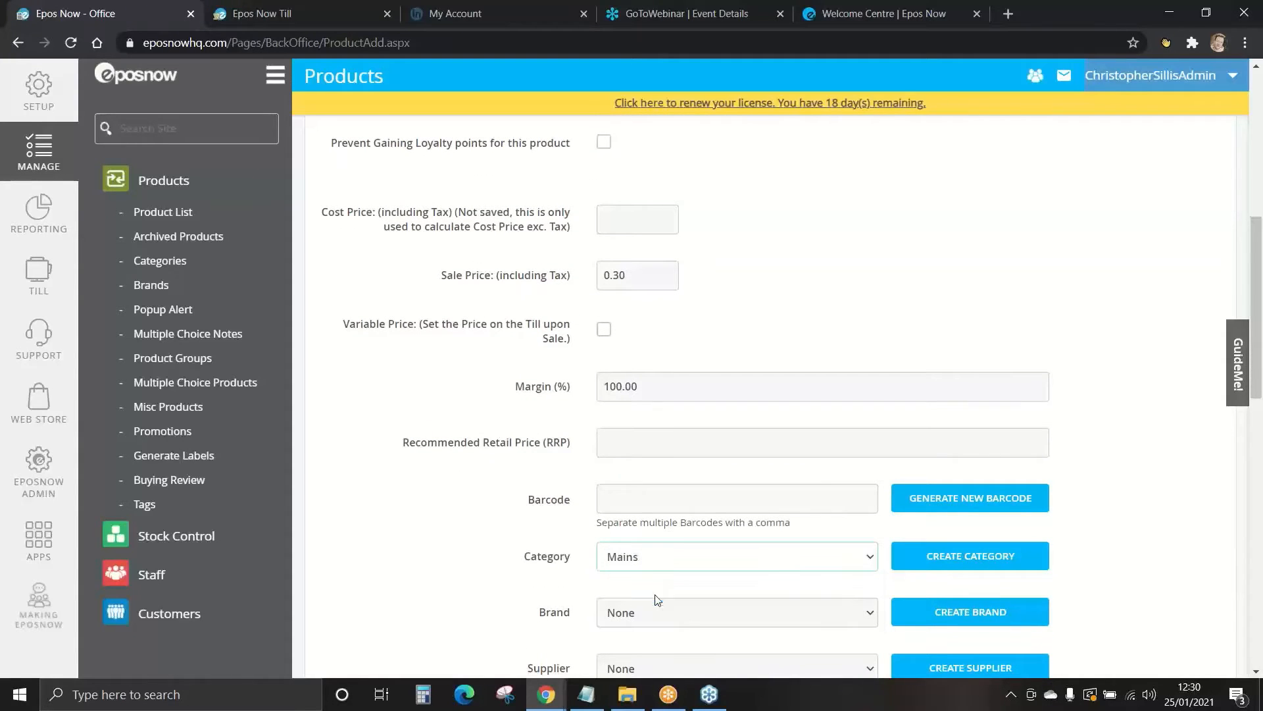
- Turn off Sell on Till for the "add cheese" product and add it to the product list
{"action": "scroll", "coordinate": [476, 563], "scroll_direction": "down", "scroll_amount": 5}
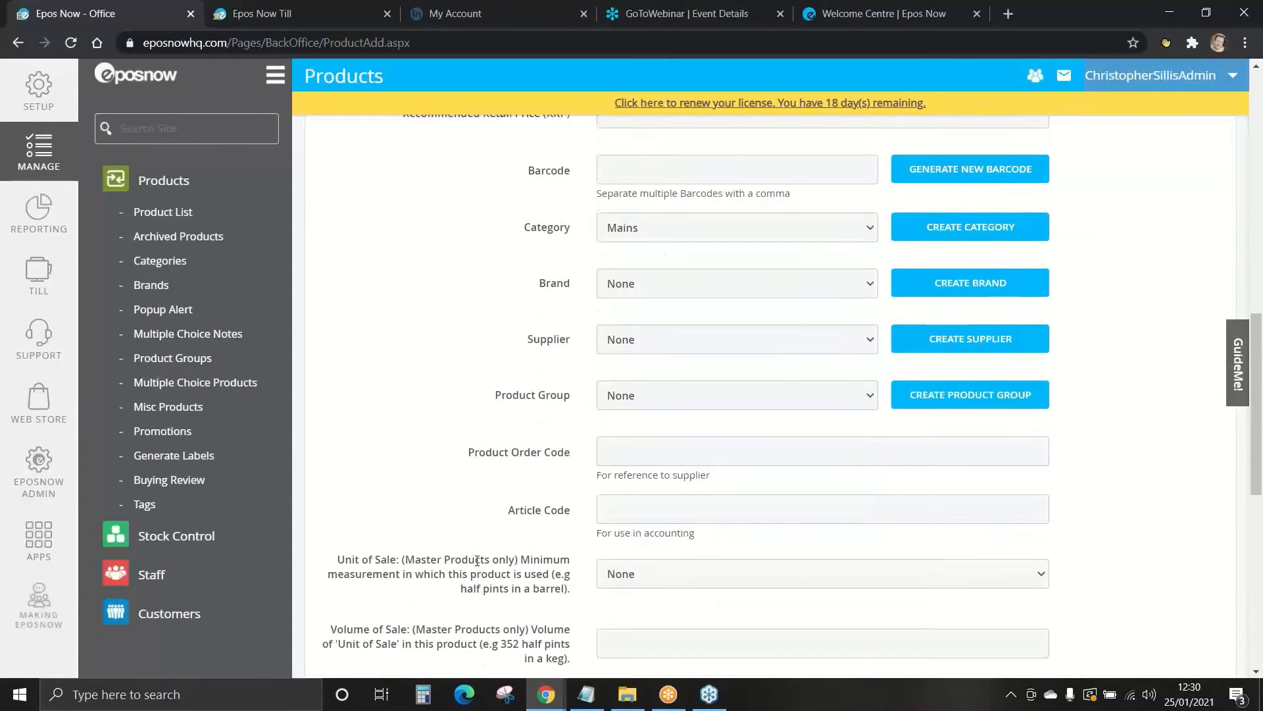
{"action": "scroll", "coordinate": [476, 560], "scroll_direction": "down", "scroll_amount": 3}
{"action": "scroll", "coordinate": [512, 556], "scroll_direction": "down", "scroll_amount": 3}
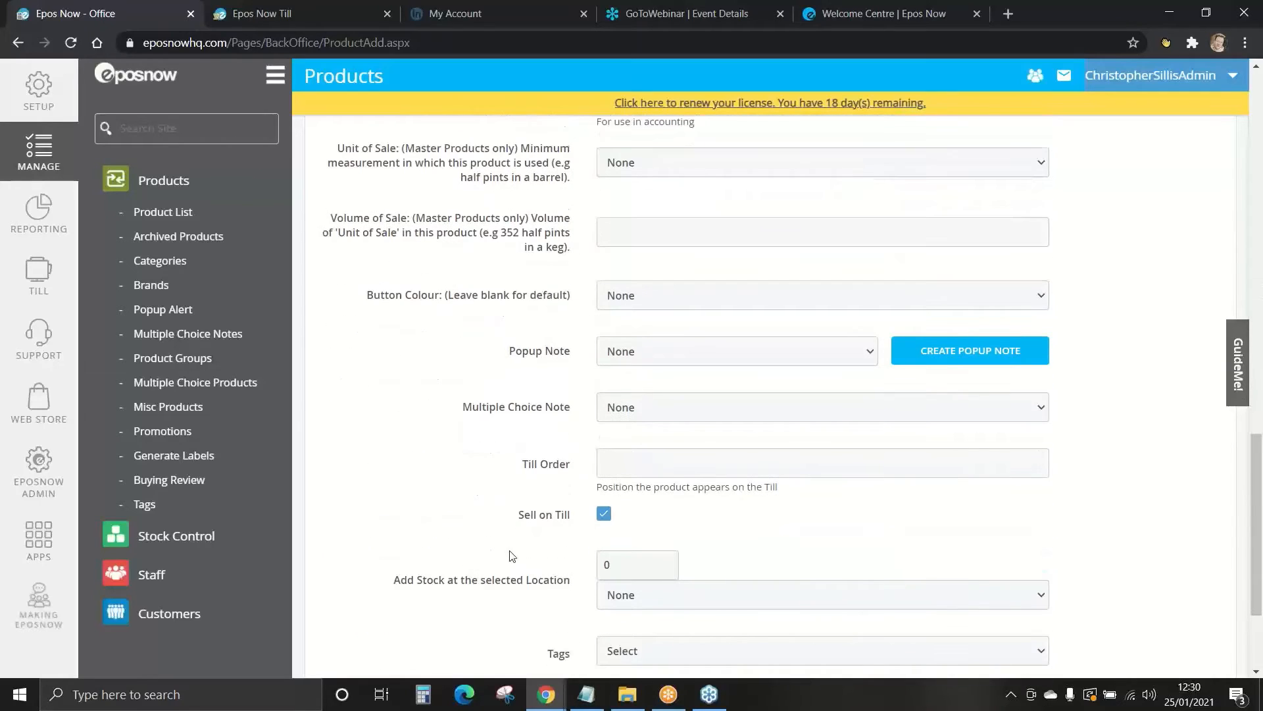
{"action": "left_click", "coordinate": [603, 513]}
{"action": "scroll", "coordinate": [803, 533], "scroll_direction": "down", "scroll_amount": 2}
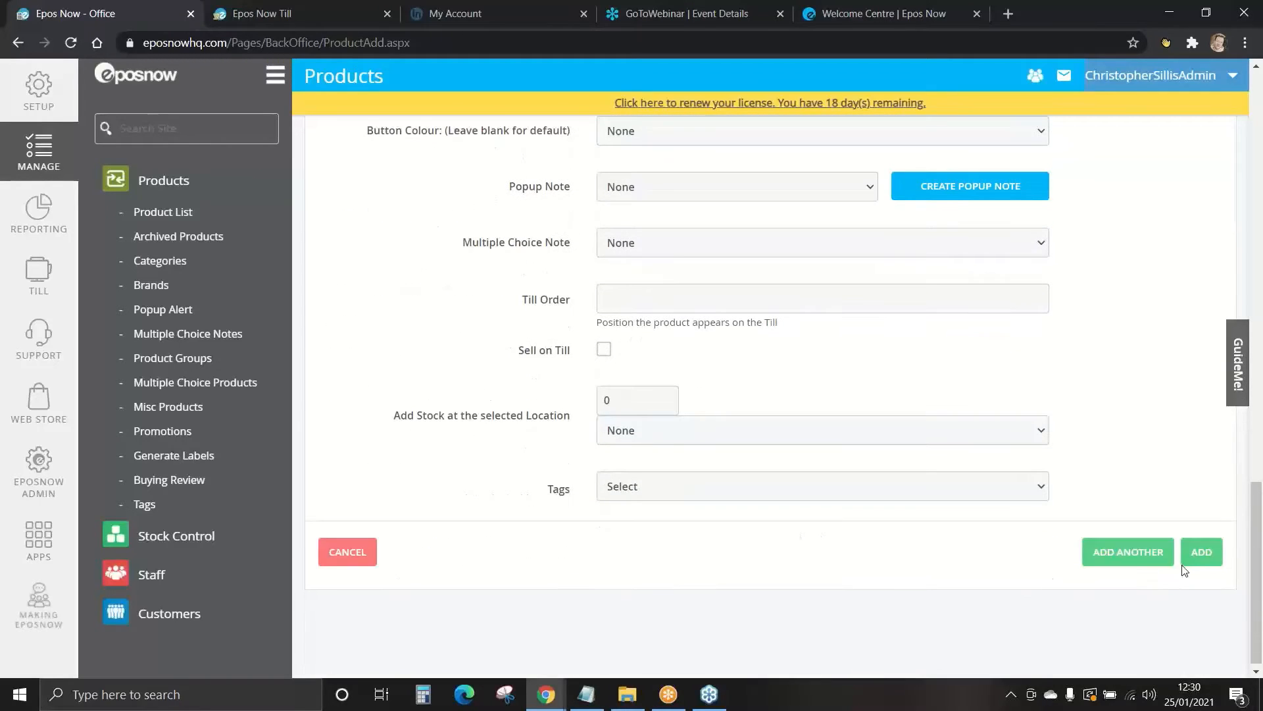
{"action": "left_click", "coordinate": [1204, 552]}
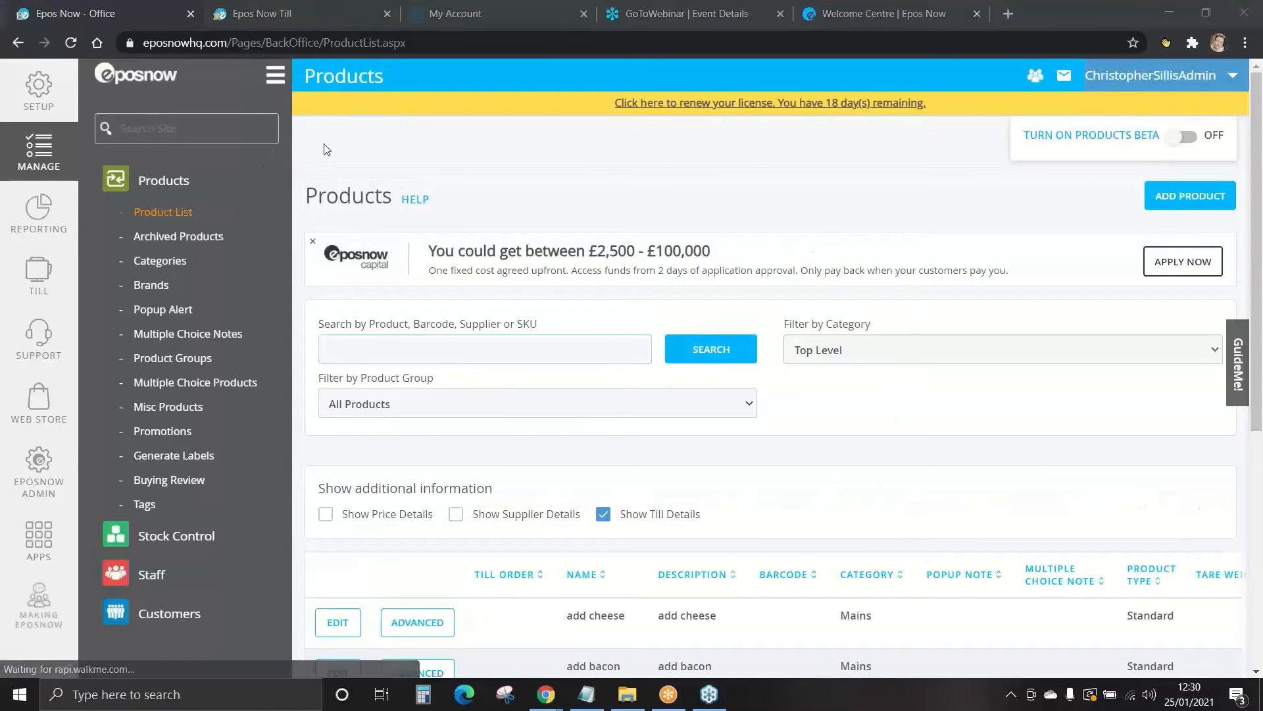
- Start a new multiple choice product group with "burger extras" as its name and description
{"action": "scroll", "coordinate": [668, 417], "scroll_direction": "down", "scroll_amount": 2}
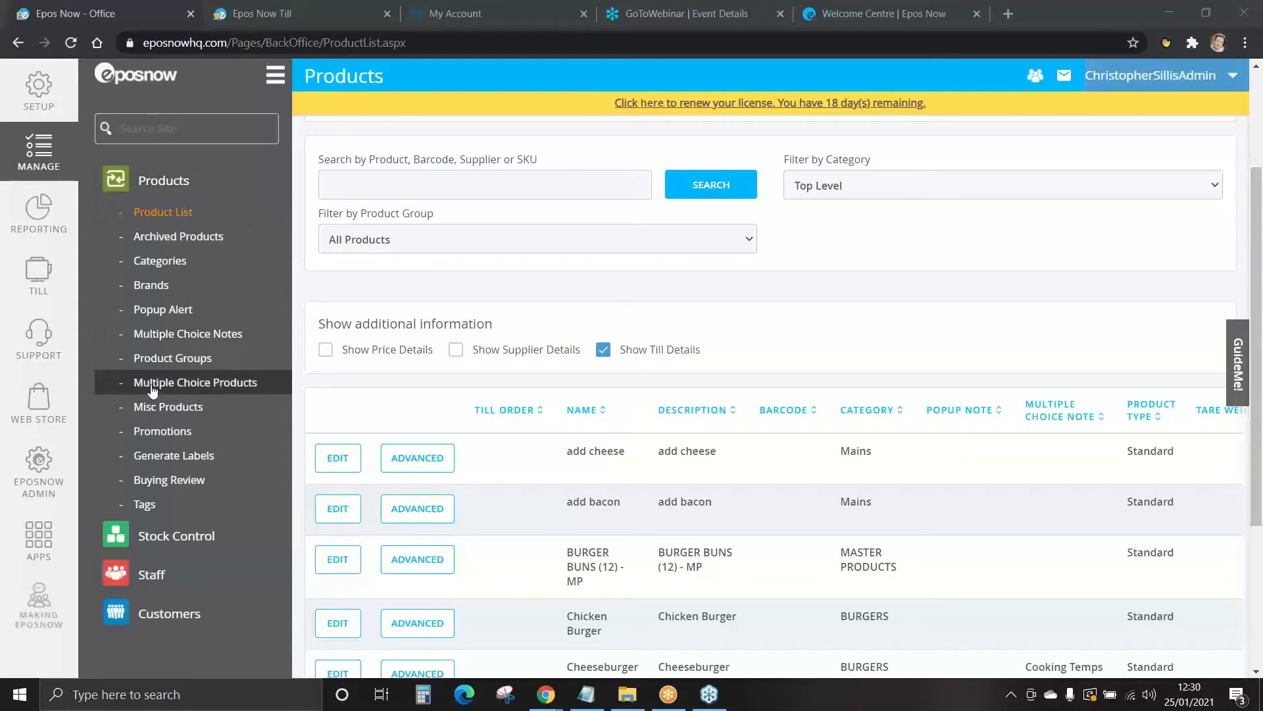
{"action": "left_click", "coordinate": [201, 388]}
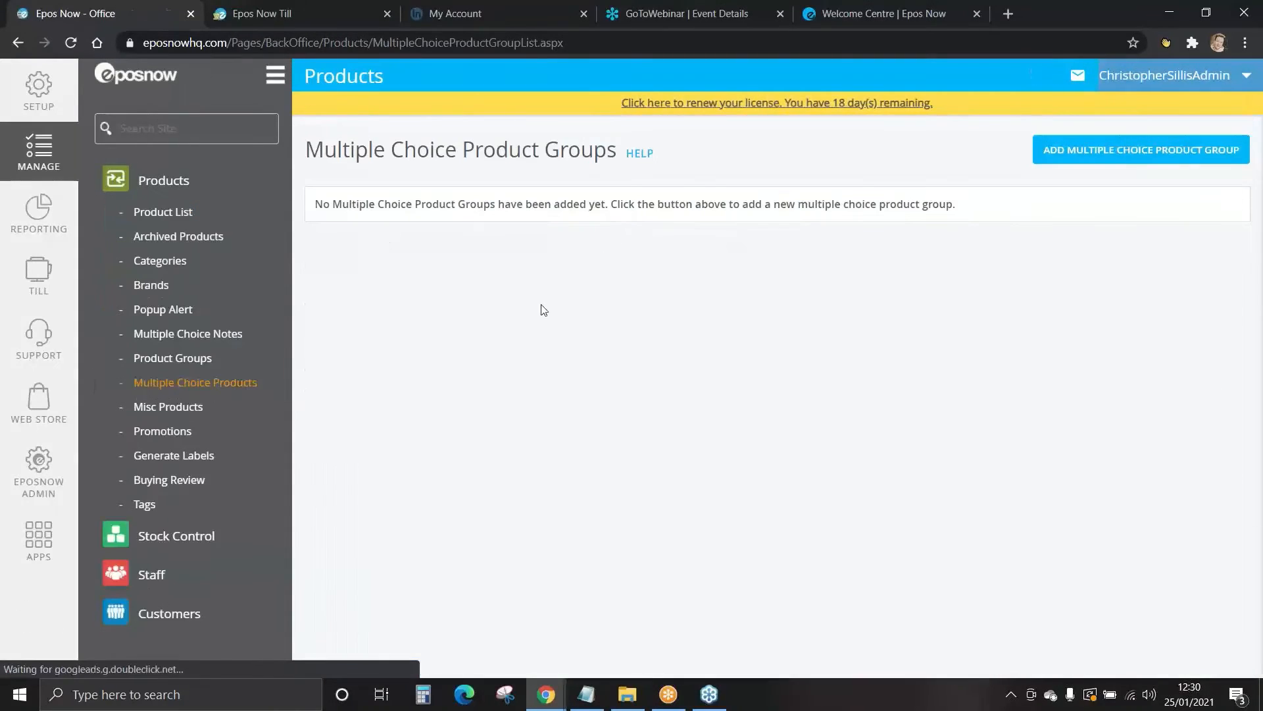
{"action": "left_click", "coordinate": [1138, 155]}
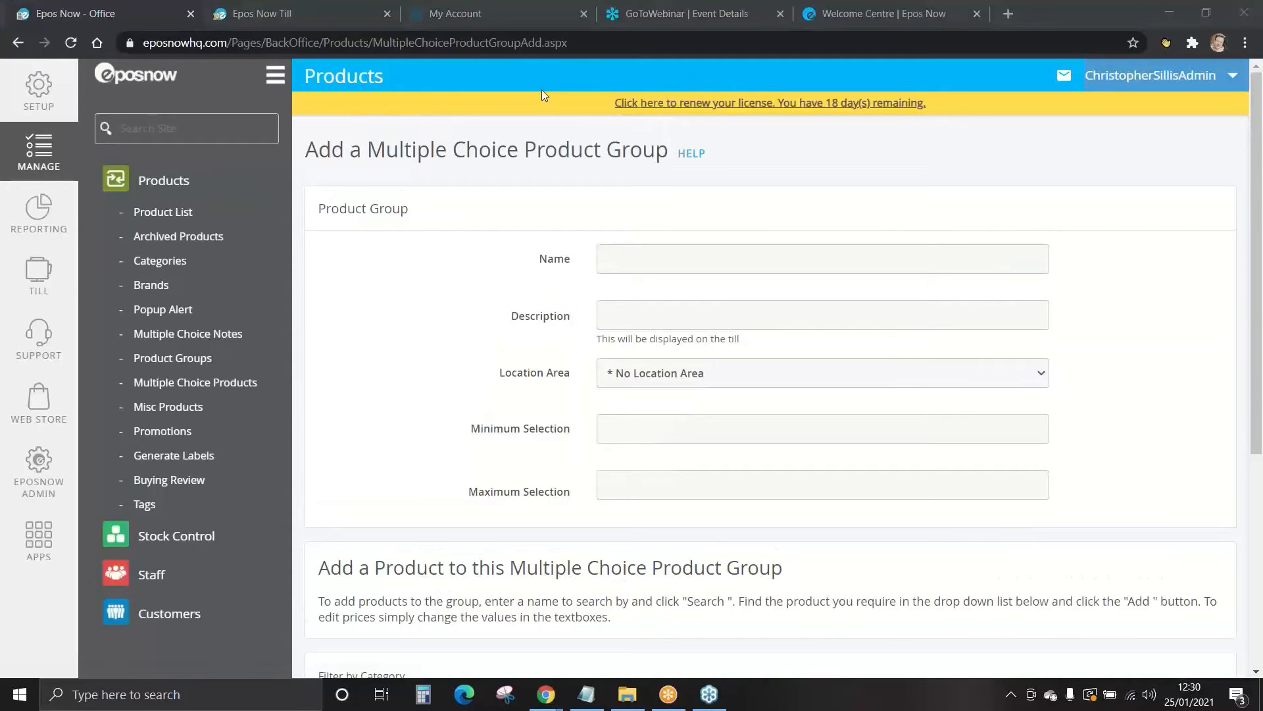
{"action": "left_click", "coordinate": [642, 269]}
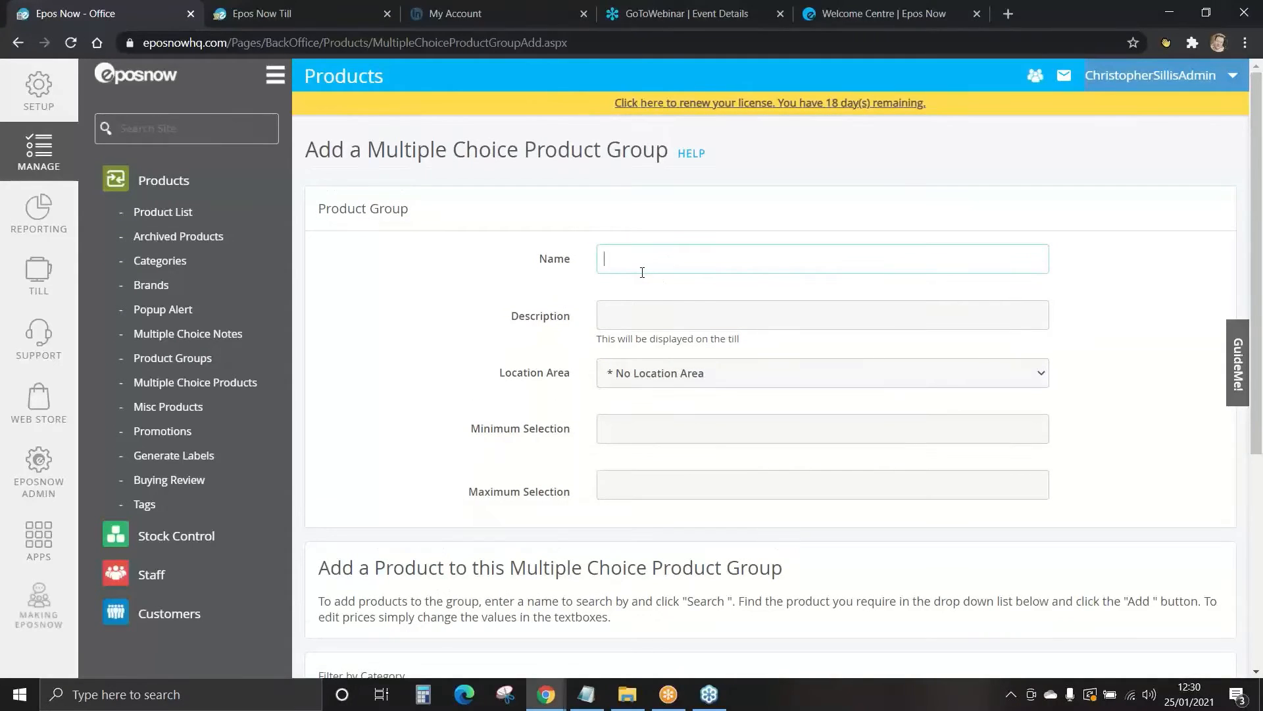
{"action": "type", "text": "burger extras"}
{"action": "left_click", "coordinate": [498, 246]}
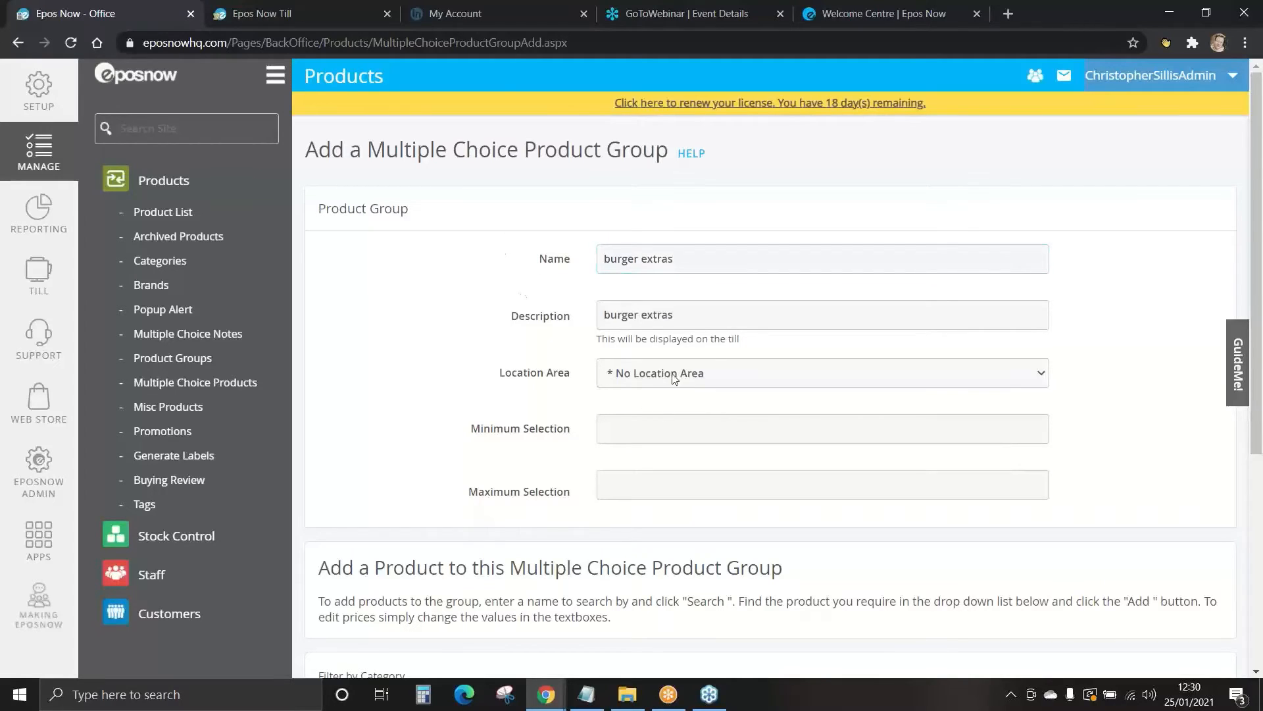
{"action": "scroll", "coordinate": [567, 392], "scroll_direction": "down", "scroll_amount": 1}
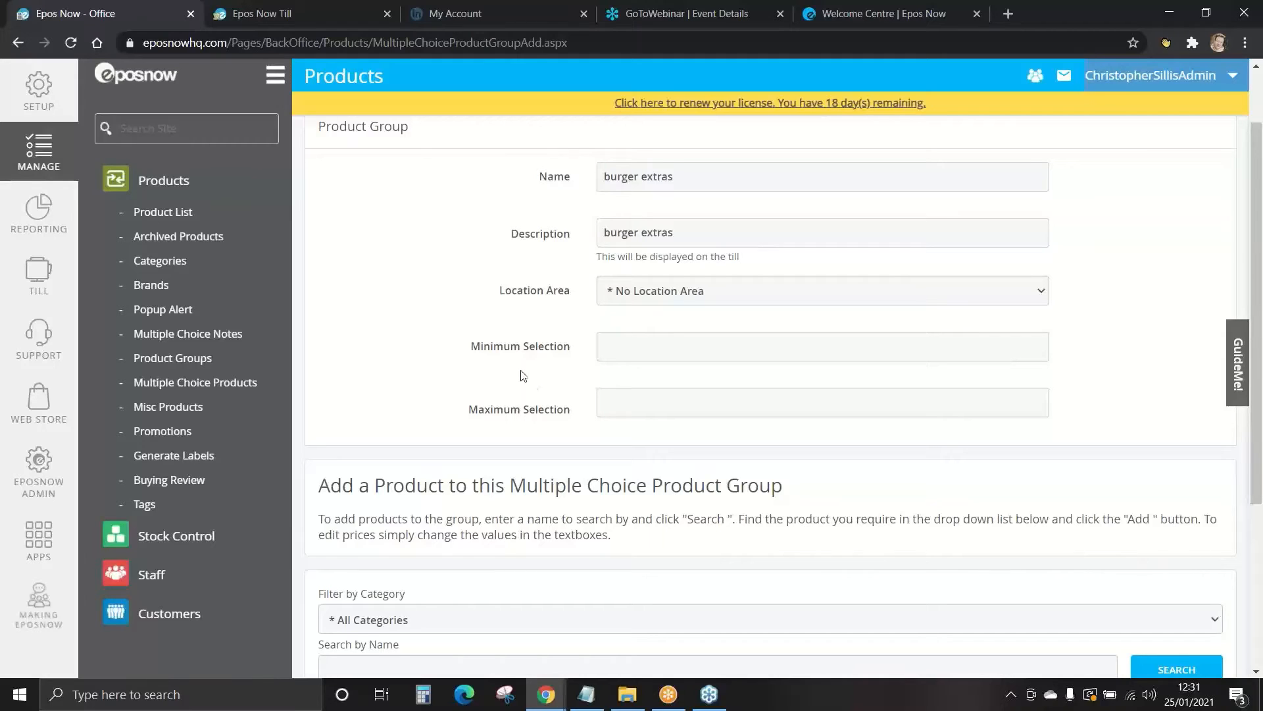
{"action": "left_click", "coordinate": [612, 409]}
{"action": "type", "text": "4"}
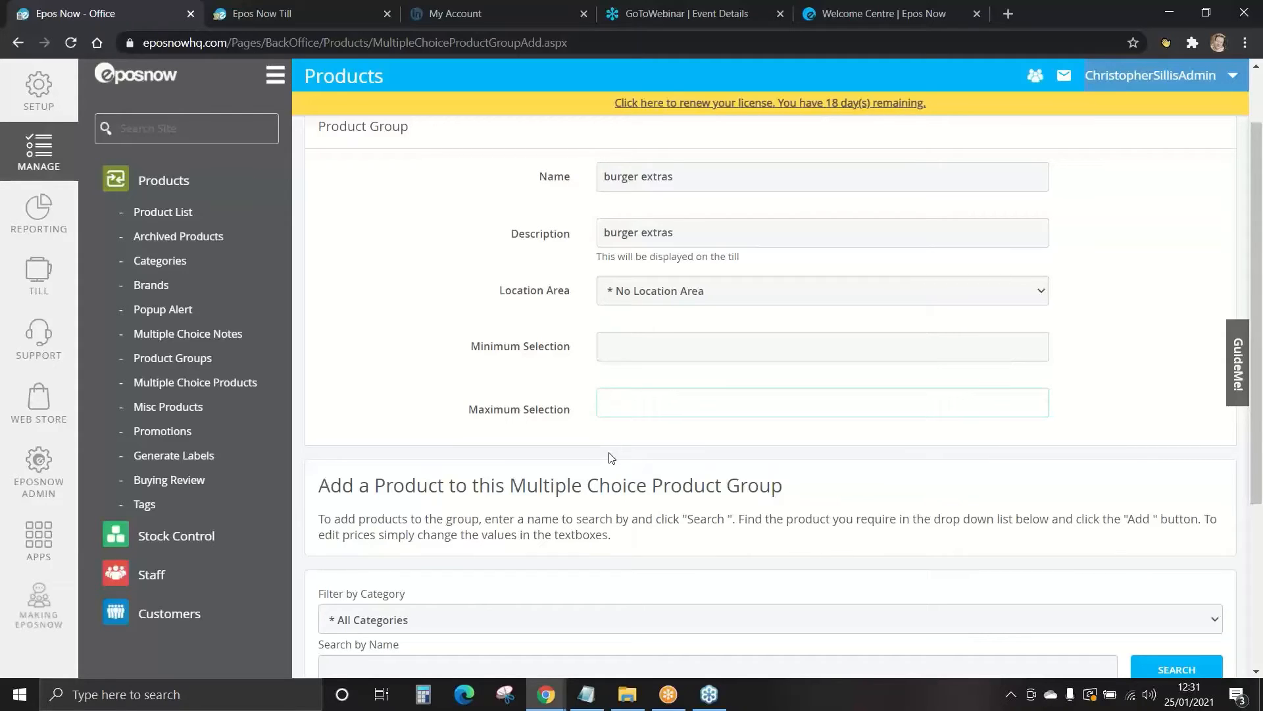
{"action": "left_click", "coordinate": [457, 419]}
- Filter the products available for the burger extras group by the Mains category
{"action": "scroll", "coordinate": [459, 418], "scroll_direction": "down", "scroll_amount": 2}
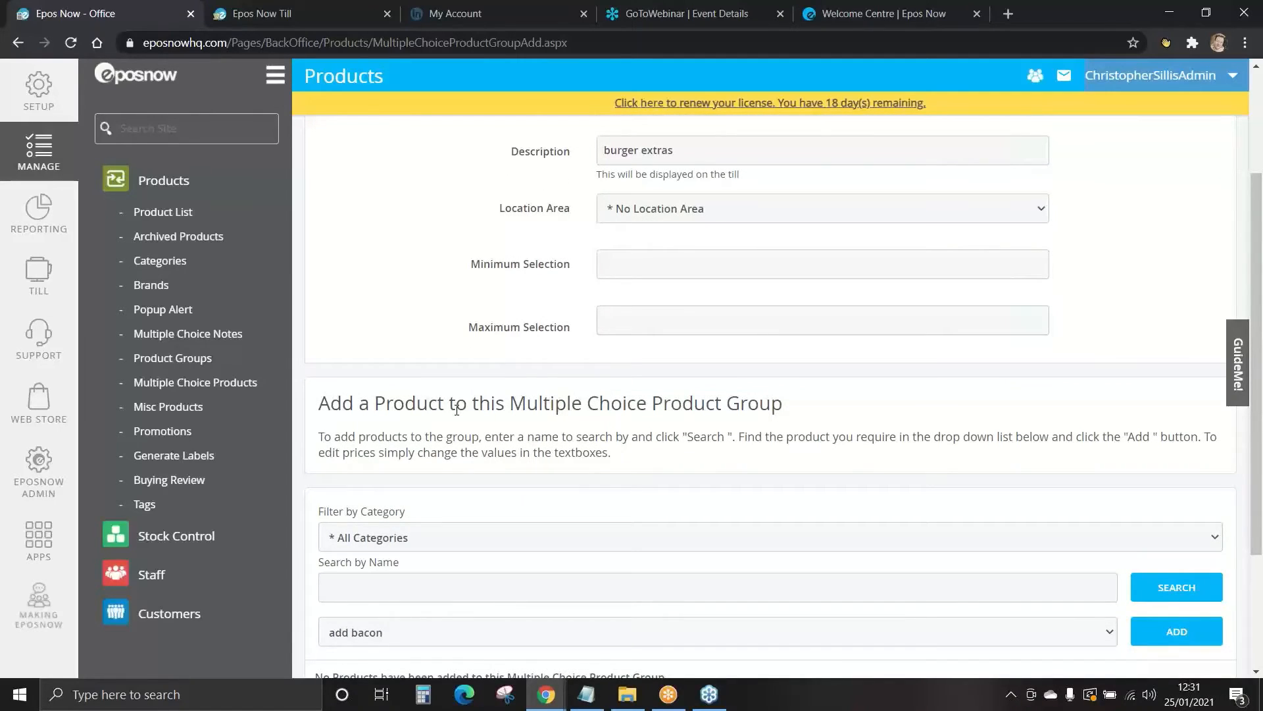
{"action": "scroll", "coordinate": [547, 496], "scroll_direction": "down", "scroll_amount": 2}
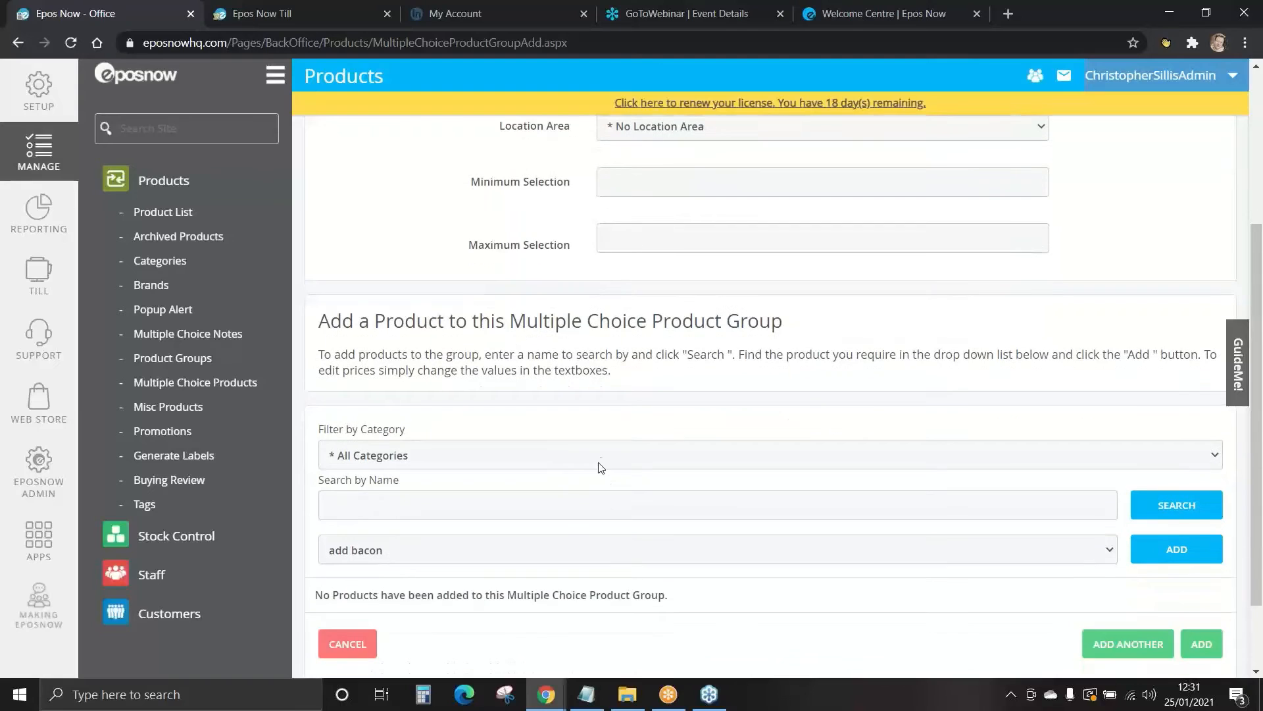
{"action": "left_click", "coordinate": [504, 458]}
{"action": "left_click", "coordinate": [379, 506]}
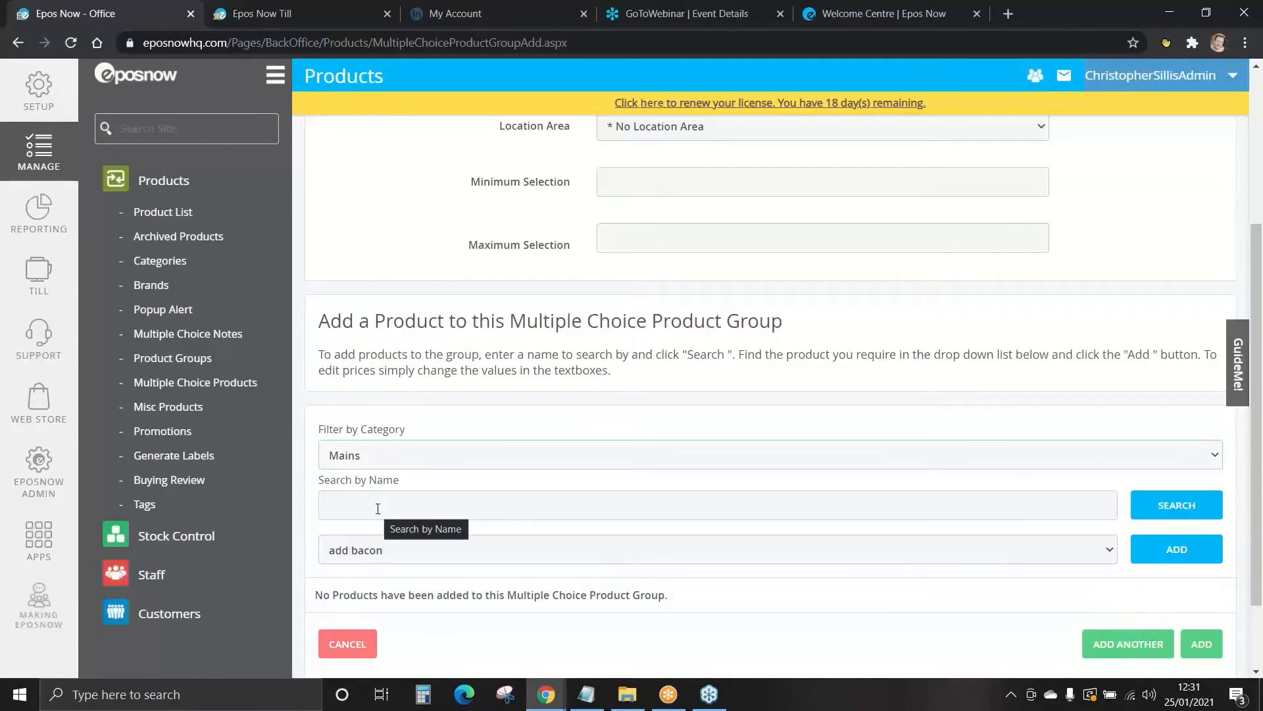
- Include "add bacon" and "add cheese" in the burger extras group and save the new group
{"action": "scroll", "coordinate": [543, 497], "scroll_direction": "down", "scroll_amount": 2}
{"action": "left_click", "coordinate": [539, 472]}
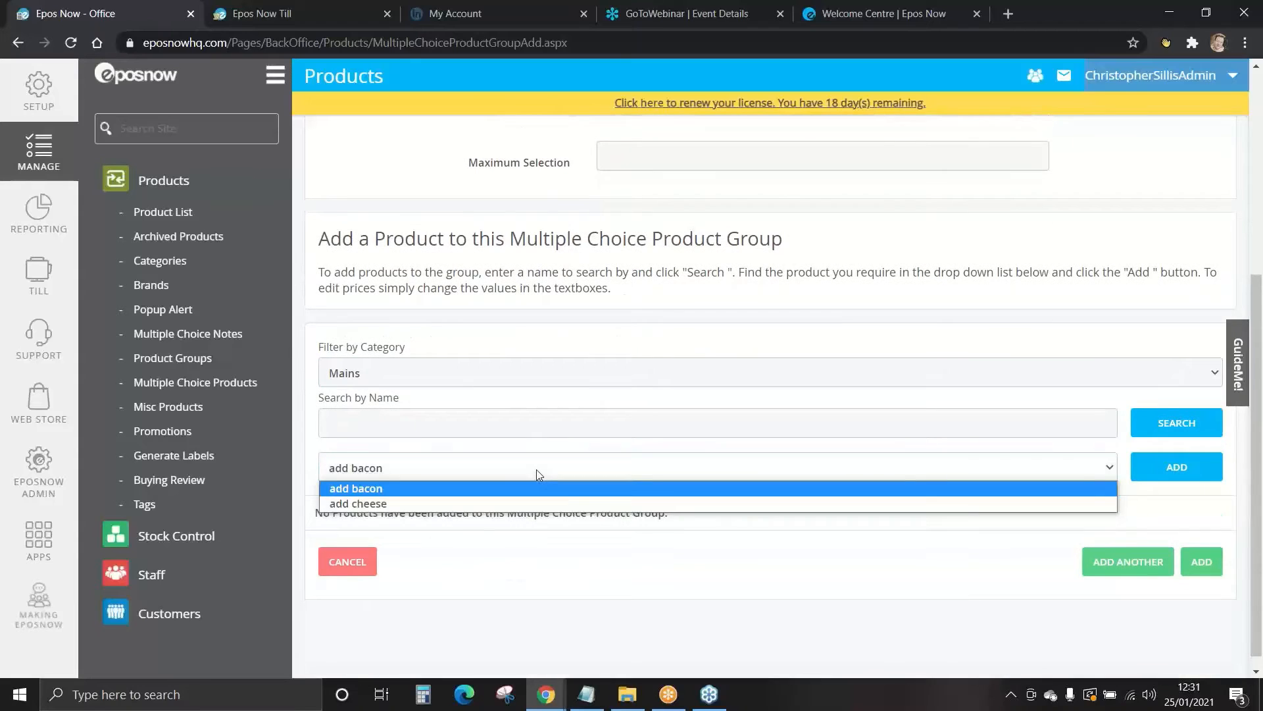
{"action": "left_click", "coordinate": [425, 471]}
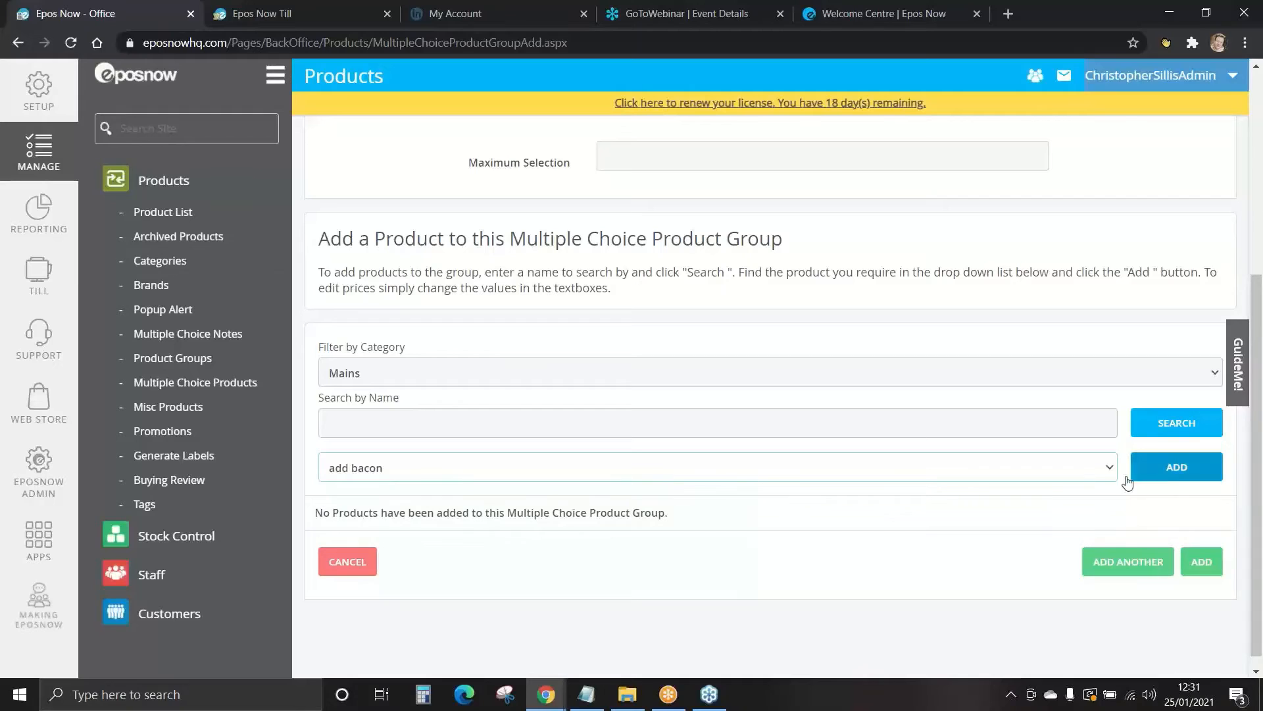
{"action": "left_click", "coordinate": [1176, 466]}
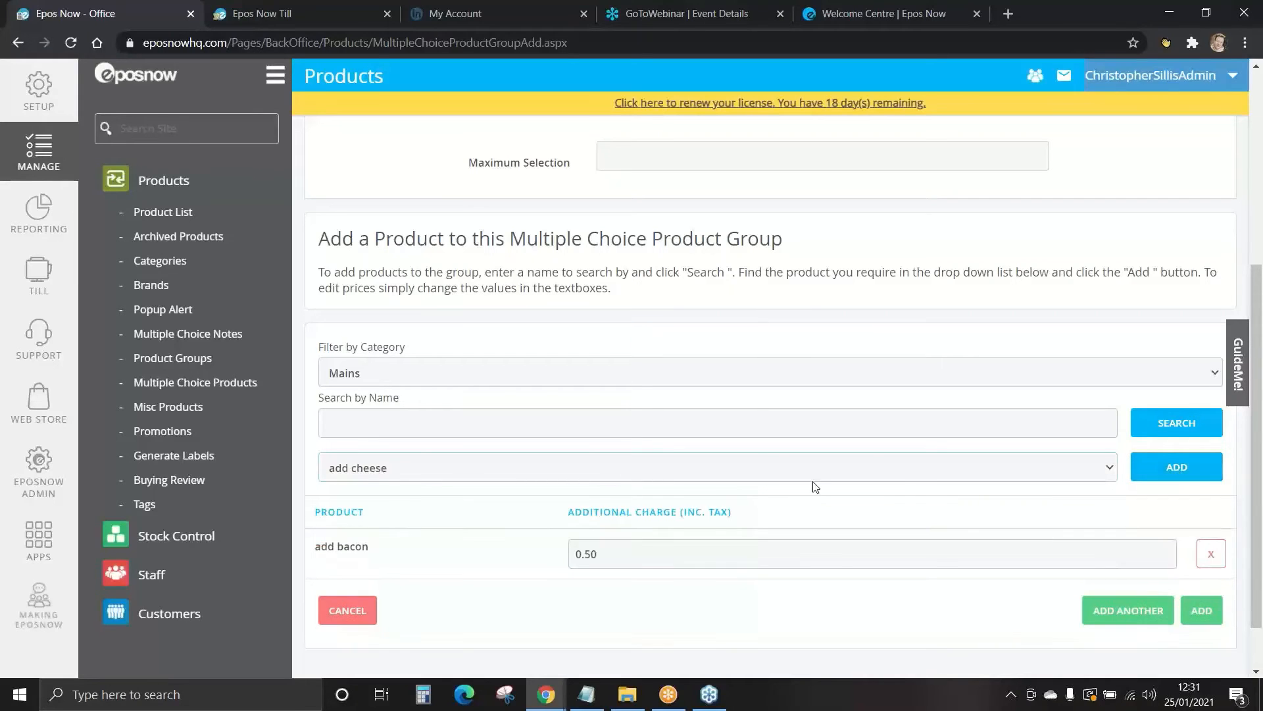
{"action": "left_click", "coordinate": [1176, 466]}
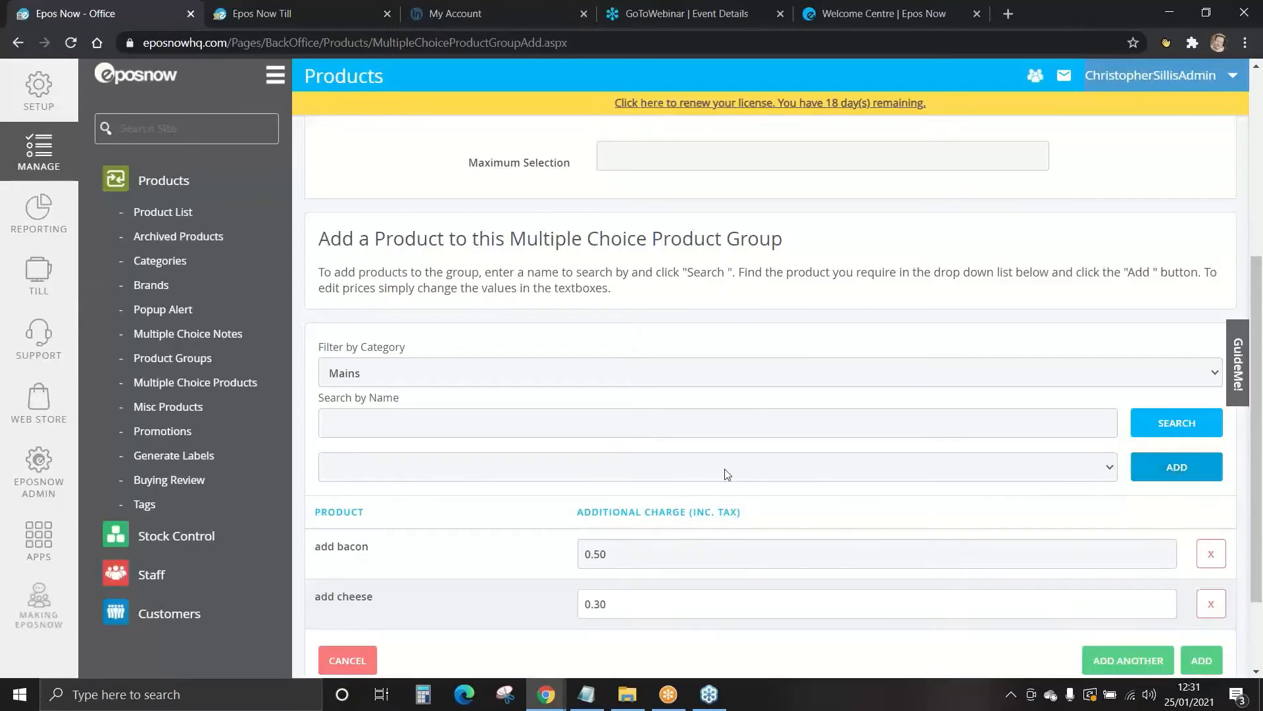
{"action": "scroll", "coordinate": [649, 617], "scroll_direction": "down", "scroll_amount": 2}
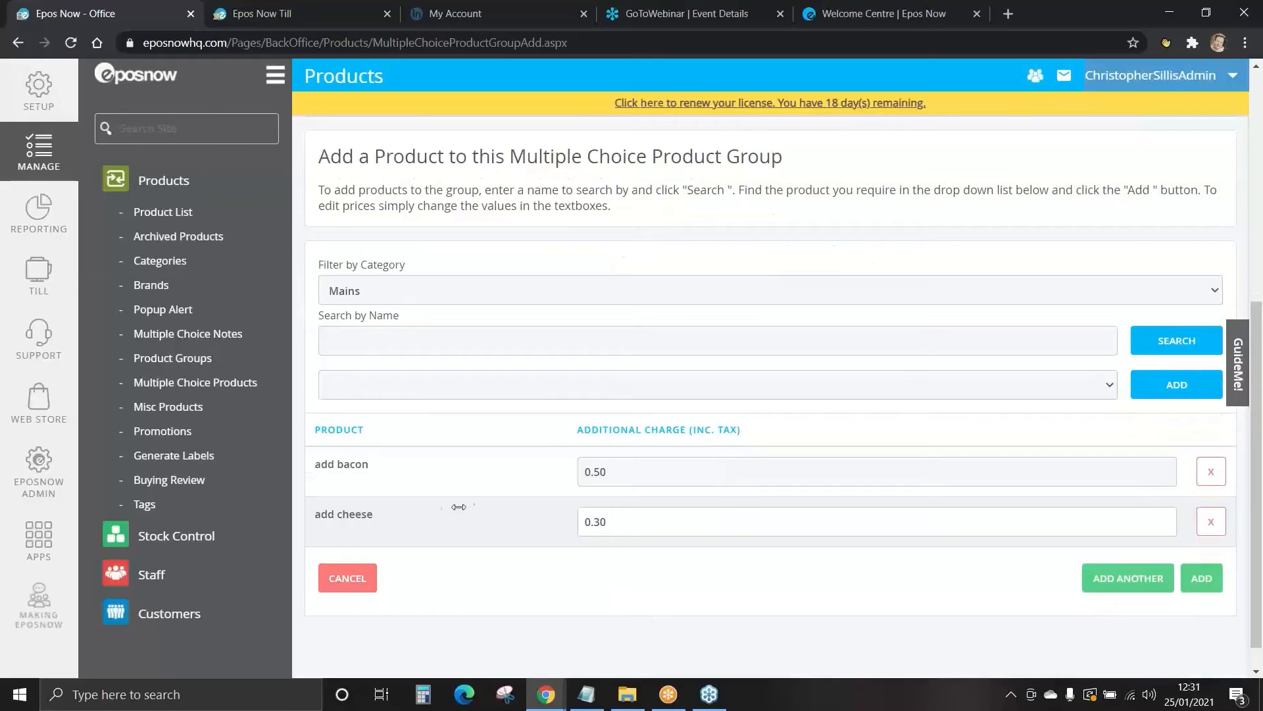
{"action": "left_click", "coordinate": [646, 469]}
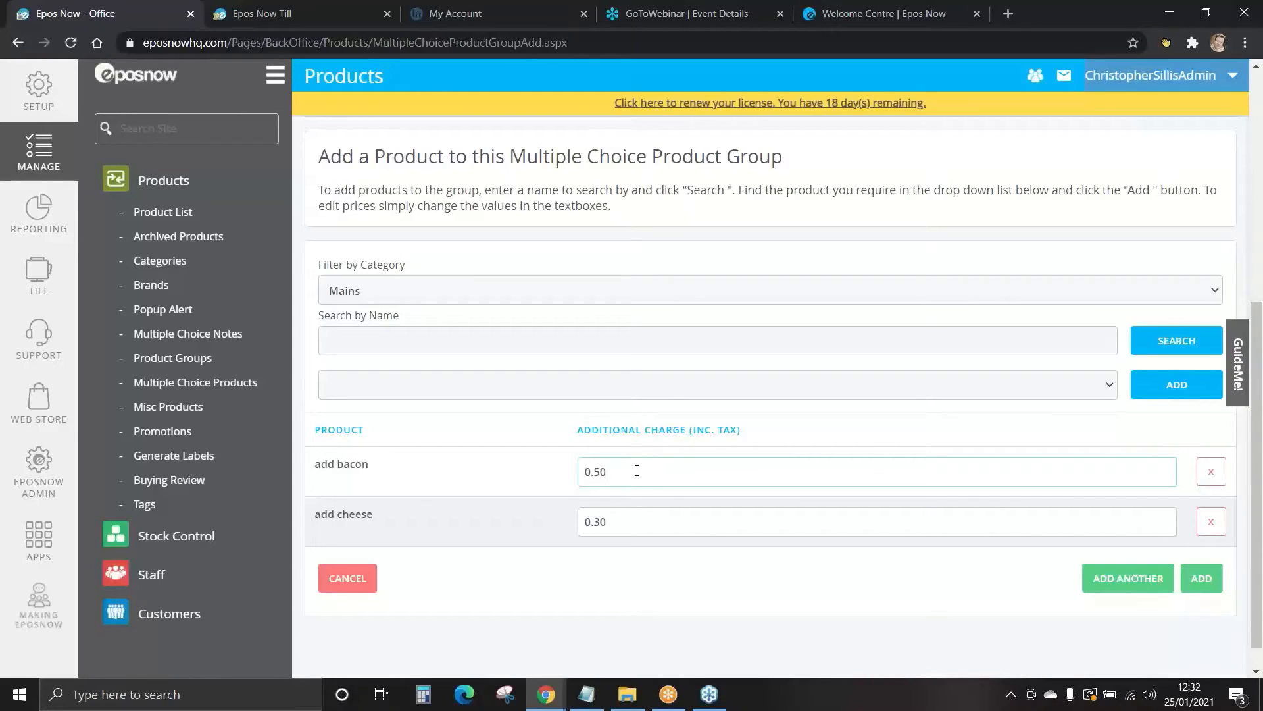
{"action": "left_click", "coordinate": [1202, 581]}
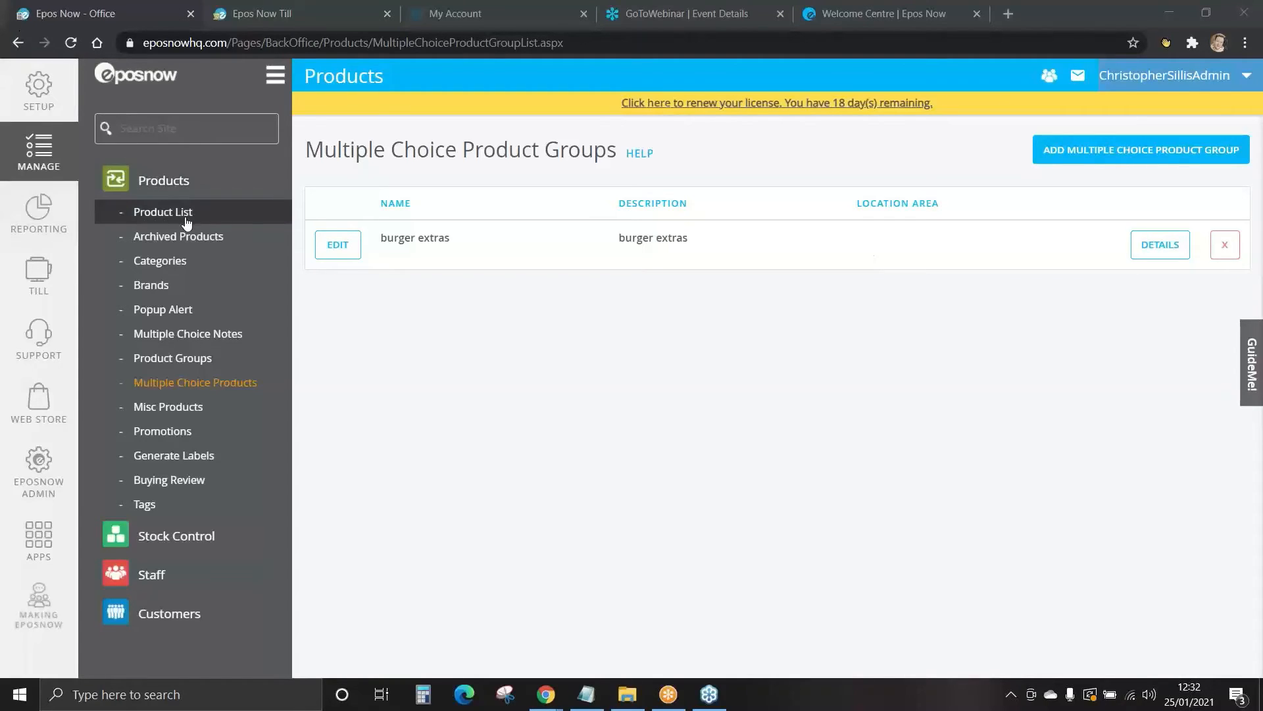
- Attach the burger extras multiple choice product group to the Cheeseburger in its advanced options and save the setting
{"action": "left_click", "coordinate": [166, 219]}
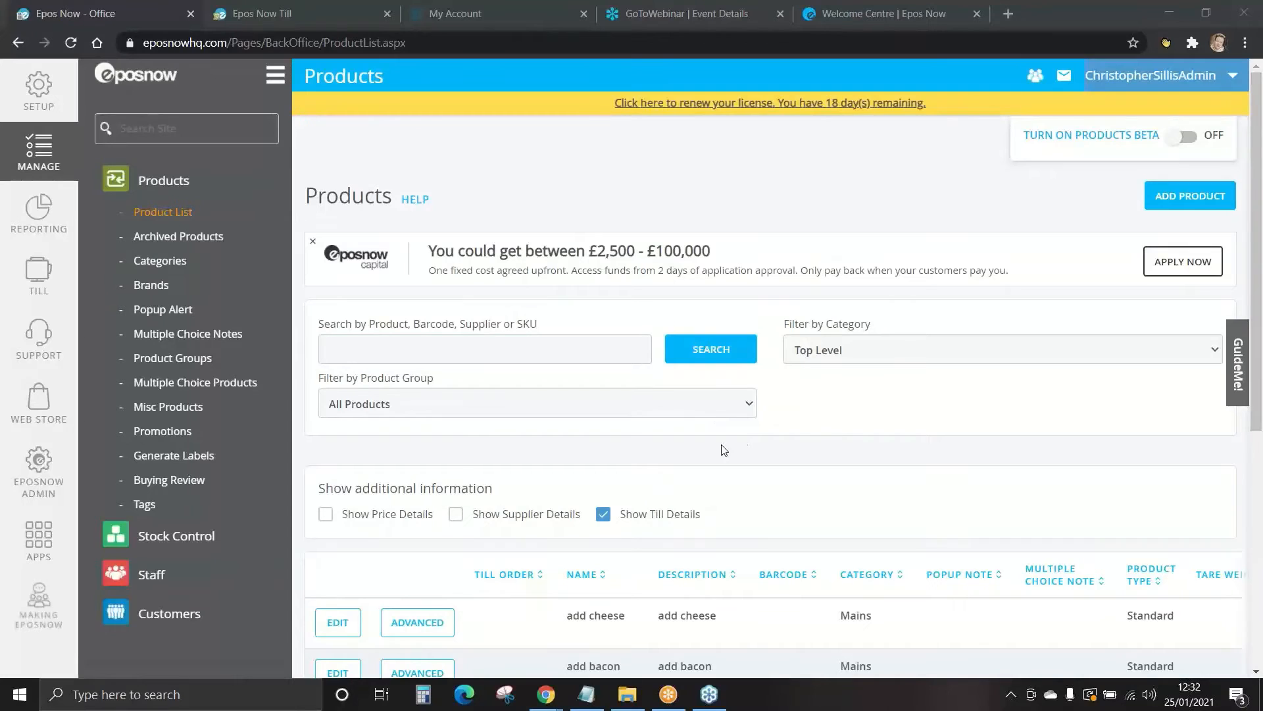
{"action": "scroll", "coordinate": [723, 450], "scroll_direction": "down", "scroll_amount": 4}
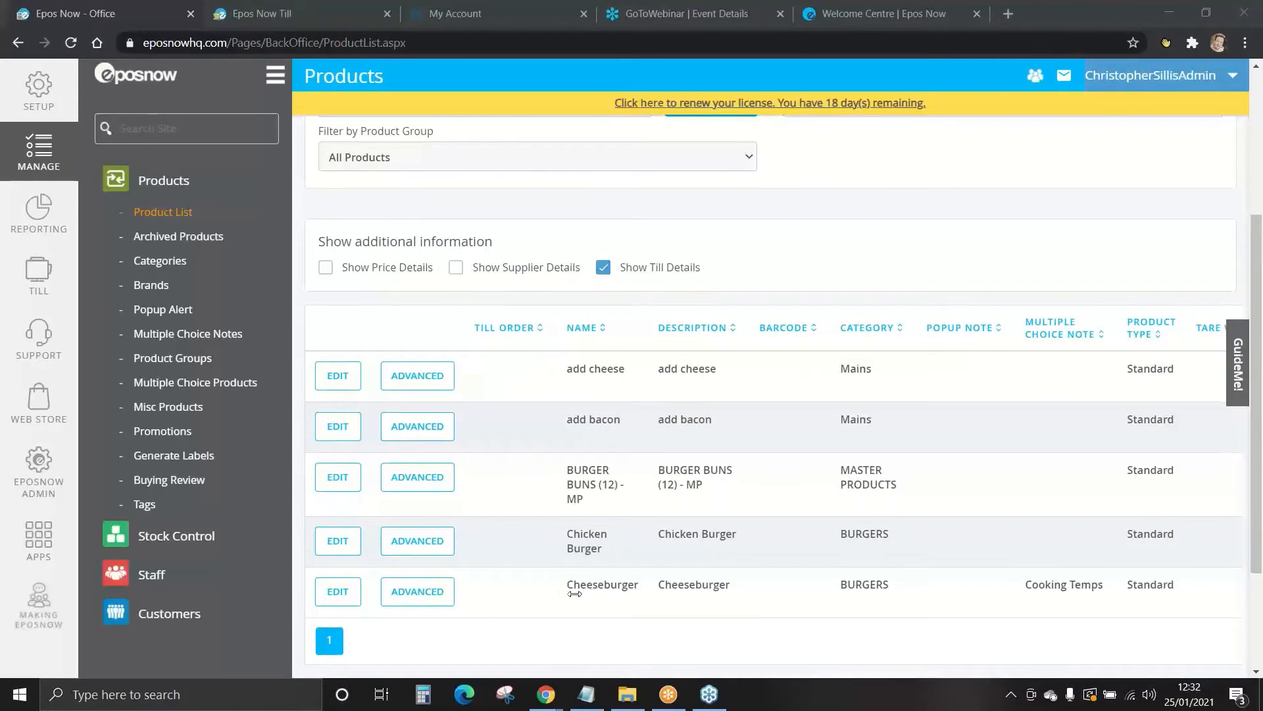
{"action": "left_click", "coordinate": [418, 593]}
{"action": "left_click", "coordinate": [417, 593]}
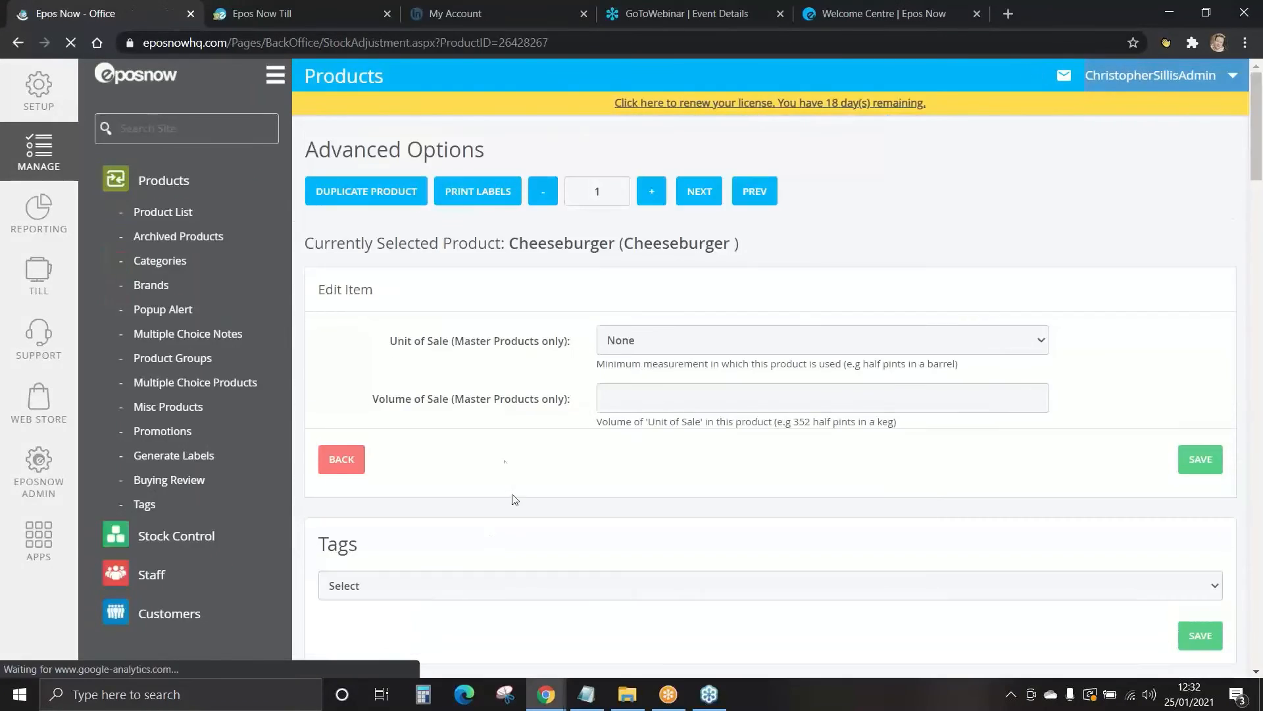
{"action": "scroll", "coordinate": [530, 398], "scroll_direction": "down", "scroll_amount": 20}
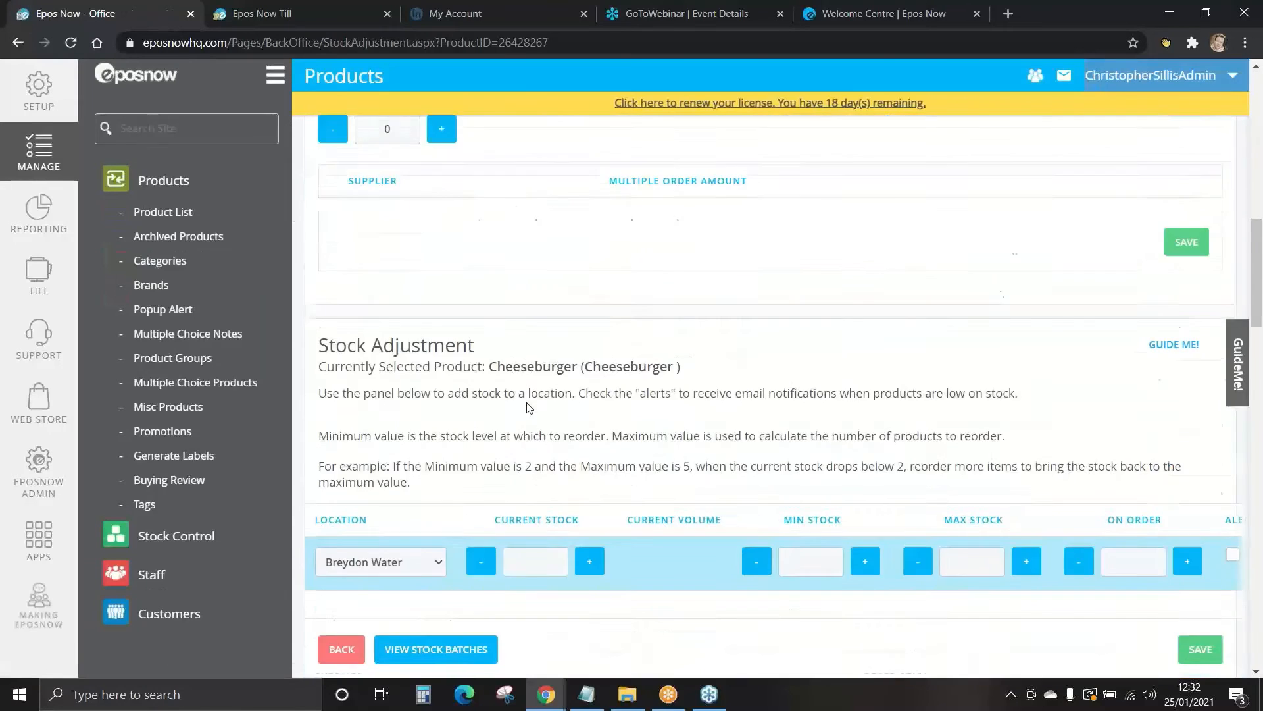
{"action": "scroll", "coordinate": [528, 411], "scroll_direction": "down", "scroll_amount": 15}
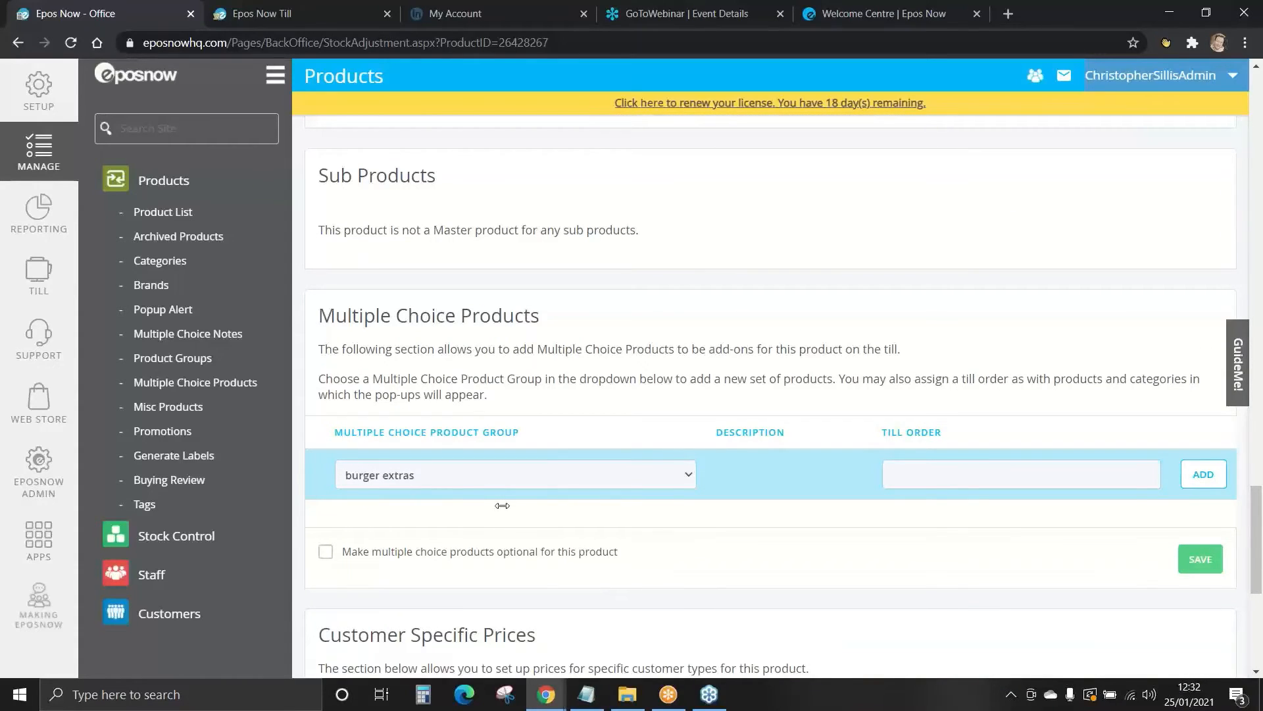
{"action": "left_click", "coordinate": [1203, 481]}
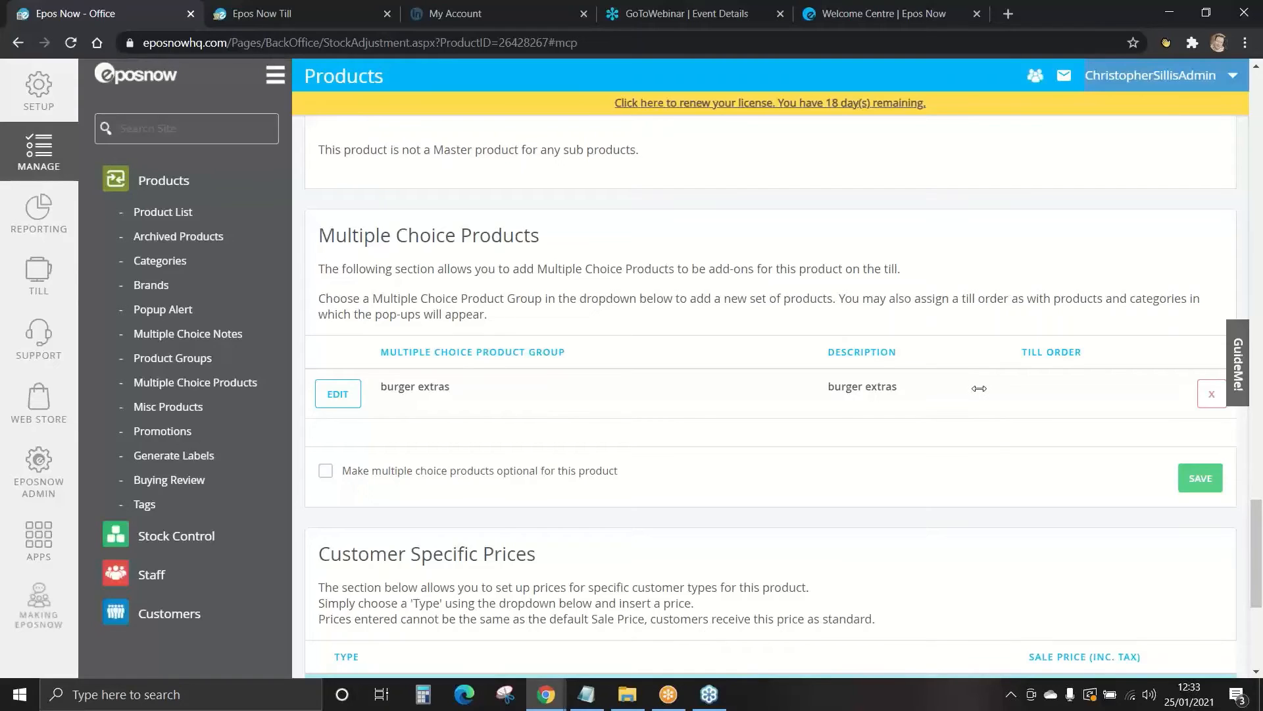
{"action": "left_click", "coordinate": [1200, 480]}
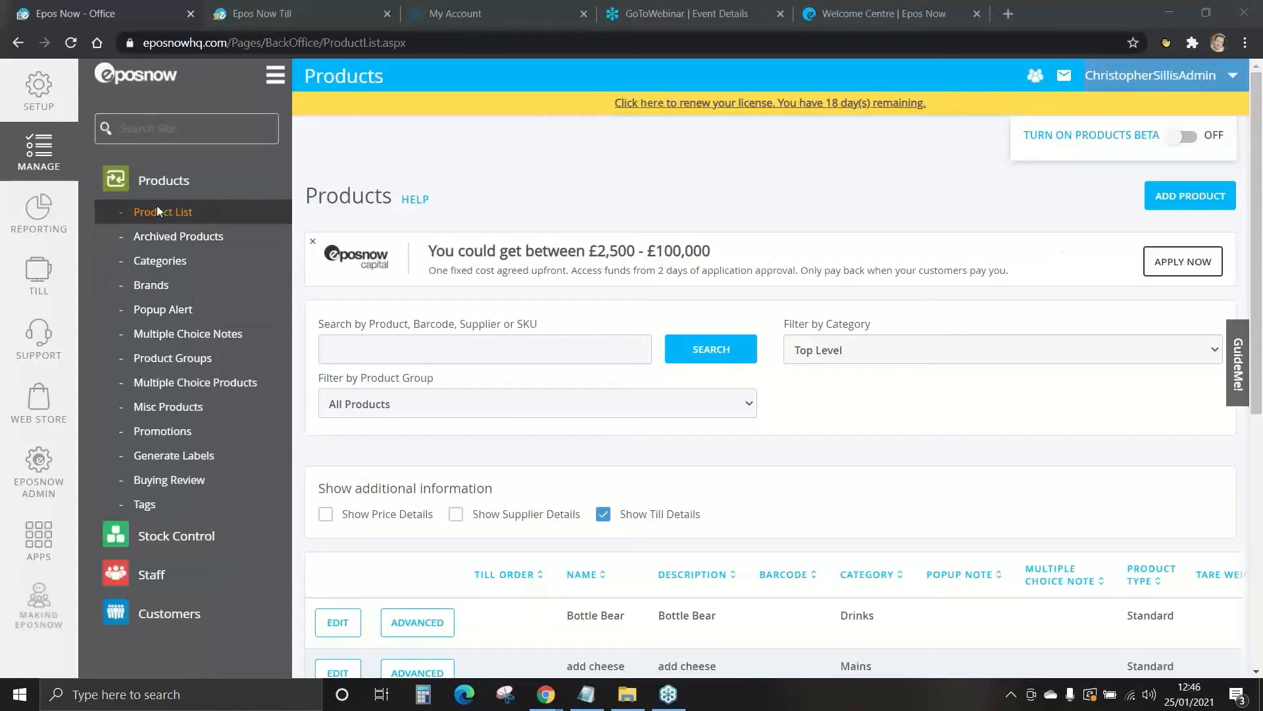
- Start a new popup note named "Challenge 25" with the message "Check for ID"
{"action": "left_click", "coordinate": [163, 317]}
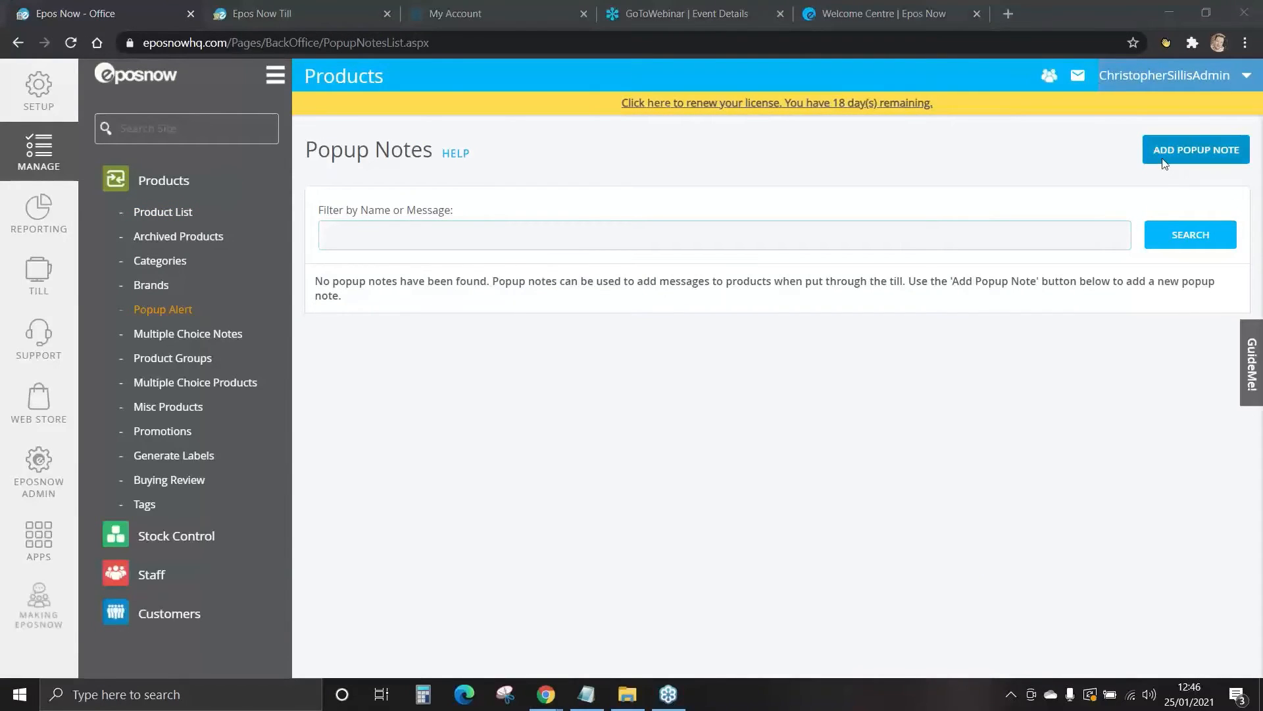
{"action": "left_click", "coordinate": [1198, 150]}
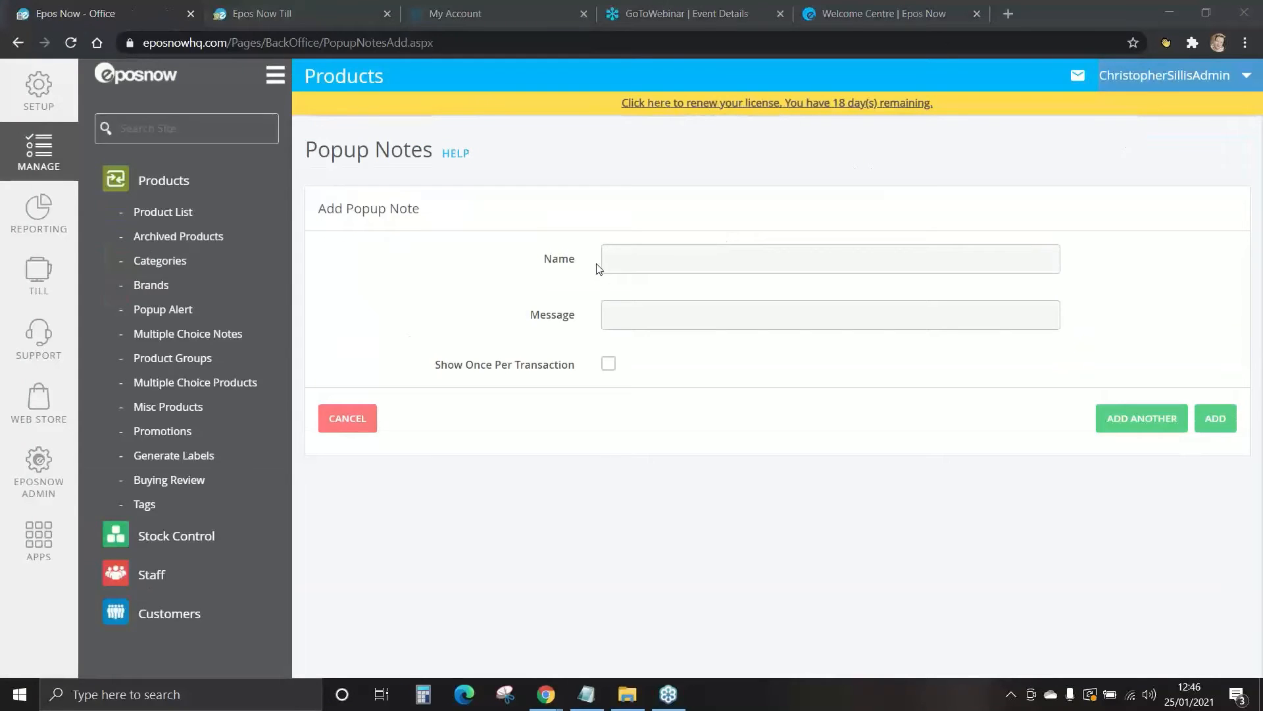
{"action": "left_click", "coordinate": [715, 261]}
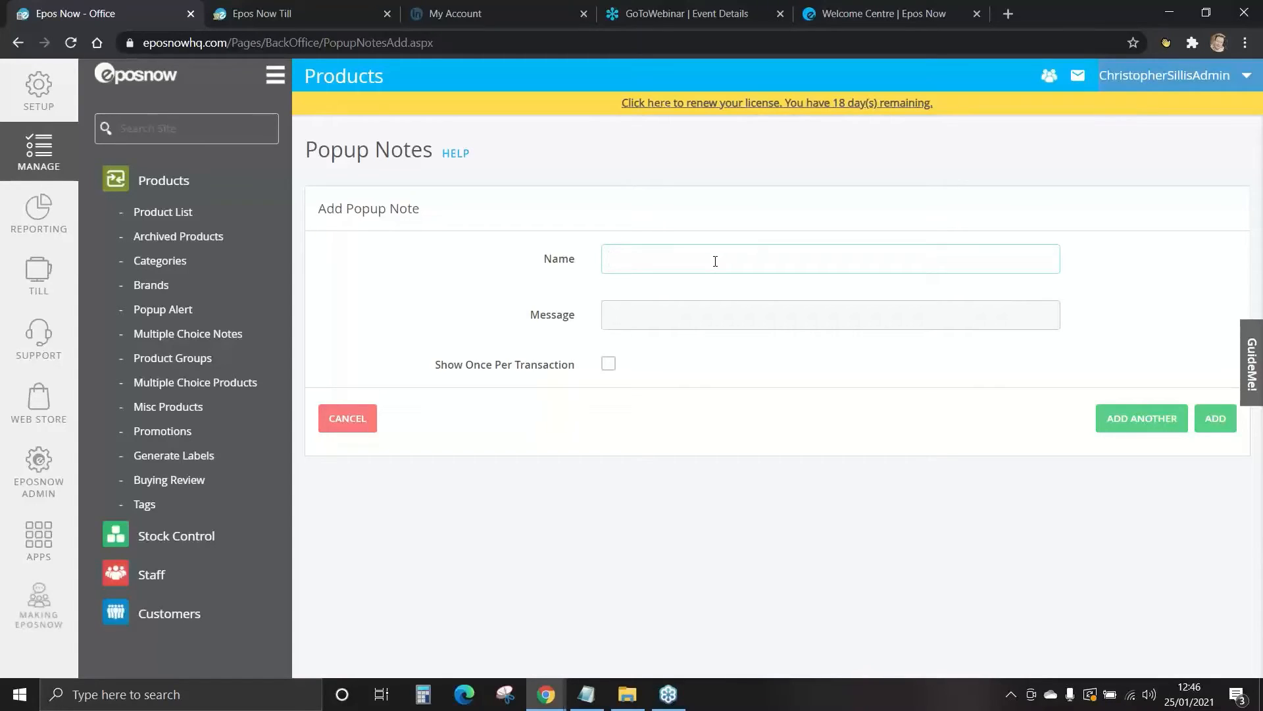
{"action": "type", "text": "Challenge 25"}
{"action": "left_click", "coordinate": [676, 318]}
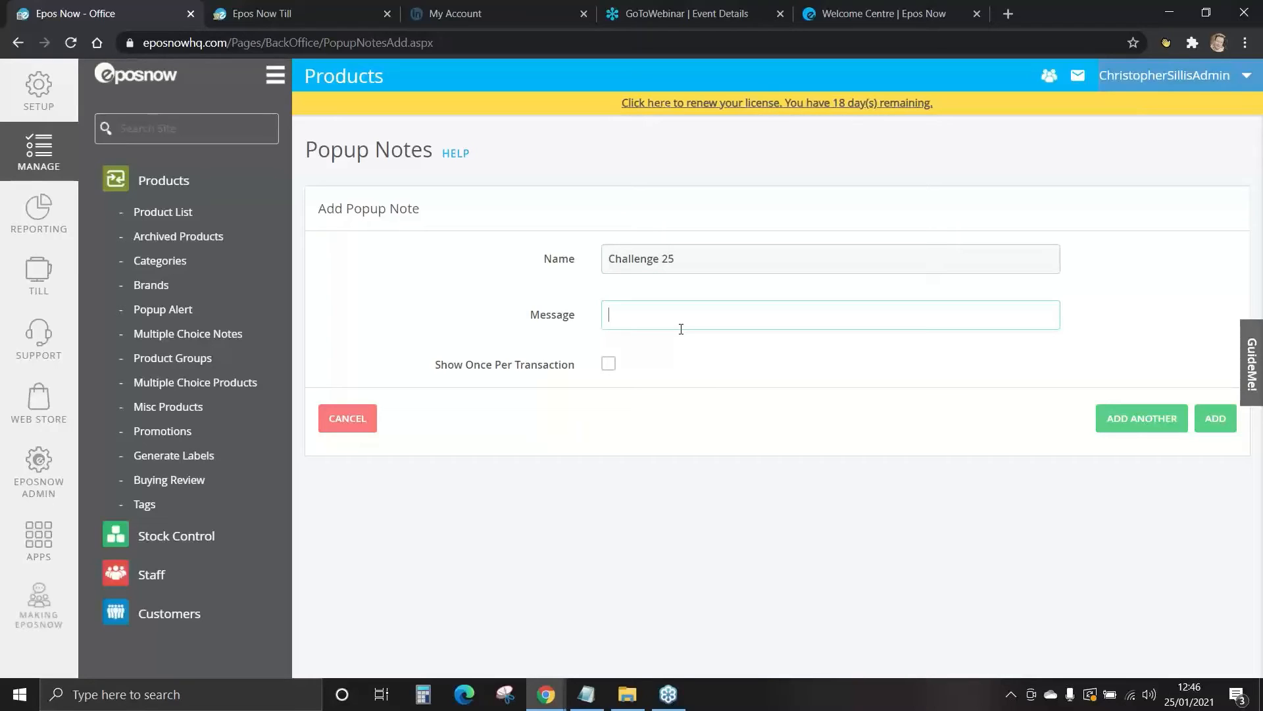
{"action": "type", "text": "Check for ID"}
- Set the Challenge 25 popup note to show once per transaction and add it
{"action": "left_click", "coordinate": [492, 275]}
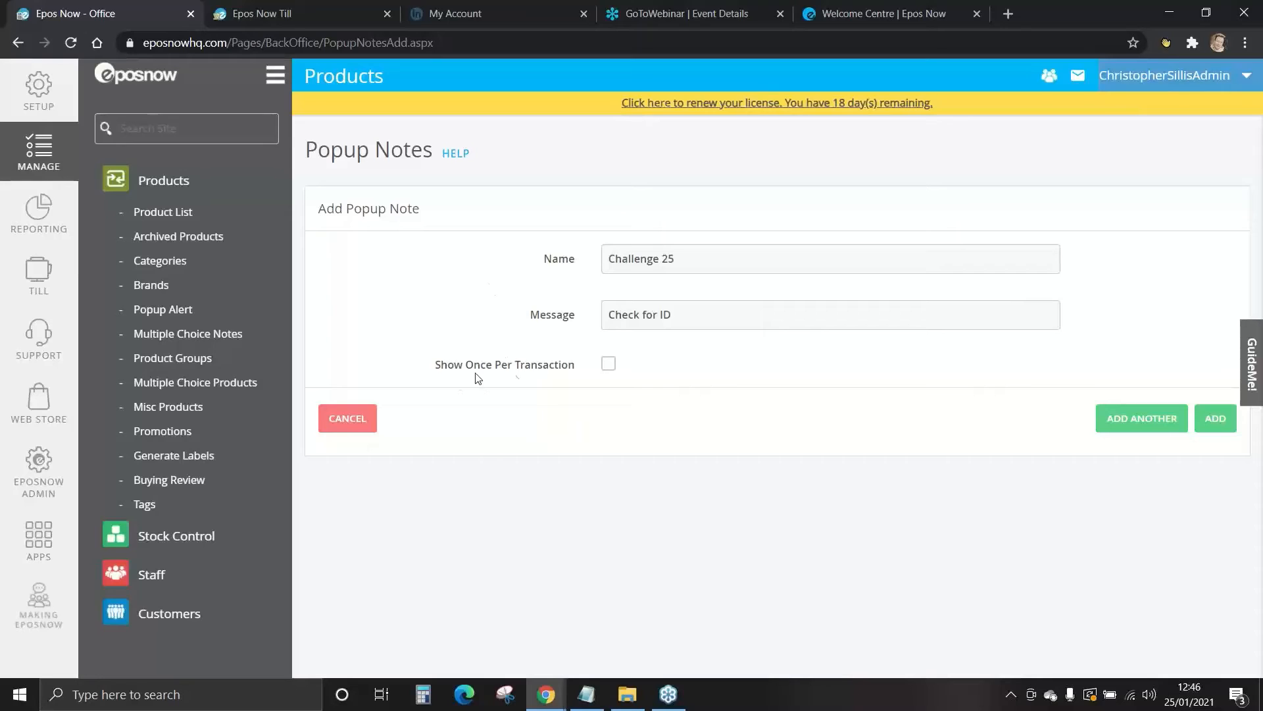
{"action": "left_click", "coordinate": [610, 373]}
{"action": "left_click", "coordinate": [1217, 420]}
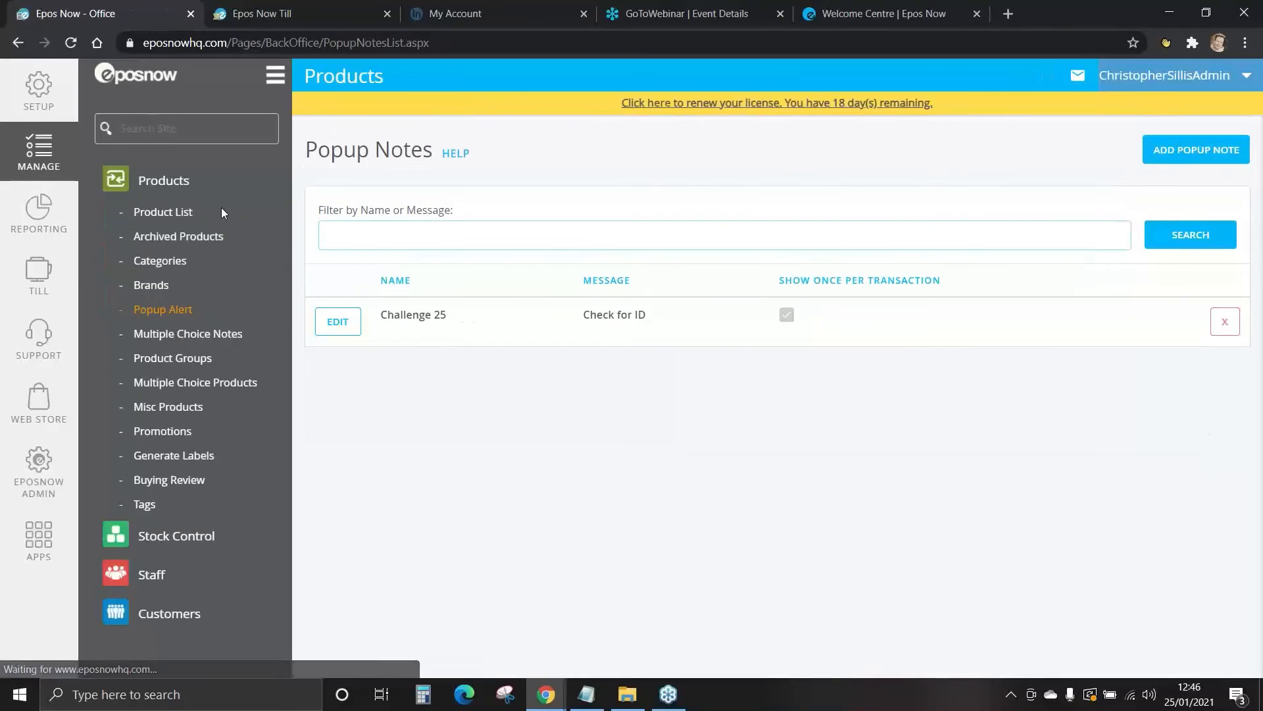
- Assign the Challenge 25 popup note to the Bottle Bear product in the product list and save the change
{"action": "left_click", "coordinate": [170, 222]}
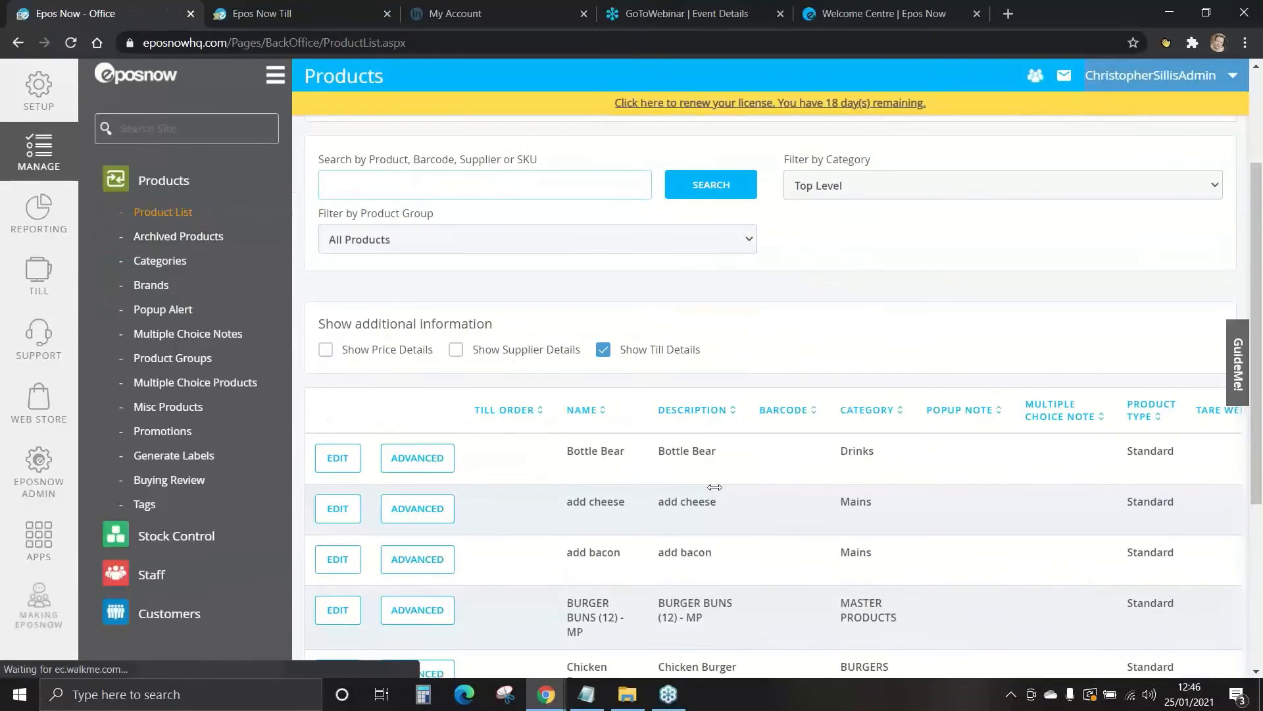
{"action": "scroll", "coordinate": [715, 487], "scroll_direction": "down", "scroll_amount": 4}
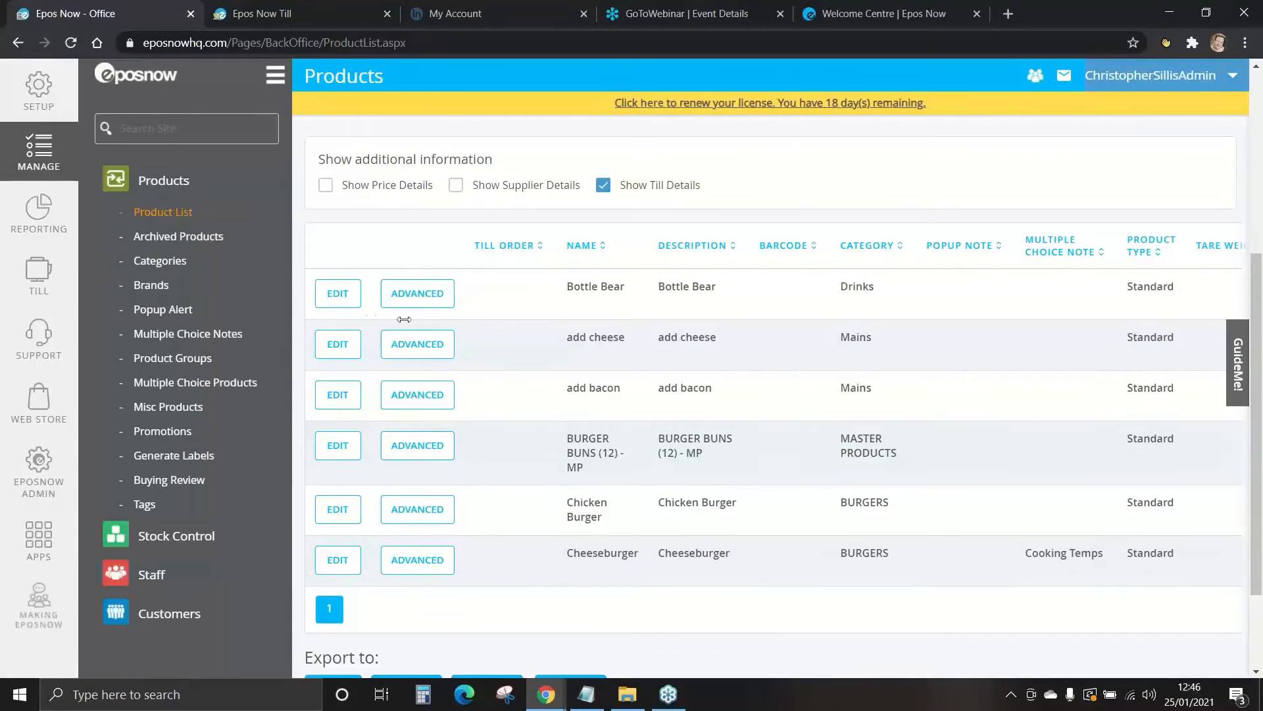
{"action": "left_click", "coordinate": [338, 294]}
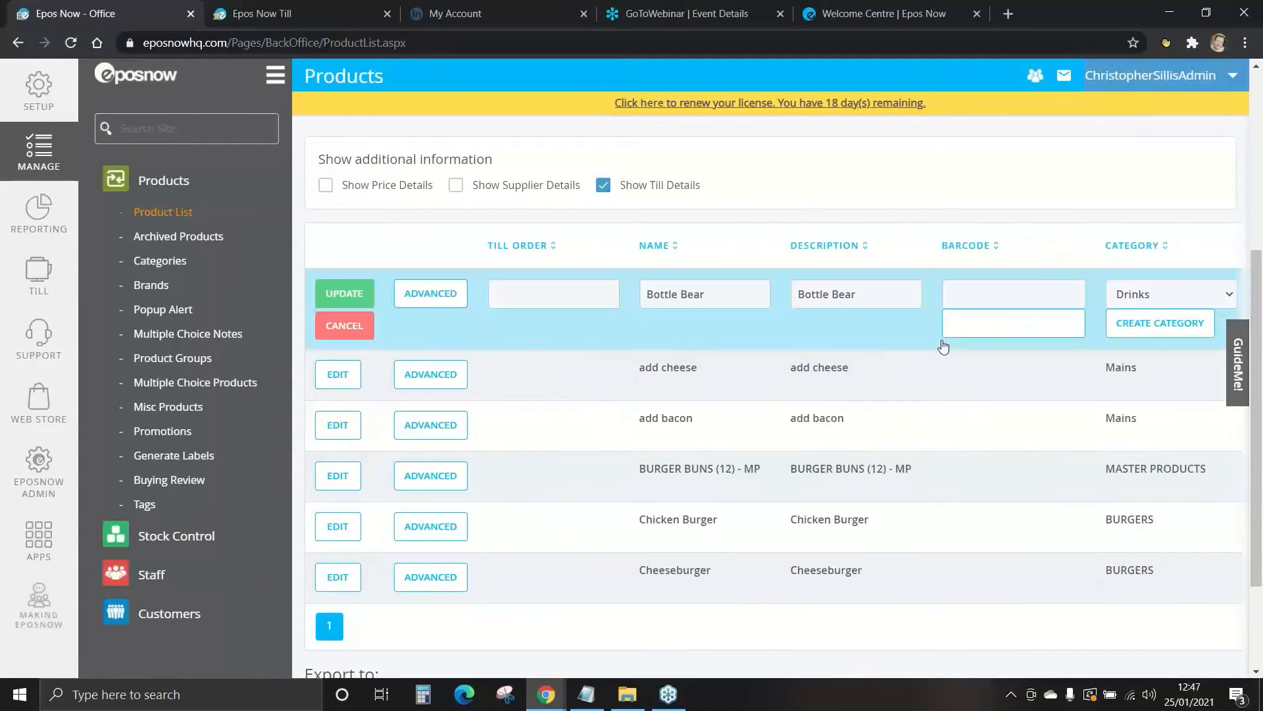
{"action": "left_click_drag", "start_coordinate": [854, 313], "coordinate": [532, 327]}
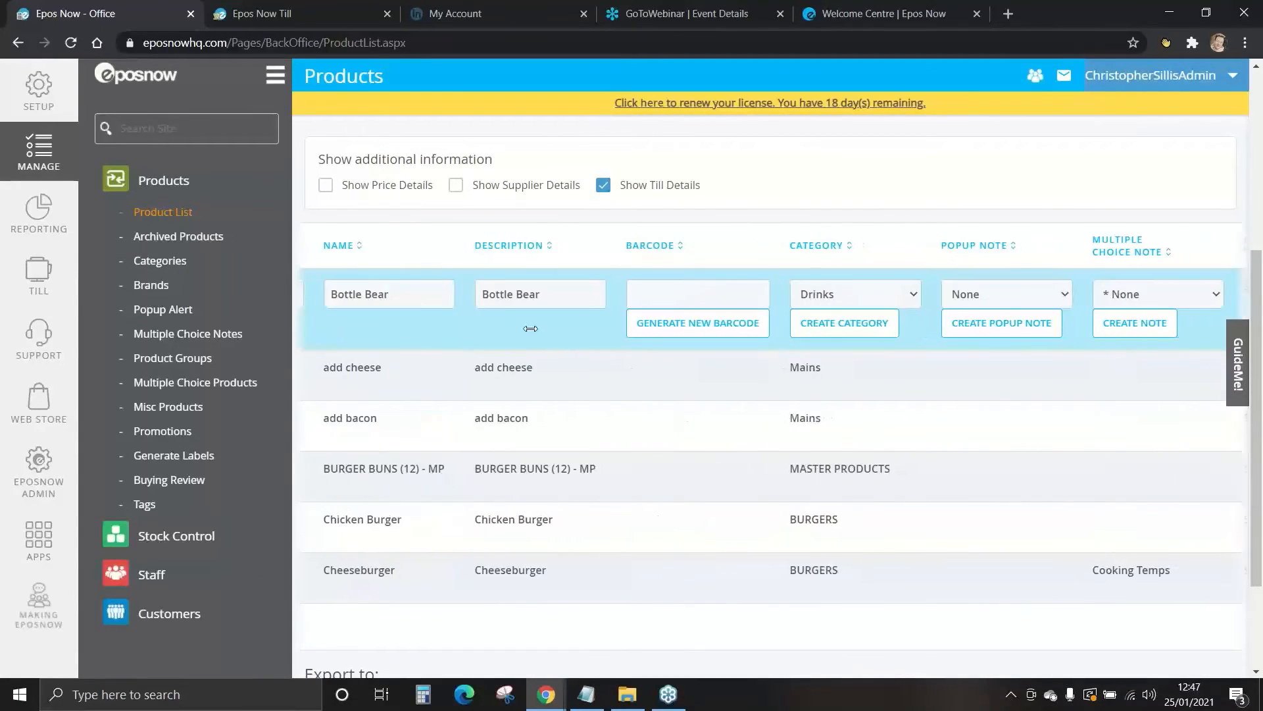
{"action": "left_click", "coordinate": [980, 294]}
{"action": "left_click", "coordinate": [981, 333]}
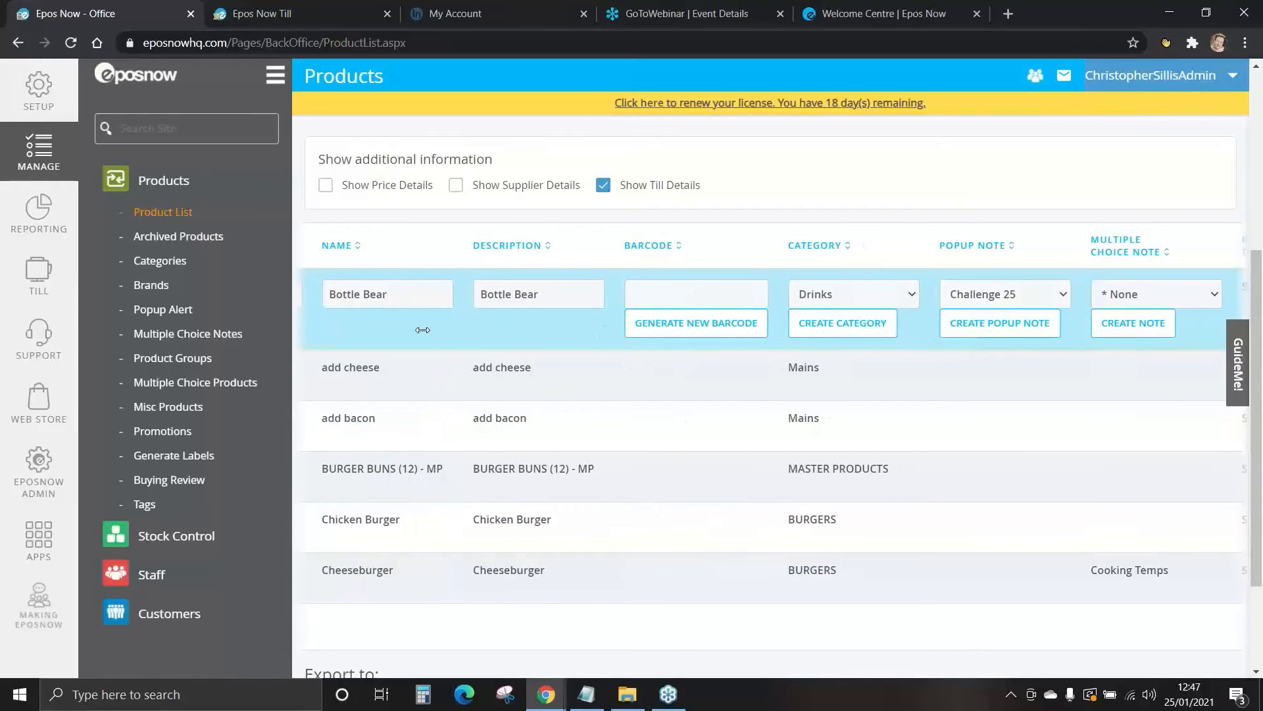
{"action": "left_click_drag", "start_coordinate": [421, 329], "coordinate": [855, 325]}
{"action": "left_click", "coordinate": [347, 296]}
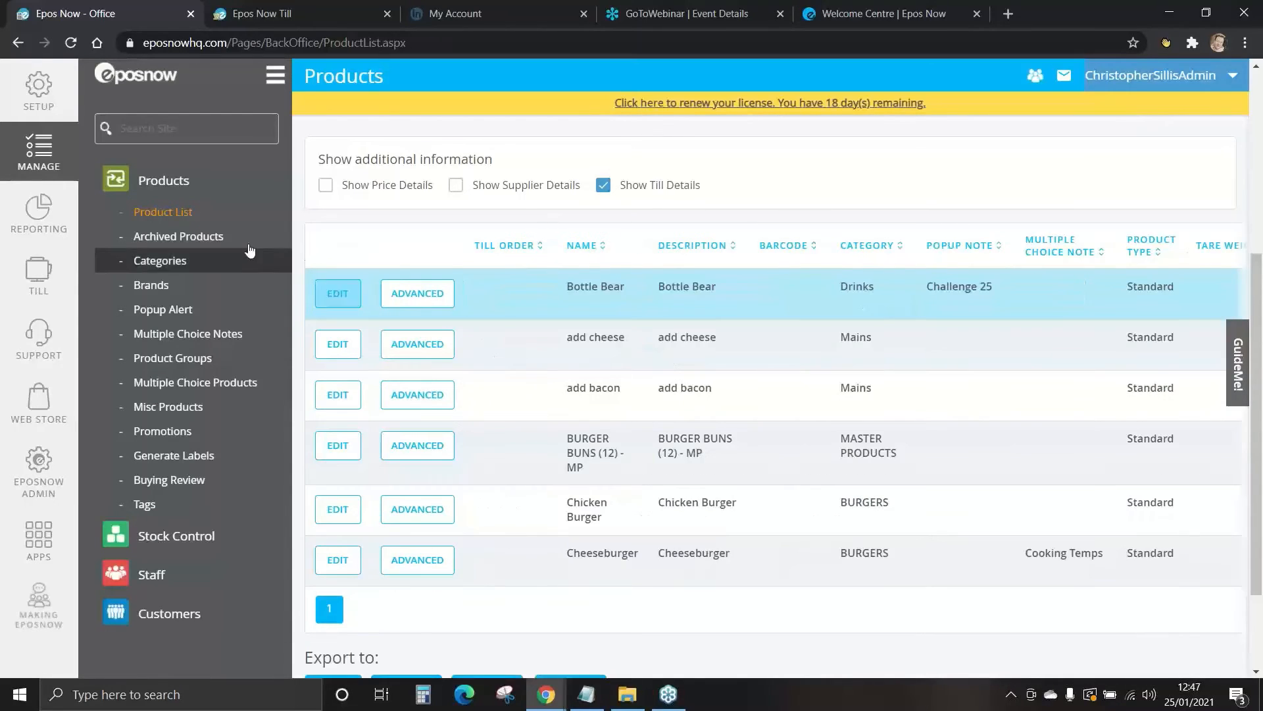
- Open a new product form and examine its popup note and multiple choice note settings
{"action": "scroll", "coordinate": [1262, 212], "scroll_direction": "up", "scroll_amount": 5}
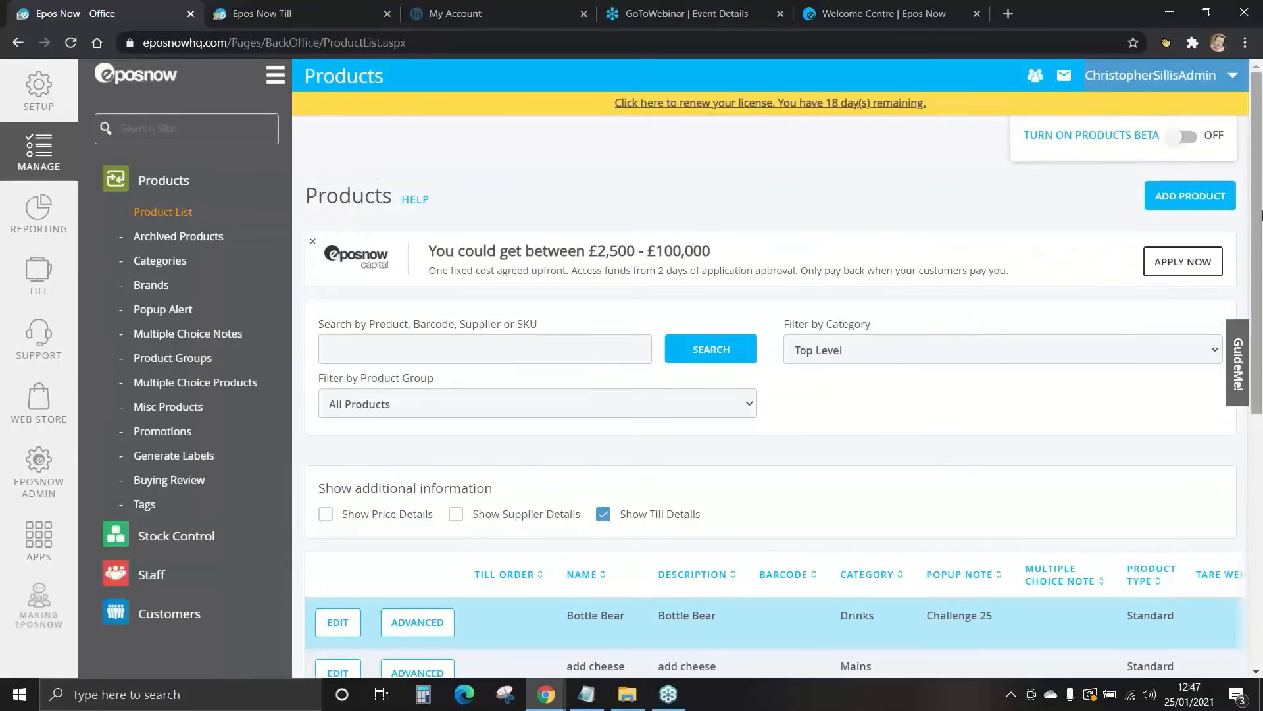
{"action": "left_click", "coordinate": [1190, 196]}
{"action": "scroll", "coordinate": [709, 411], "scroll_direction": "down", "scroll_amount": 10}
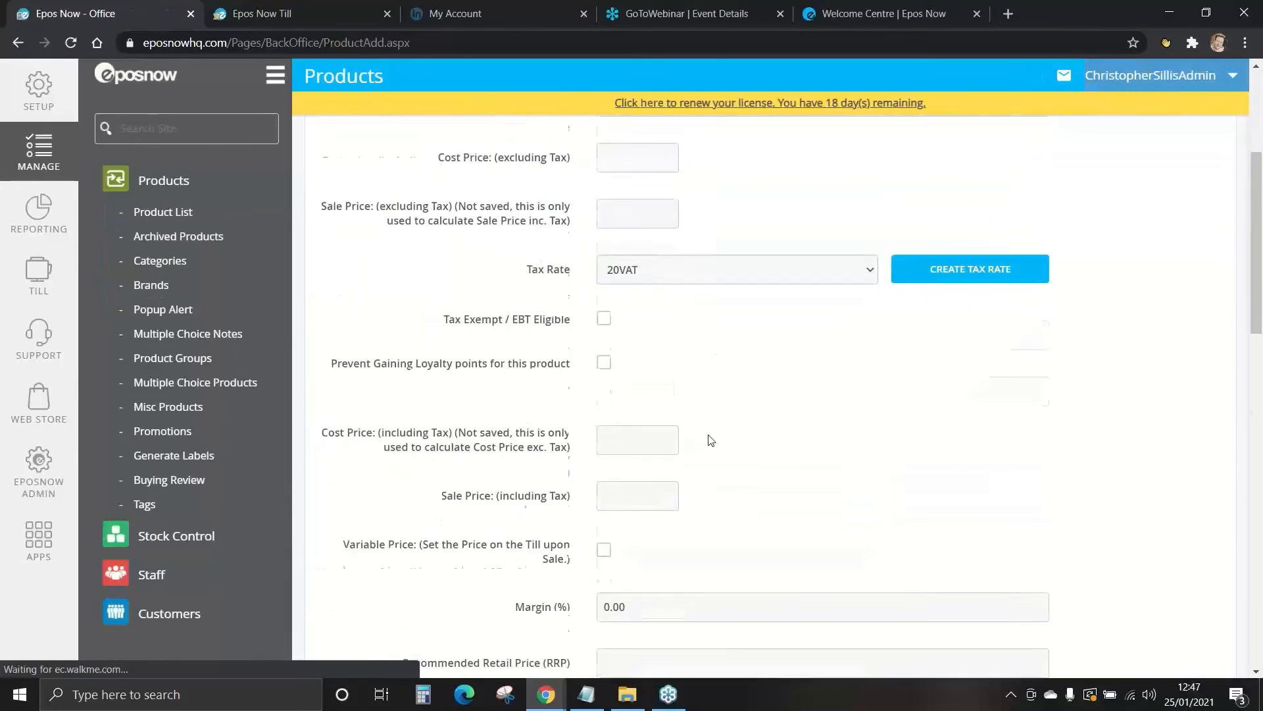
{"action": "scroll", "coordinate": [712, 442], "scroll_direction": "down", "scroll_amount": 3}
{"action": "scroll", "coordinate": [711, 442], "scroll_direction": "down", "scroll_amount": 4}
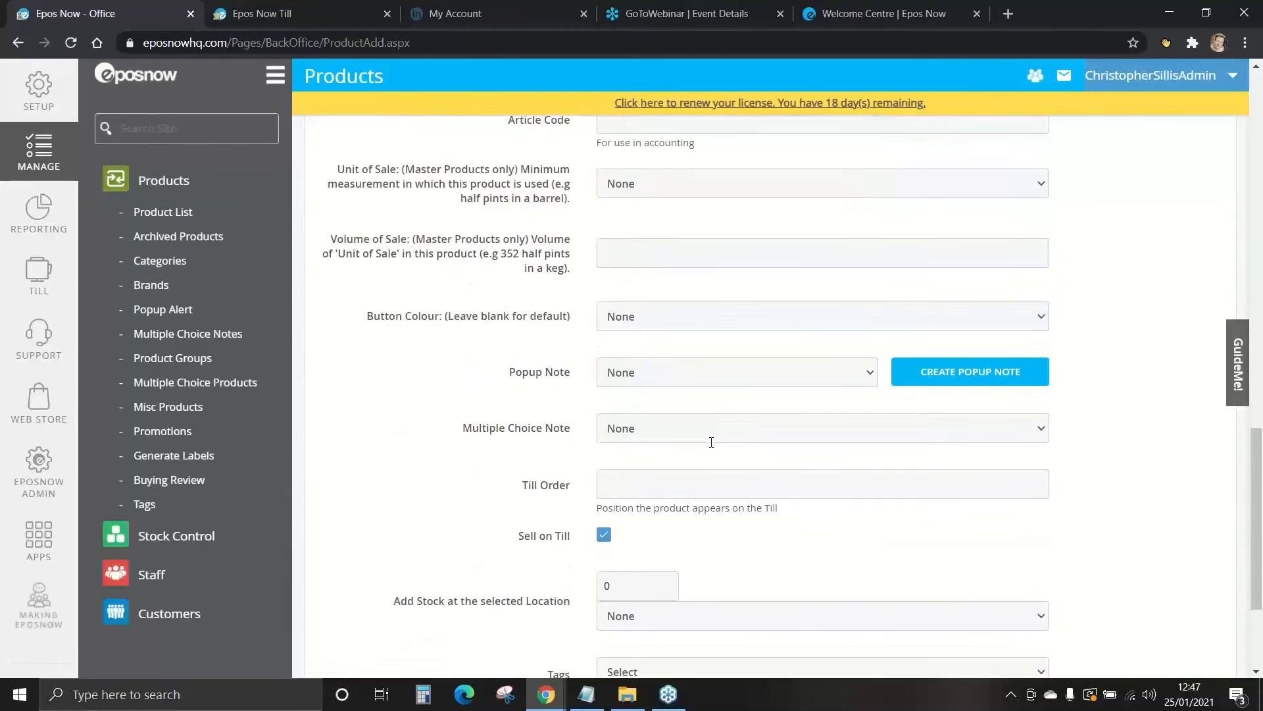
{"action": "left_click", "coordinate": [681, 352]}
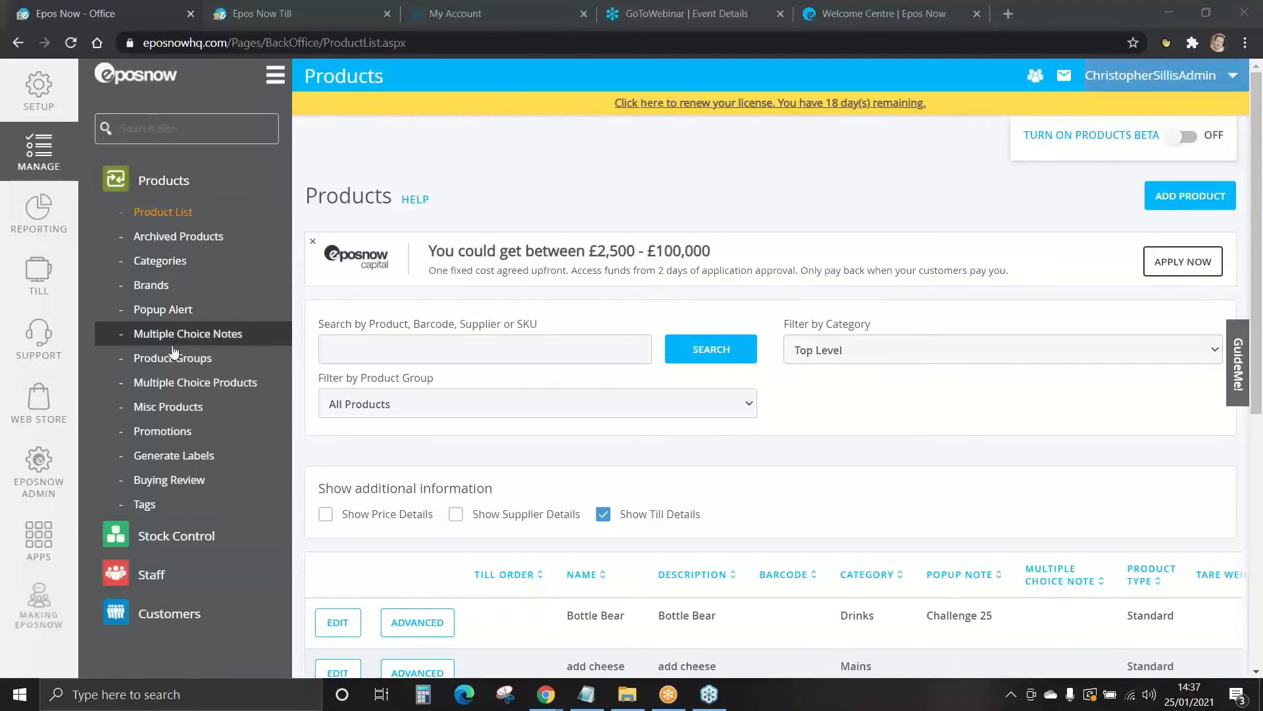
- Start a new promotion with "Burger Promotion" as its name and description
{"action": "left_click", "coordinate": [174, 430]}
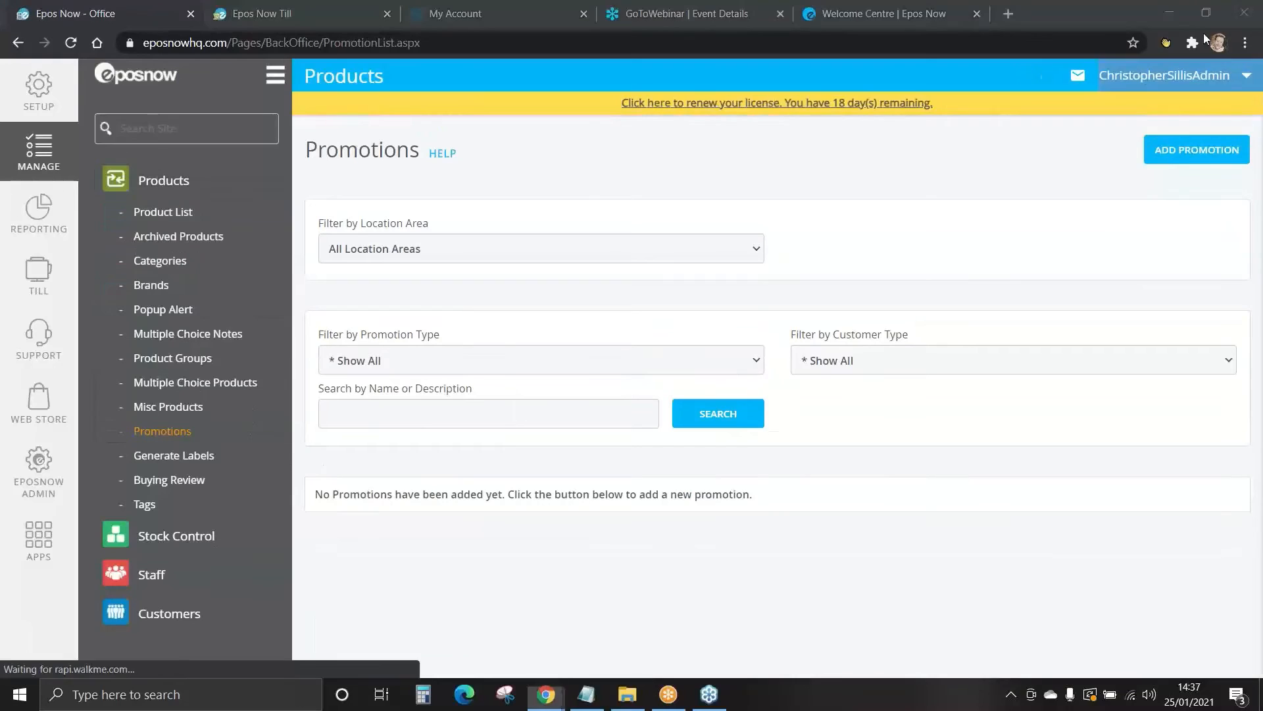
{"action": "left_click", "coordinate": [1201, 151]}
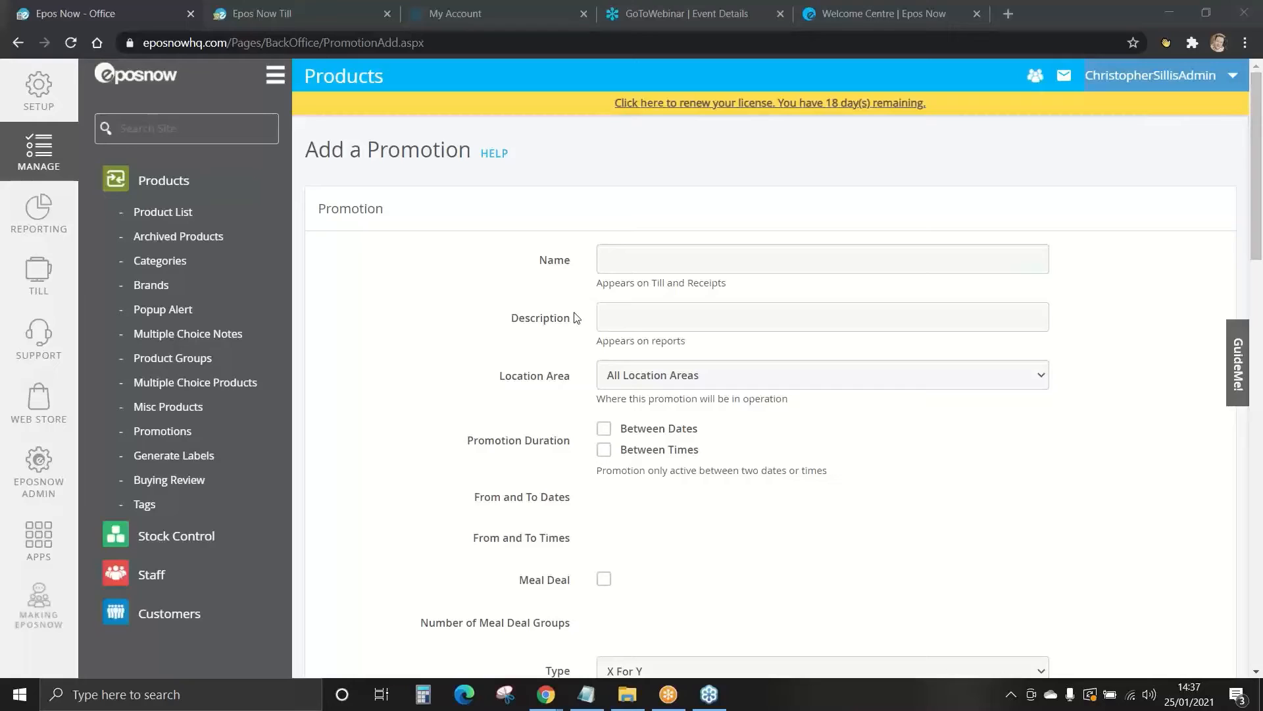
{"action": "left_click", "coordinate": [672, 258]}
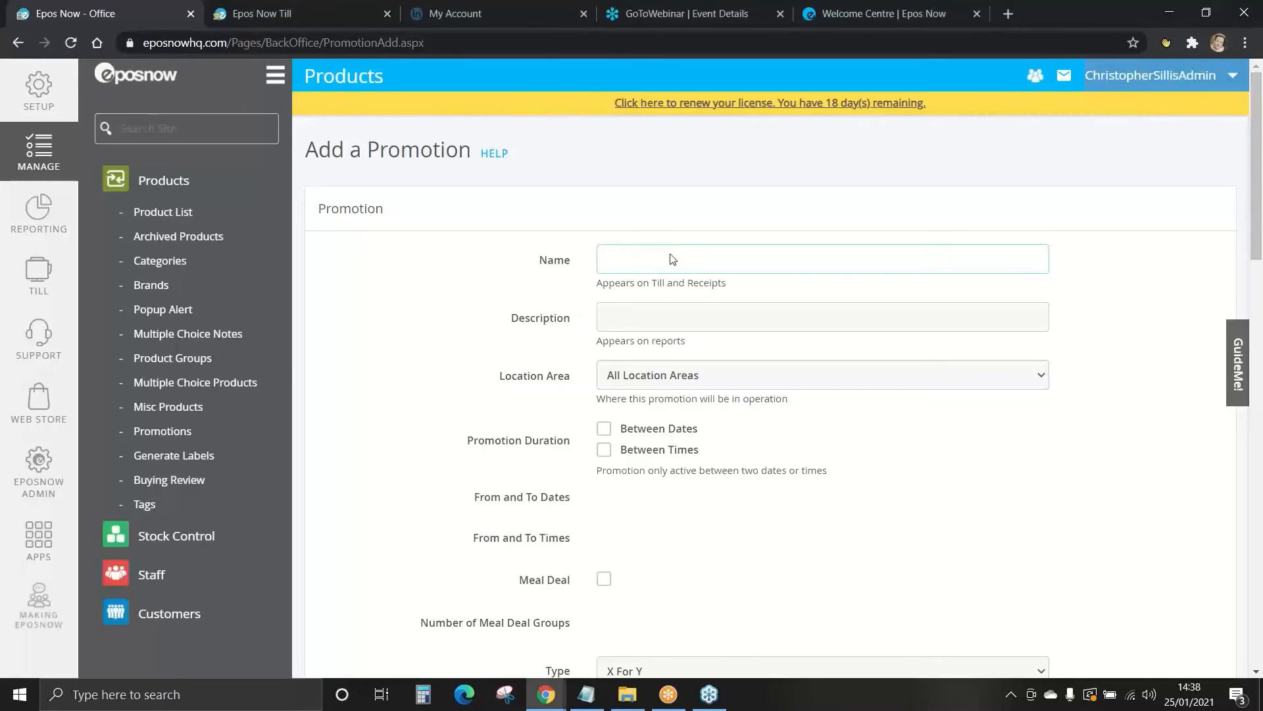
{"action": "type", "text": "Burger Promotion"}
{"action": "left_click", "coordinate": [460, 297]}
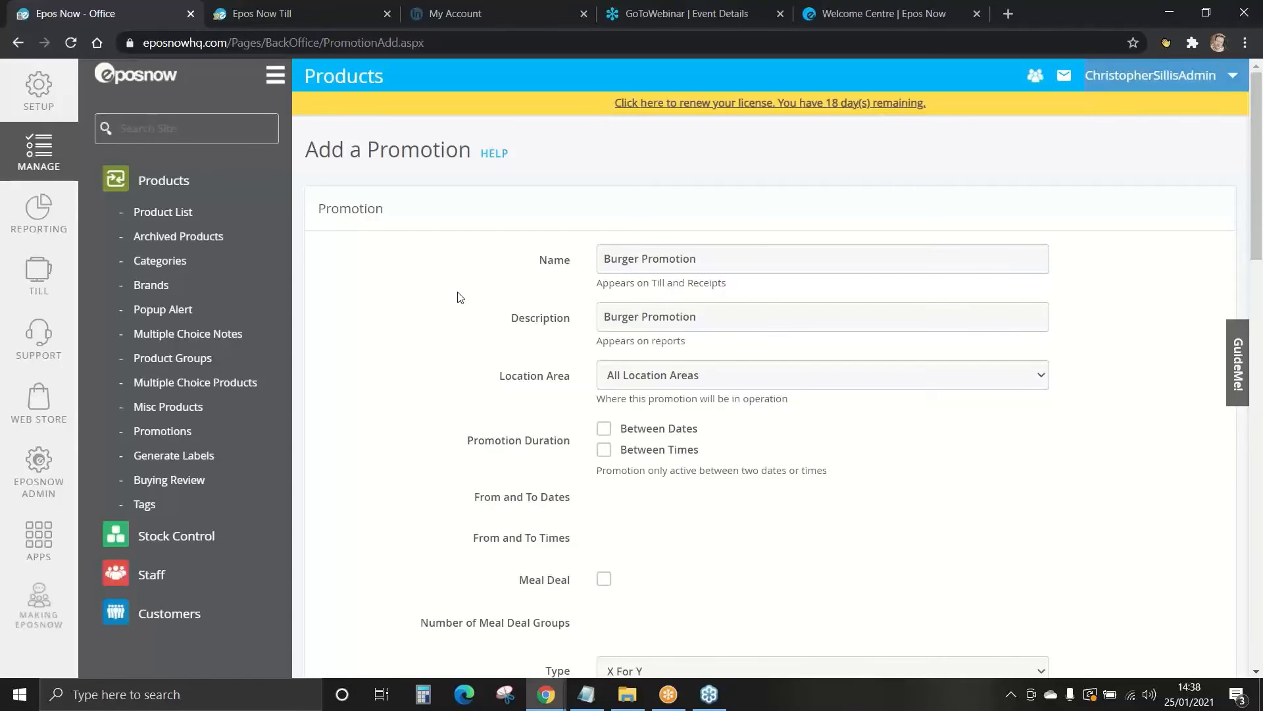
- Try the Between Dates and Between Times restrictions on the promotion's duration, turning each one off again
{"action": "scroll", "coordinate": [457, 294], "scroll_direction": "down", "scroll_amount": 3}
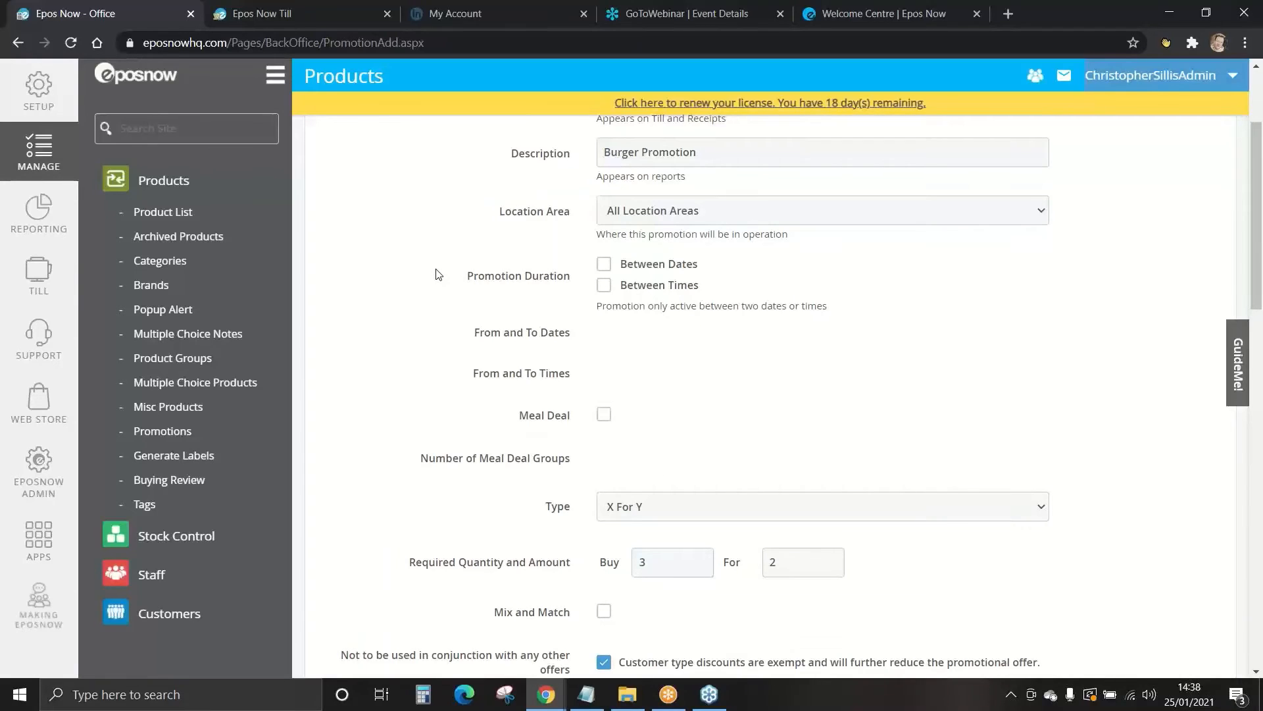
{"action": "left_click", "coordinate": [605, 266]}
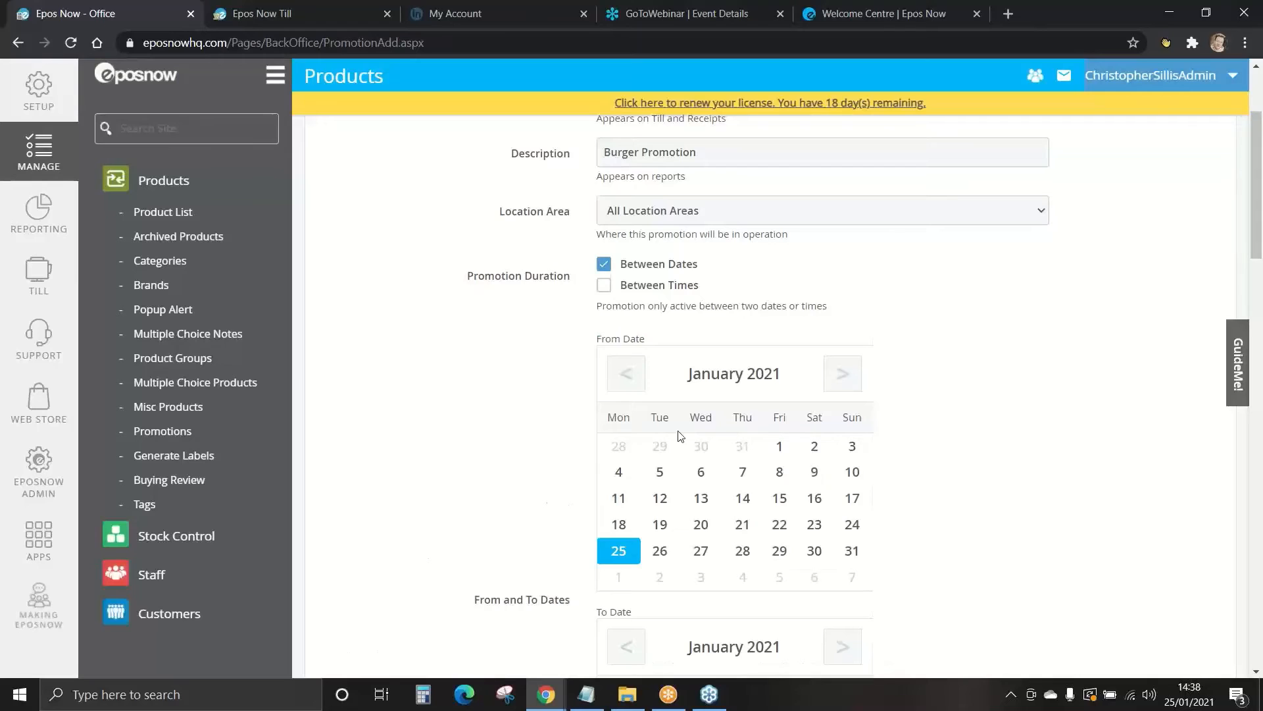
{"action": "scroll", "coordinate": [681, 435], "scroll_direction": "down", "scroll_amount": 3}
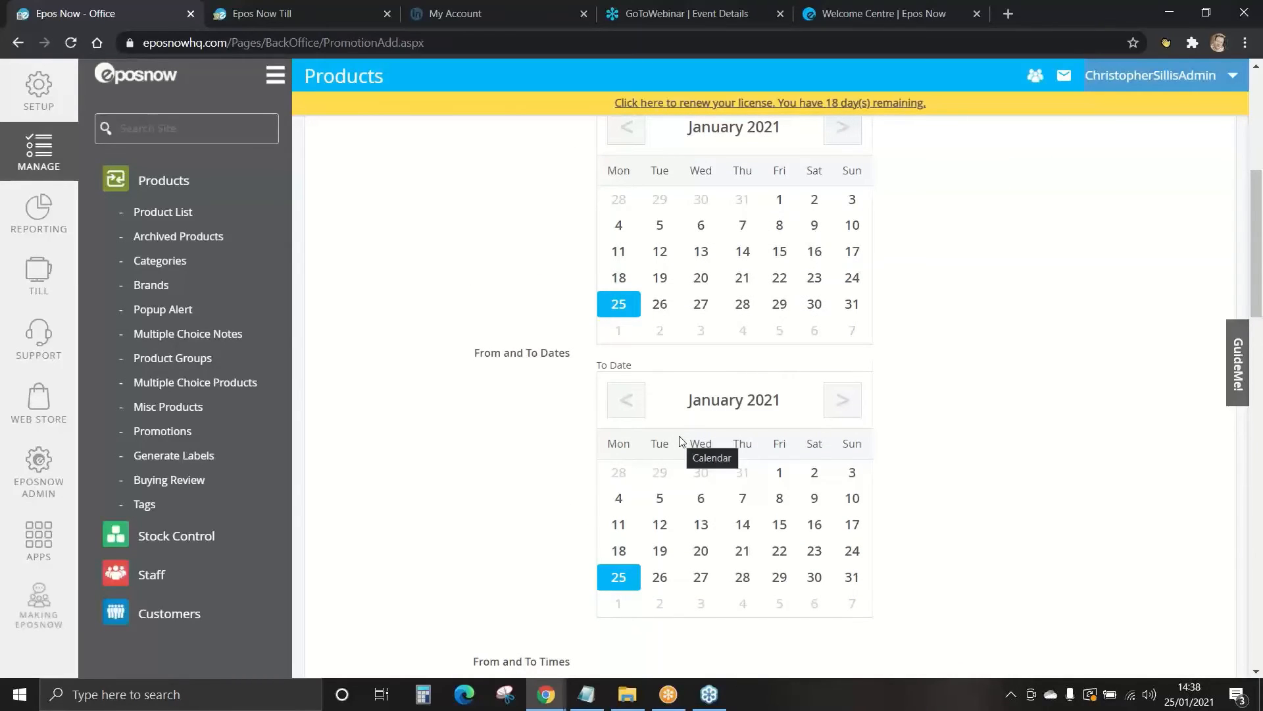
{"action": "scroll", "coordinate": [681, 442], "scroll_direction": "up", "scroll_amount": 4}
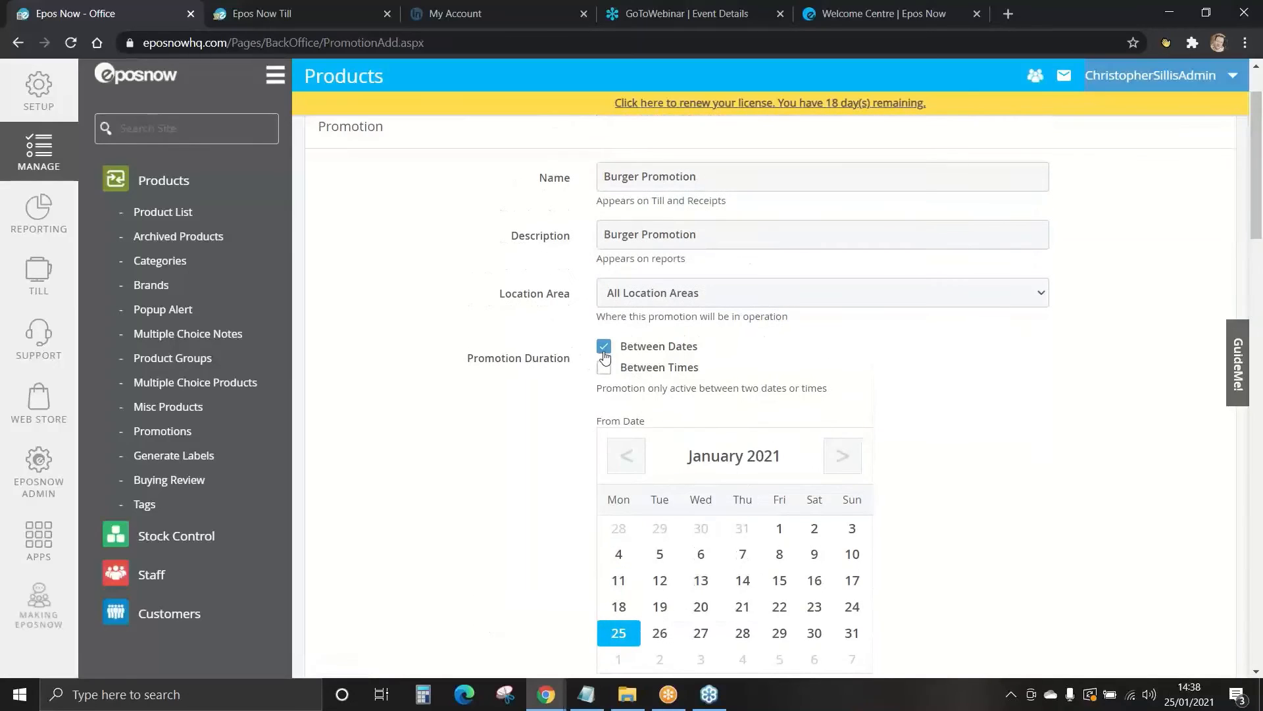
{"action": "left_click", "coordinate": [604, 347]}
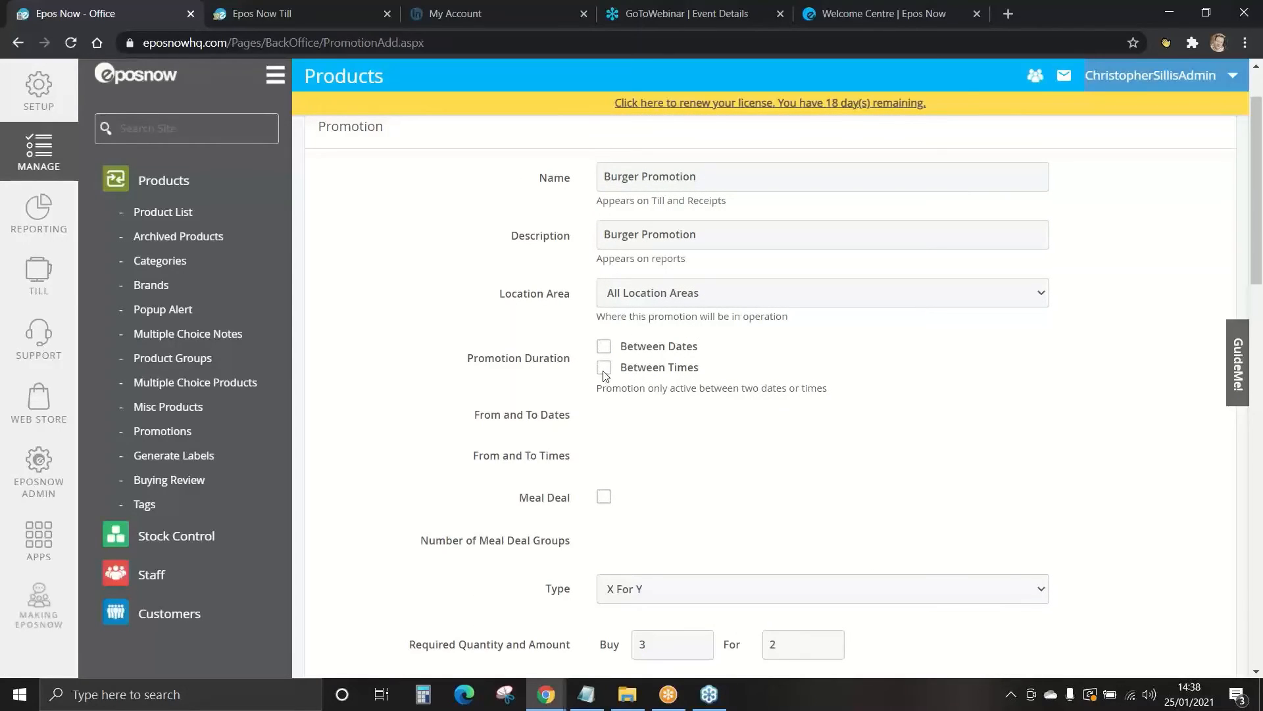
{"action": "left_click", "coordinate": [604, 370]}
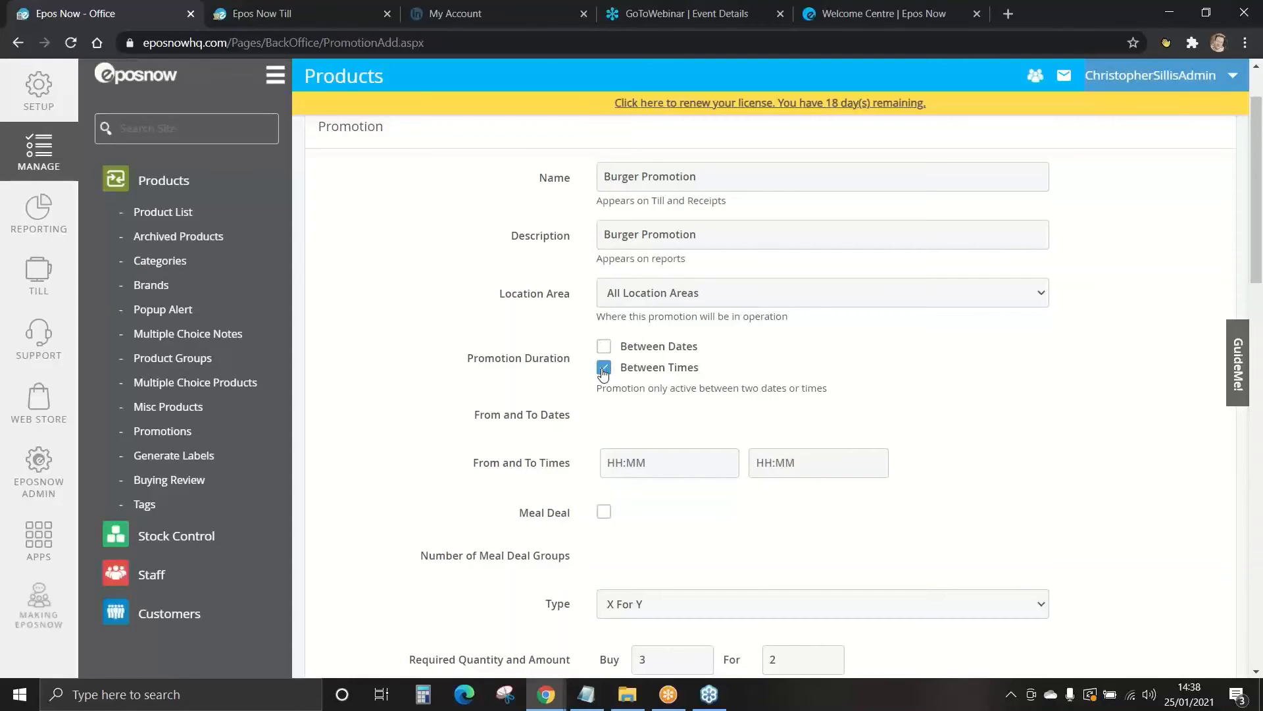
{"action": "scroll", "coordinate": [602, 372], "scroll_direction": "down", "scroll_amount": 1}
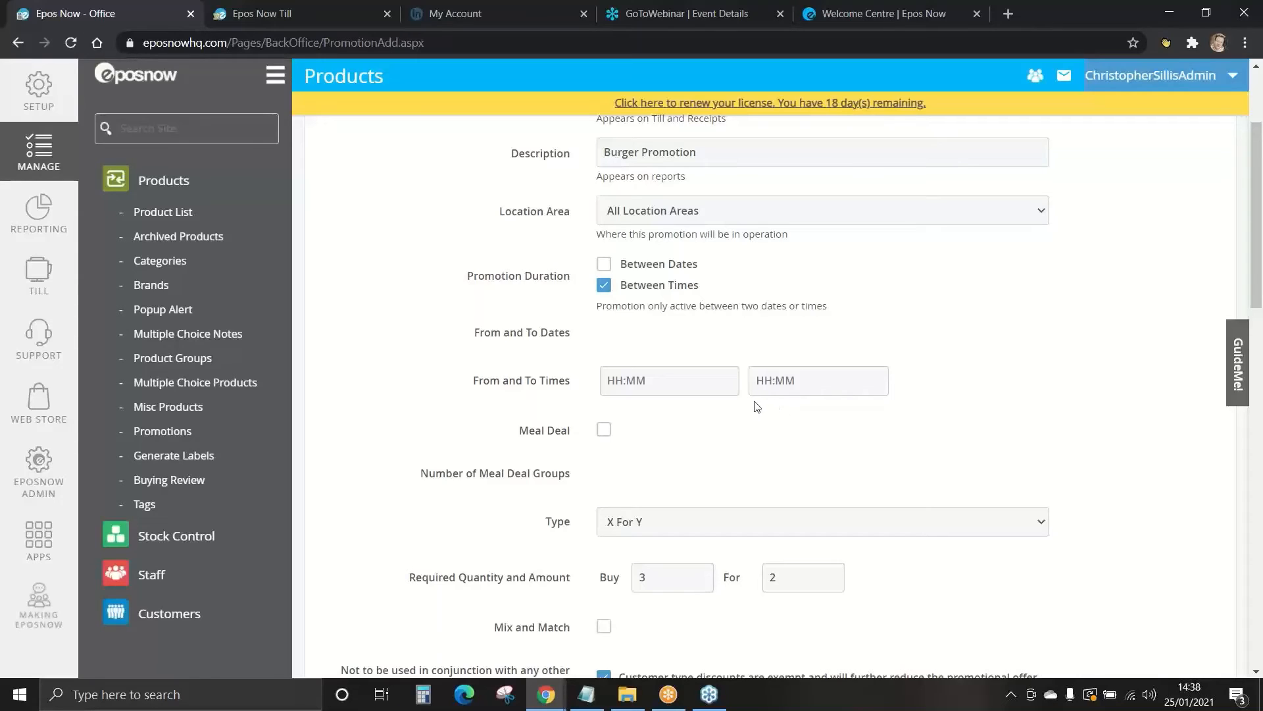
{"action": "left_click", "coordinate": [603, 287]}
- Try the Meal Deal option, check the choices for the number of meal deal groups, and turn the option off again
{"action": "scroll", "coordinate": [437, 303], "scroll_direction": "down", "scroll_amount": 1}
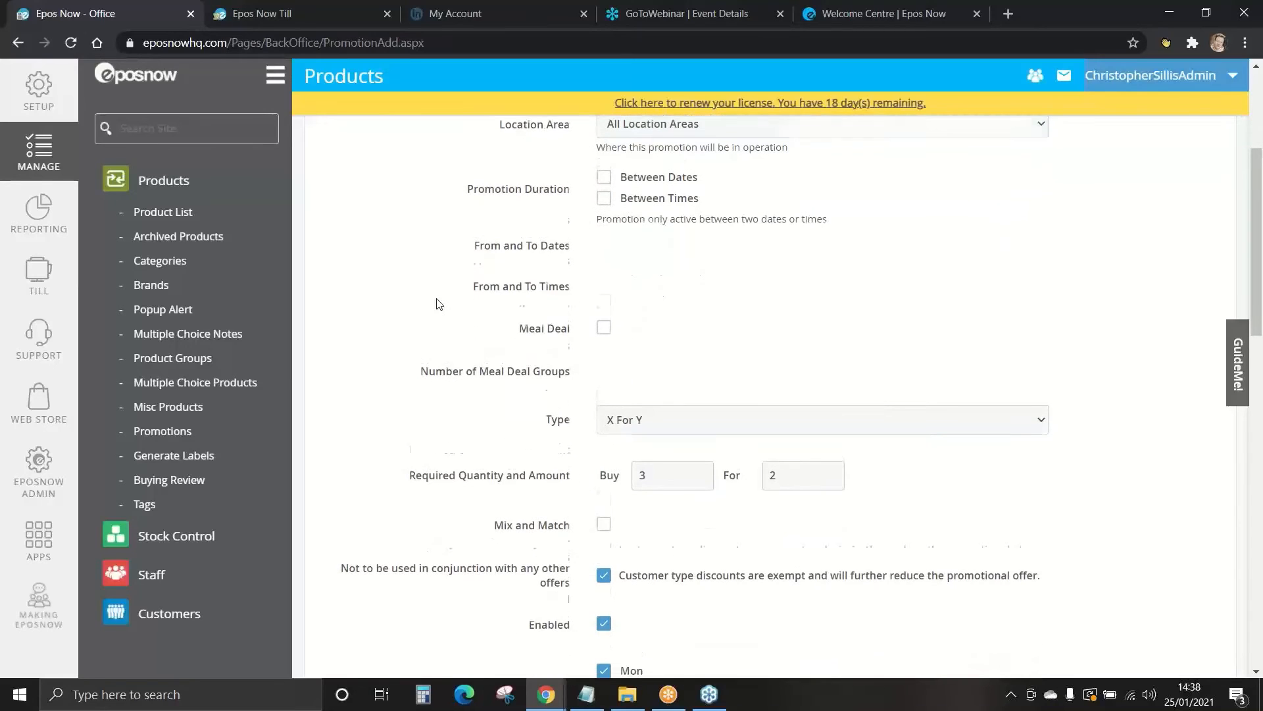
{"action": "scroll", "coordinate": [440, 303], "scroll_direction": "down", "scroll_amount": 1}
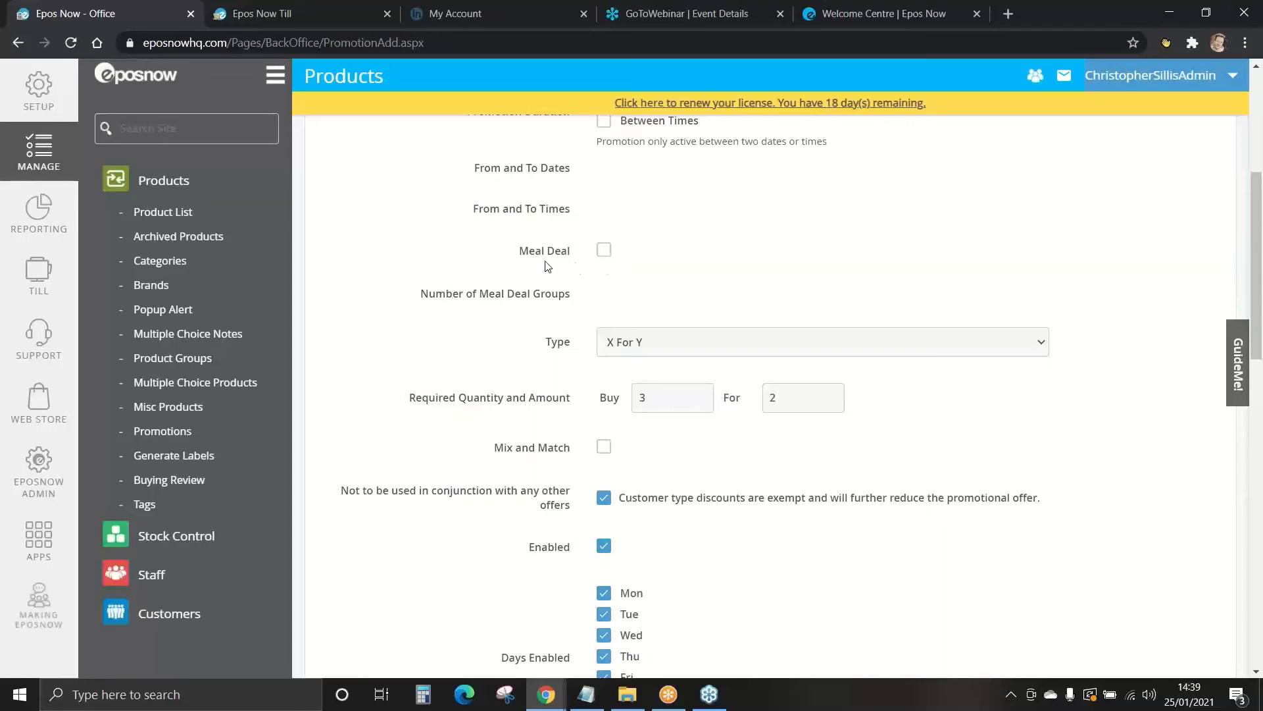
{"action": "left_click", "coordinate": [605, 246]}
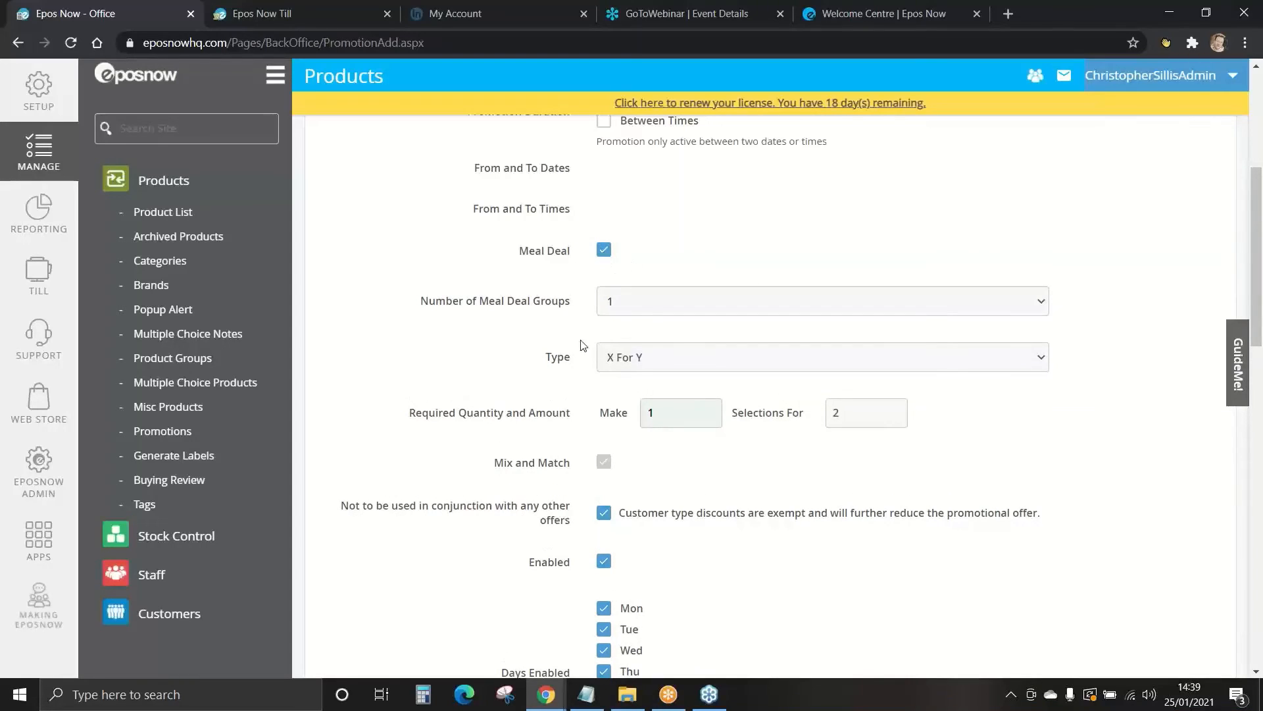
{"action": "left_click", "coordinate": [639, 310]}
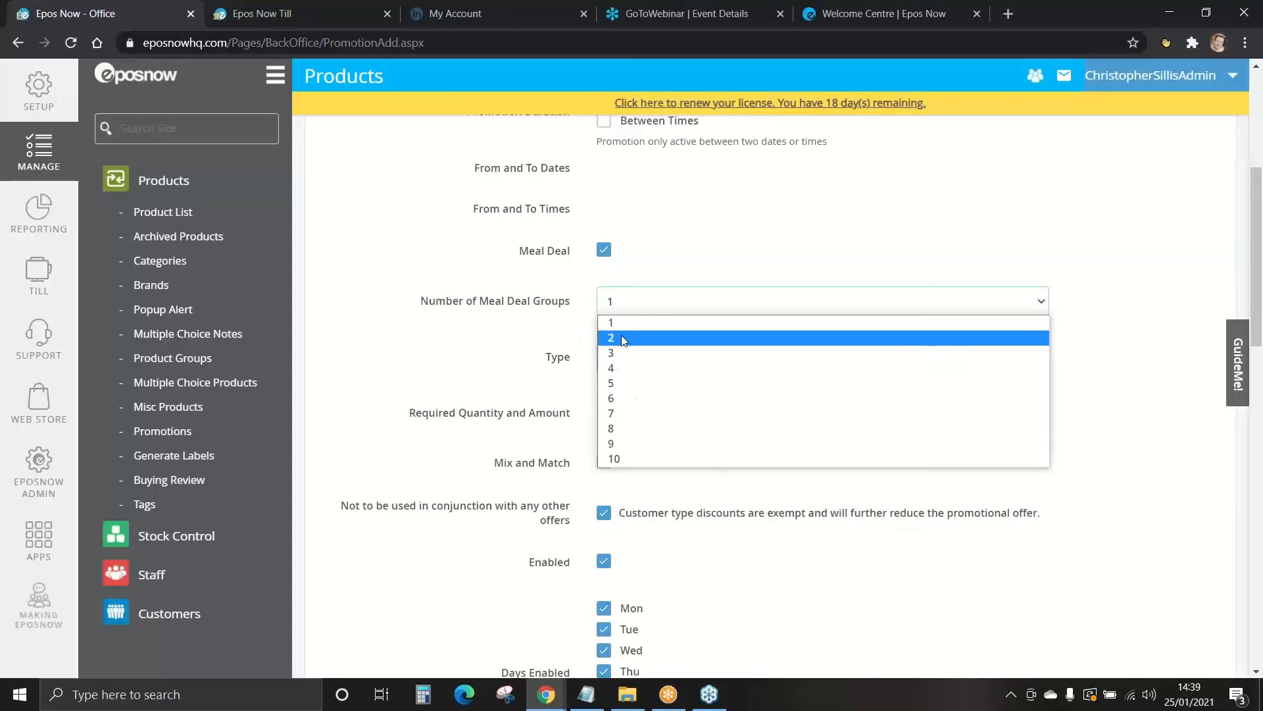
{"action": "left_click", "coordinate": [623, 307]}
{"action": "left_click", "coordinate": [603, 250]}
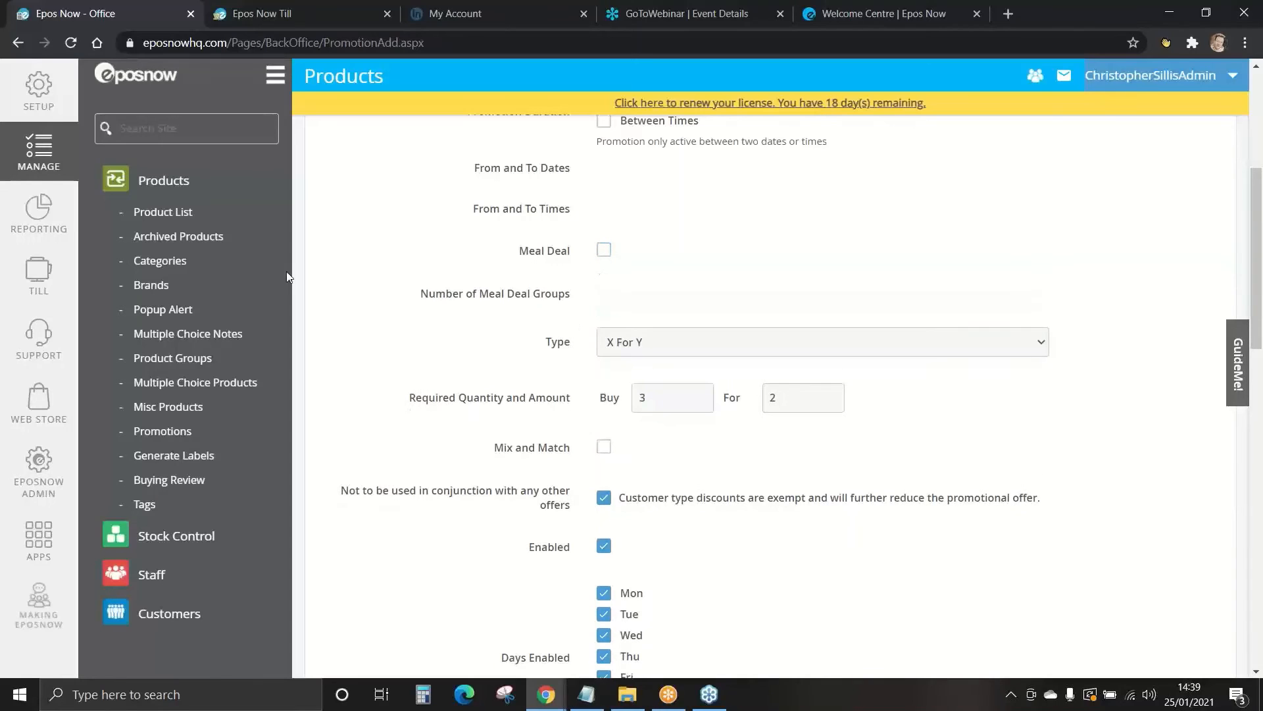
- Set the burger promotion's type to X For £ and its required amount to £15
{"action": "scroll", "coordinate": [377, 255], "scroll_direction": "down", "scroll_amount": 1}
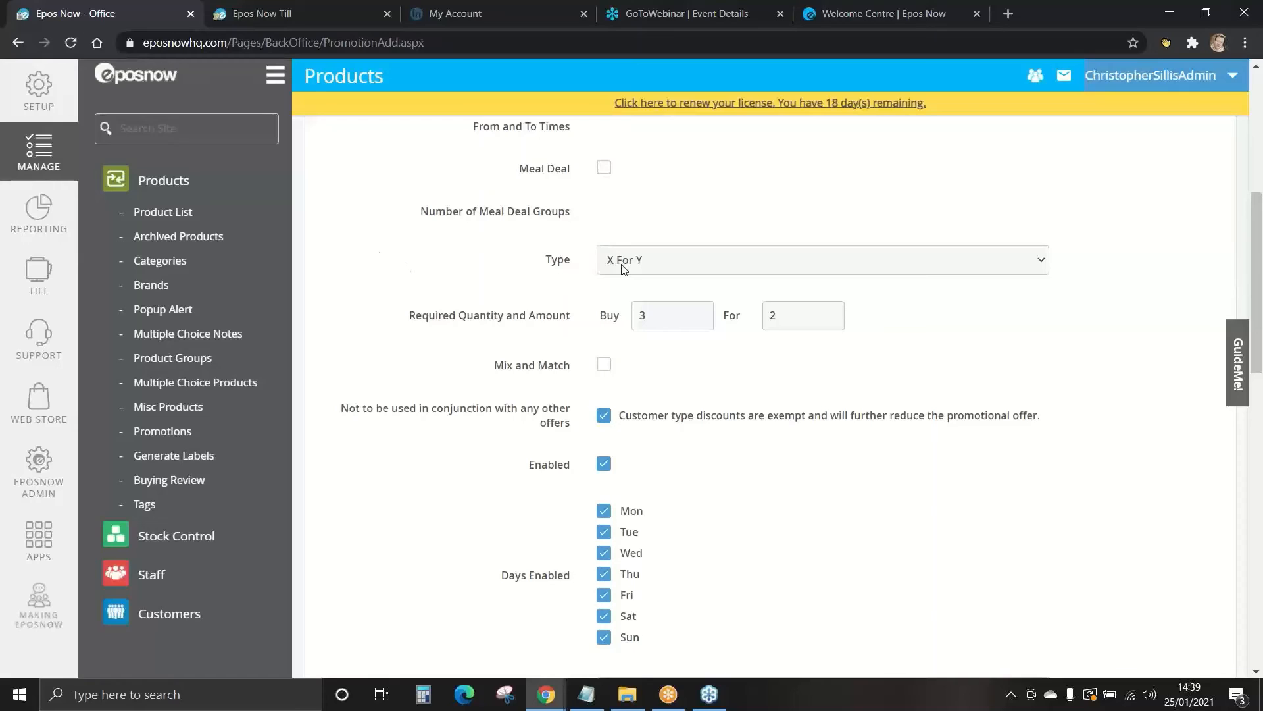
{"action": "left_click", "coordinate": [670, 262]}
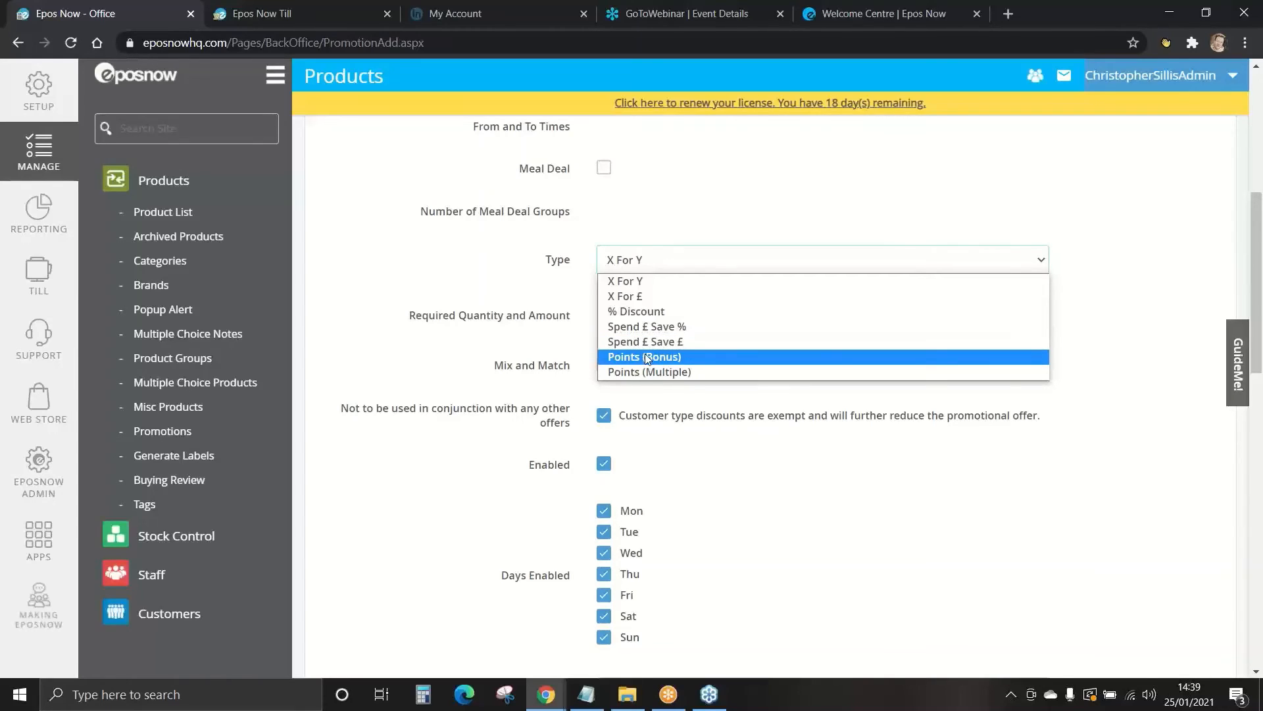
{"action": "left_click", "coordinate": [632, 297]}
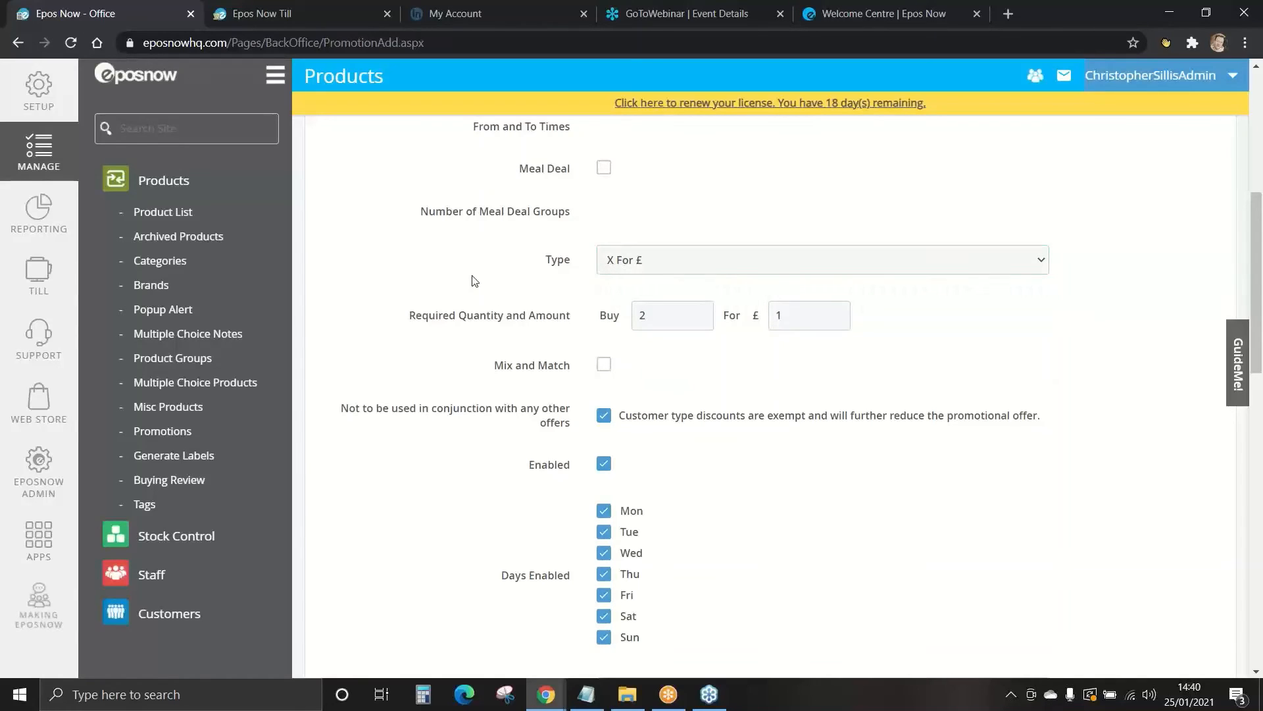
{"action": "scroll", "coordinate": [475, 281], "scroll_direction": "down", "scroll_amount": 1}
{"action": "left_click", "coordinate": [781, 233]}
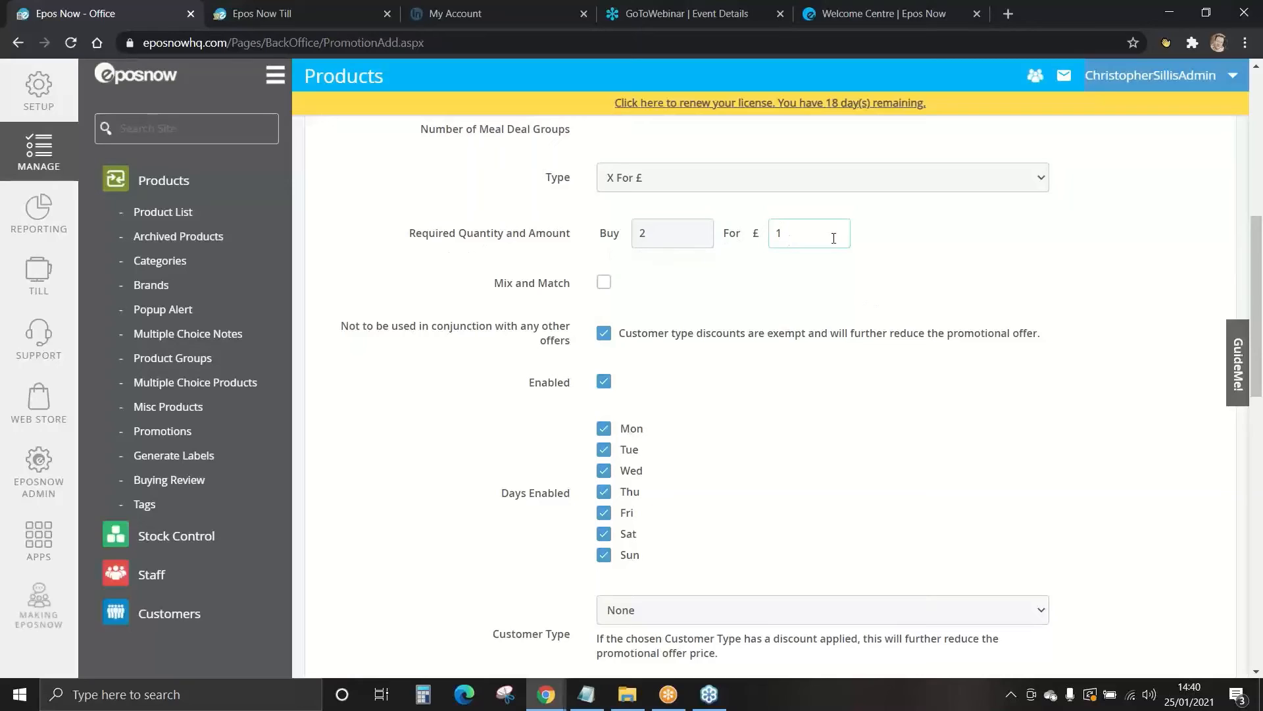
{"action": "type", "text": "5"}
{"action": "left_click", "coordinate": [713, 270]}
- Review the promotion's mix and match, other-offers, days enabled and customer type settings, along with the duration options
{"action": "scroll", "coordinate": [713, 269], "scroll_direction": "down", "scroll_amount": 1}
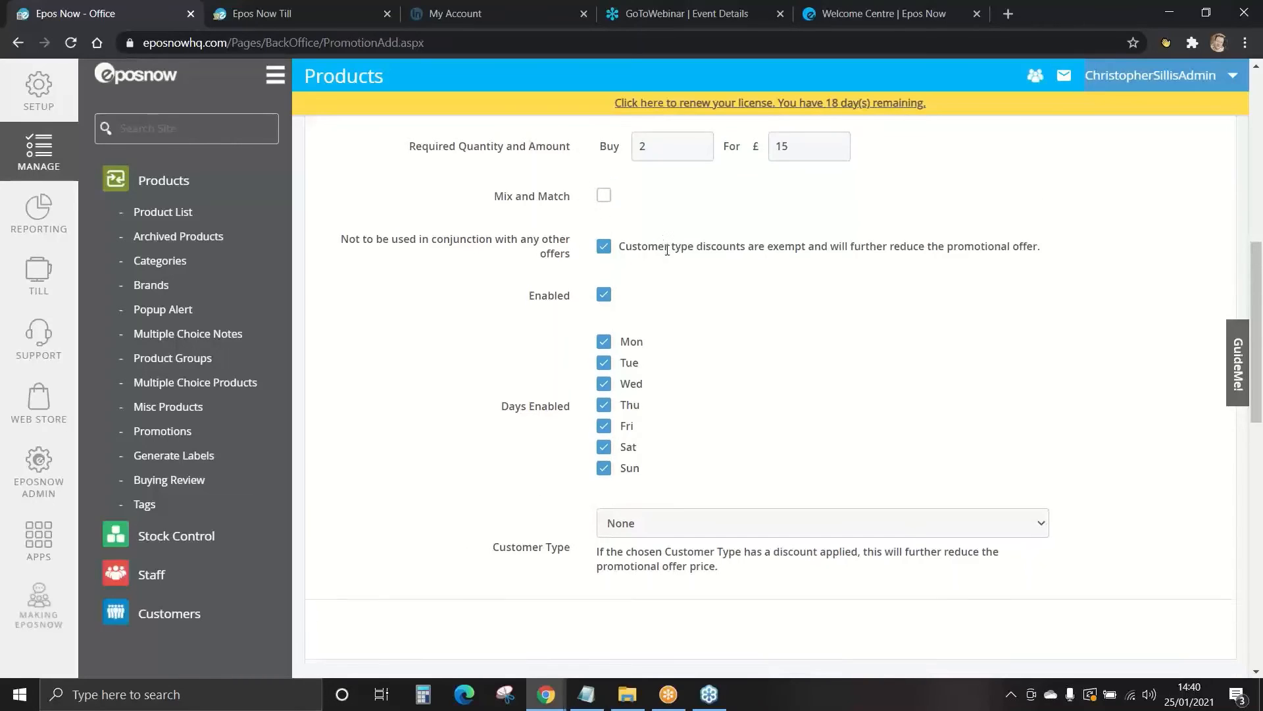
{"action": "scroll", "coordinate": [667, 250], "scroll_direction": "down", "scroll_amount": 1}
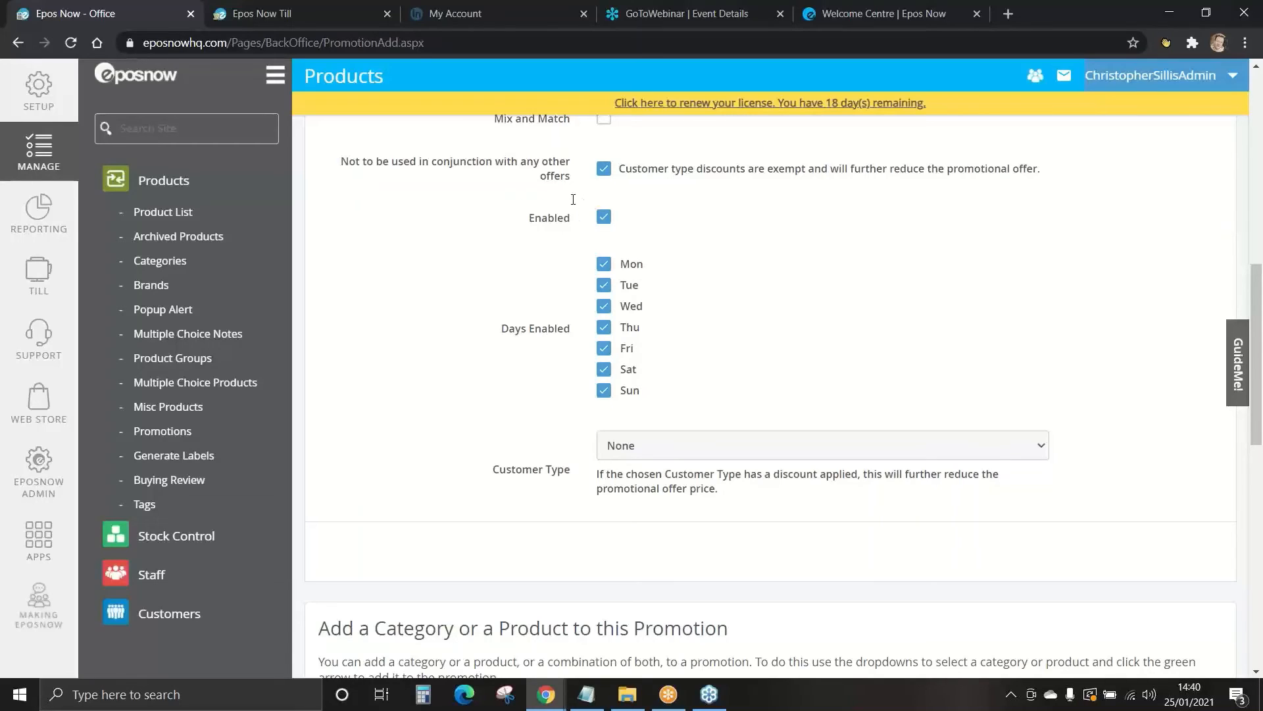
{"action": "scroll", "coordinate": [540, 275], "scroll_direction": "up", "scroll_amount": 8}
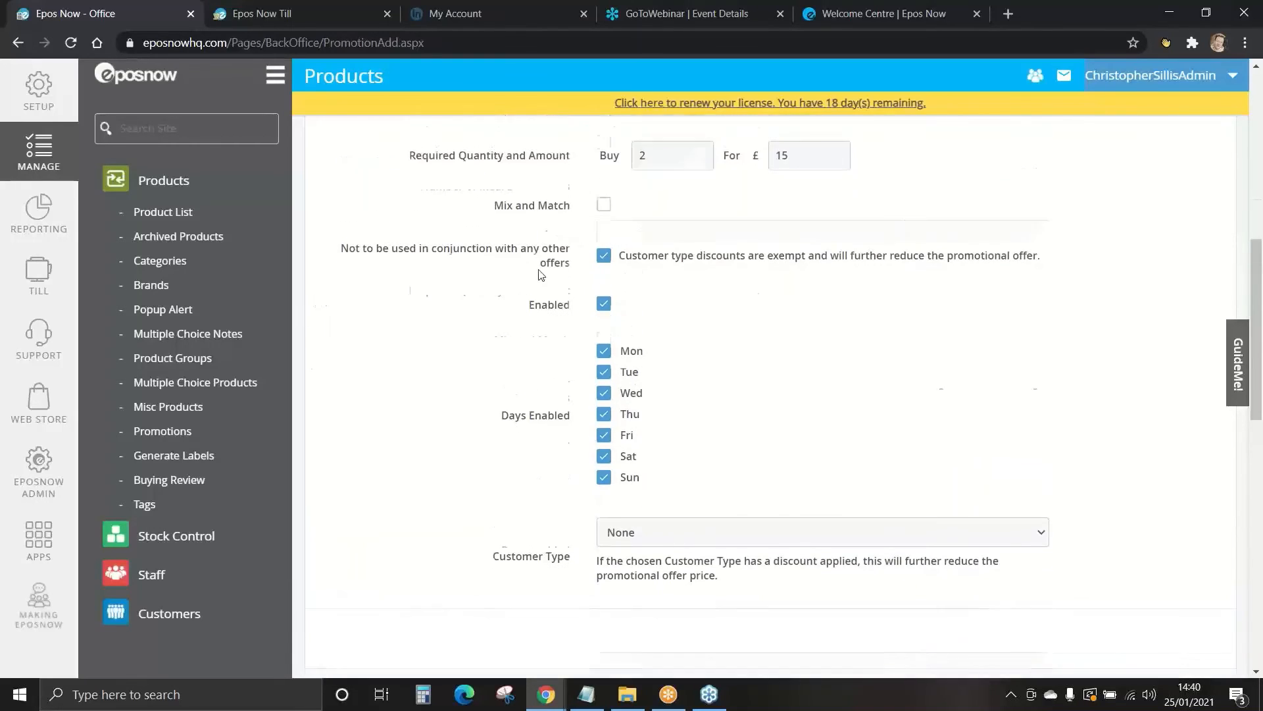
{"action": "scroll", "coordinate": [540, 267], "scroll_direction": "up", "scroll_amount": 2}
{"action": "scroll", "coordinate": [549, 328], "scroll_direction": "down", "scroll_amount": 1}
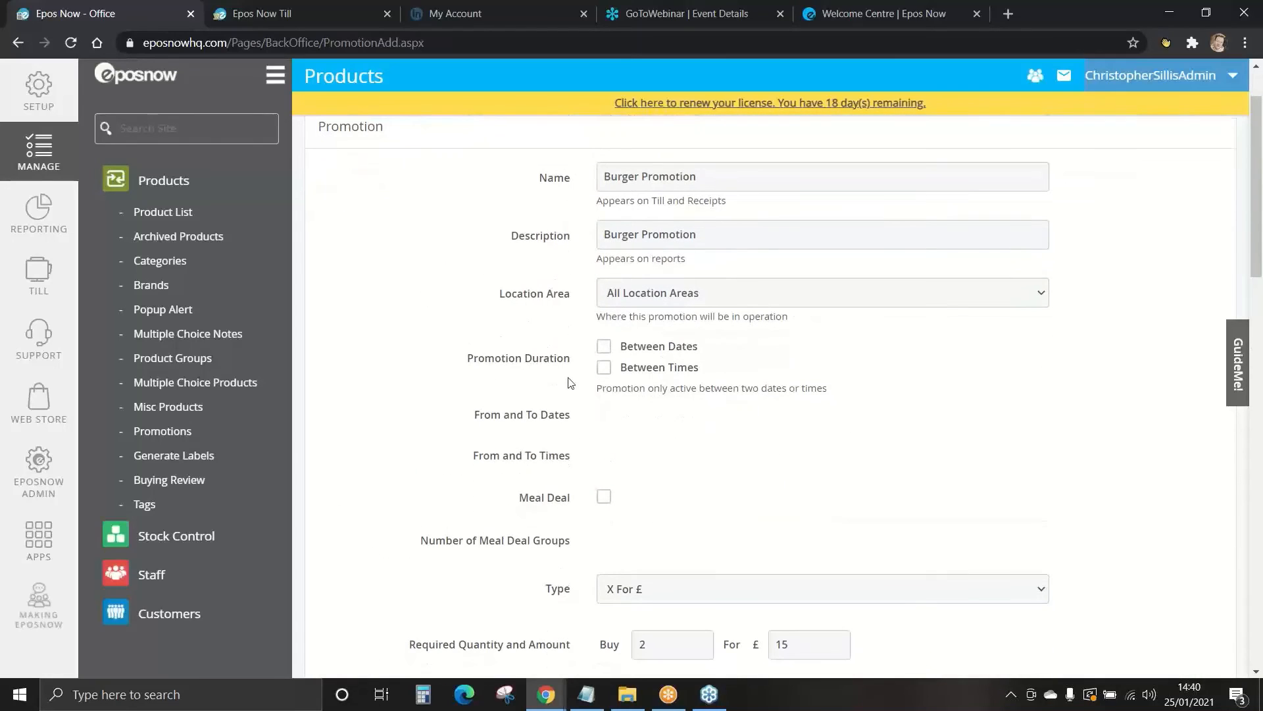
{"action": "scroll", "coordinate": [530, 372], "scroll_direction": "down", "scroll_amount": 5}
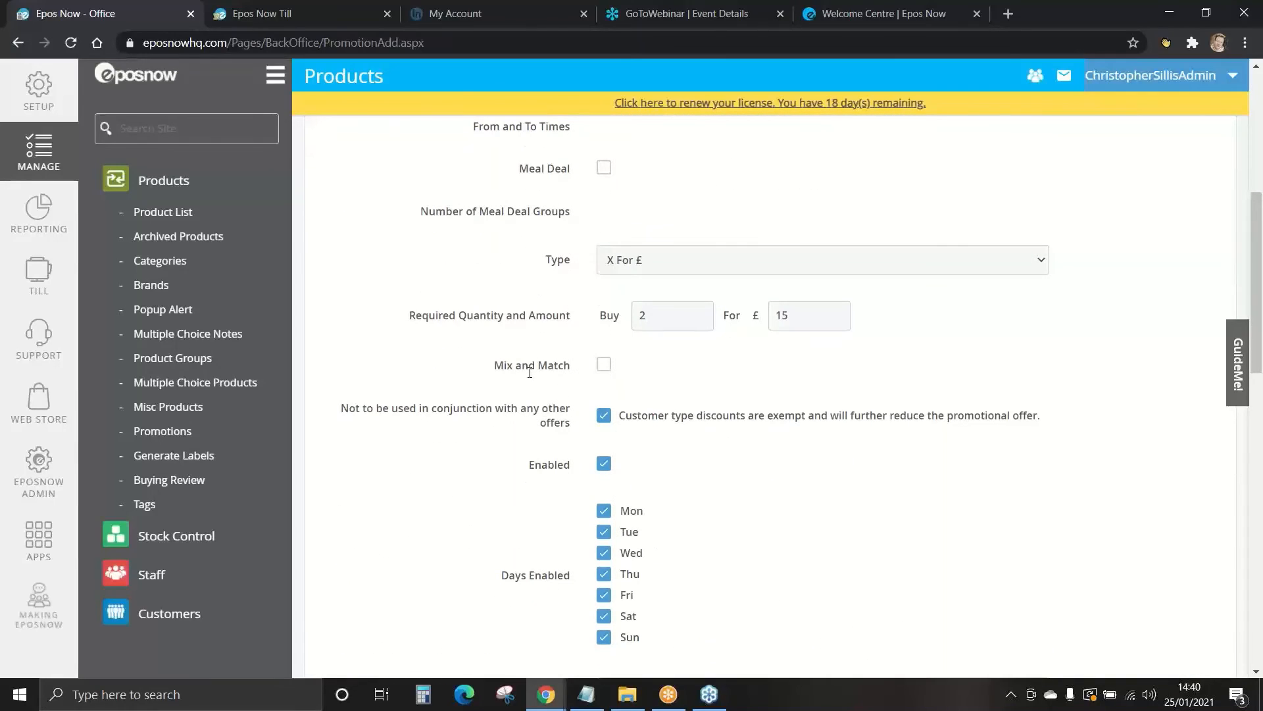
- Try disabling the burger promotion from Monday to Thursday, and enable those four days again
{"action": "scroll", "coordinate": [533, 372], "scroll_direction": "down", "scroll_amount": 1}
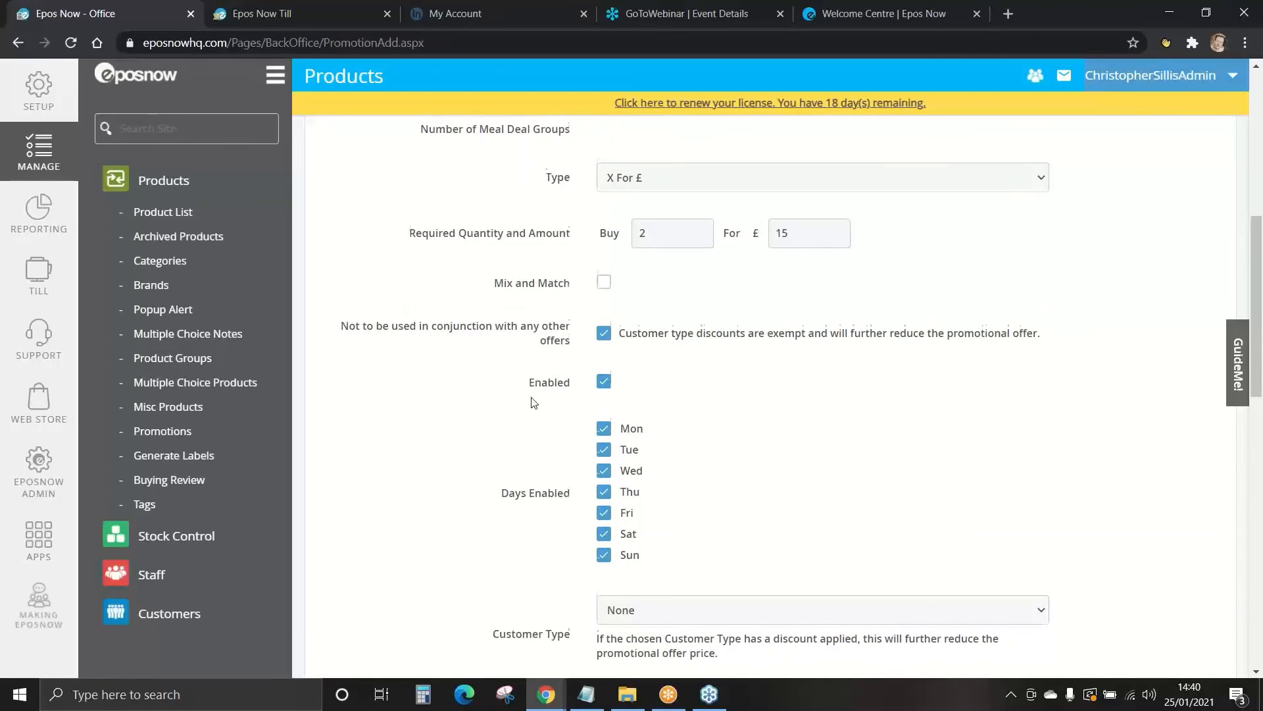
{"action": "scroll", "coordinate": [533, 388], "scroll_direction": "down", "scroll_amount": 1}
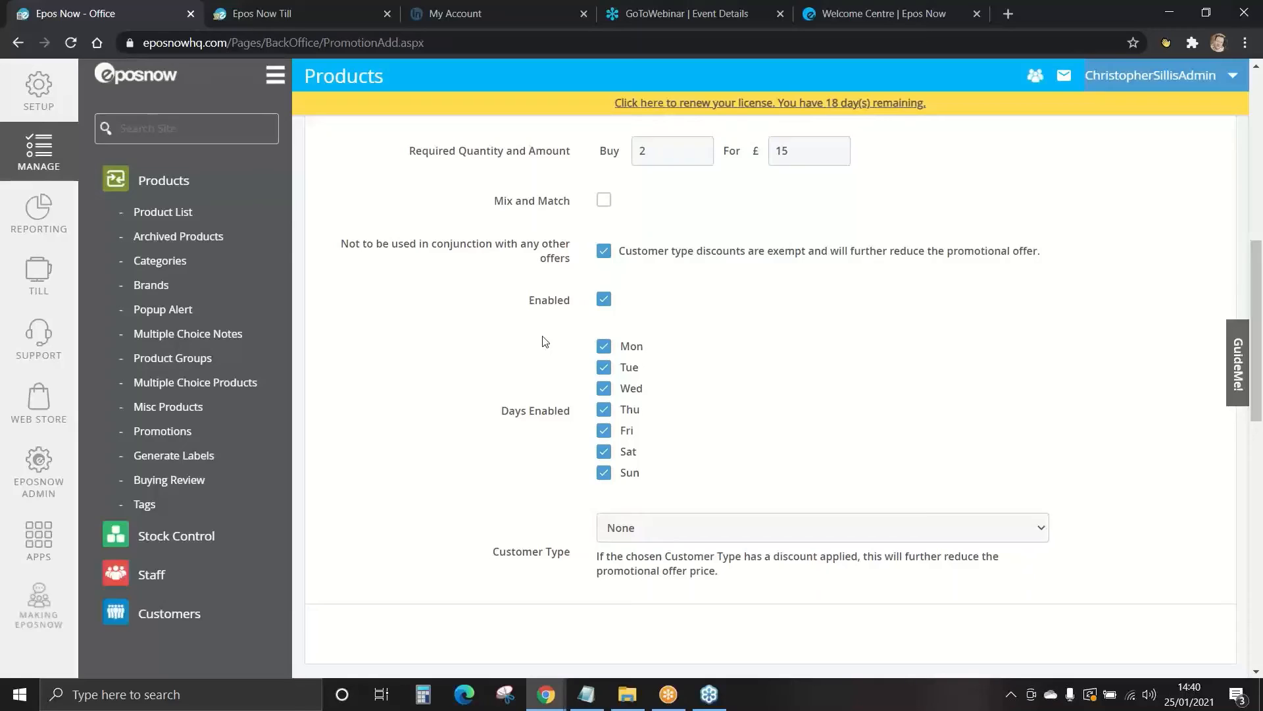
{"action": "left_click", "coordinate": [603, 347]}
{"action": "left_click", "coordinate": [604, 367]}
{"action": "left_click", "coordinate": [603, 388]}
{"action": "left_click", "coordinate": [603, 409]}
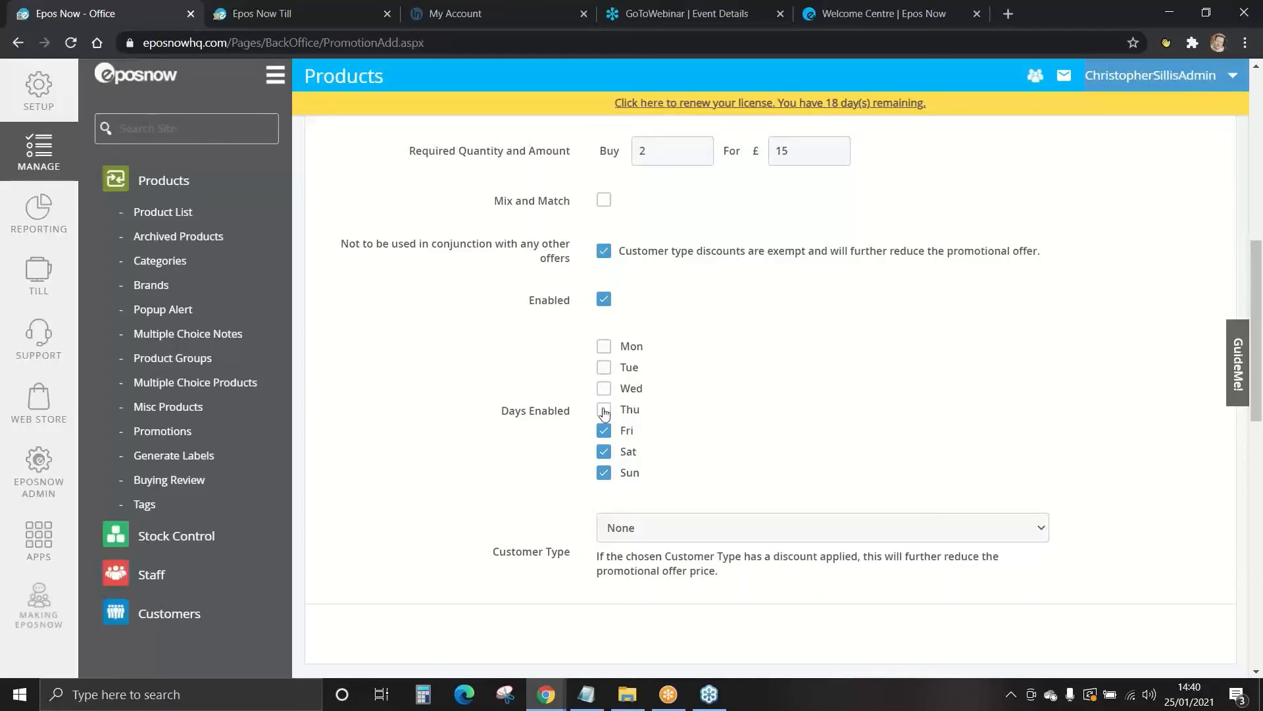
{"action": "left_click", "coordinate": [603, 410]}
{"action": "left_click", "coordinate": [603, 388]}
{"action": "left_click", "coordinate": [604, 367]}
{"action": "left_click", "coordinate": [603, 346]}
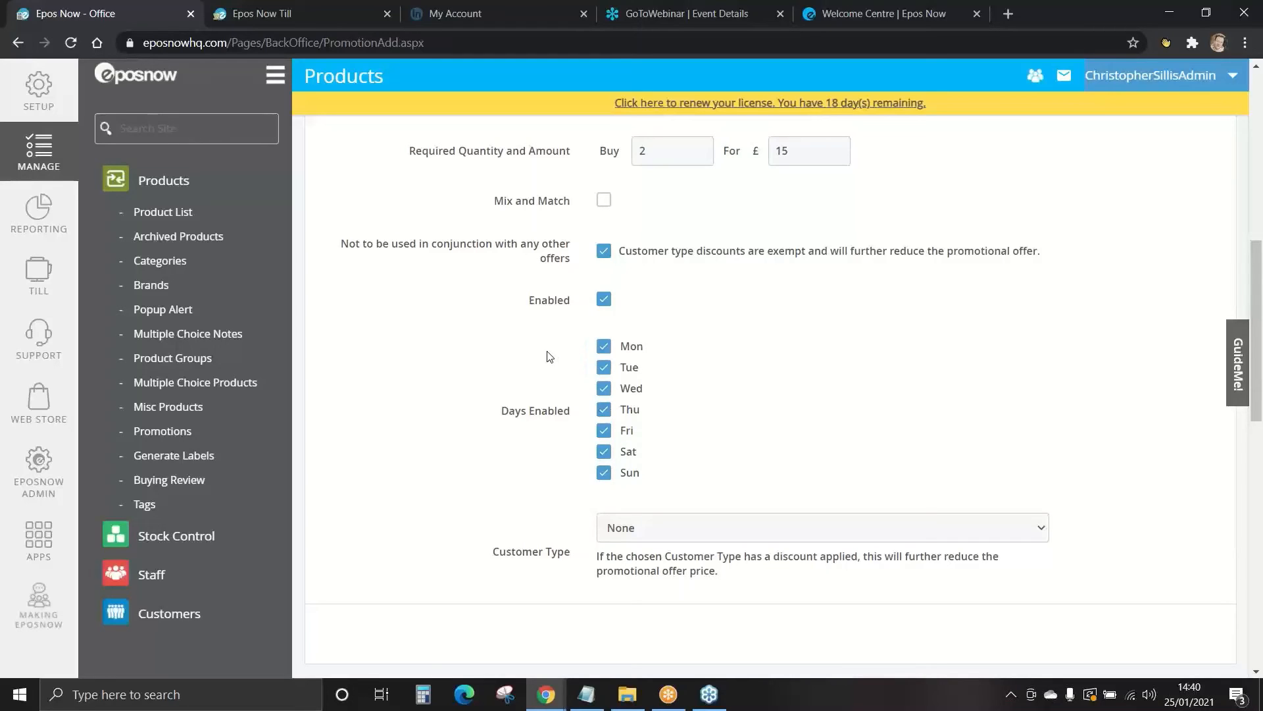
- Choose the BURGERS category for the promotion to narrow down the products on offer
{"action": "scroll", "coordinate": [550, 356], "scroll_direction": "down", "scroll_amount": 6}
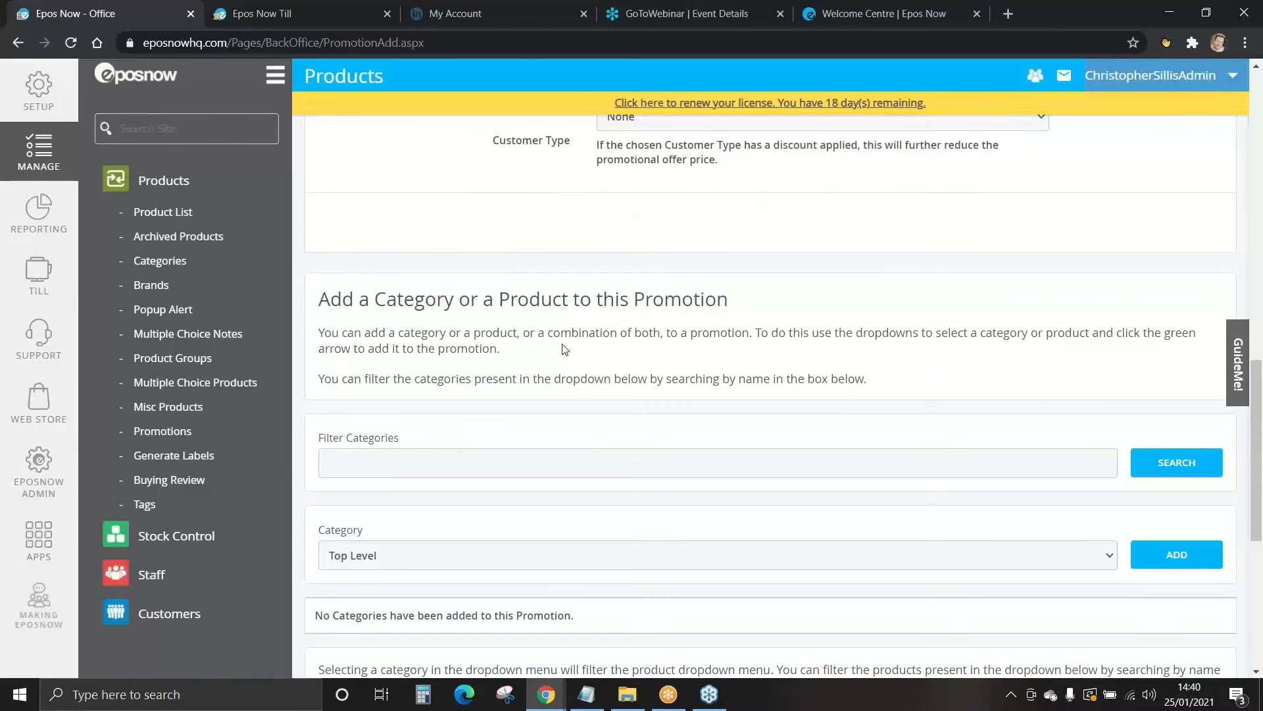
{"action": "scroll", "coordinate": [564, 348], "scroll_direction": "down", "scroll_amount": 1}
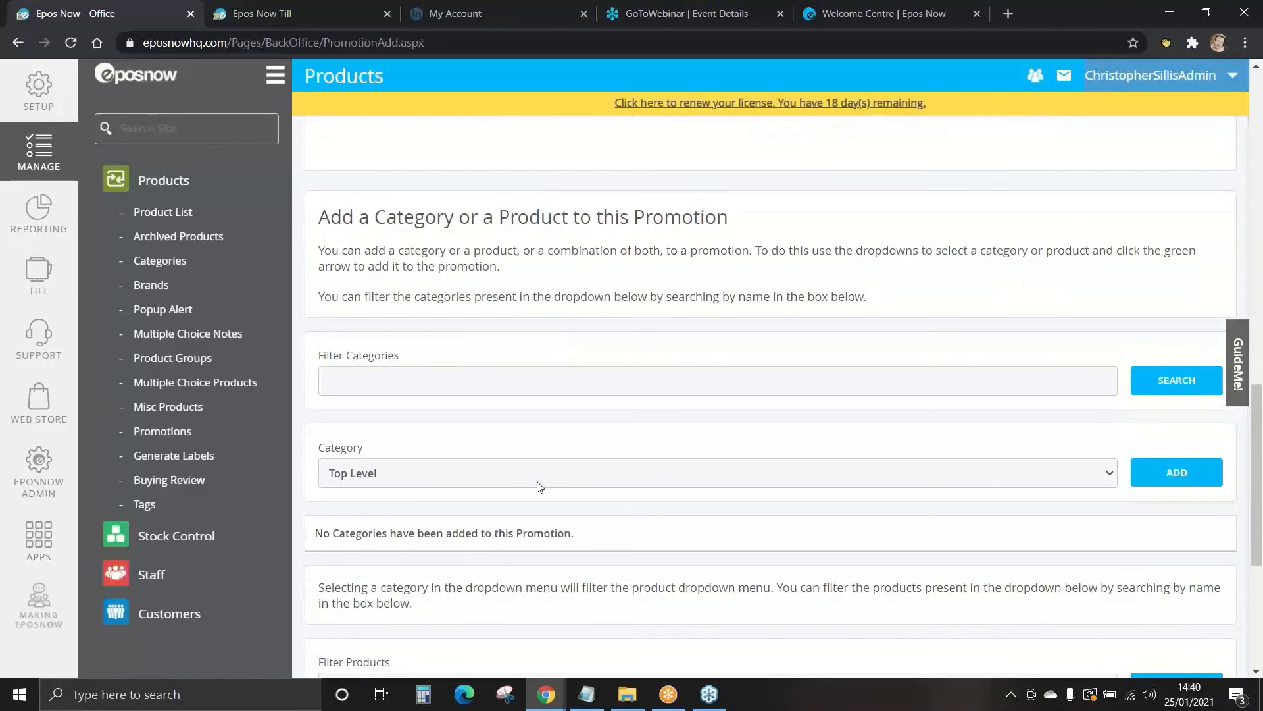
{"action": "left_click", "coordinate": [532, 480]}
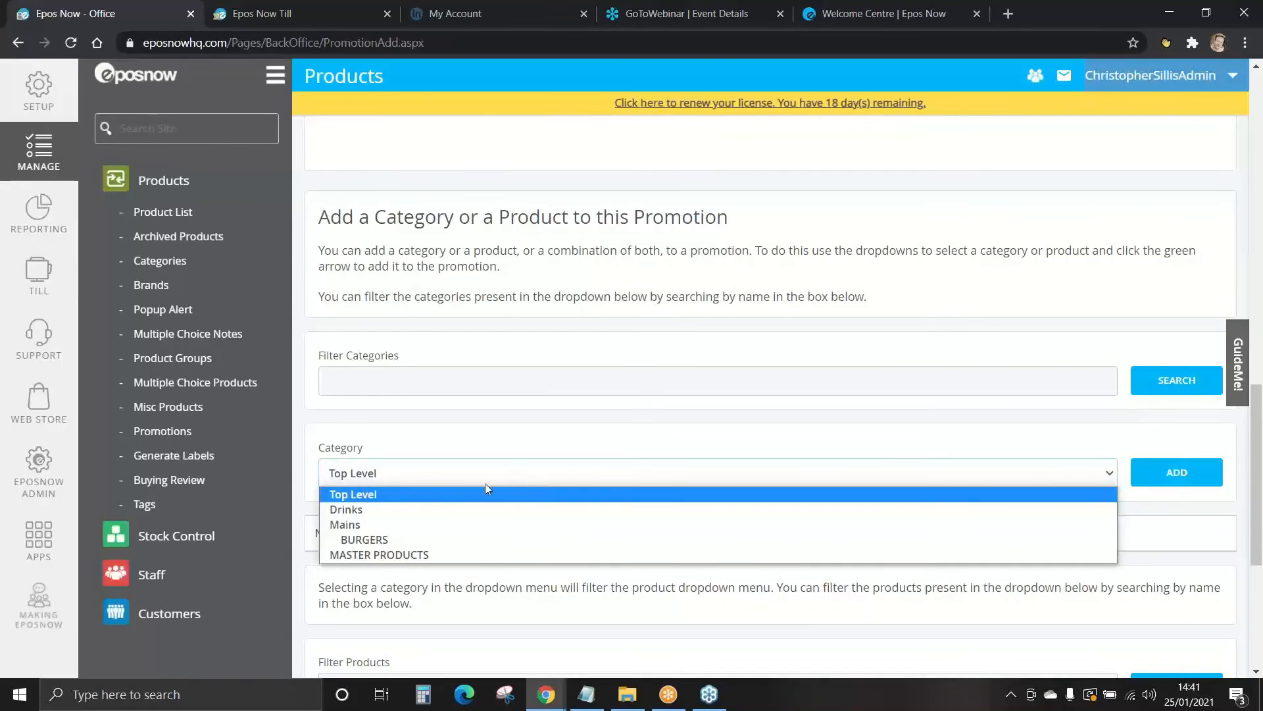
{"action": "left_click", "coordinate": [379, 541]}
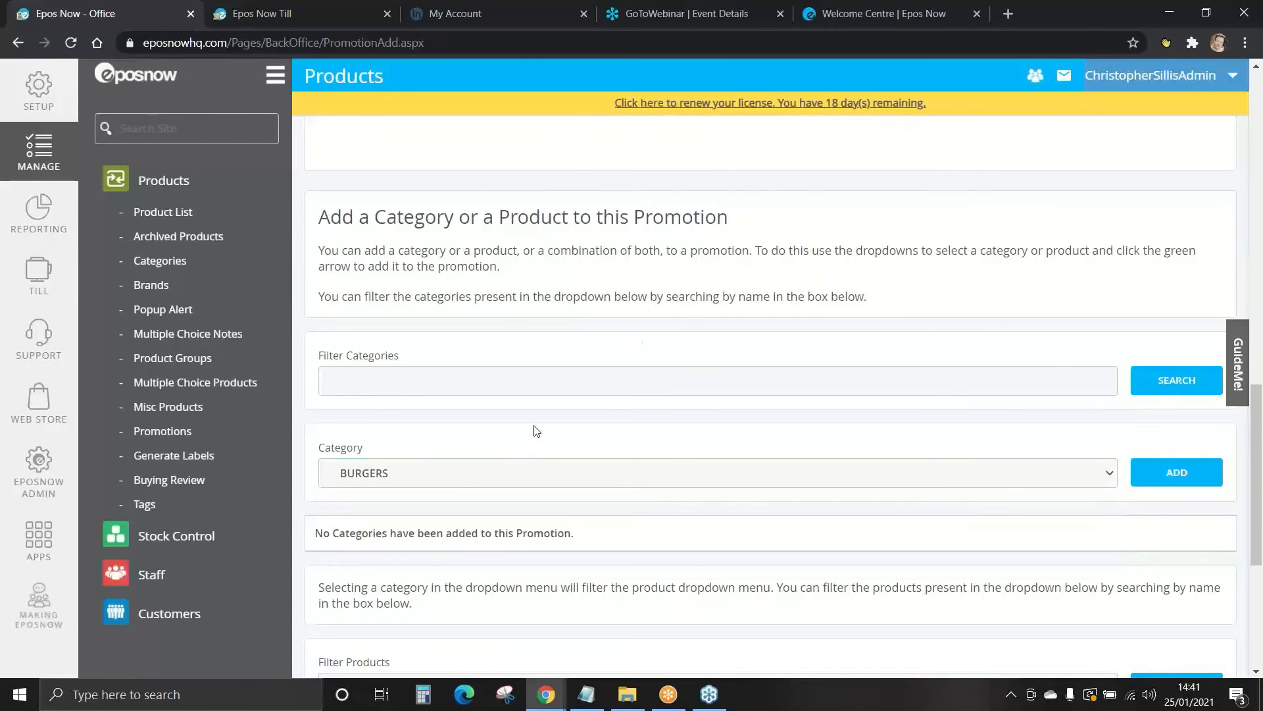
{"action": "left_click", "coordinate": [1162, 478]}
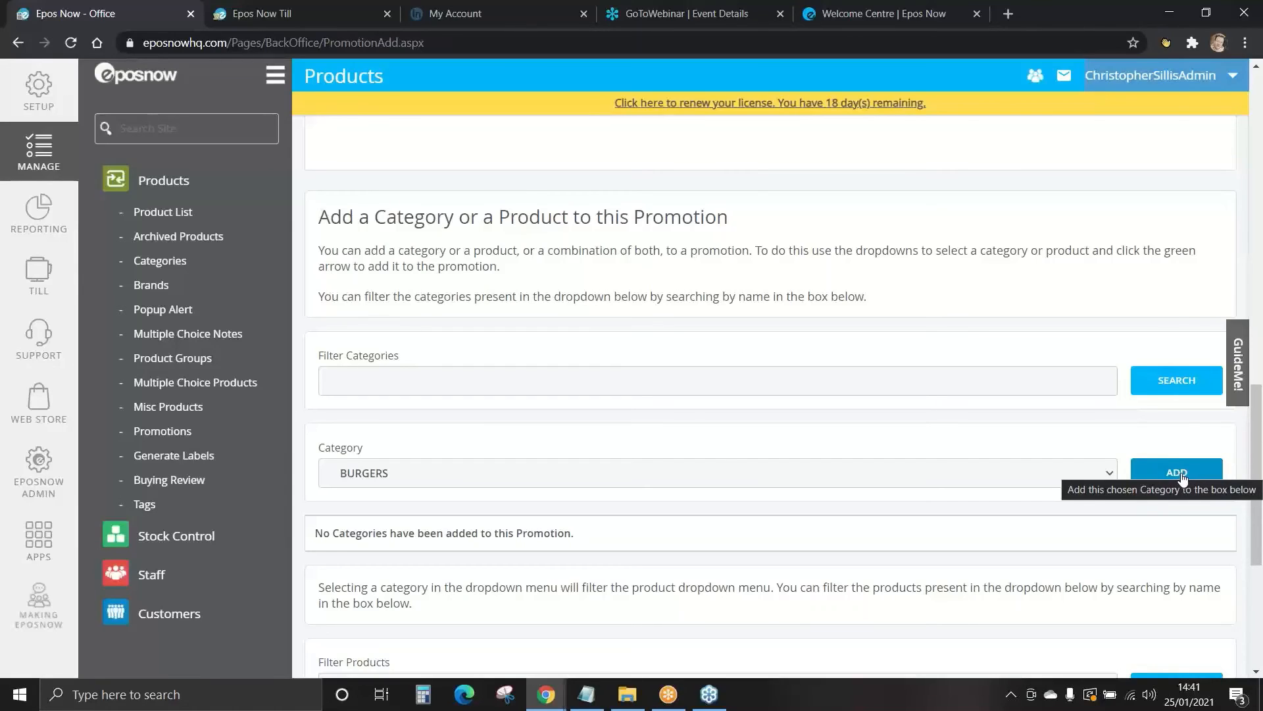
- Include Cheeseburger and Chicken Burger as products in the burger promotion and save the new promotion
{"action": "scroll", "coordinate": [704, 437], "scroll_direction": "down", "scroll_amount": 1}
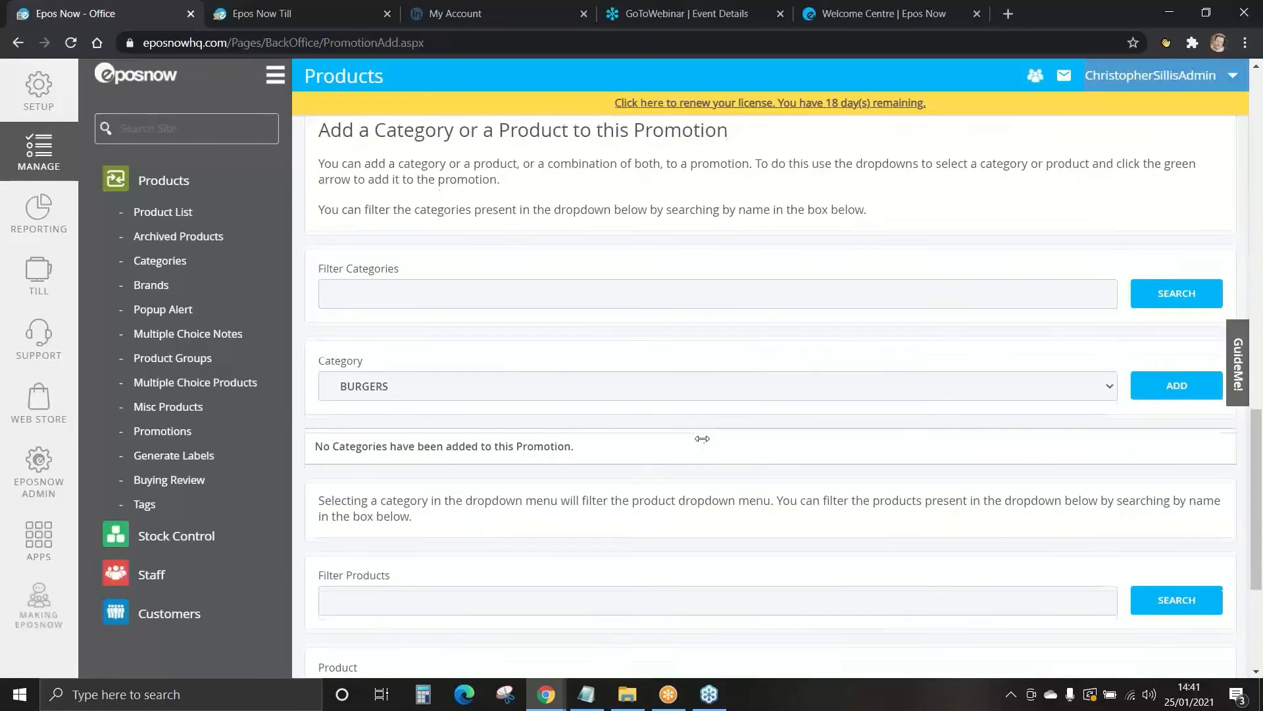
{"action": "scroll", "coordinate": [703, 439], "scroll_direction": "down", "scroll_amount": 3}
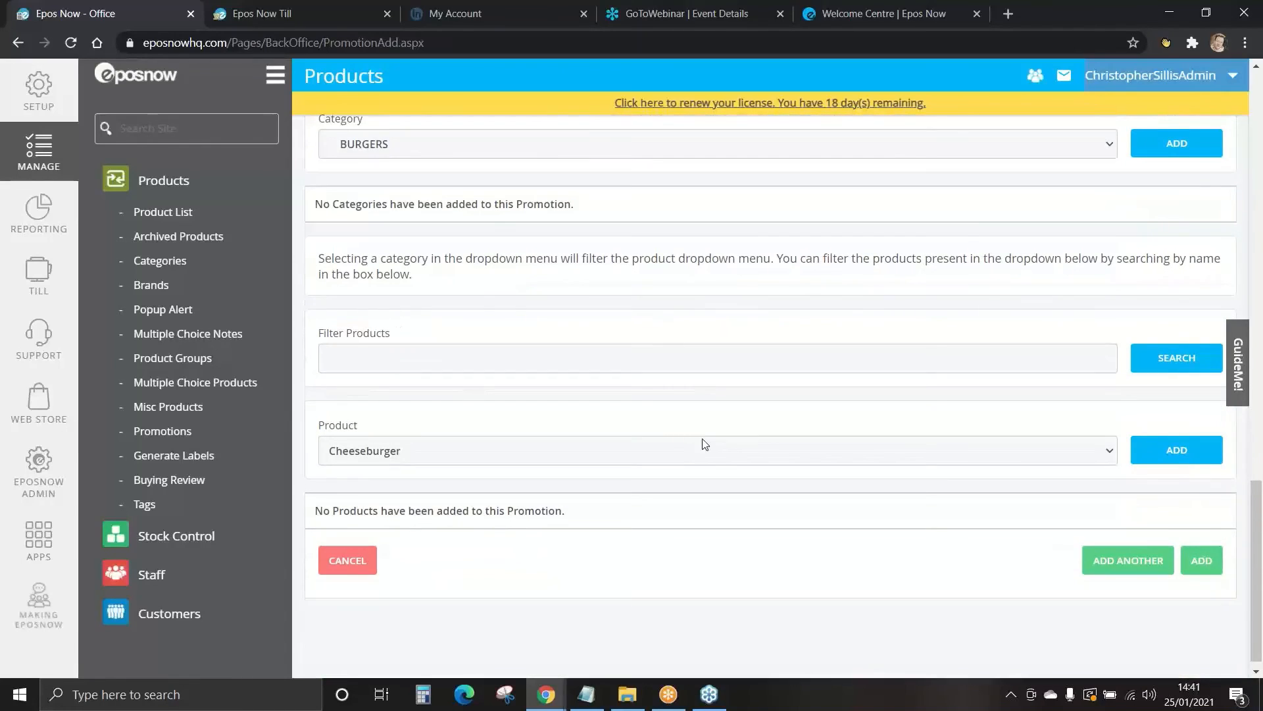
{"action": "scroll", "coordinate": [704, 444], "scroll_direction": "up", "scroll_amount": 1}
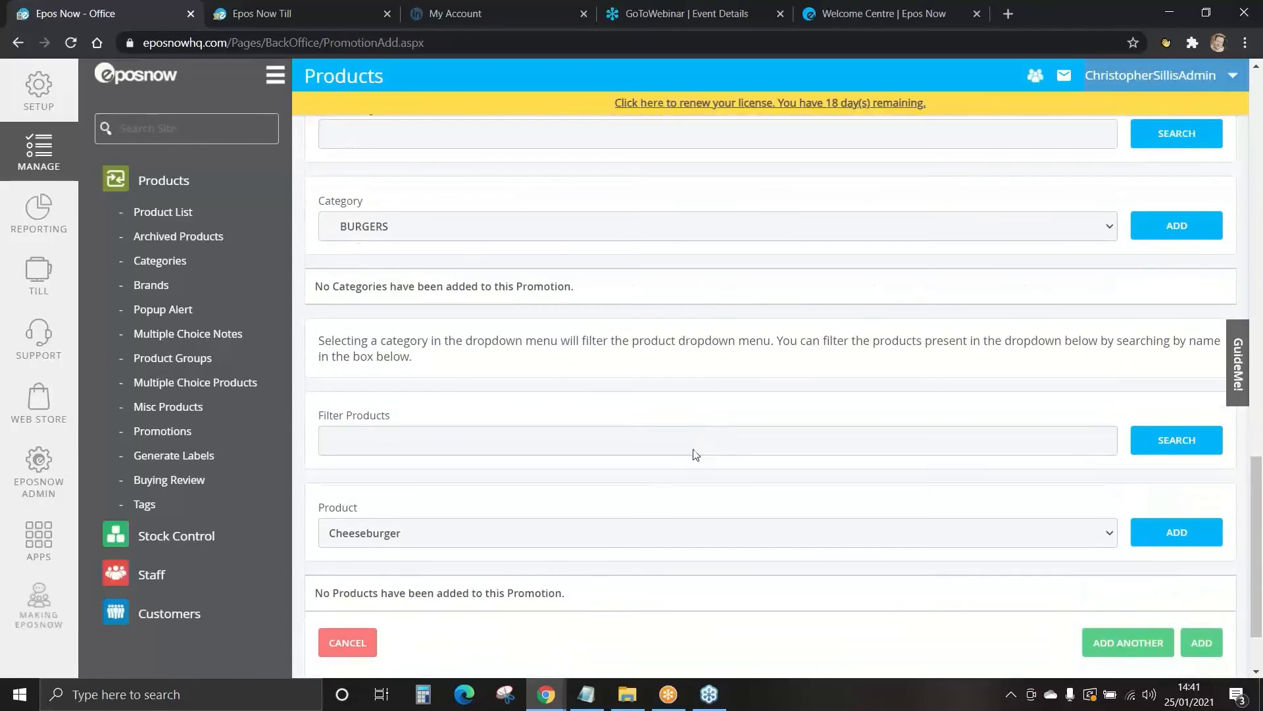
{"action": "left_click", "coordinate": [1176, 534]}
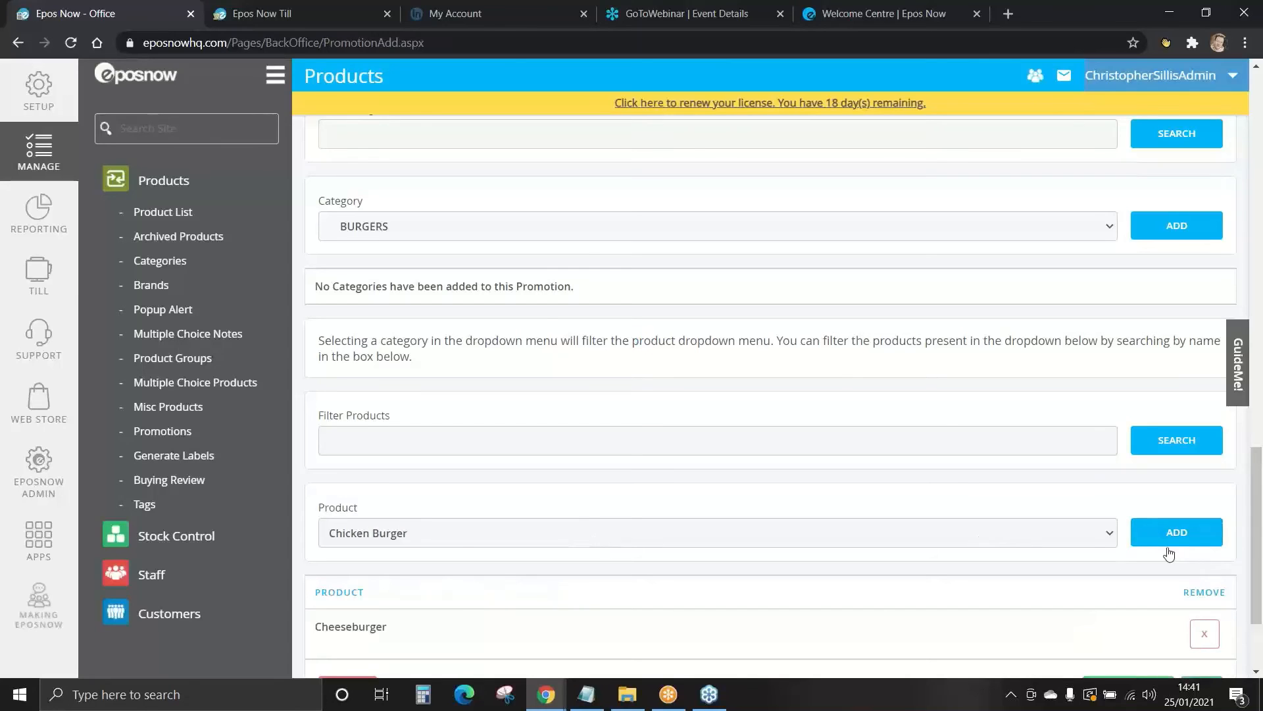
{"action": "left_click", "coordinate": [1168, 548]}
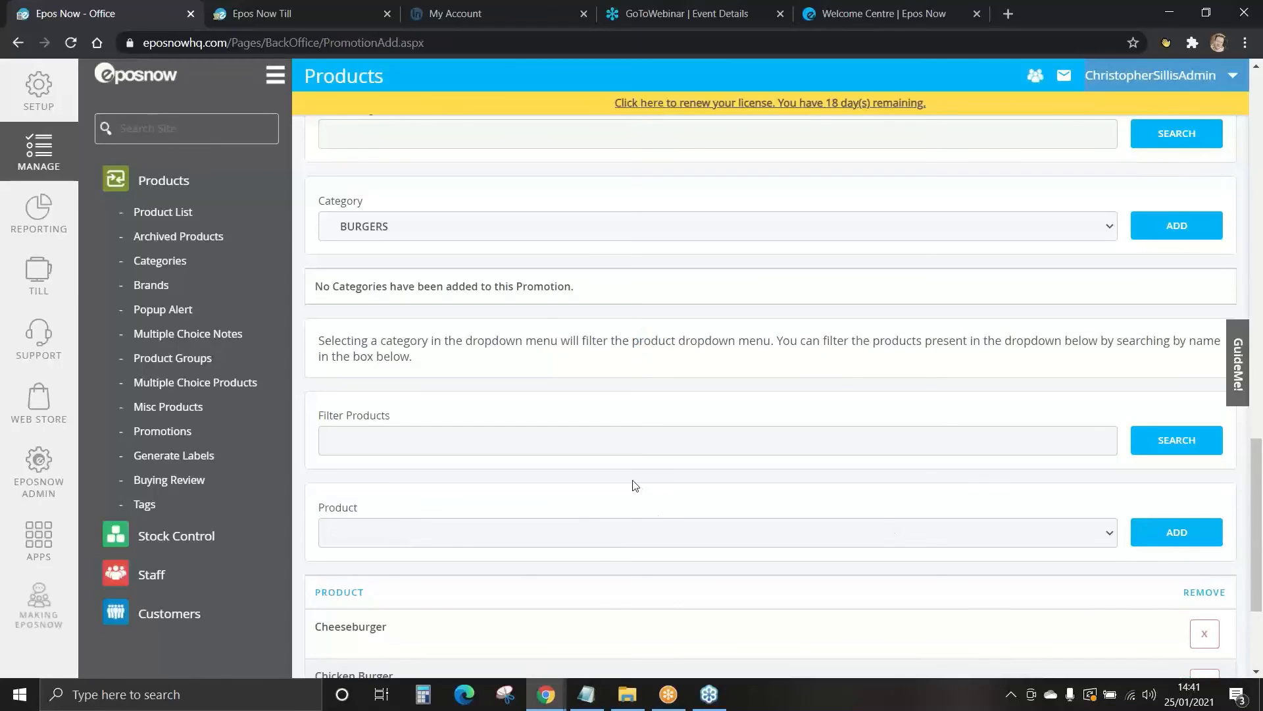
{"action": "scroll", "coordinate": [645, 487], "scroll_direction": "down", "scroll_amount": 2}
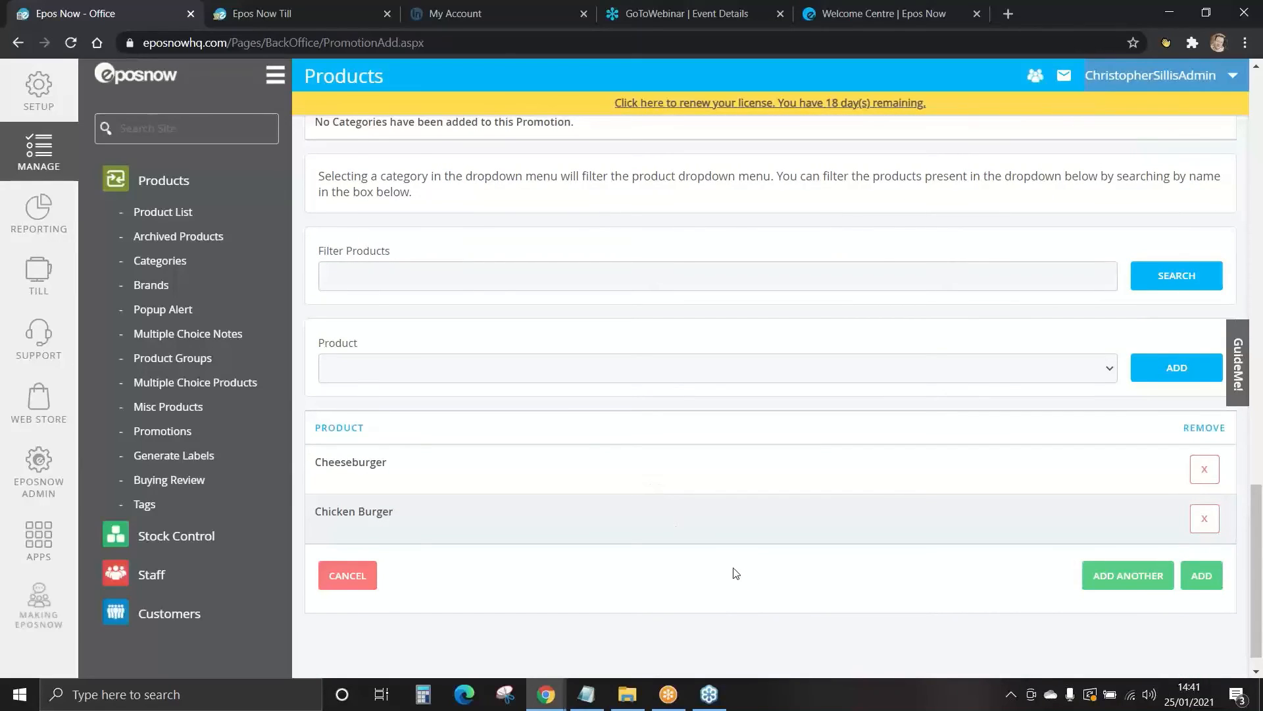
{"action": "left_click", "coordinate": [1202, 576]}
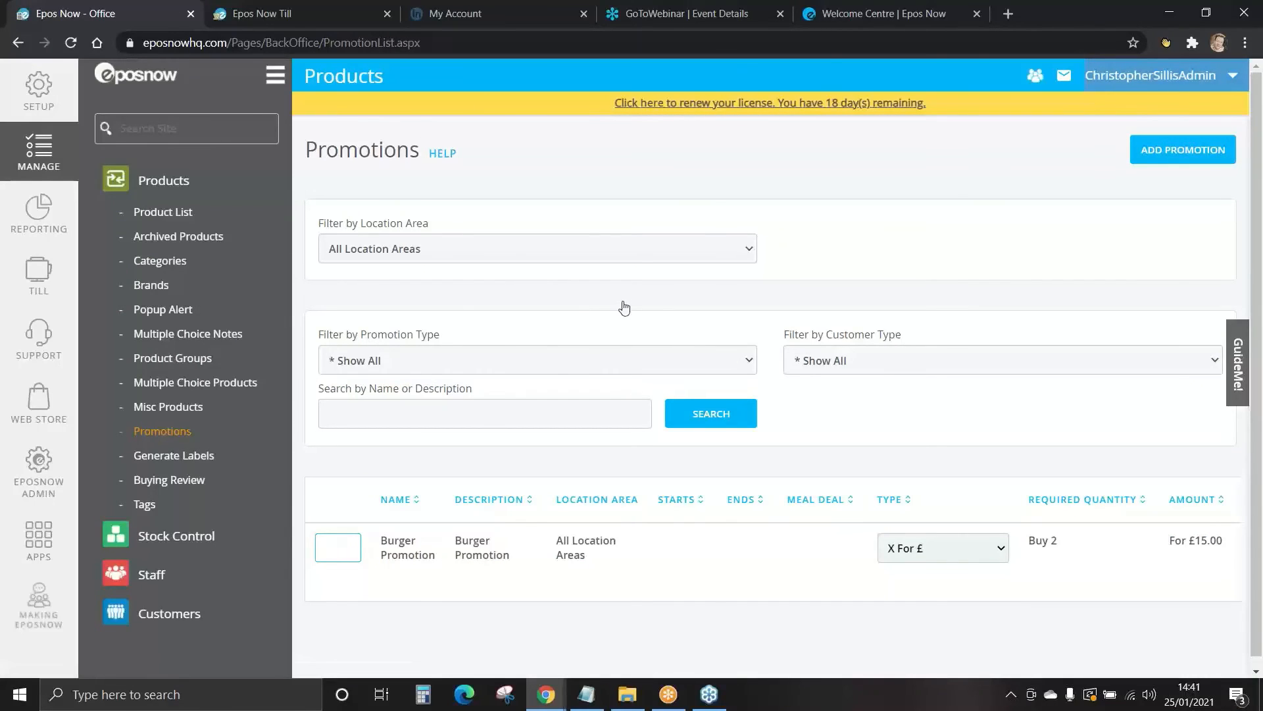
- Open the Burger Promotion for inline editing in the promotions list, close the editing, and check its remaining columns
{"action": "left_click", "coordinate": [337, 547]}
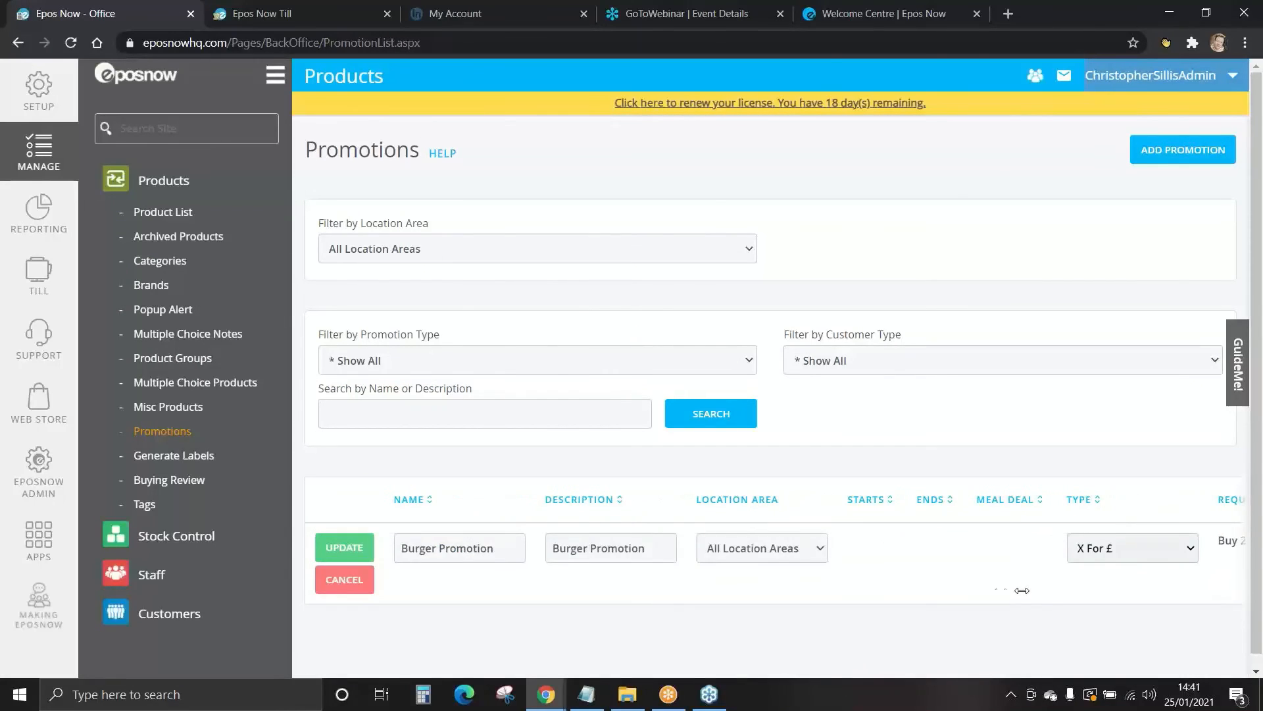
{"action": "left_click_drag", "start_coordinate": [980, 592], "coordinate": [1010, 591]}
{"action": "left_click", "coordinate": [343, 547]}
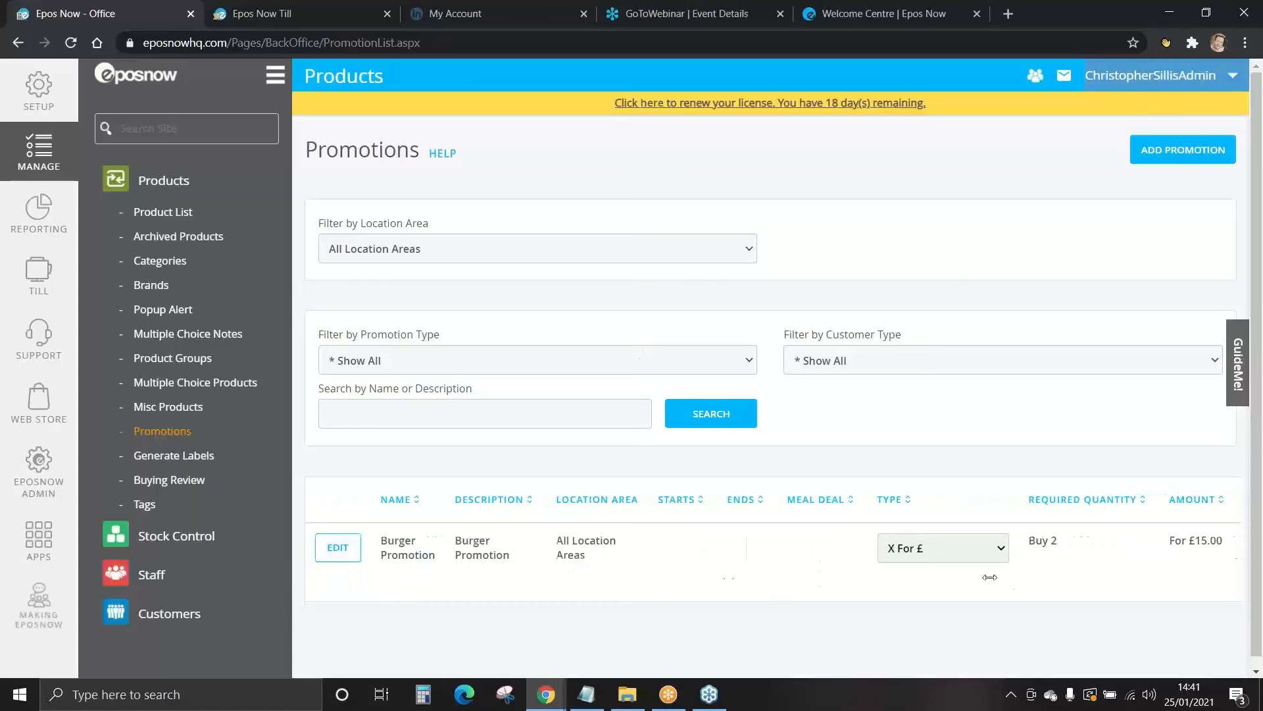
{"action": "left_click_drag", "start_coordinate": [990, 577], "coordinate": [510, 567]}
{"action": "left_click_drag", "start_coordinate": [1035, 568], "coordinate": [584, 568]}
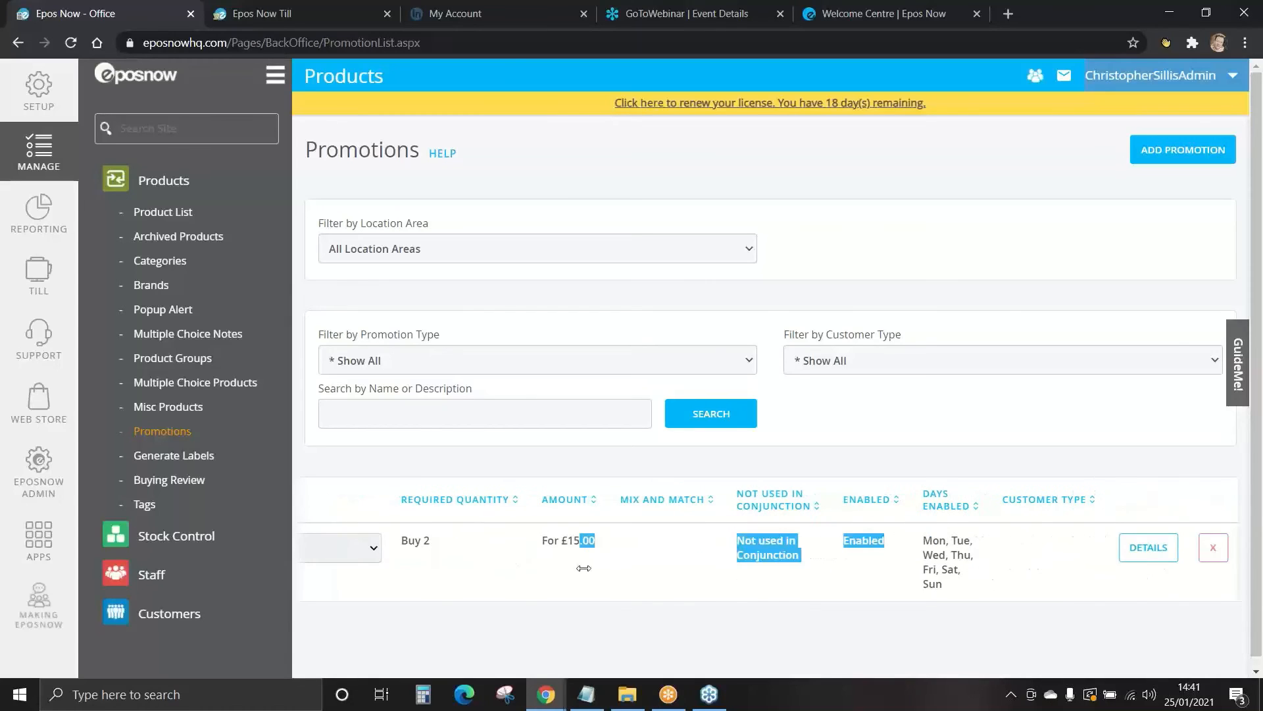
{"action": "left_click", "coordinate": [1175, 587]}
- Open the Burger Promotion's details and review its settings and included products
{"action": "left_click", "coordinate": [1148, 554]}
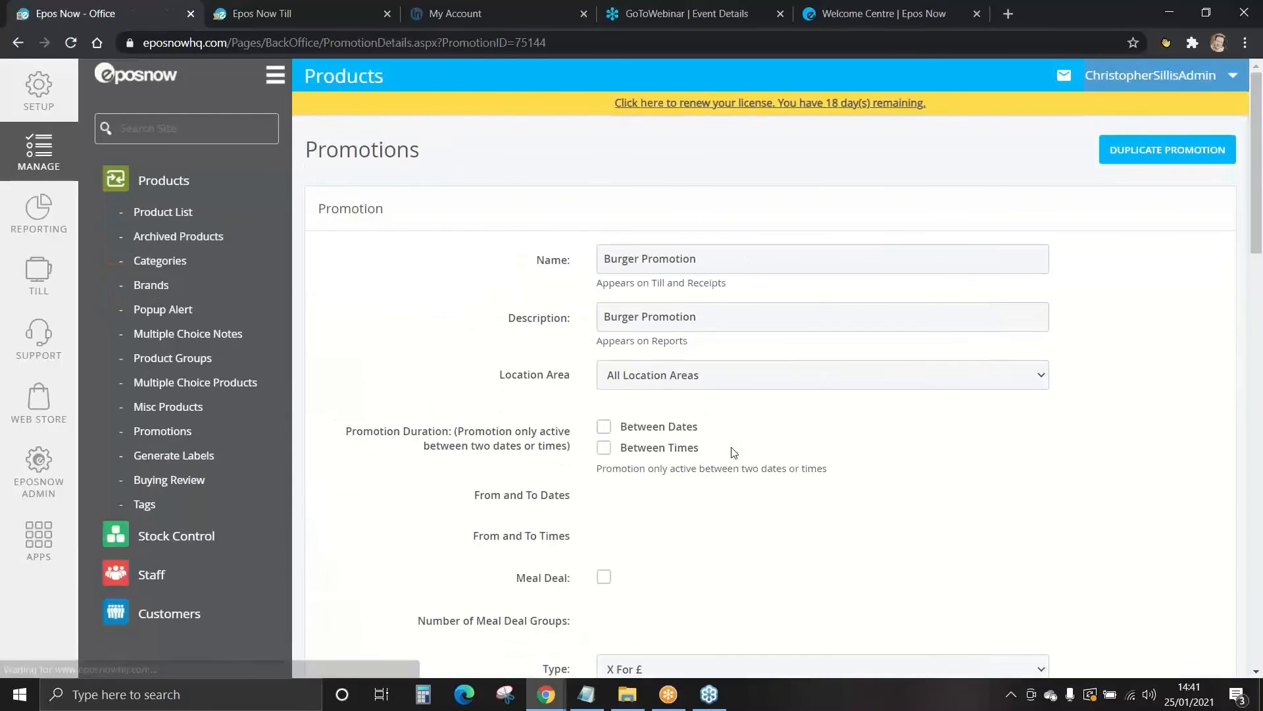
{"action": "scroll", "coordinate": [733, 452], "scroll_direction": "down", "scroll_amount": 10}
{"action": "scroll", "coordinate": [734, 454], "scroll_direction": "down", "scroll_amount": 8}
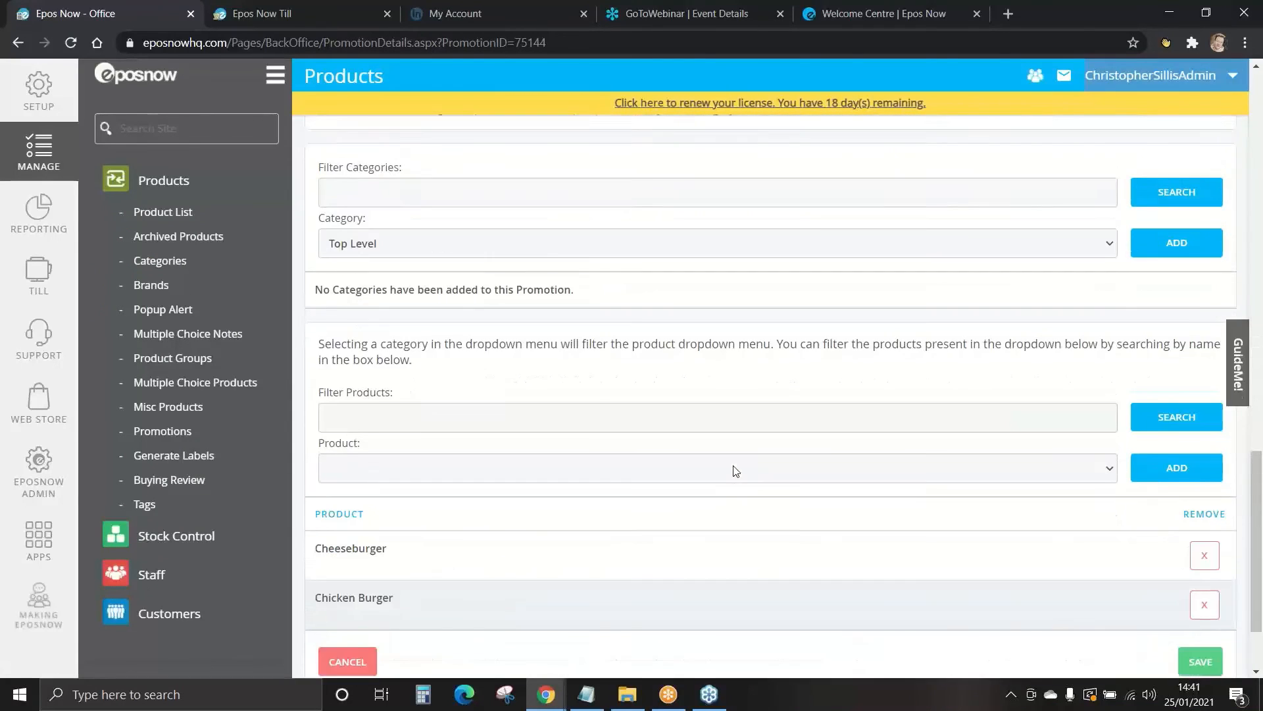
{"action": "scroll", "coordinate": [734, 453], "scroll_direction": "up", "scroll_amount": 14}
{"action": "scroll", "coordinate": [736, 470], "scroll_direction": "up", "scroll_amount": 5}
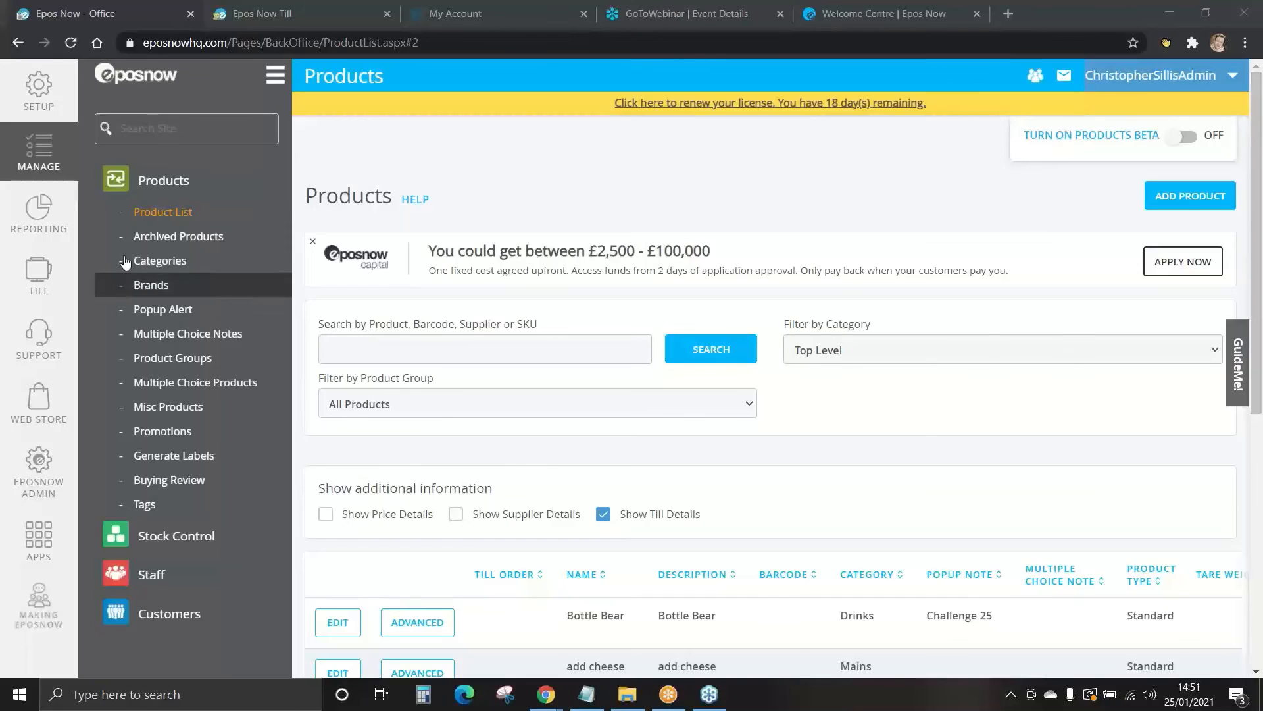
- Start adding a new supplier from the Stock Control suppliers list
{"action": "left_click", "coordinate": [196, 538]}
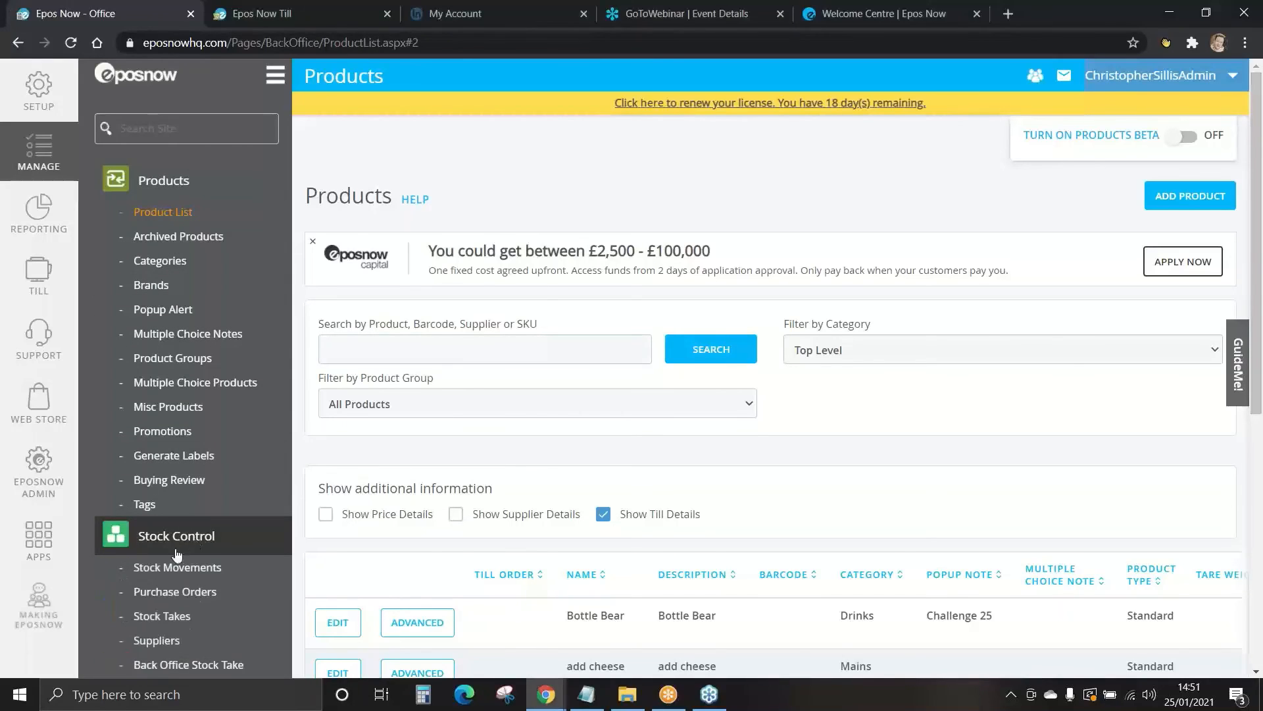
{"action": "left_click", "coordinate": [166, 641]}
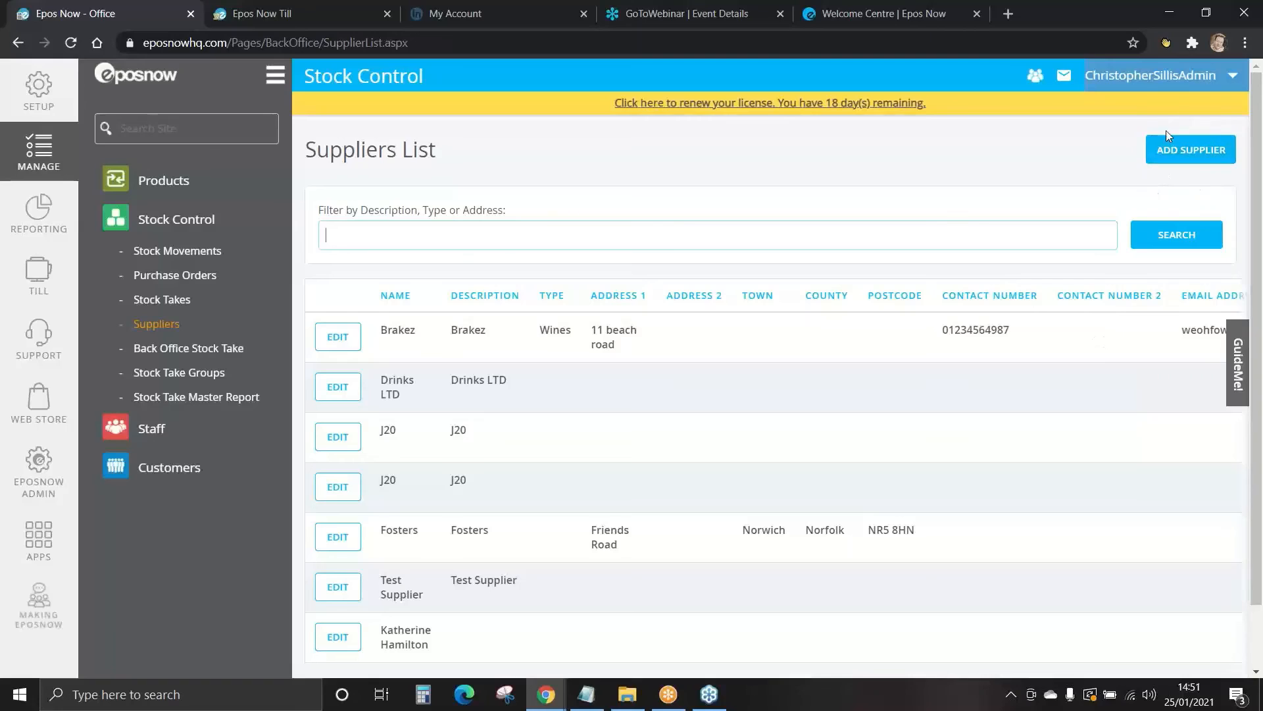
{"action": "left_click", "coordinate": [1192, 152]}
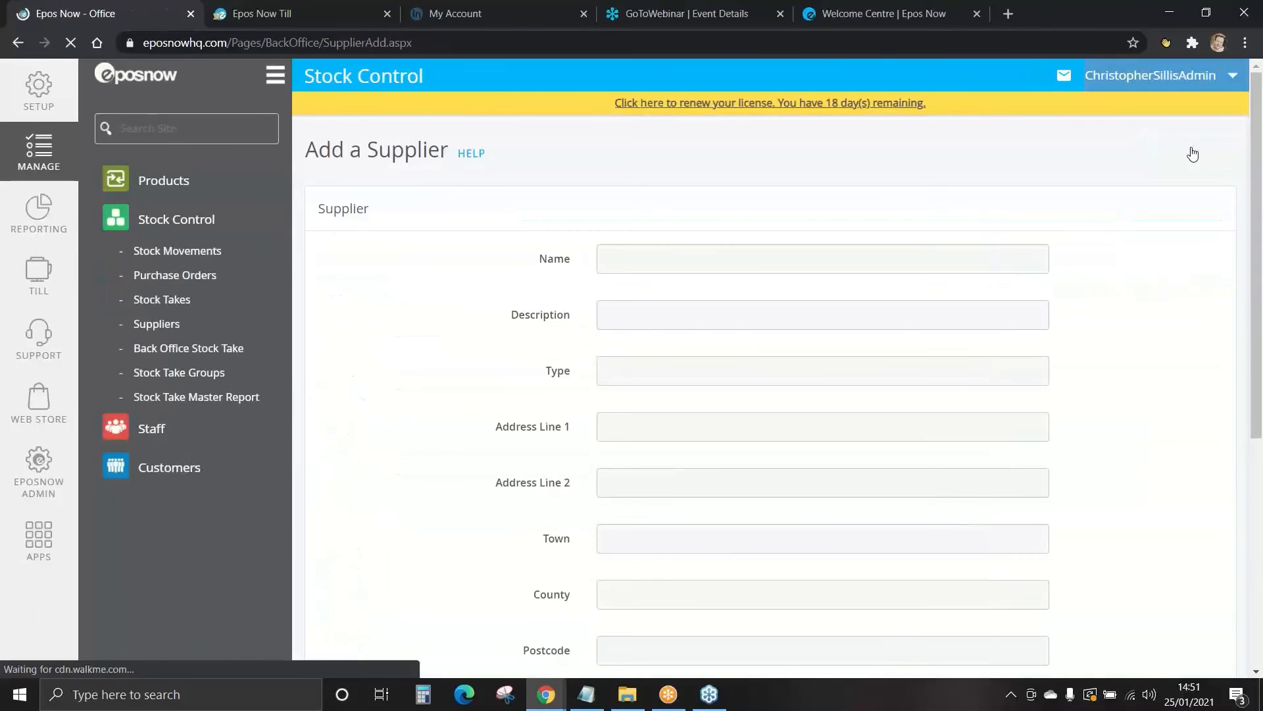
{"action": "mouse_move", "coordinate": [1258, 132]}
{"action": "left_mouse_down"}
{"action": "mouse_move", "coordinate": [1260, 334]}
{"action": "mouse_move", "coordinate": [1261, 155]}
{"action": "left_mouse_up"}
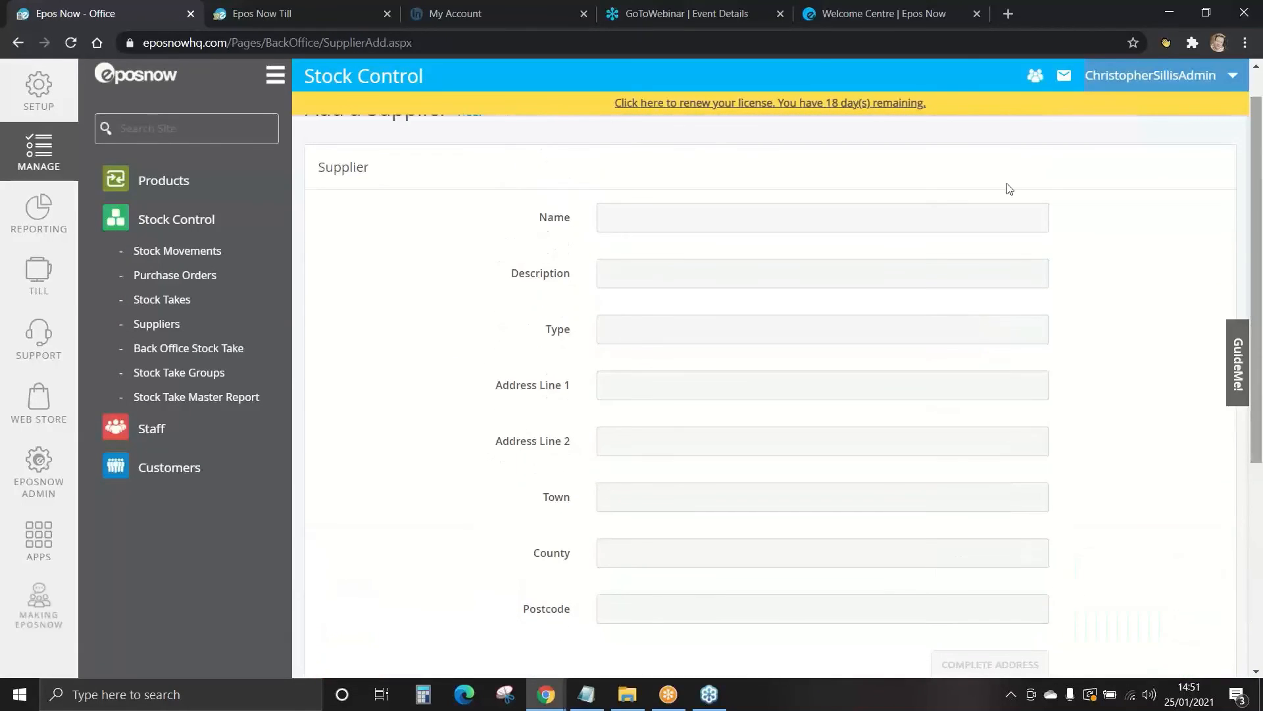
- Enter TEST NAME as the new supplier's name and description, and FOOD as its type
{"action": "left_click", "coordinate": [690, 215]}
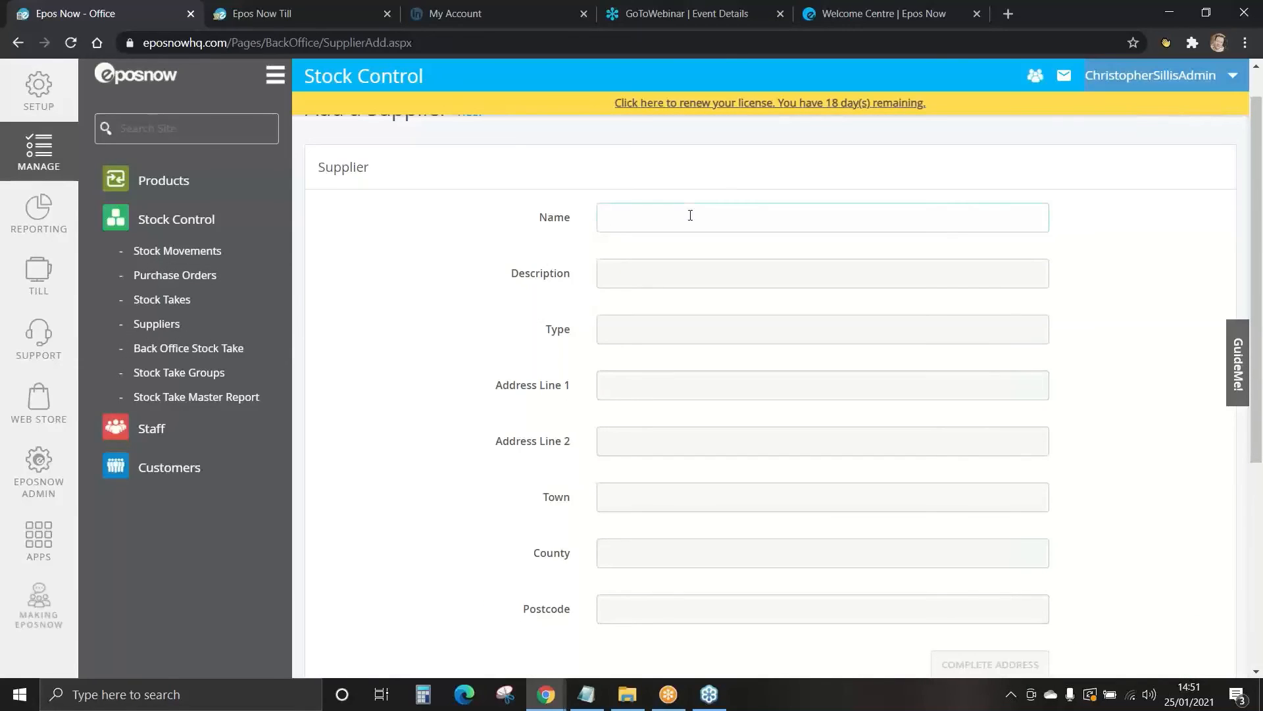
{"action": "type", "text": "TEST NAME"}
{"action": "left_click", "coordinate": [672, 283]}
{"action": "type", "text": "TEST NAME"}
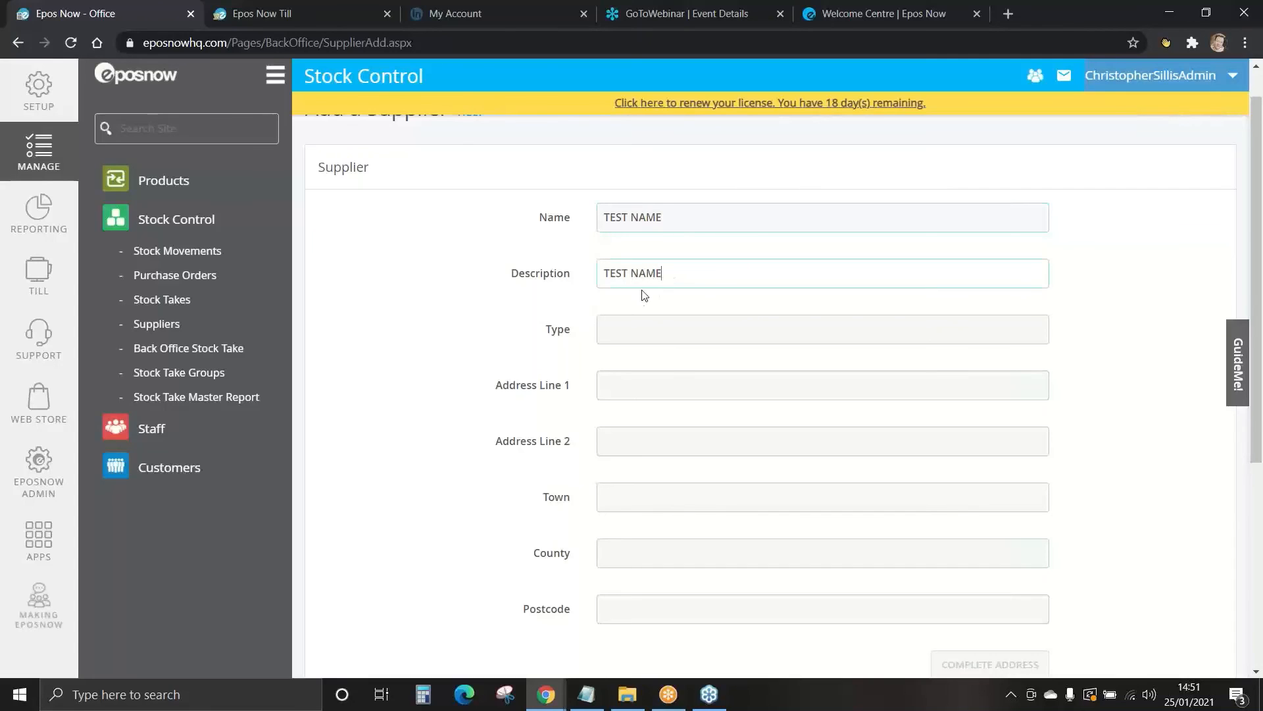
{"action": "left_click", "coordinate": [632, 330]}
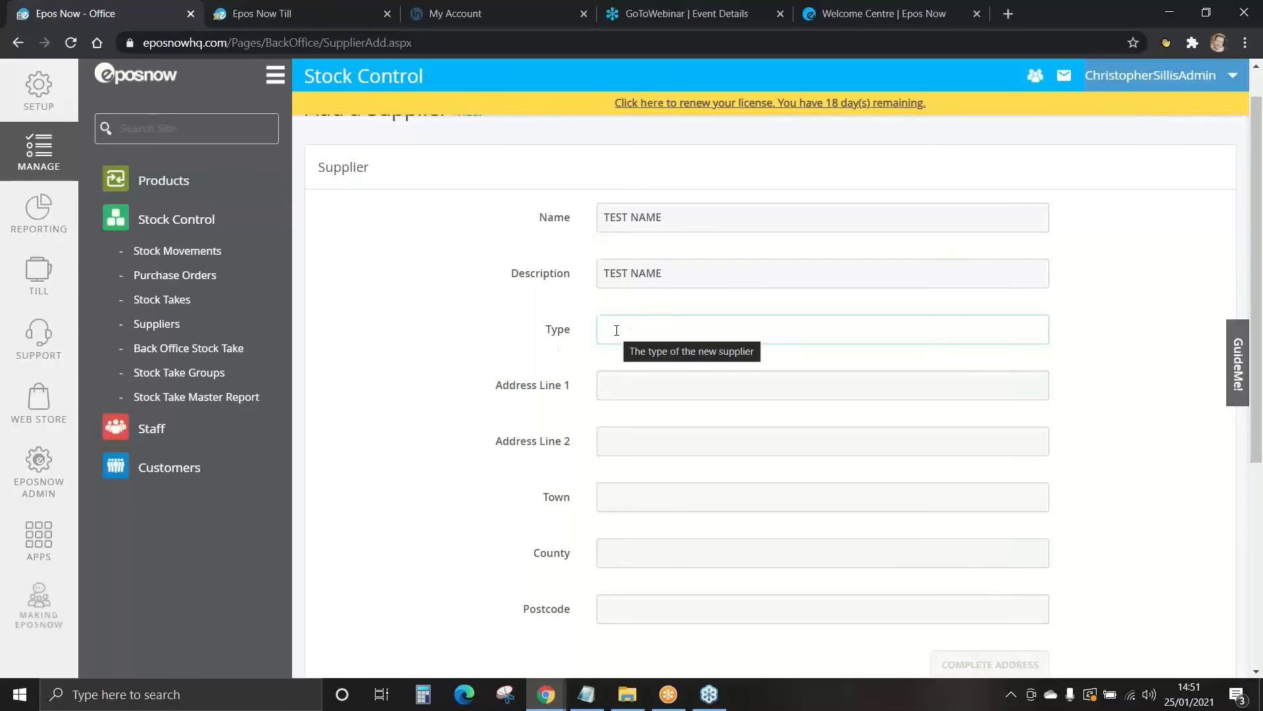
{"action": "type", "text": "FOOD"}
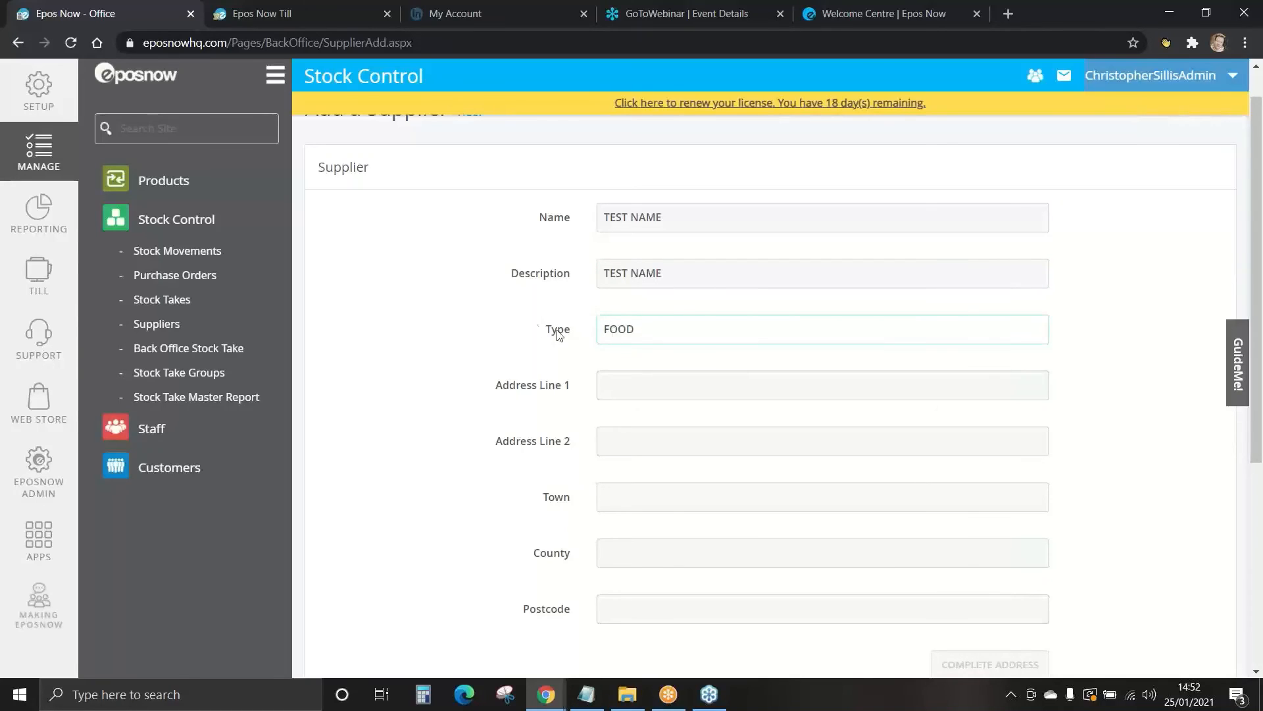
{"action": "left_click", "coordinate": [522, 330]}
- Review the new supplier's address, town, county, postcode, contact number and email fields
{"action": "scroll", "coordinate": [427, 310], "scroll_direction": "down", "scroll_amount": 1}
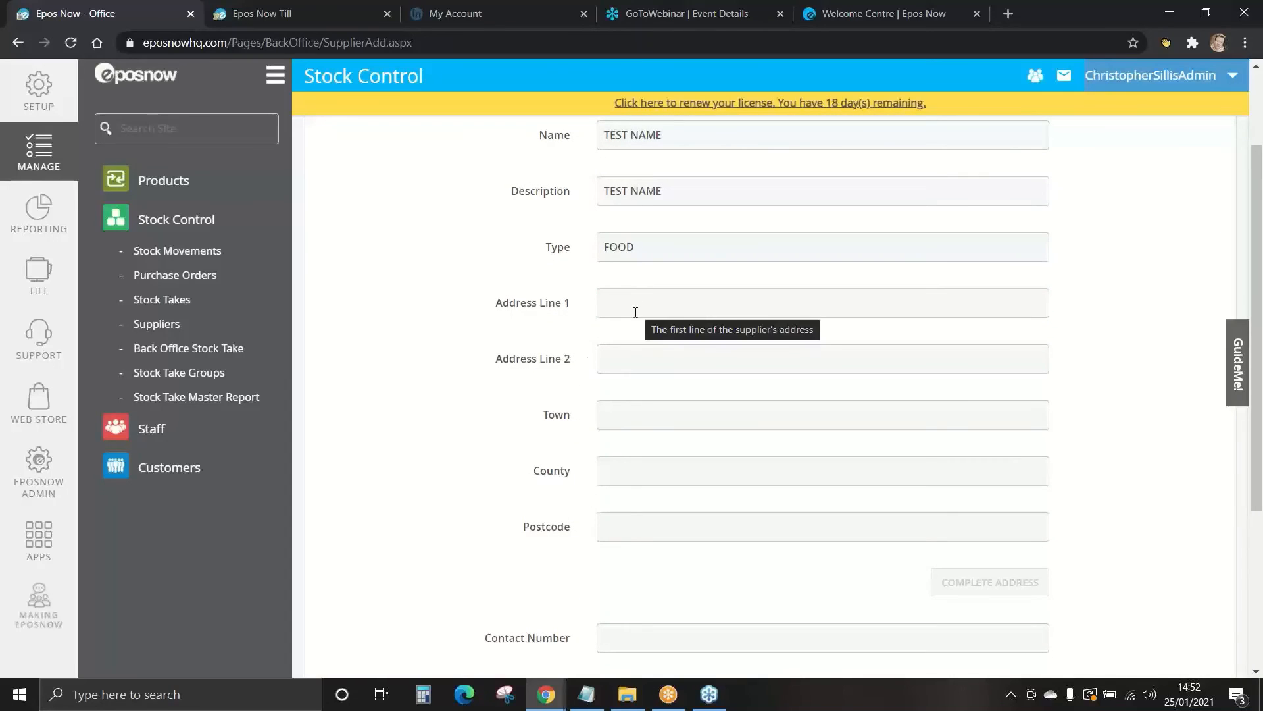
{"action": "left_click", "coordinate": [639, 415]}
{"action": "scroll", "coordinate": [641, 416], "scroll_direction": "down", "scroll_amount": 1}
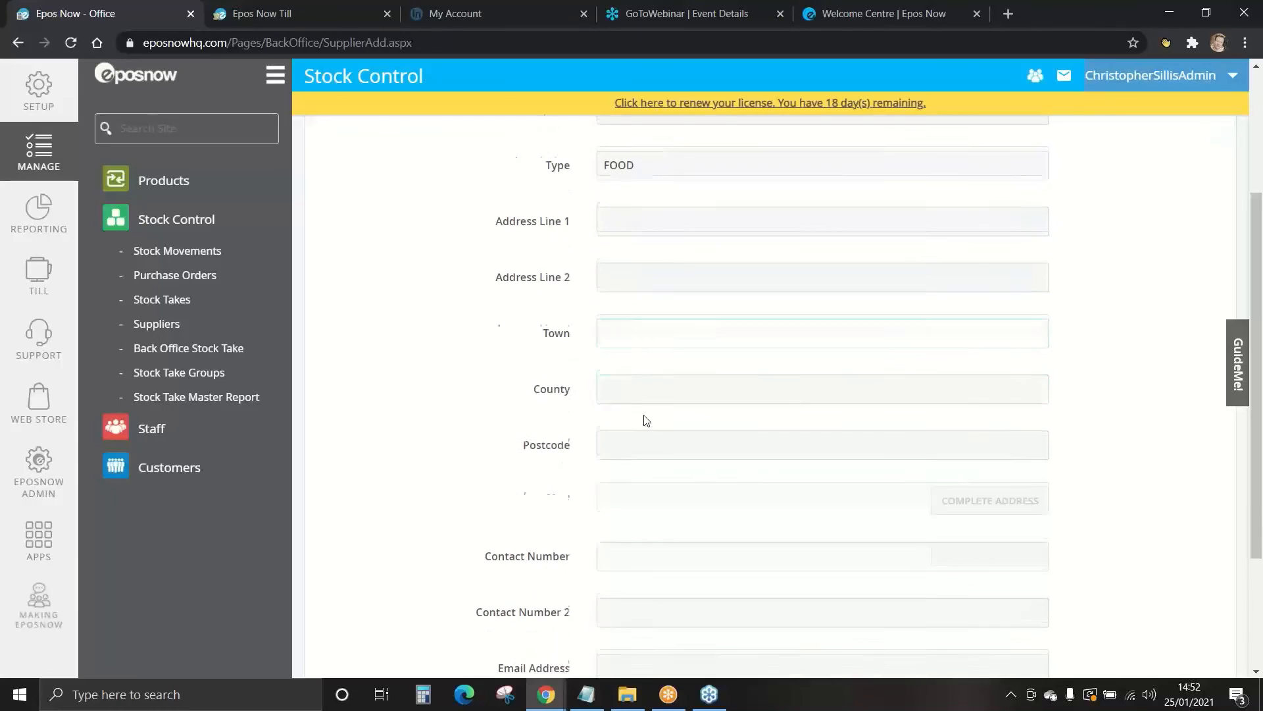
{"action": "left_click", "coordinate": [637, 396]}
{"action": "scroll", "coordinate": [637, 396], "scroll_direction": "down", "scroll_amount": 2}
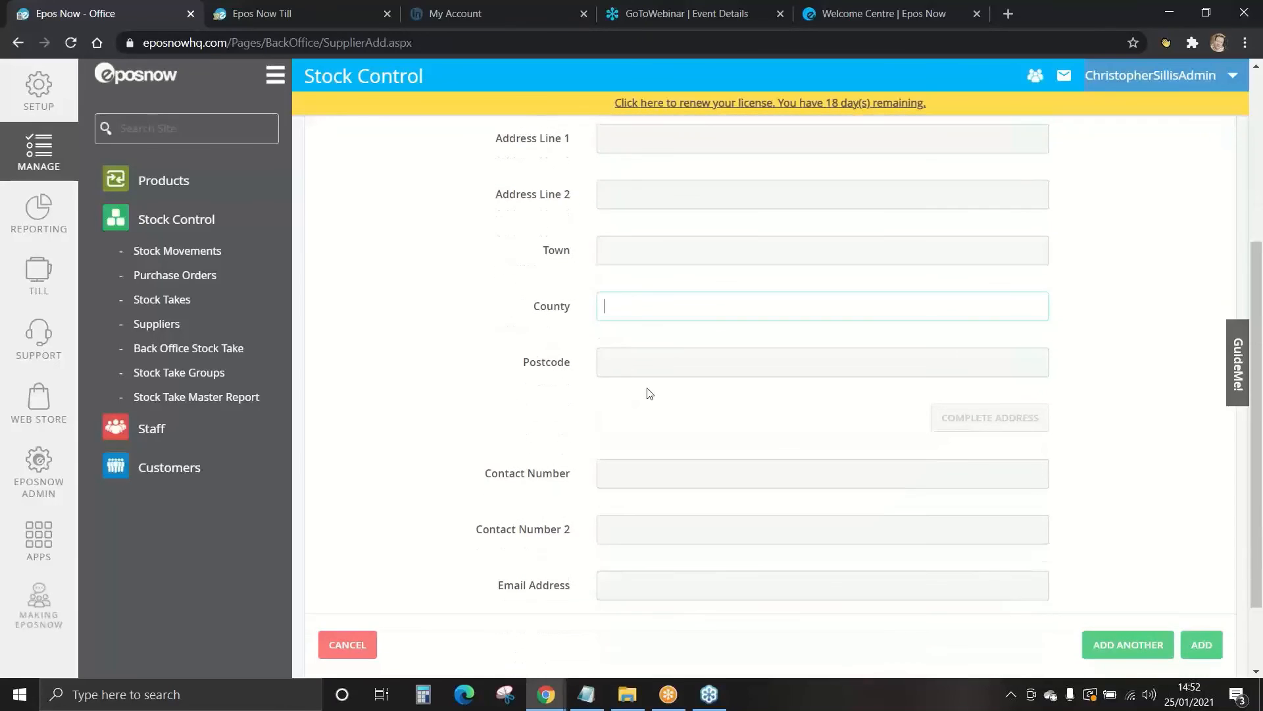
{"action": "left_click", "coordinate": [641, 278]}
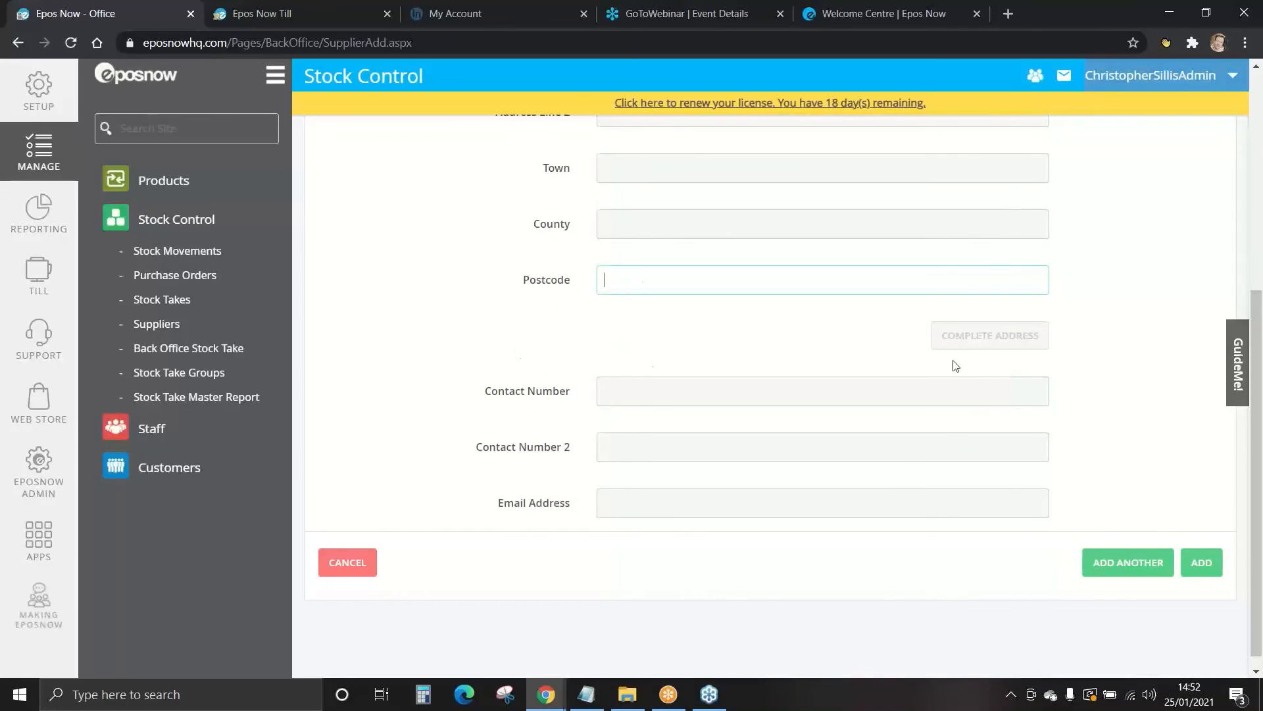
{"action": "left_click", "coordinate": [1100, 354]}
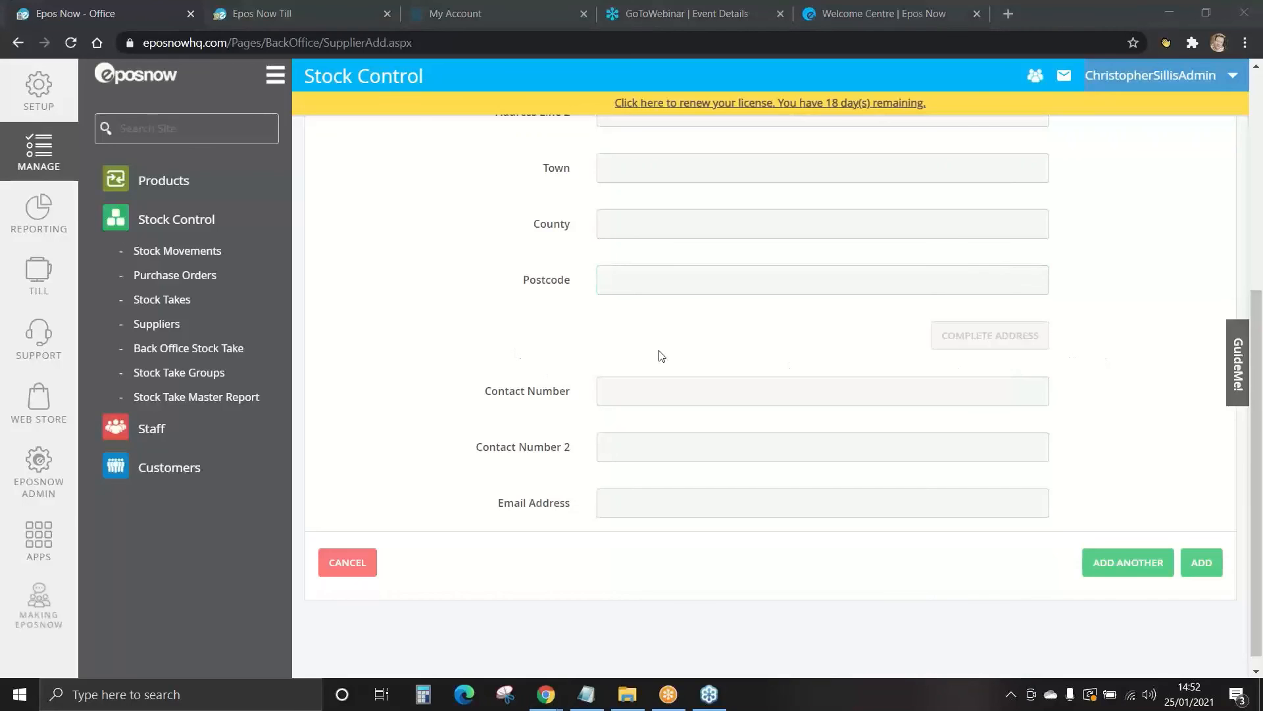
- Save the new TEST NAME supplier without contact details and check its entry in the suppliers list
{"action": "left_click", "coordinate": [628, 396]}
{"action": "left_click", "coordinate": [642, 502]}
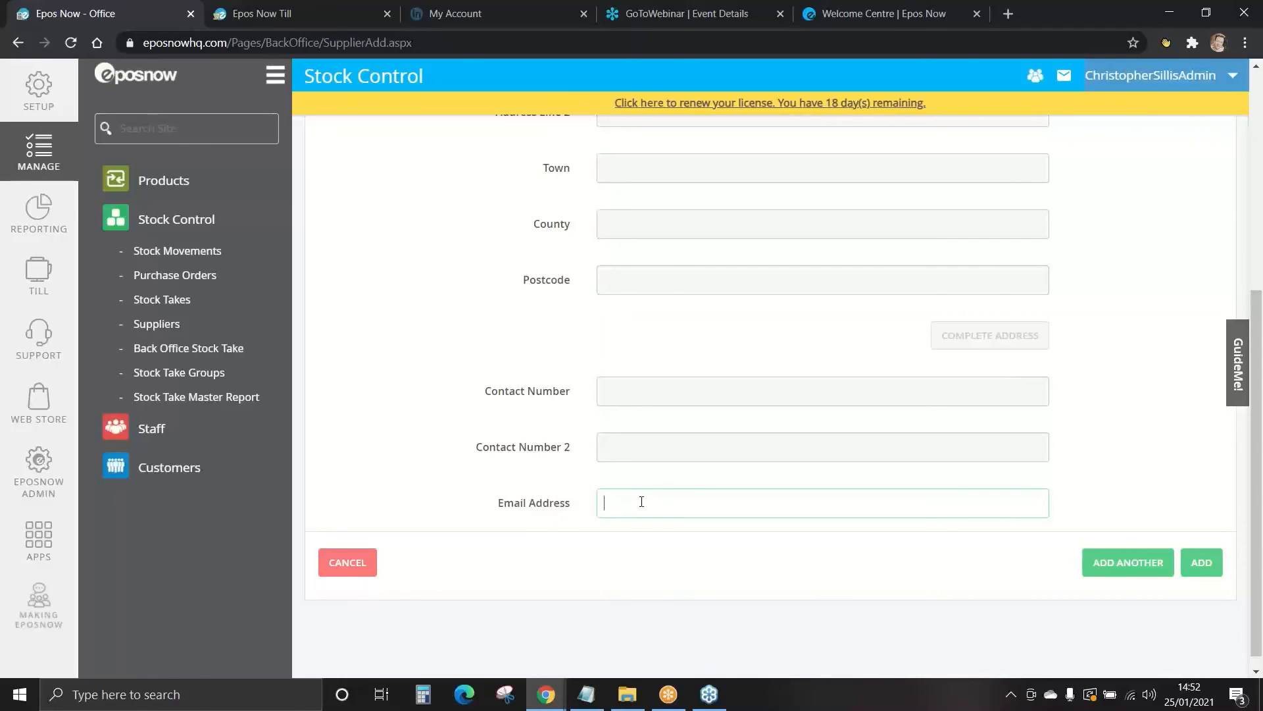
{"action": "scroll", "coordinate": [641, 501], "scroll_direction": "up", "scroll_amount": 6}
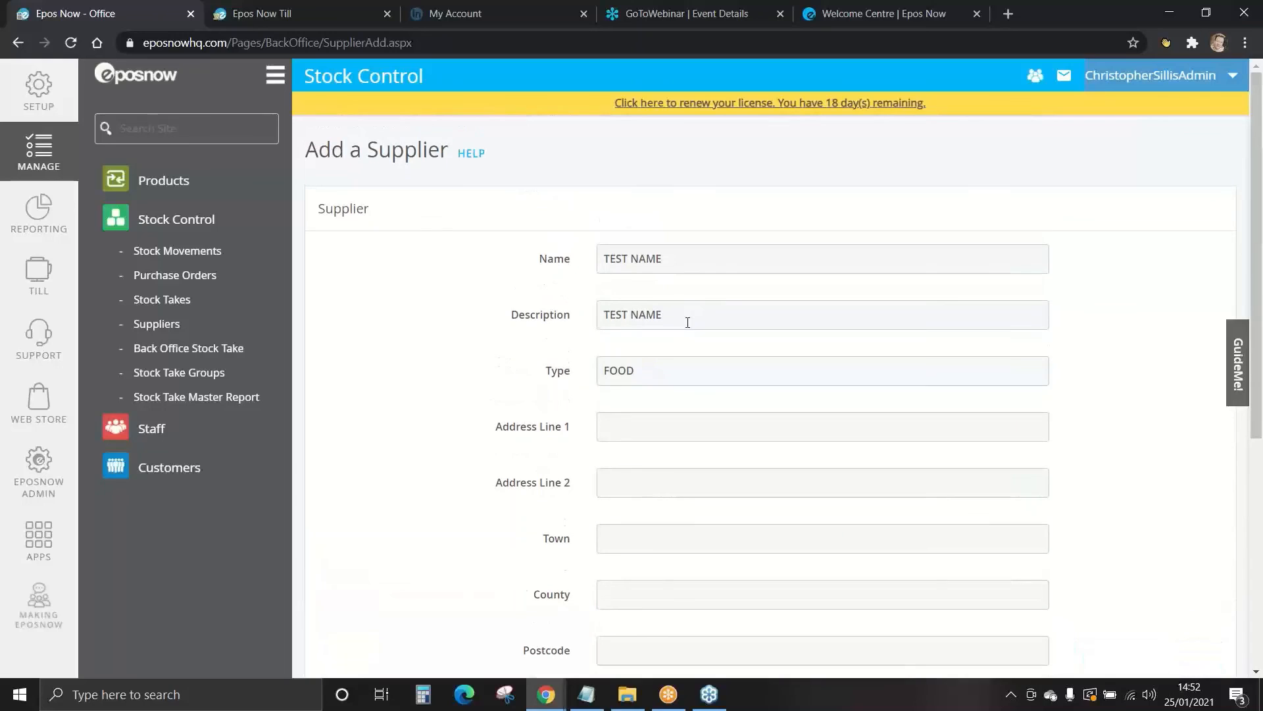
{"action": "scroll", "coordinate": [686, 323], "scroll_direction": "down", "scroll_amount": 5}
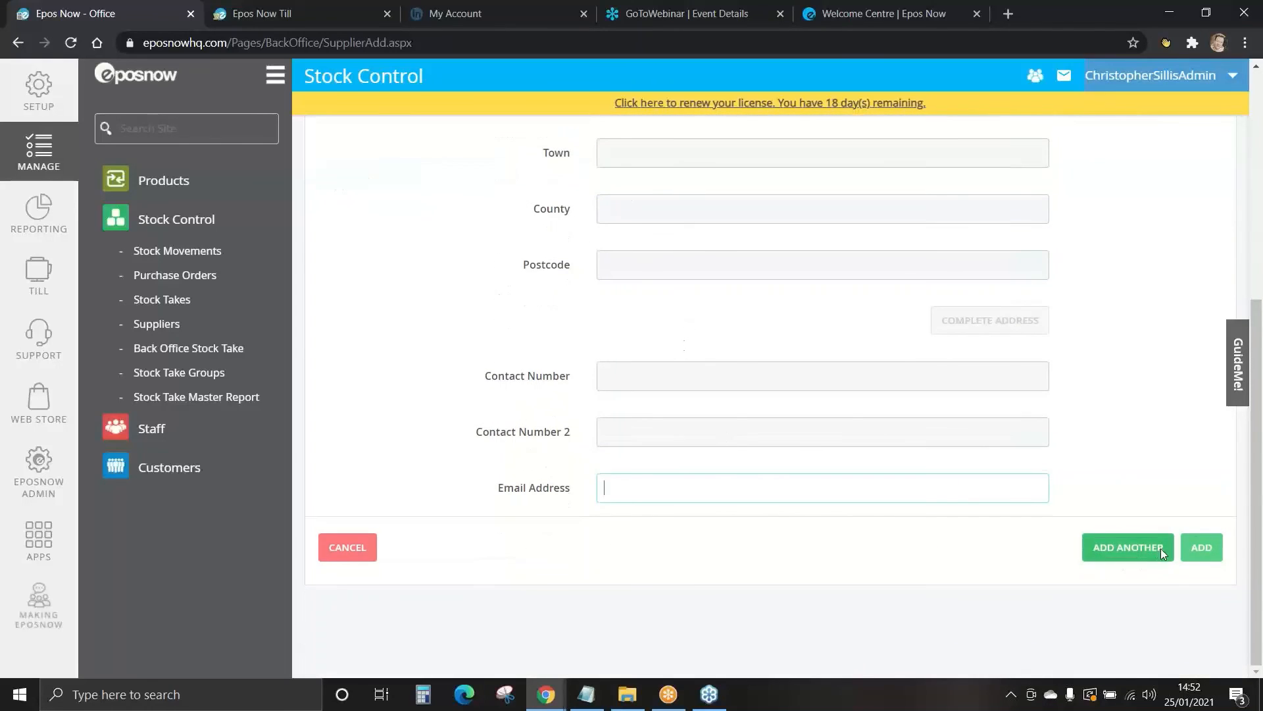
{"action": "left_click", "coordinate": [1202, 550]}
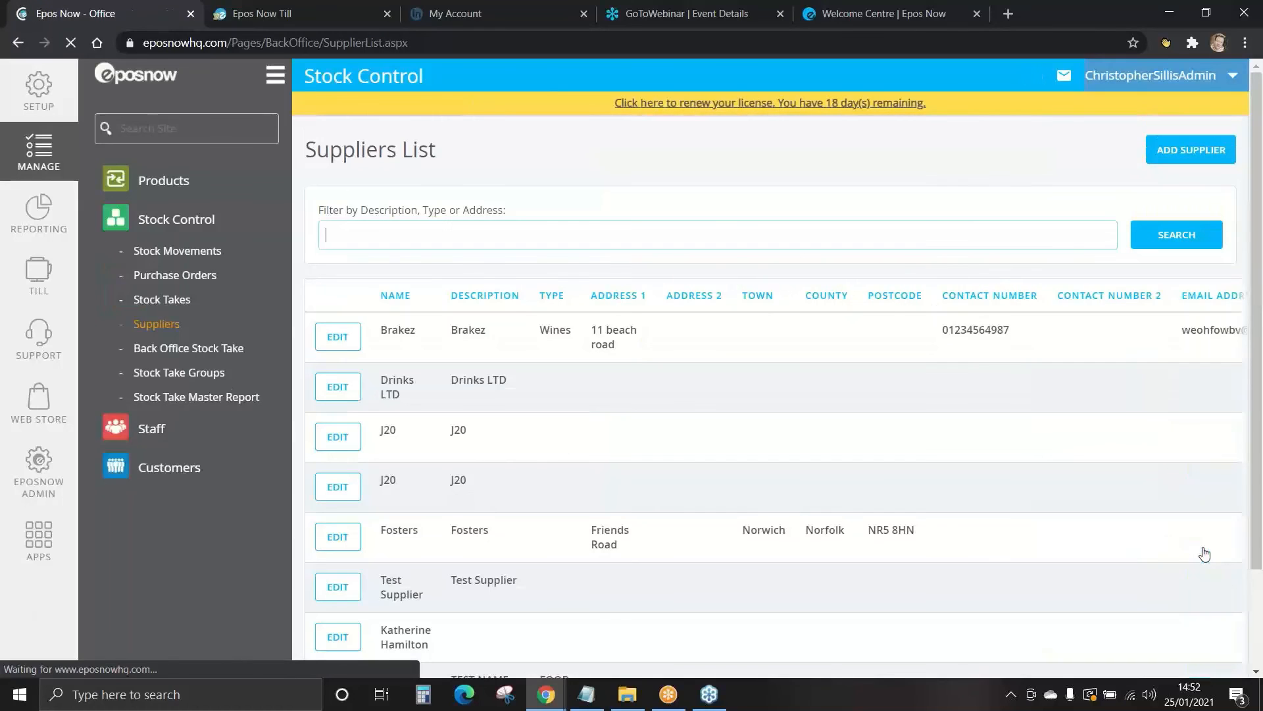
{"action": "scroll", "coordinate": [949, 449], "scroll_direction": "down", "scroll_amount": 2}
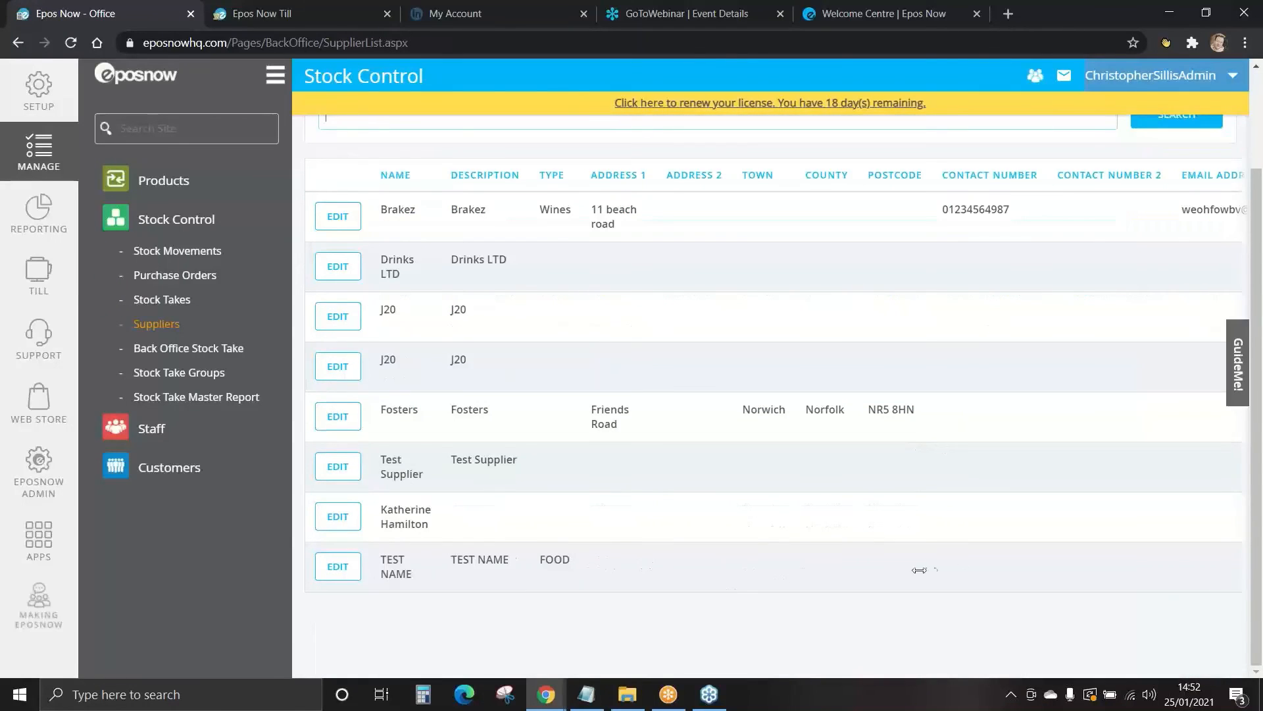
{"action": "left_click_drag", "start_coordinate": [928, 570], "coordinate": [615, 581]}
{"action": "left_click_drag", "start_coordinate": [708, 582], "coordinate": [979, 575]}
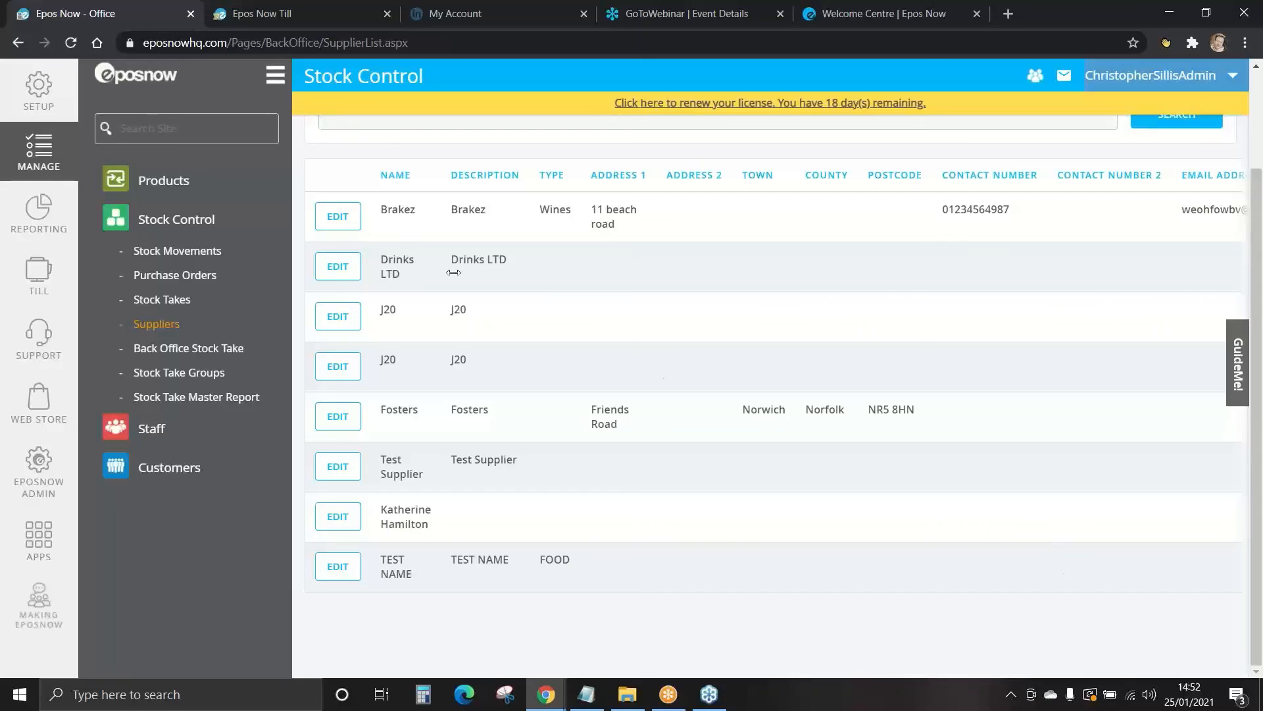
- Open the product list and filter it by the MASTER PRODUCTS category
{"action": "left_click", "coordinate": [171, 184]}
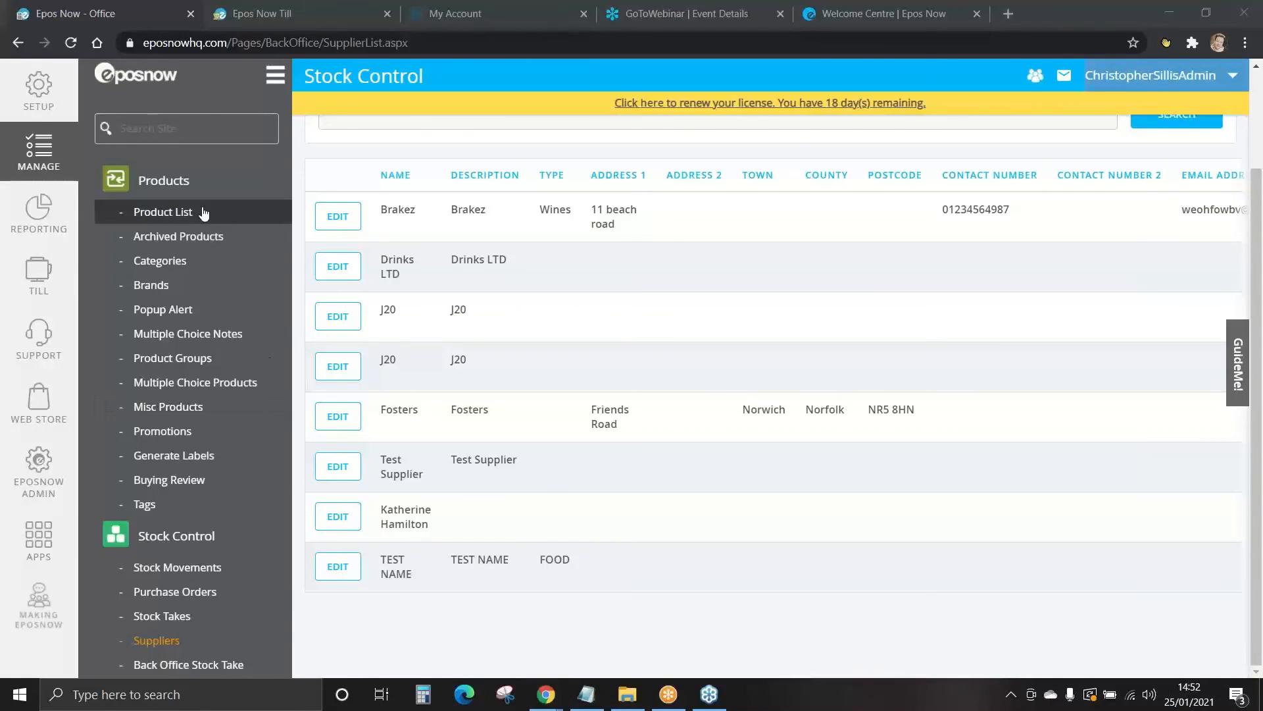
{"action": "left_click", "coordinate": [182, 216]}
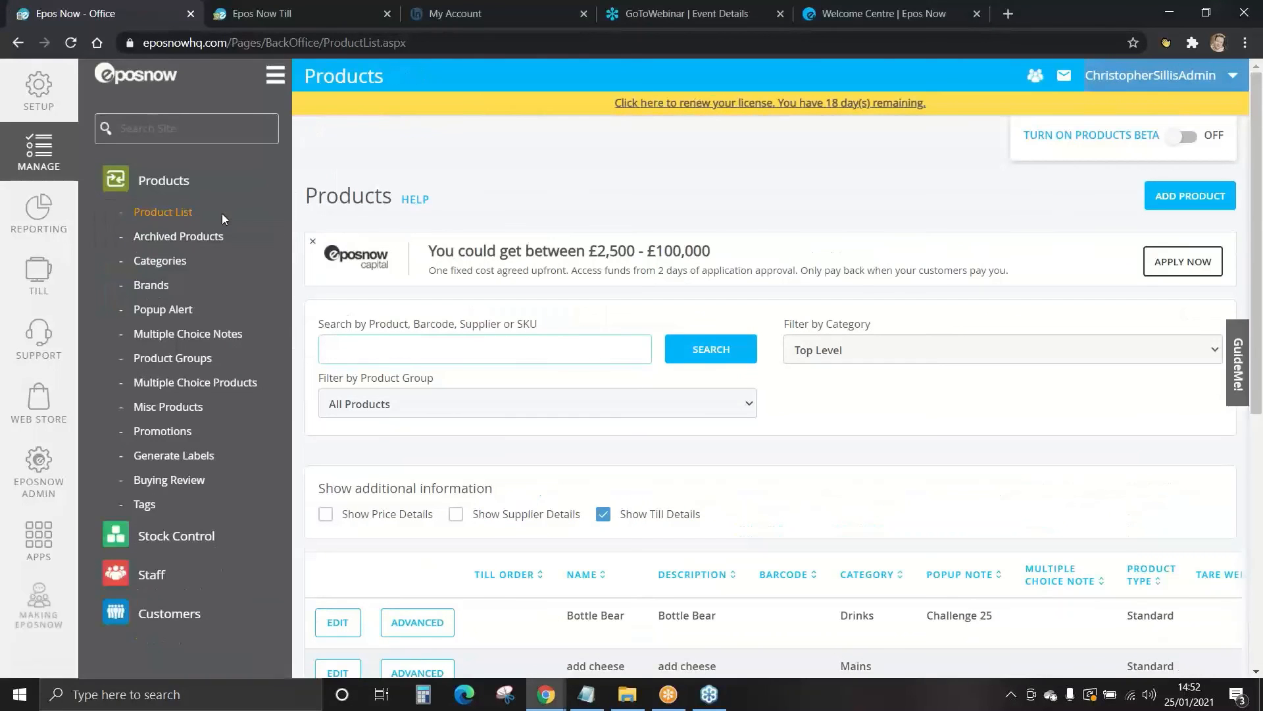
{"action": "scroll", "coordinate": [863, 326], "scroll_direction": "down", "scroll_amount": 1}
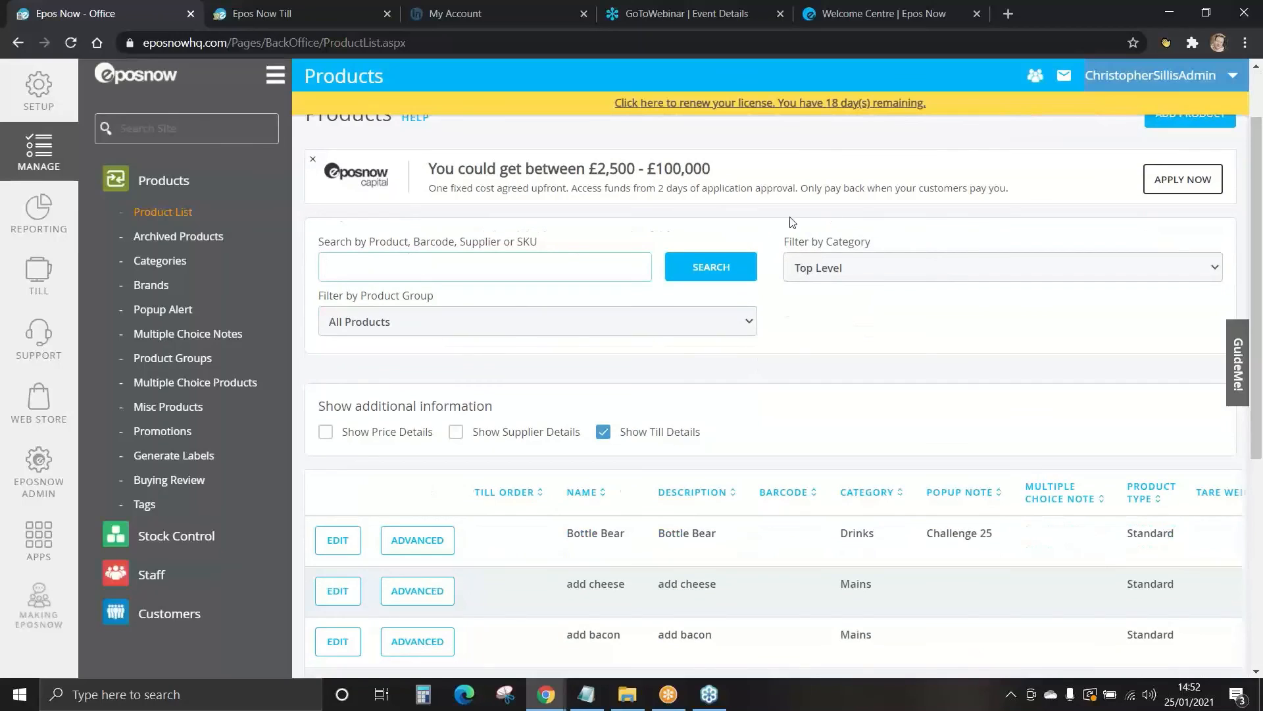
{"action": "left_click", "coordinate": [844, 273]}
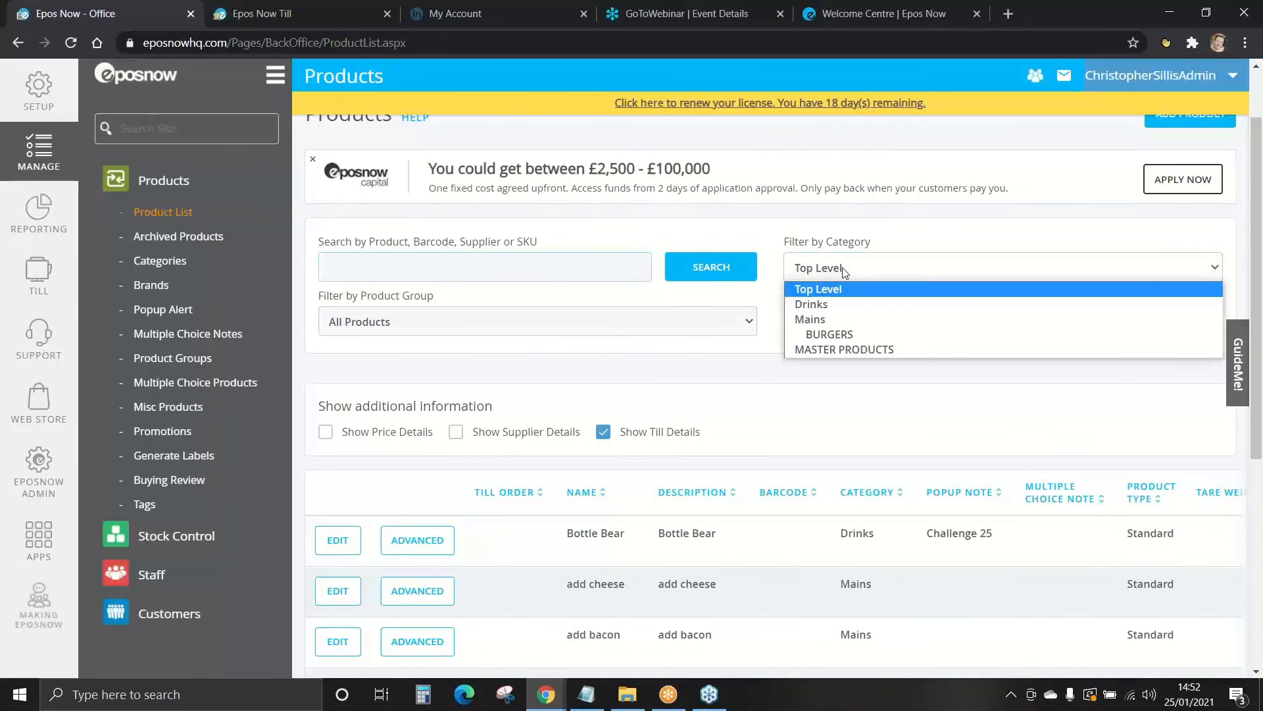
{"action": "left_click", "coordinate": [834, 349]}
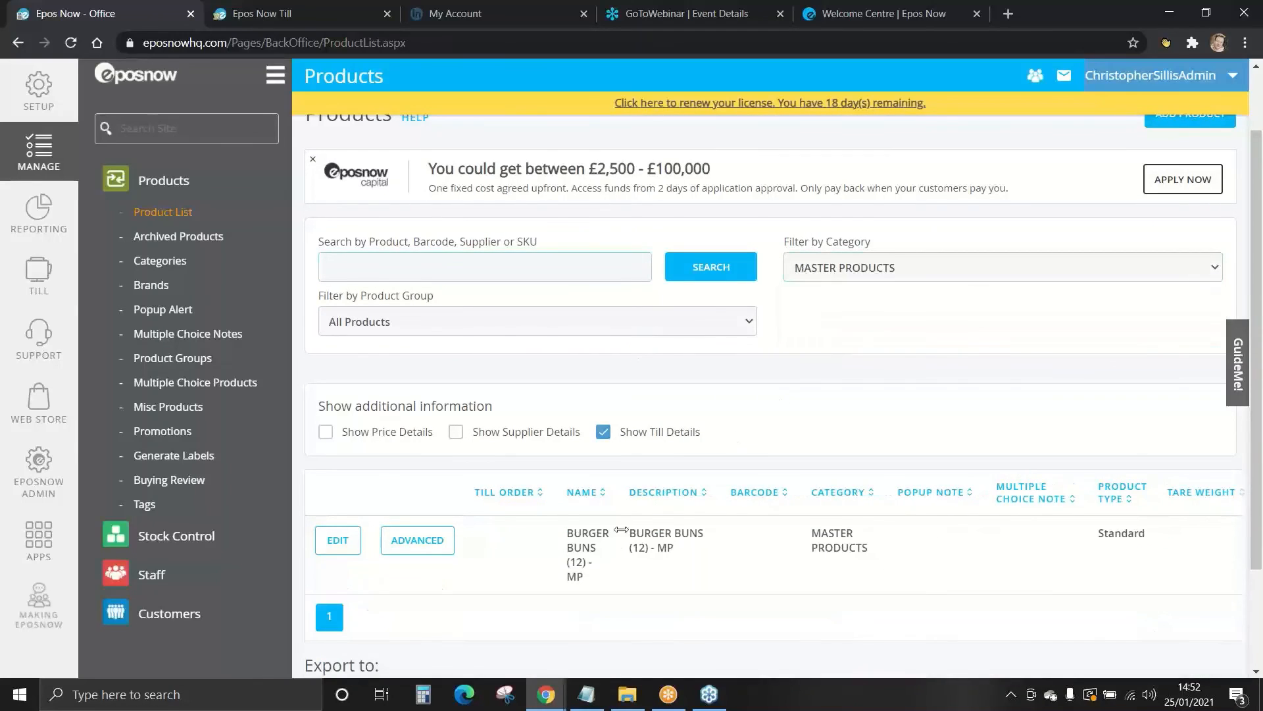
- Hide the till details in the product list and show the supplier details instead
{"action": "scroll", "coordinate": [607, 511], "scroll_direction": "down", "scroll_amount": 1}
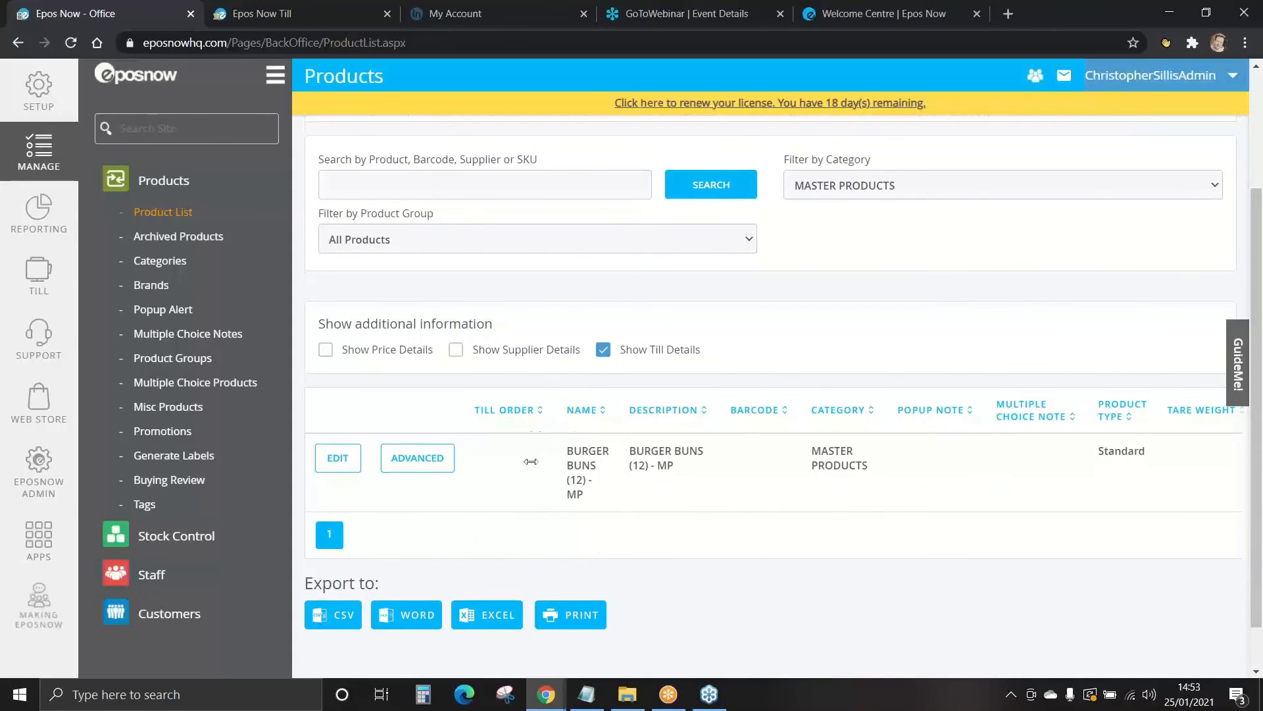
{"action": "scroll", "coordinate": [574, 431], "scroll_direction": "down", "scroll_amount": 1}
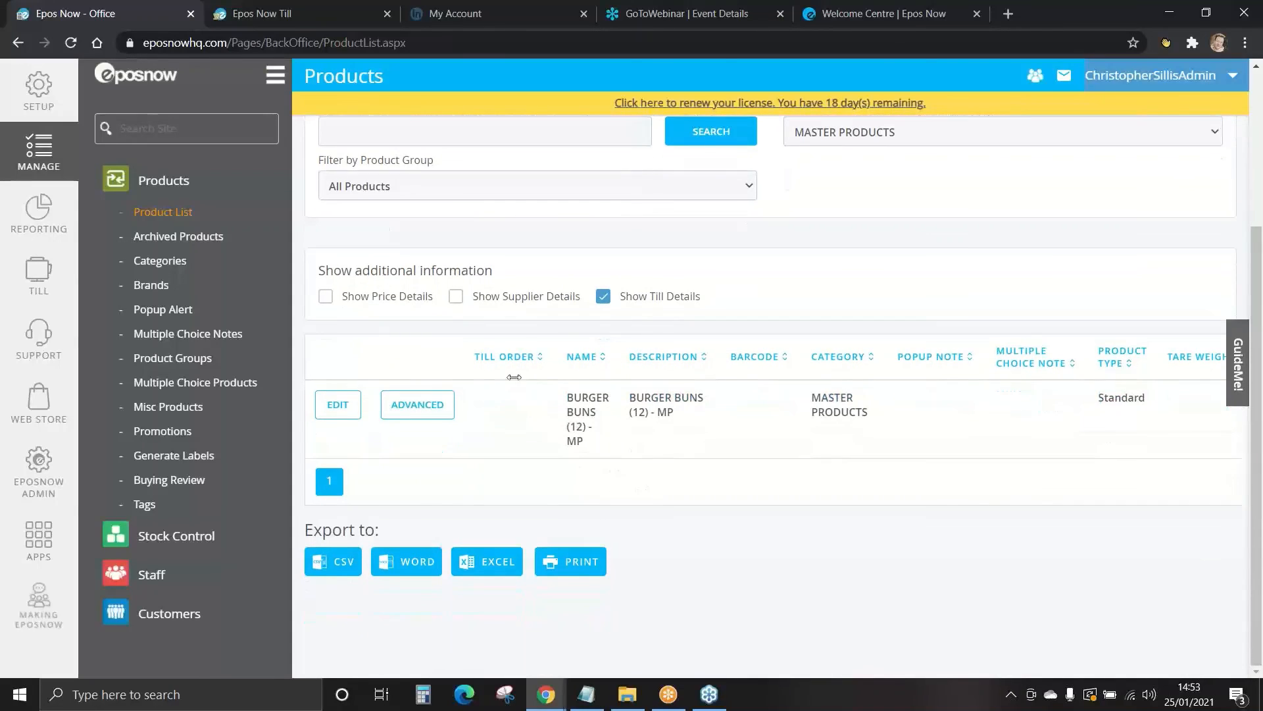
{"action": "left_click", "coordinate": [604, 298]}
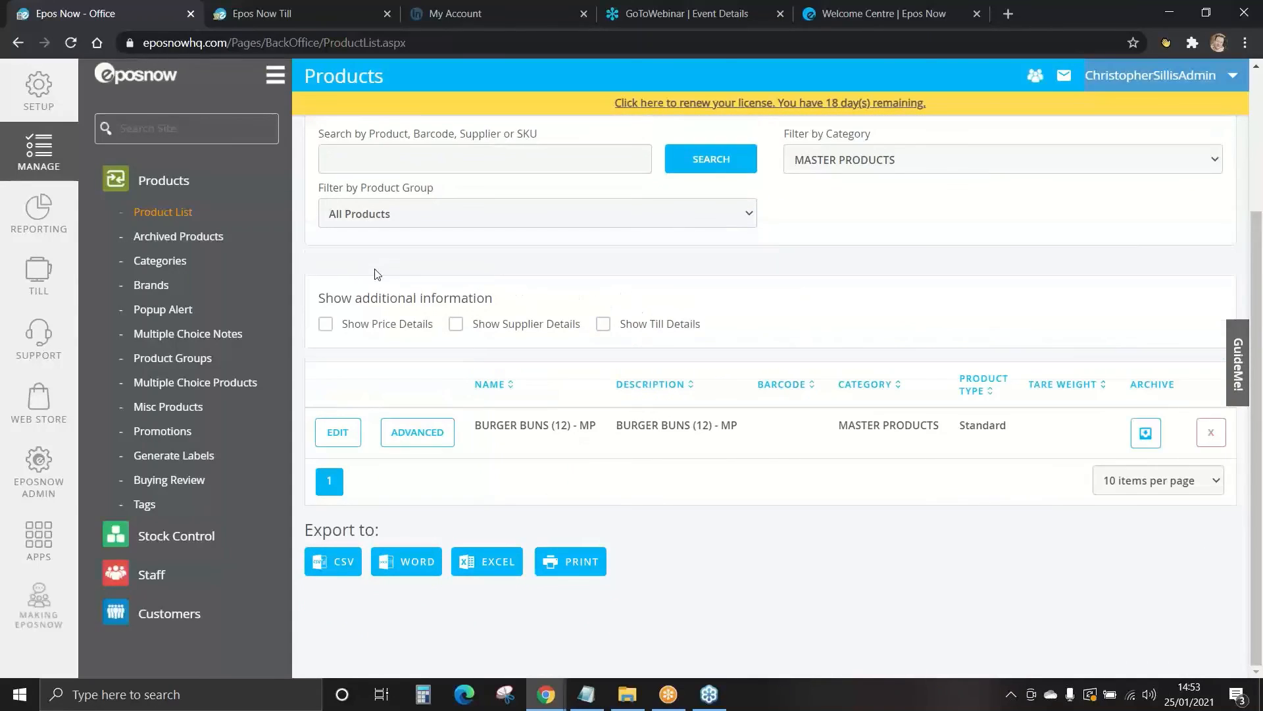
{"action": "left_click", "coordinate": [459, 329]}
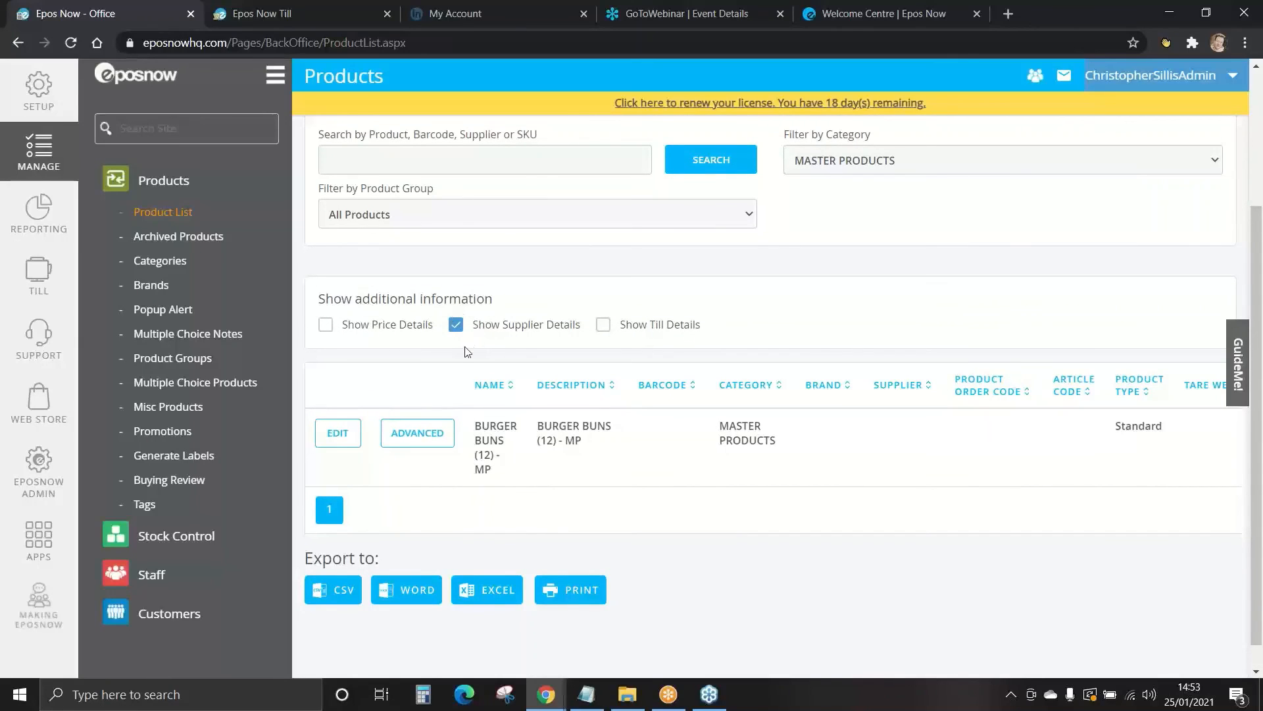
- Assign Test Supplier as the supplier of BURGER BUNS (12) - MP and update the product
{"action": "left_click", "coordinate": [338, 433]}
{"action": "left_click_drag", "start_coordinate": [691, 479], "coordinate": [437, 475]}
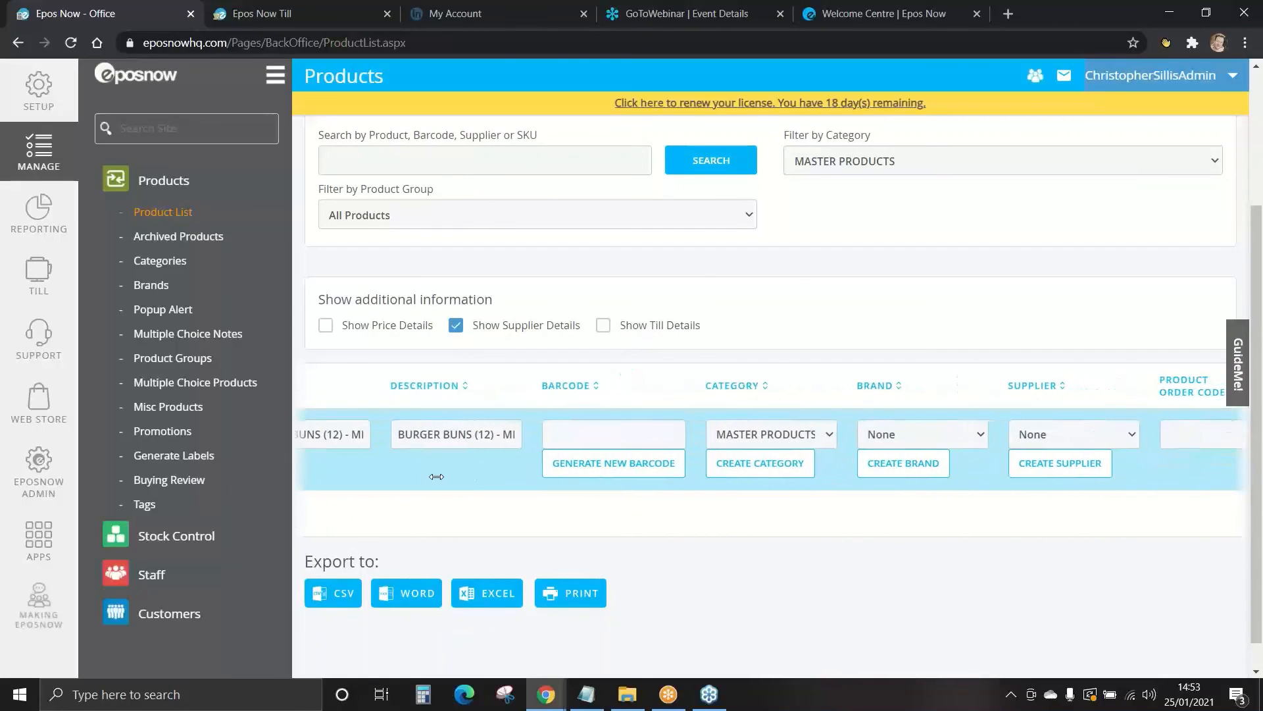
{"action": "left_click", "coordinate": [1030, 436]}
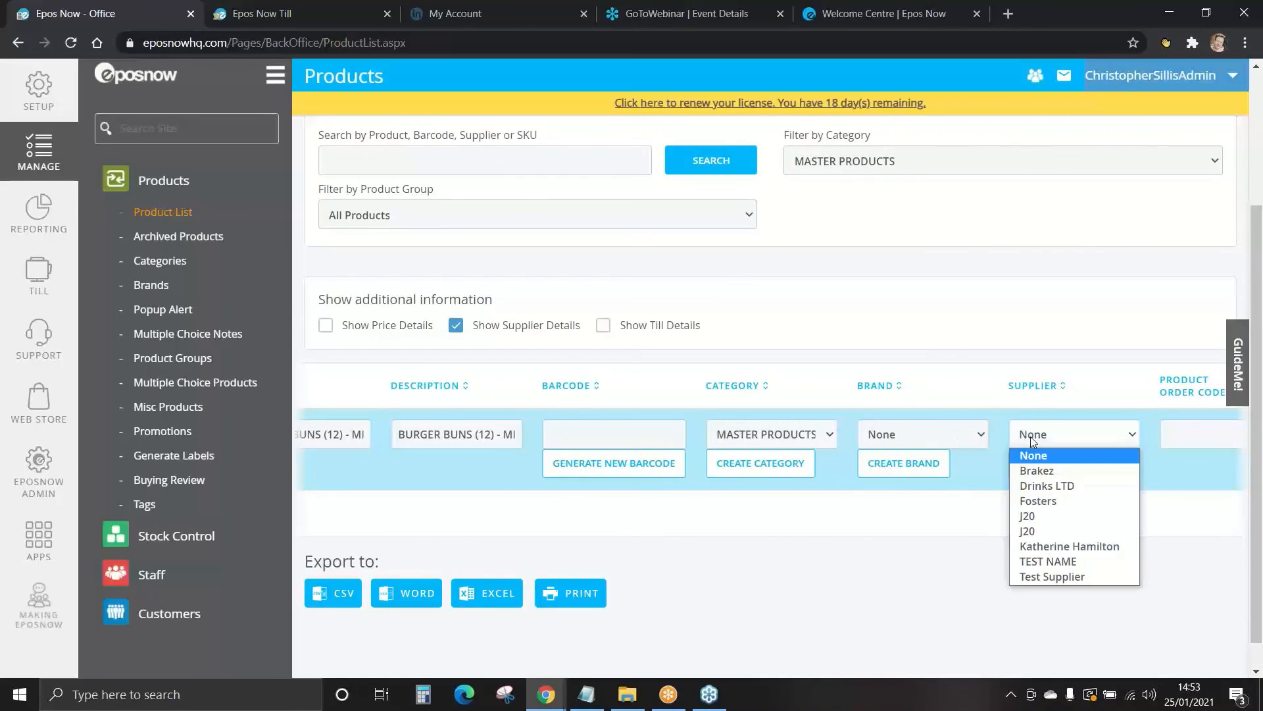
{"action": "left_click", "coordinate": [1052, 577]}
{"action": "left_click_drag", "start_coordinate": [448, 469], "coordinate": [684, 471]}
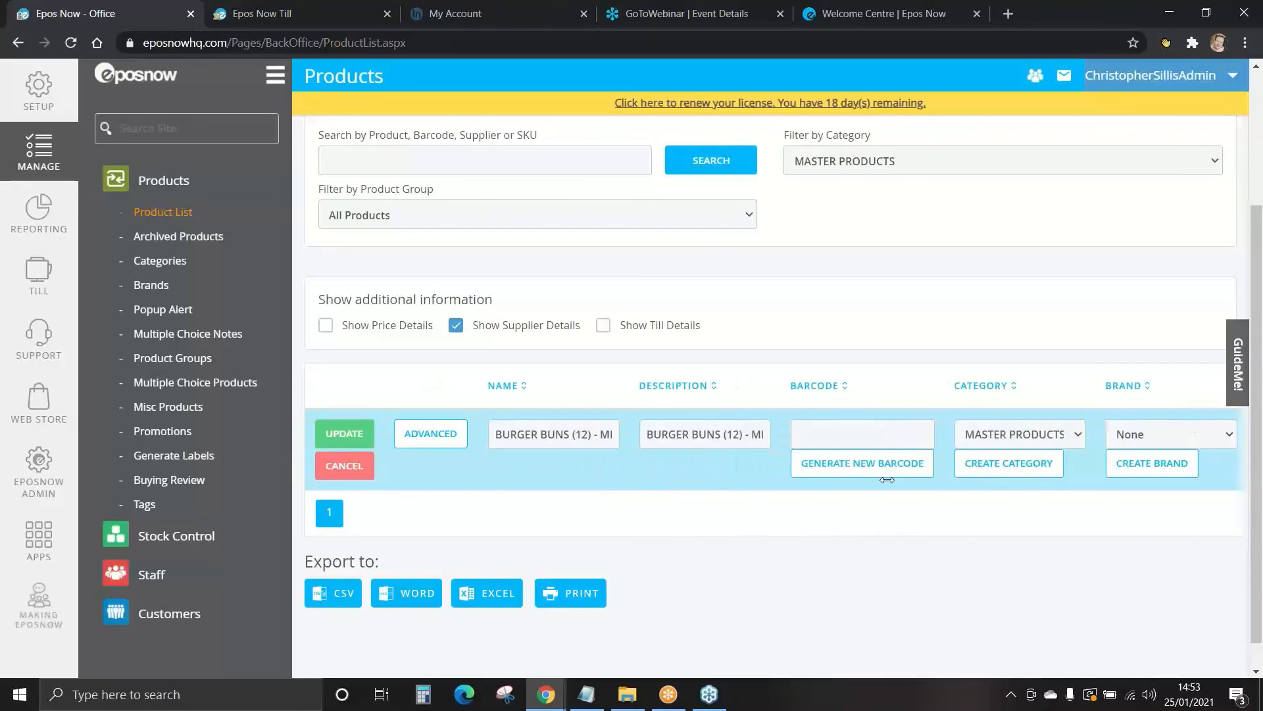
{"action": "left_click", "coordinate": [348, 435]}
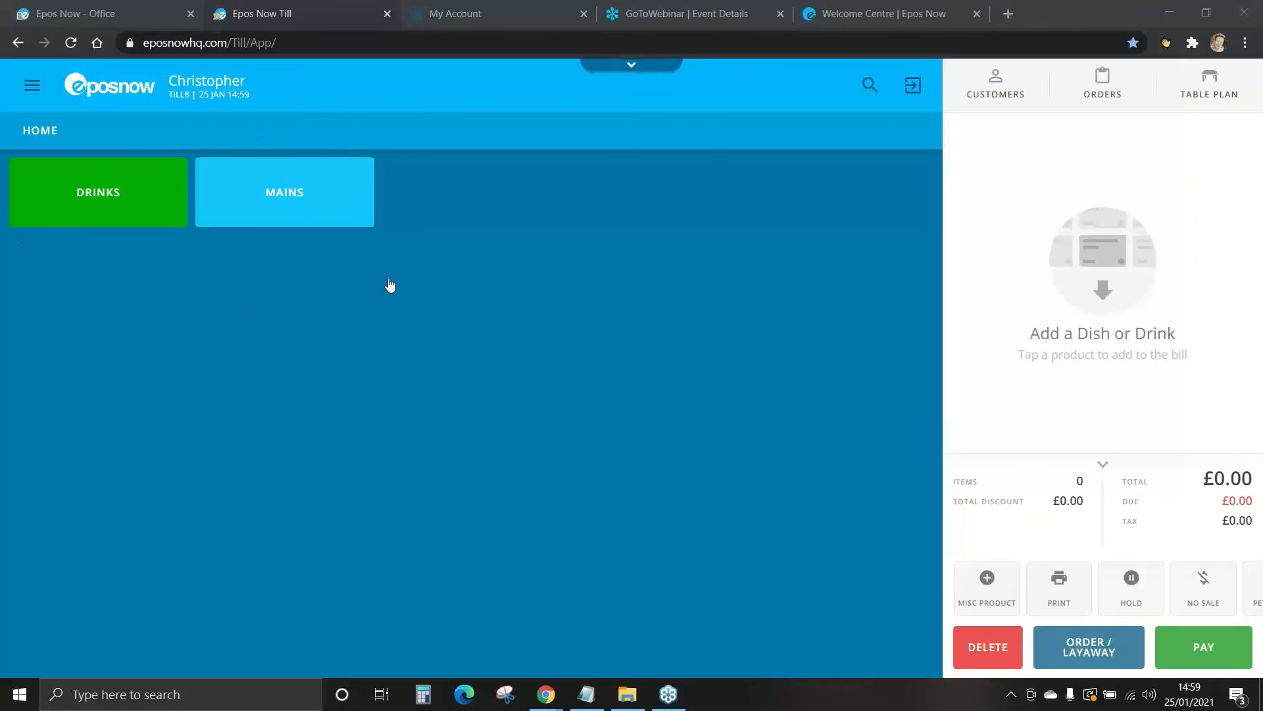
- On the Epos Now Till, add a Cheeseburger from Mains > Burgers with the add cheese extra and a Medium note
{"action": "left_click", "coordinate": [295, 204]}
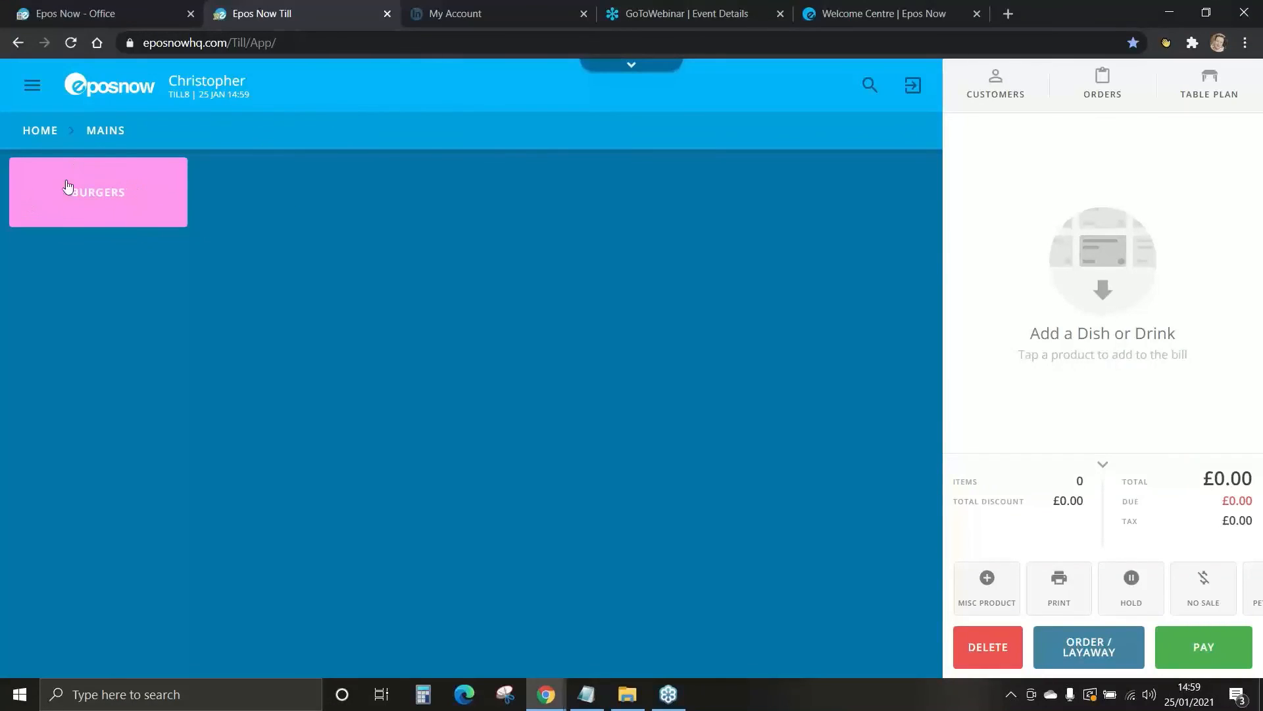
{"action": "left_click", "coordinate": [105, 201]}
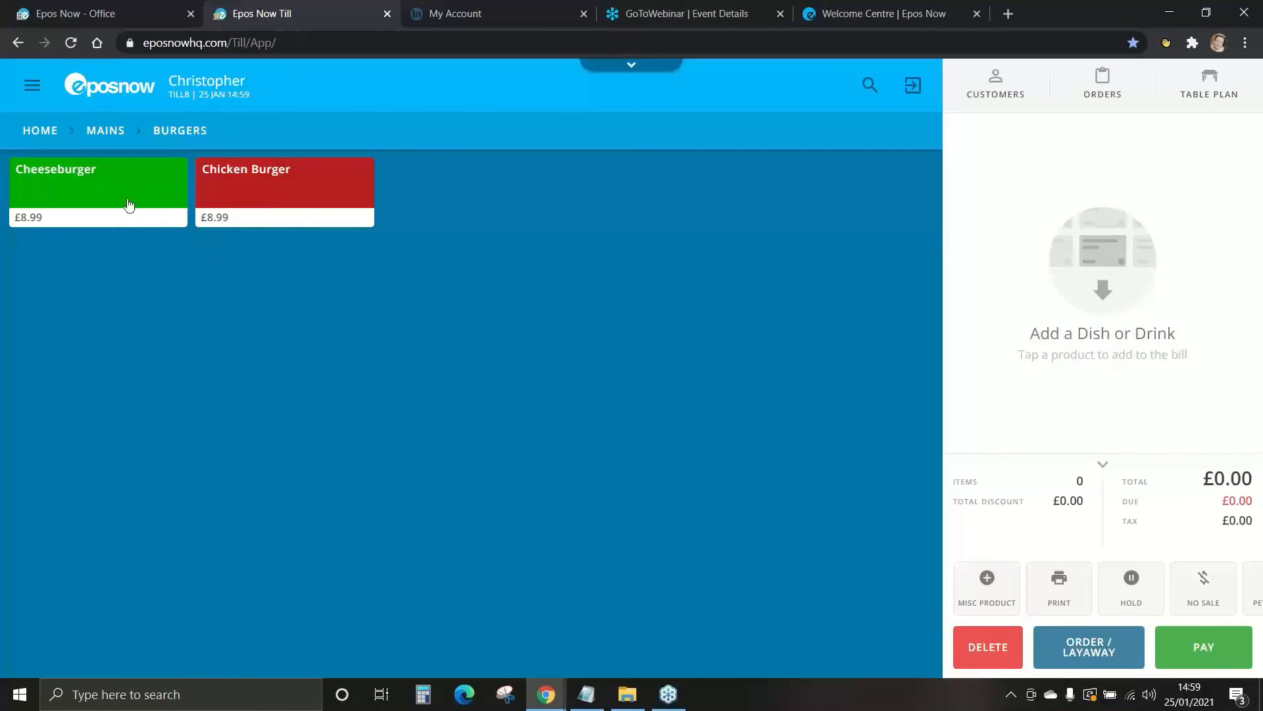
{"action": "left_click", "coordinate": [104, 189]}
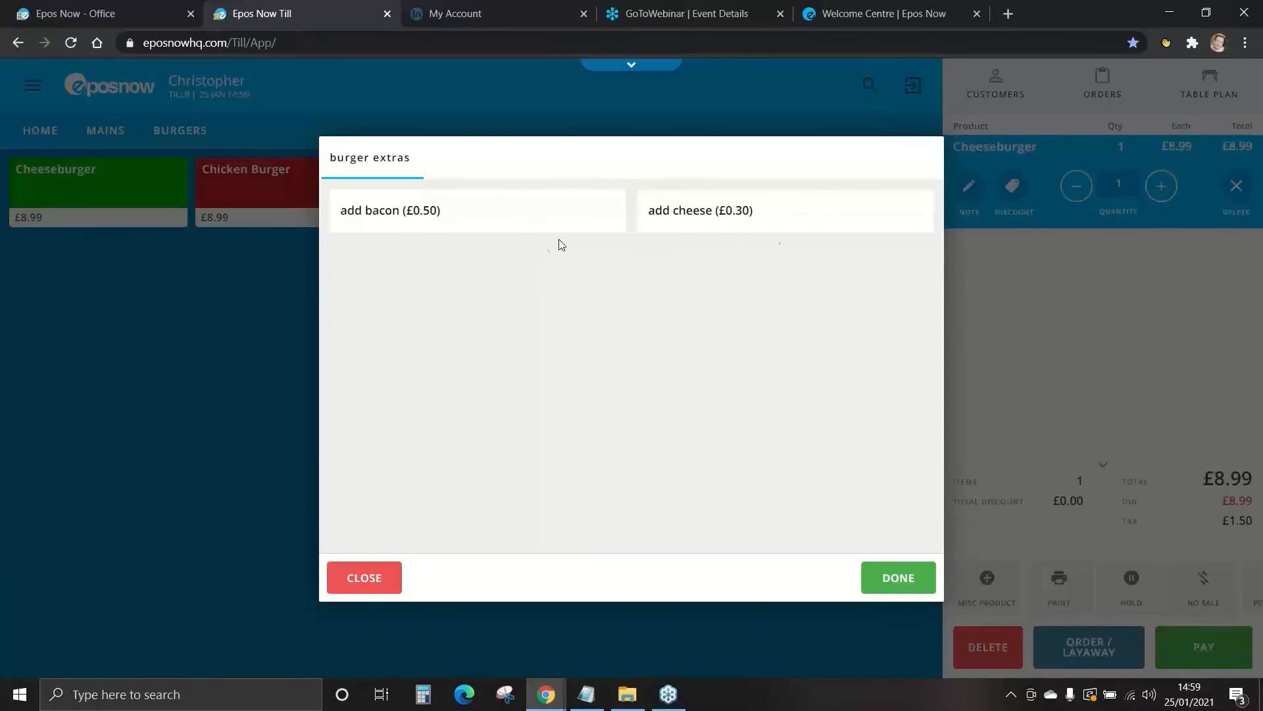
{"action": "left_click", "coordinate": [701, 209]}
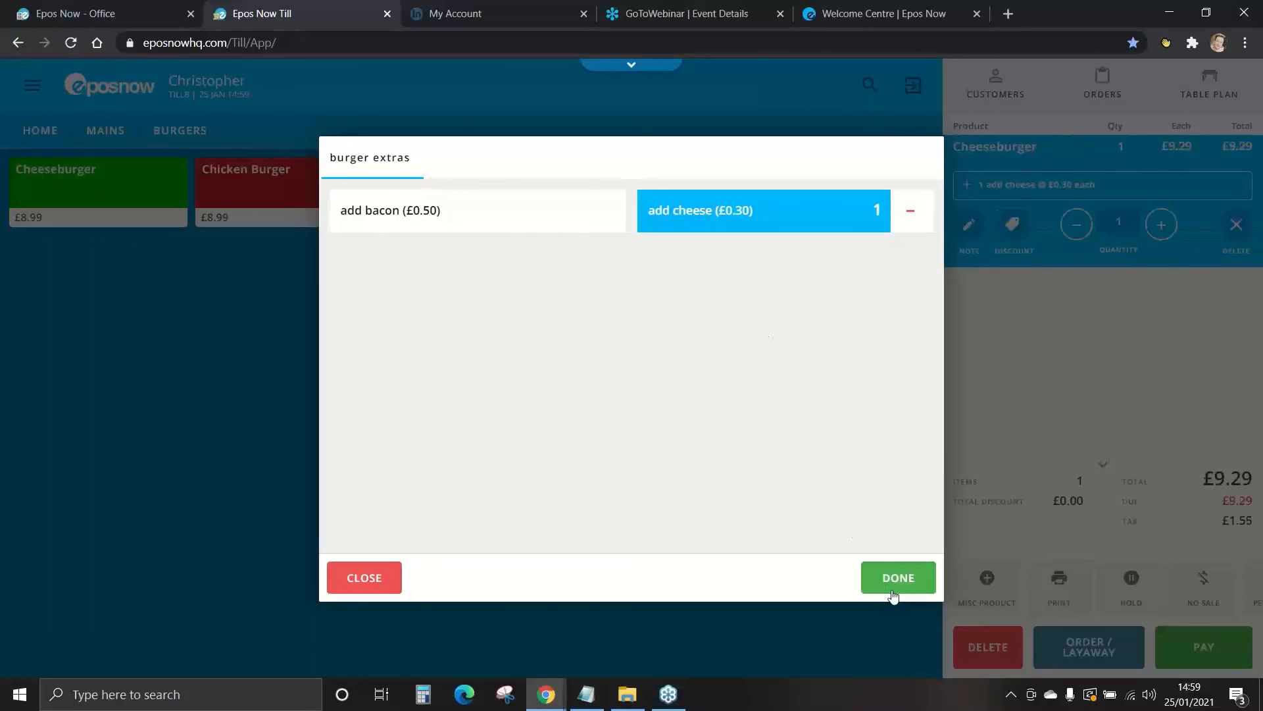
{"action": "left_click", "coordinate": [878, 579]}
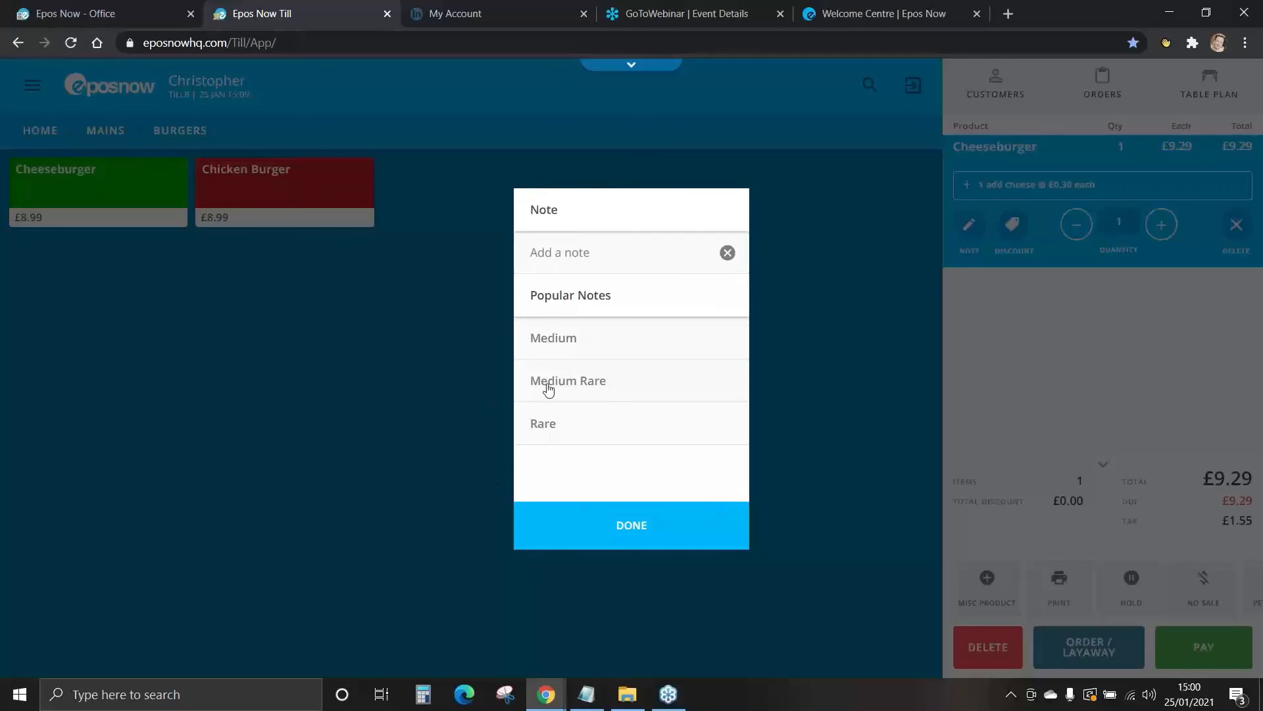
{"action": "left_click", "coordinate": [551, 349]}
{"action": "left_click", "coordinate": [616, 530]}
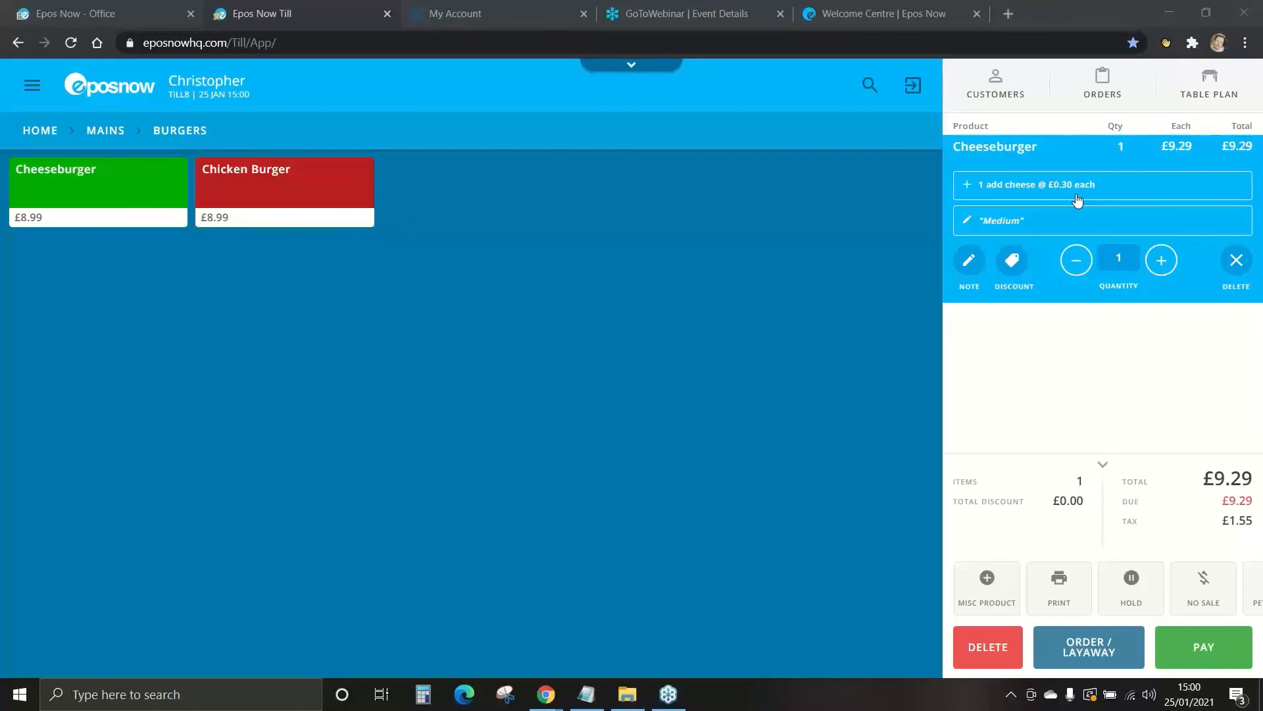
- Add a second Cheeseburger with the add bacon extra and a Medium note, and review the promotion on both bill lines
{"action": "left_click", "coordinate": [77, 201]}
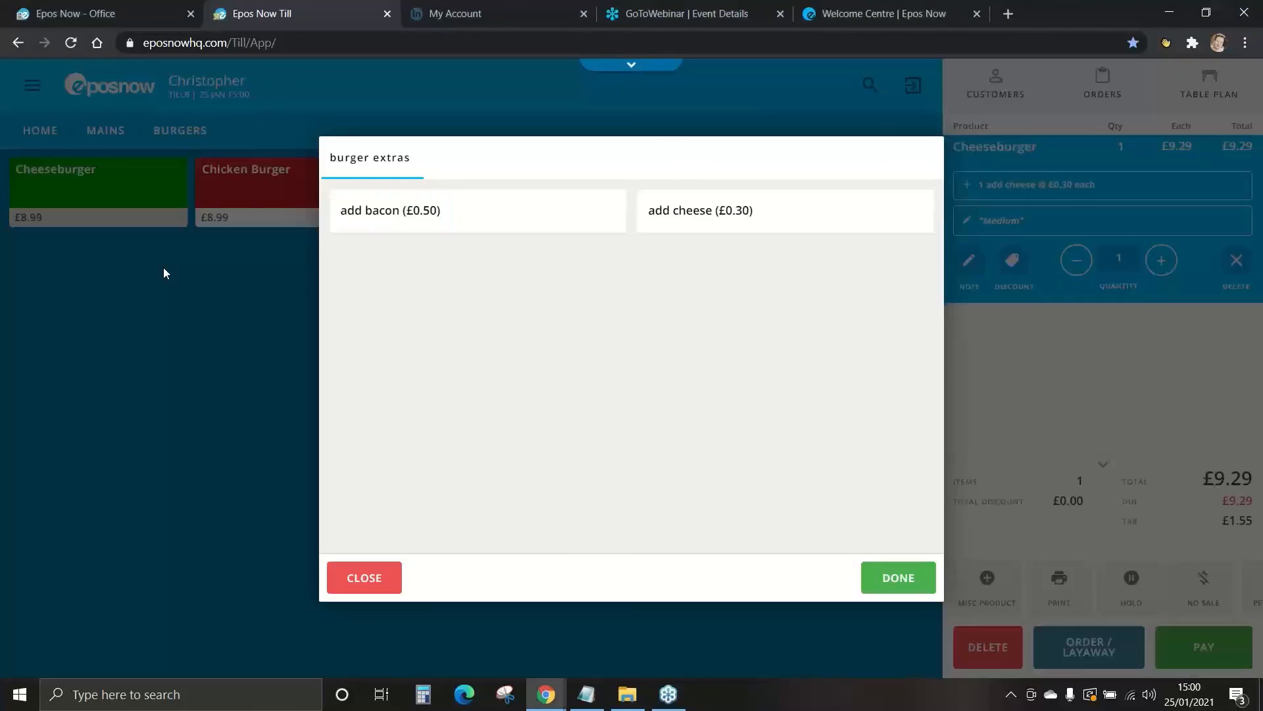
{"action": "left_click", "coordinate": [471, 223]}
{"action": "left_click", "coordinate": [917, 579]}
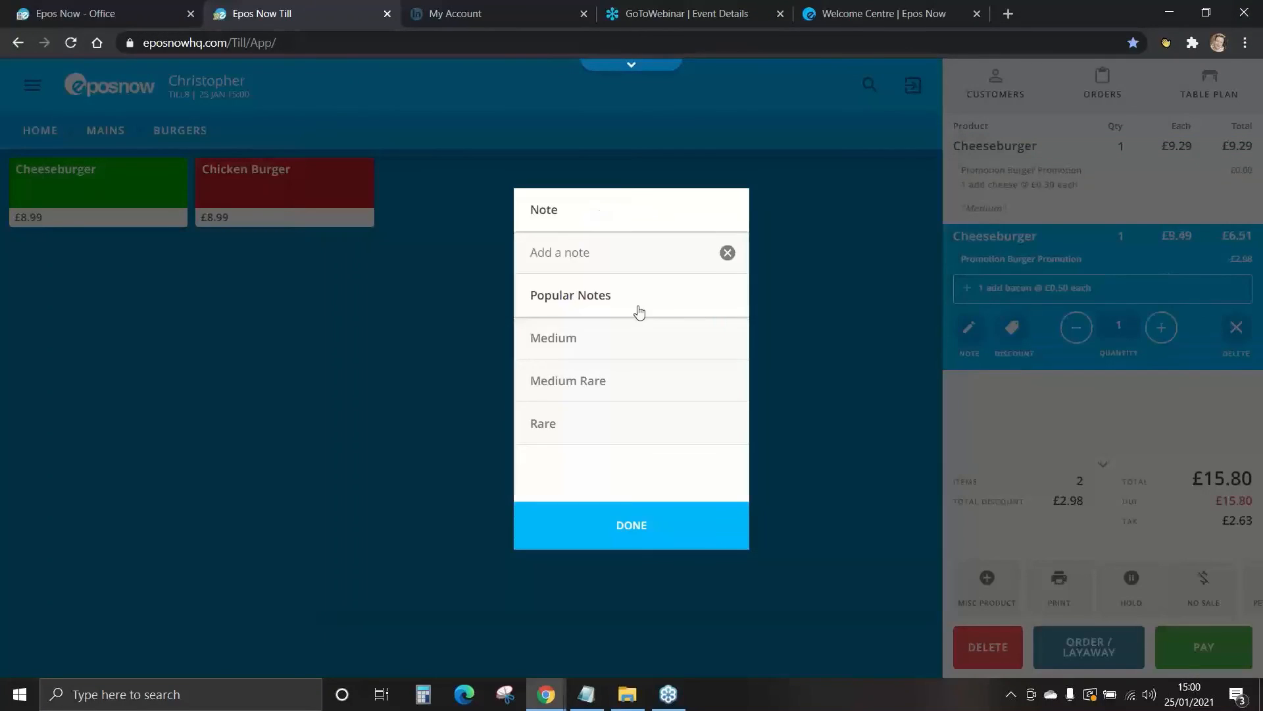
{"action": "left_click", "coordinate": [553, 344]}
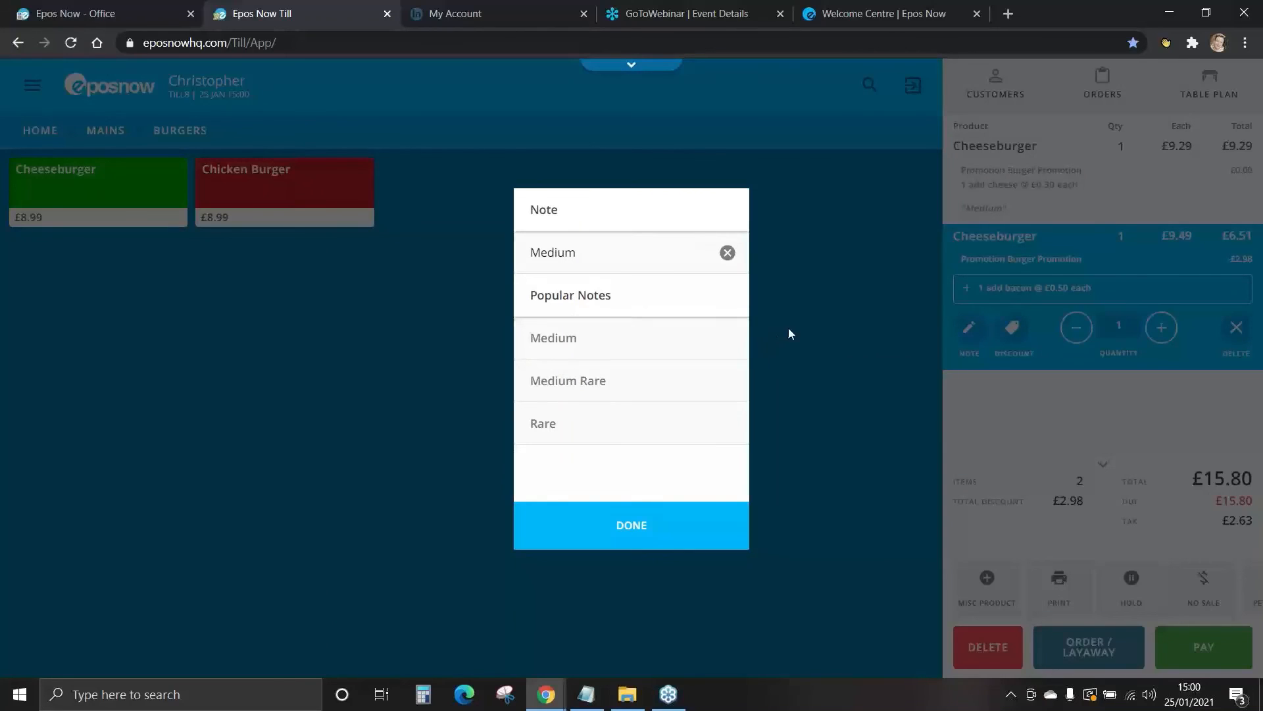
{"action": "left_click", "coordinate": [614, 524]}
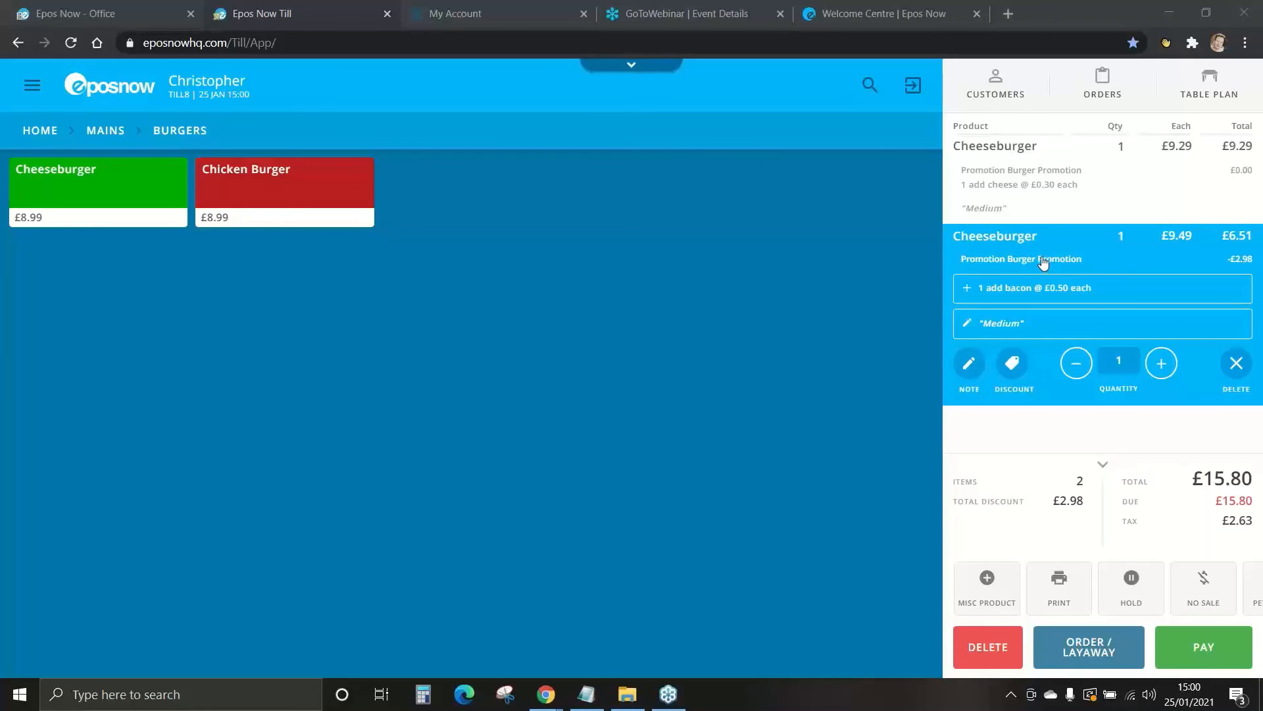
{"action": "left_click", "coordinate": [1045, 190]}
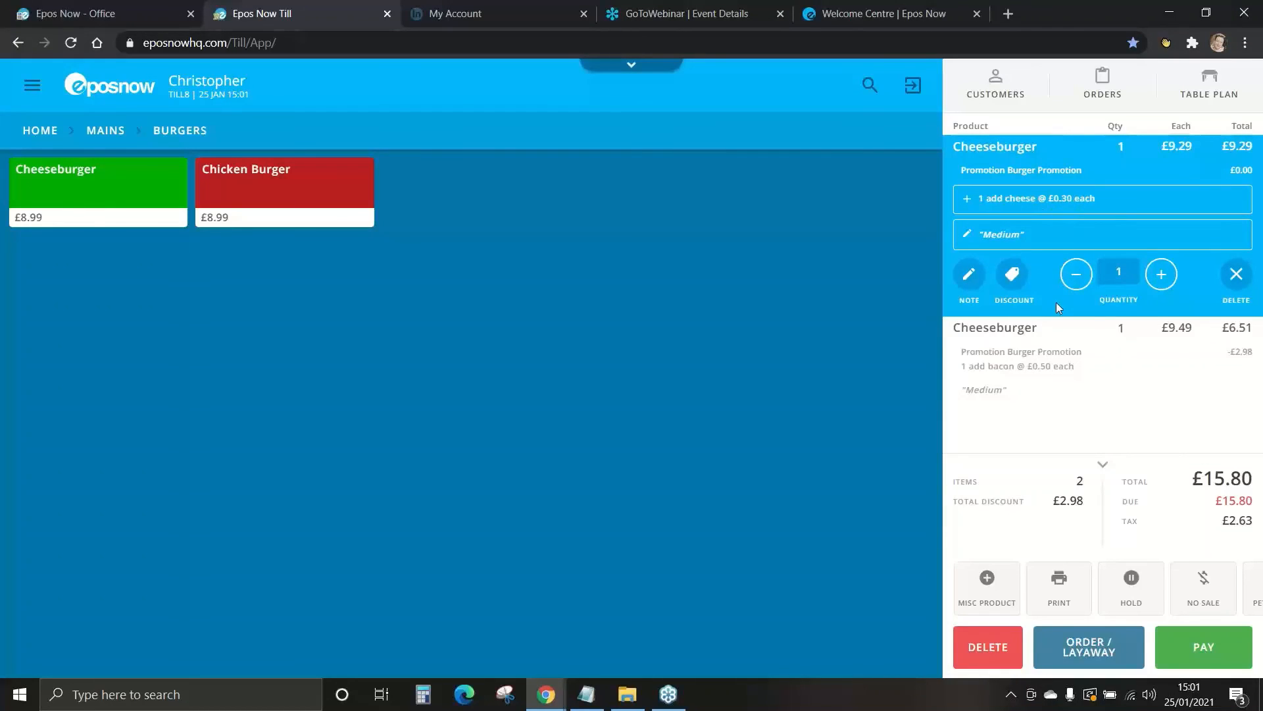
{"action": "left_click", "coordinate": [1058, 343]}
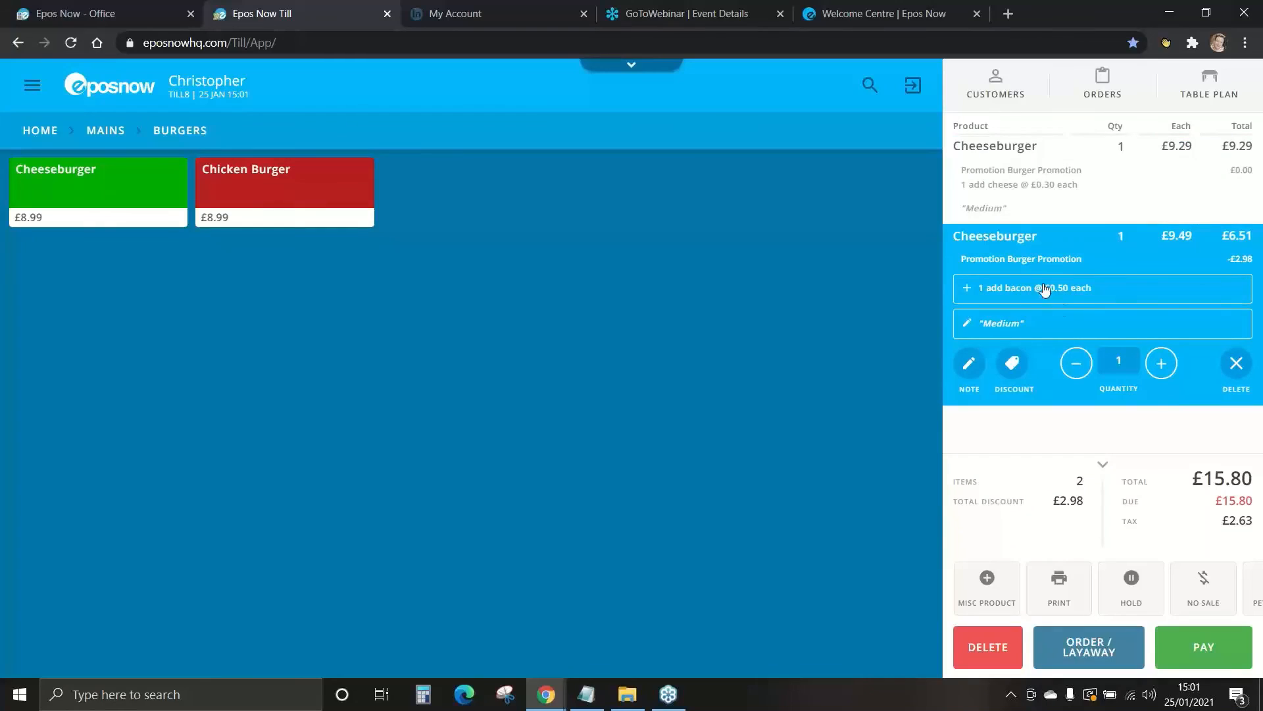